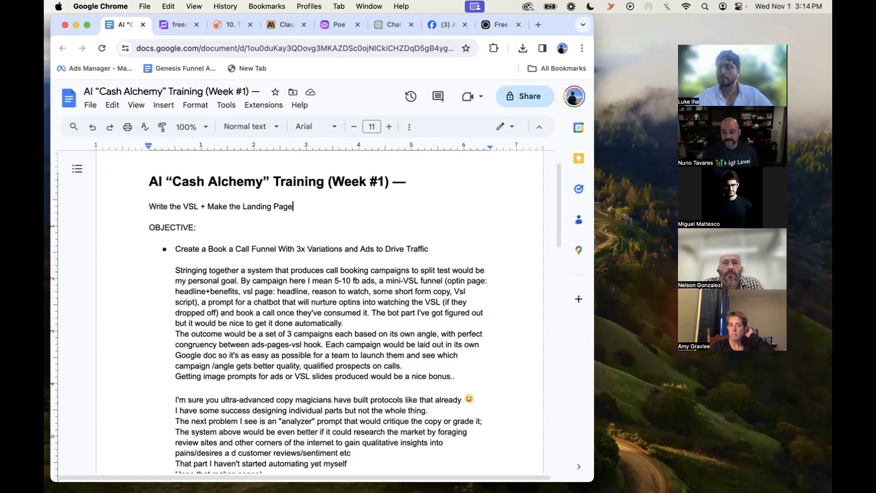
Read through the training document's objective and the list of sub-objectives below it
scroll(155, 249, down, 3)
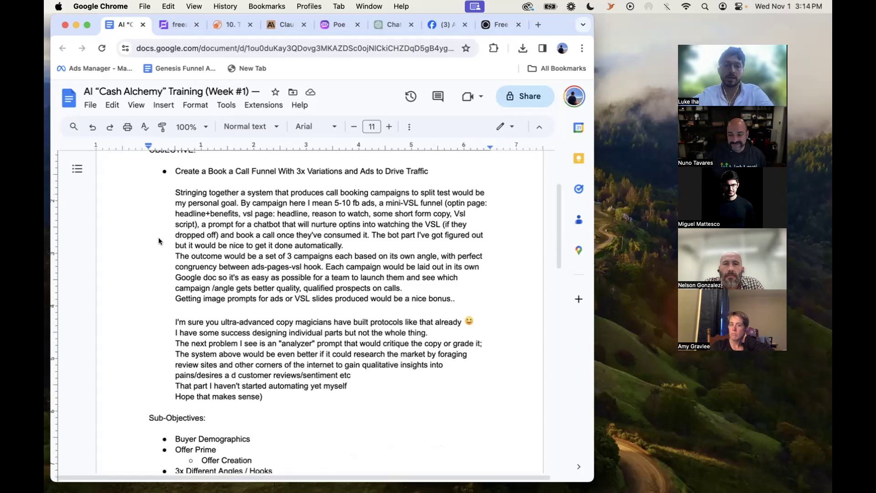
drag(346, 397, 199, 192)
click(199, 192)
scroll(221, 244, down, 2)
scroll(221, 244, up, 3)
scroll(221, 244, down, 5)
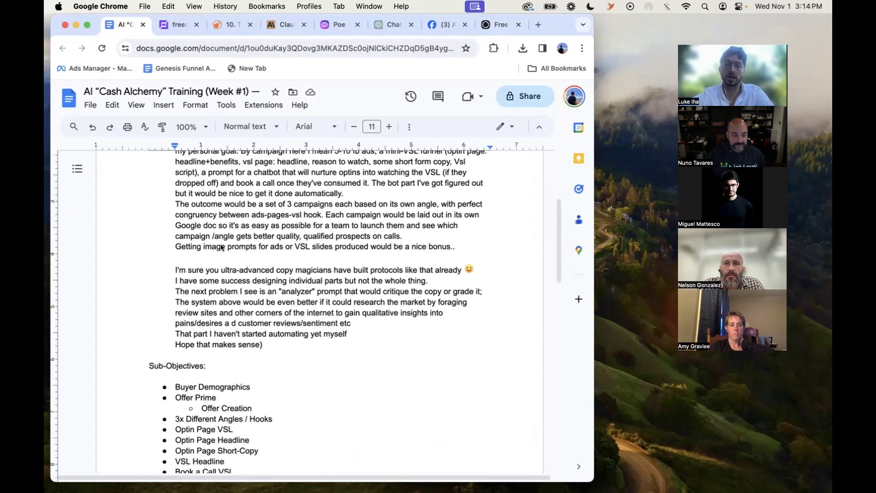
scroll(221, 247, down, 1)
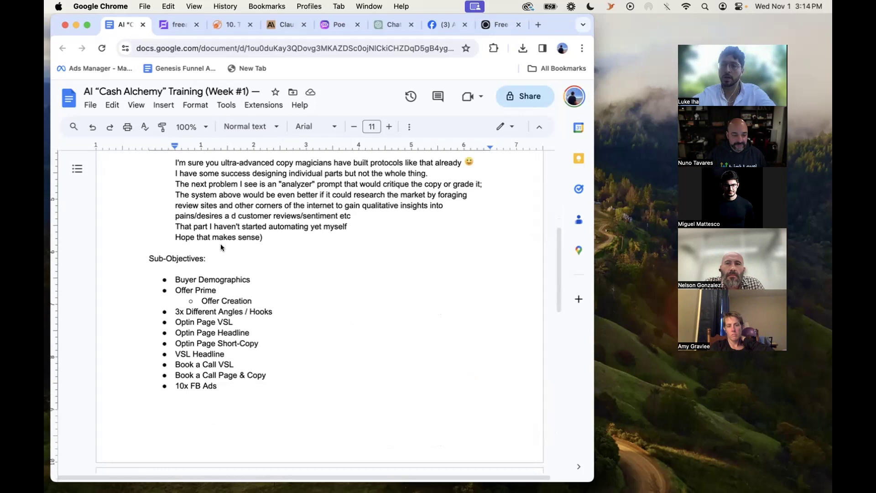
scroll(221, 246, down, 3)
scroll(221, 247, down, 3)
scroll(221, 248, down, 2)
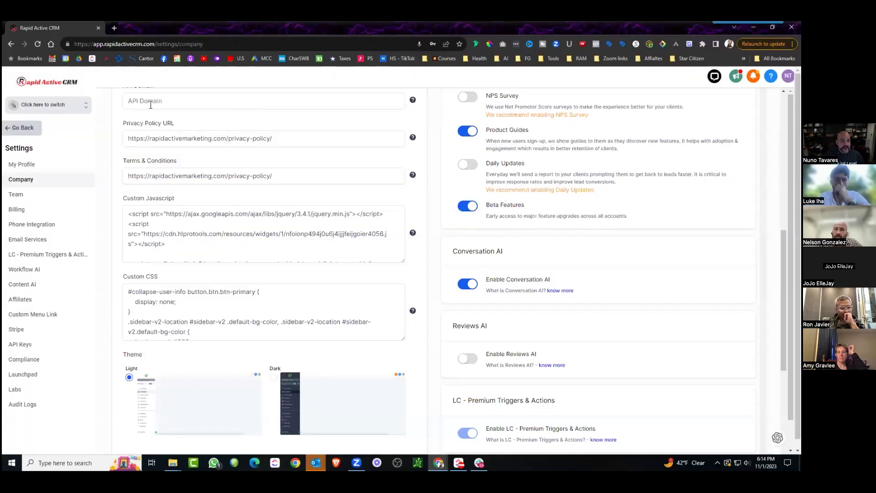
Search the sub-accounts for "teaching" and switch to the Teaching Account
click(46, 104)
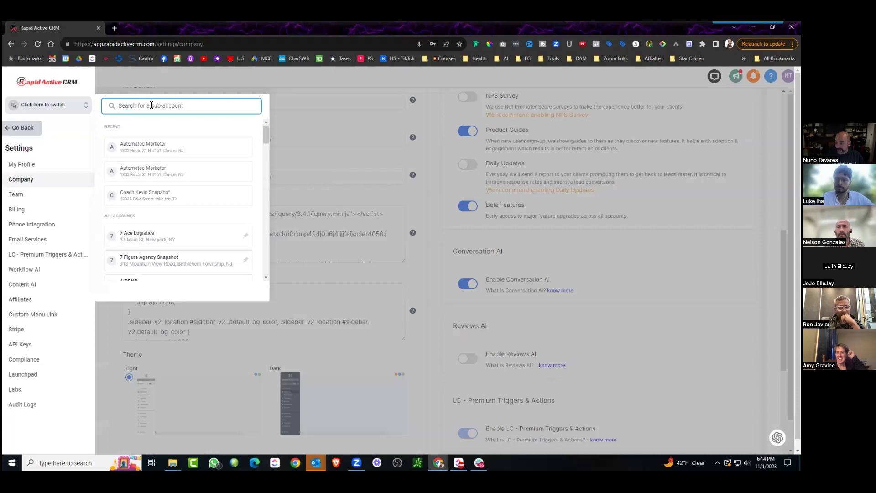
text(teaching)
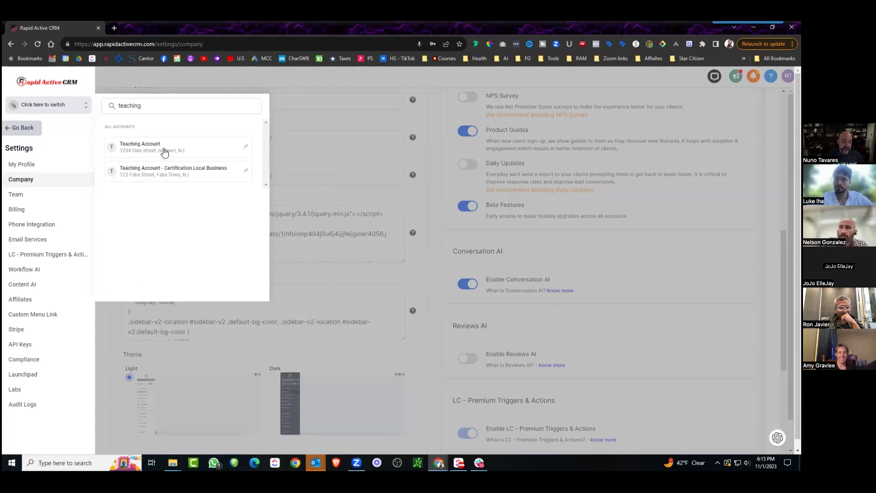
click(166, 148)
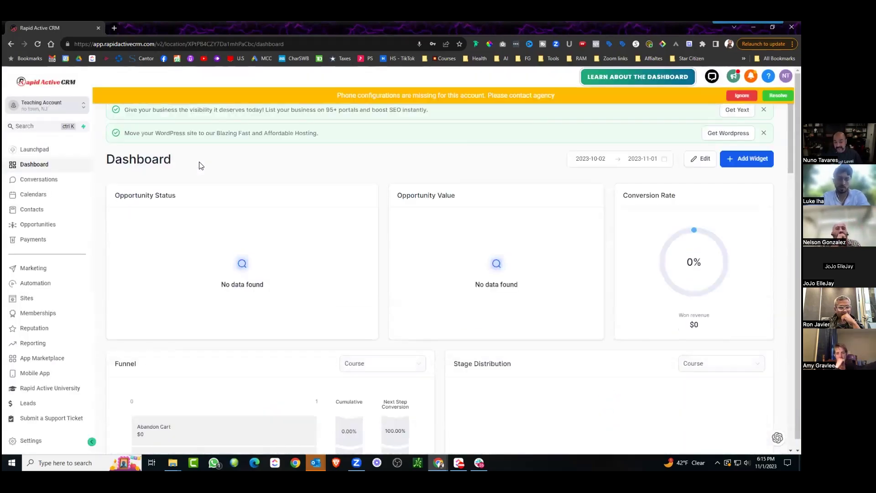
Open the sub-account's list of funnels and dismiss the notice about missing phone configurations
click(43, 300)
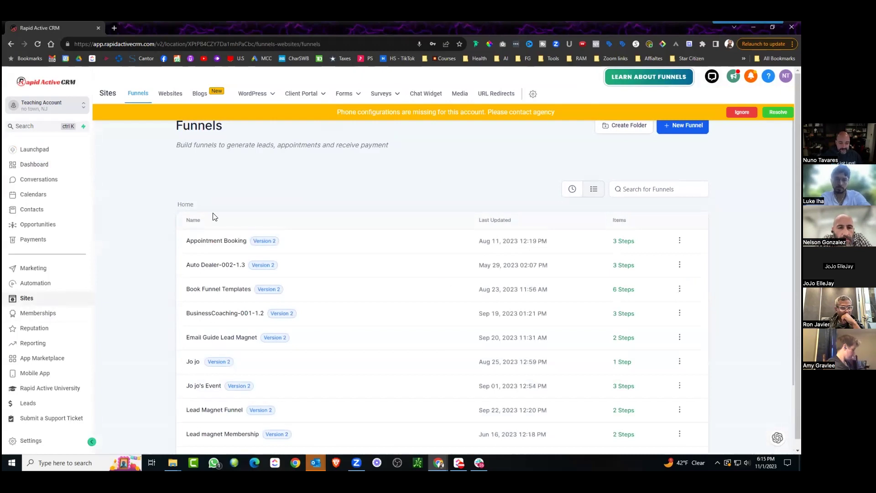
scroll(337, 244, down, 2)
scroll(332, 253, up, 2)
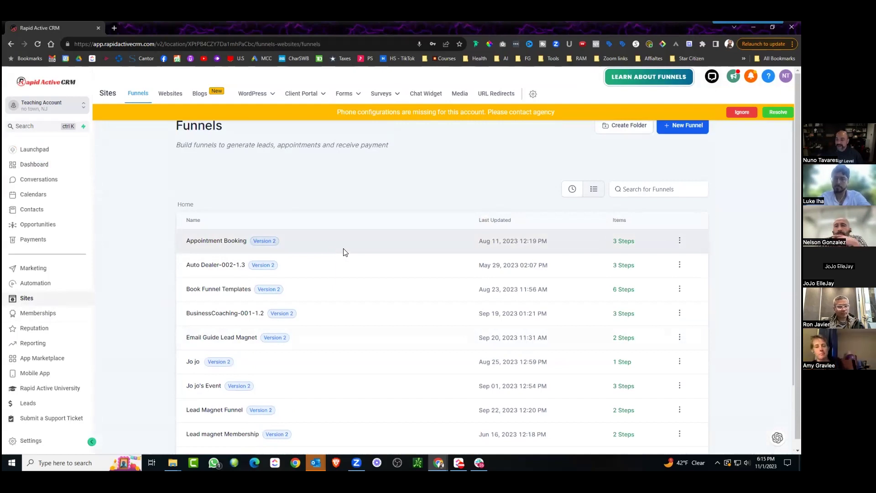
click(742, 111)
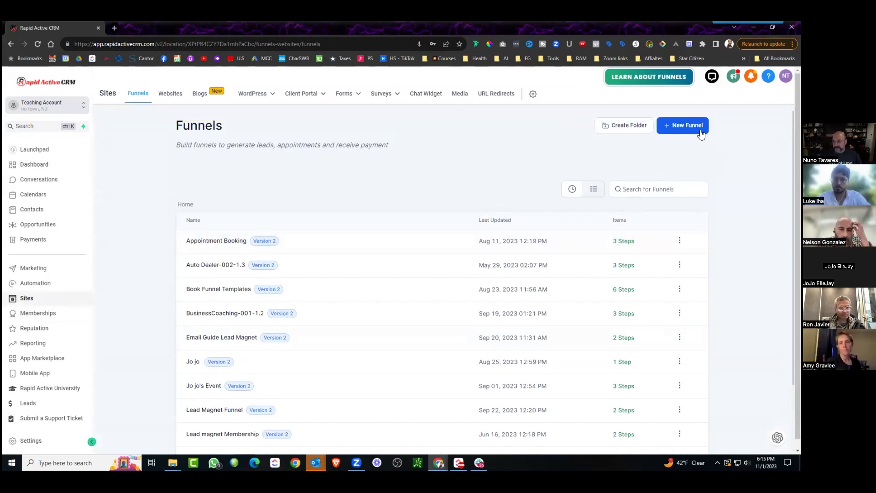
Start a new funnel from templates and look through the available funnel templates and filter types
click(689, 128)
click(555, 218)
click(550, 337)
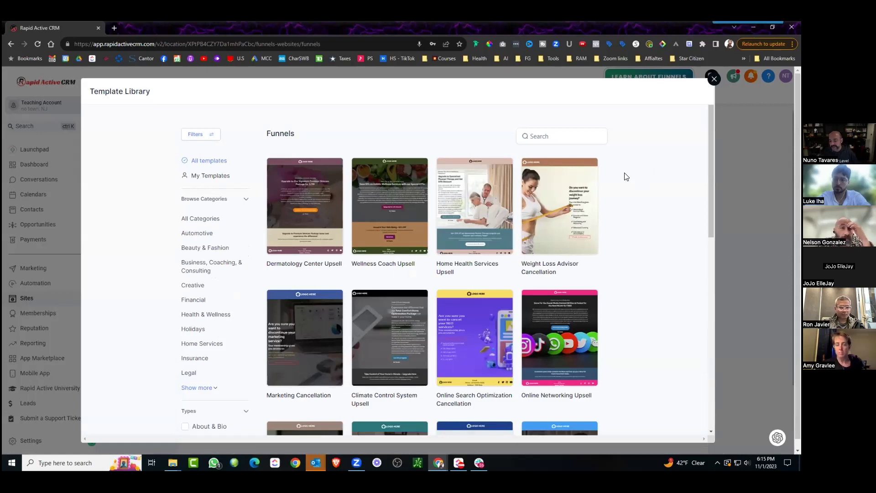
scroll(568, 196, down, 3)
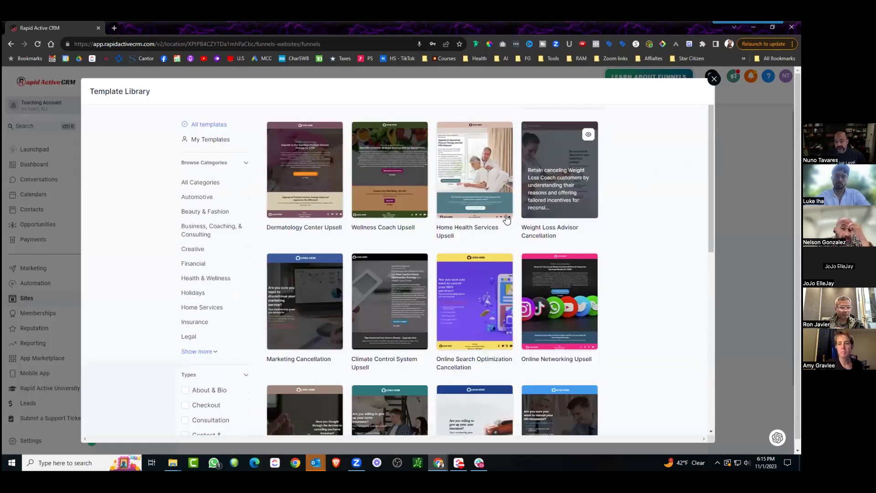
scroll(579, 217, down, 8)
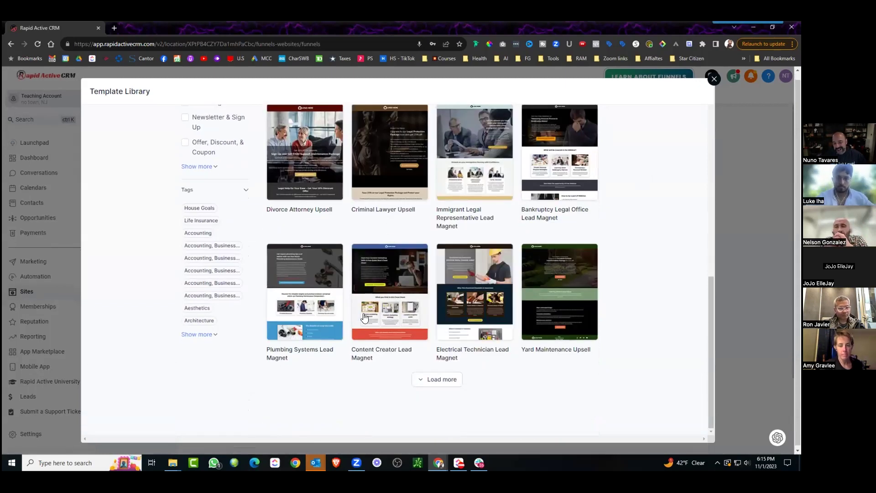
scroll(382, 266, up, 10)
scroll(229, 303, down, 3)
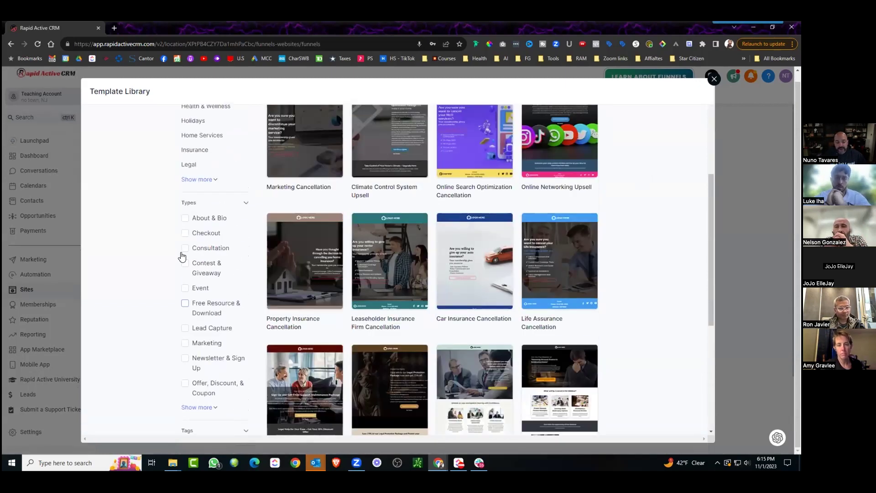
Try filtering the funnel templates by the Contest & Giveaway type
click(186, 263)
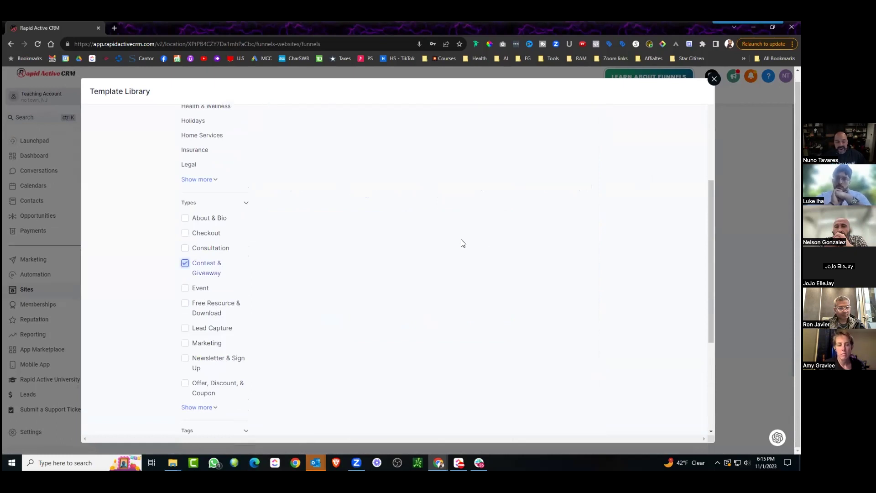
scroll(200, 370, down, 4)
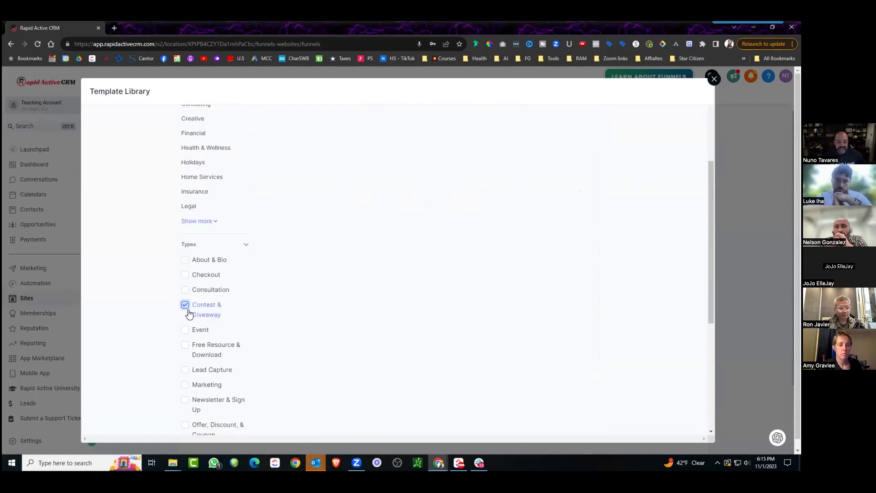
click(204, 314)
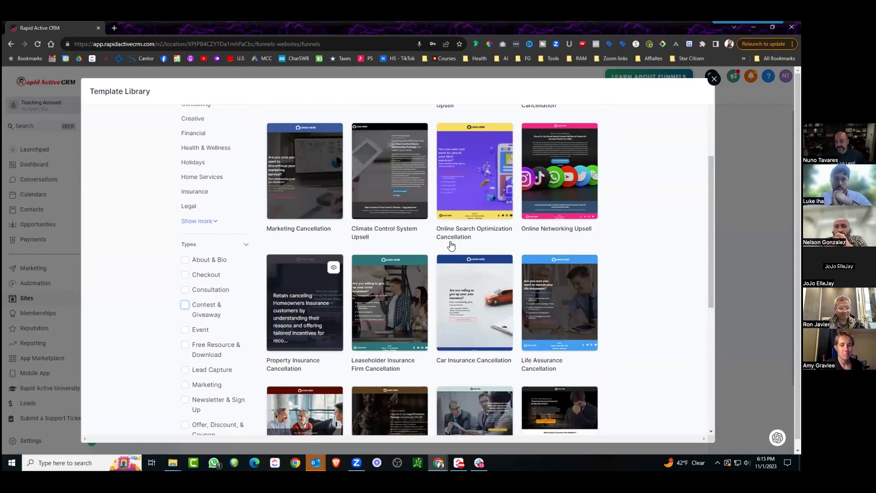
scroll(204, 377, down, 4)
click(185, 305)
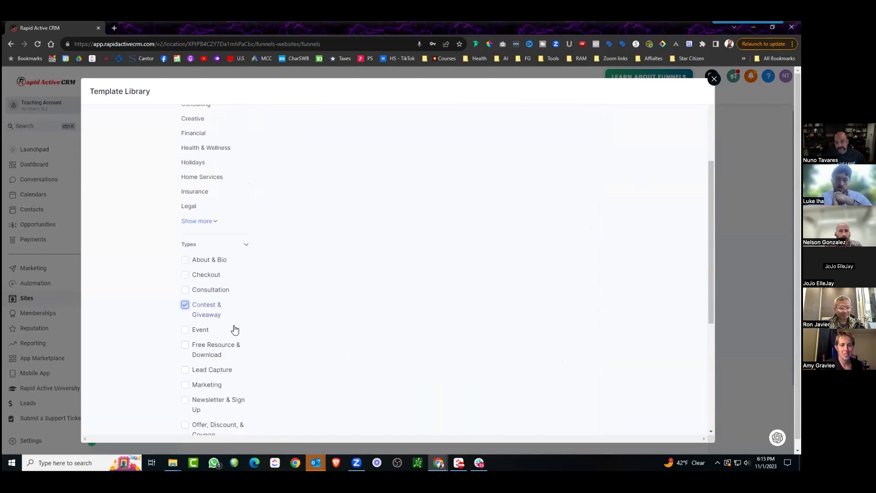
Filter the funnel templates by the Event type only and look through the matching designs
click(185, 330)
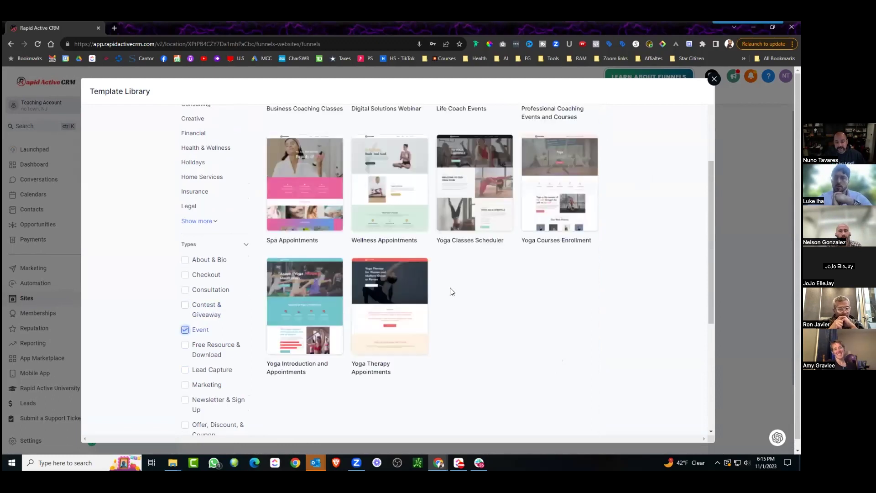
scroll(450, 290, up, 4)
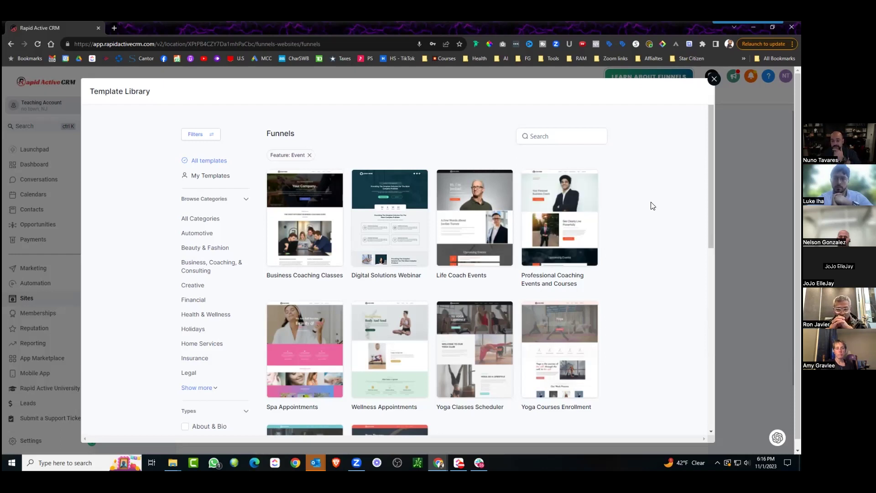
scroll(386, 208, down, 3)
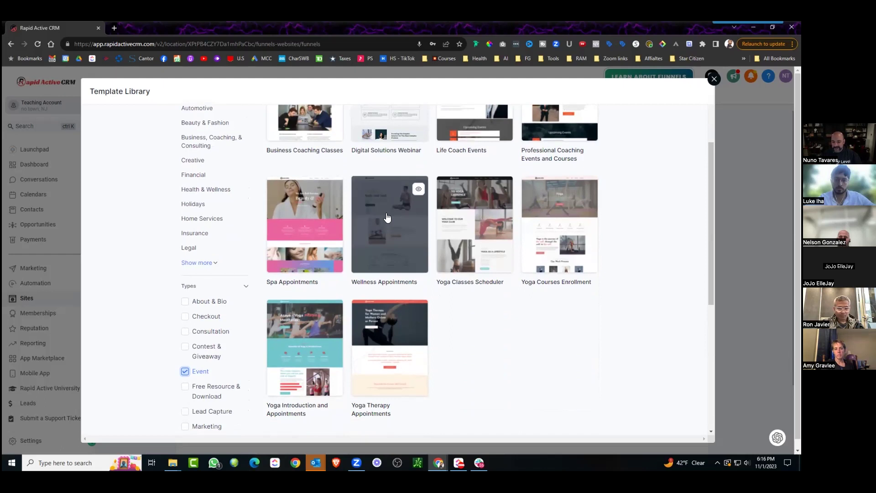
scroll(565, 177, up, 3)
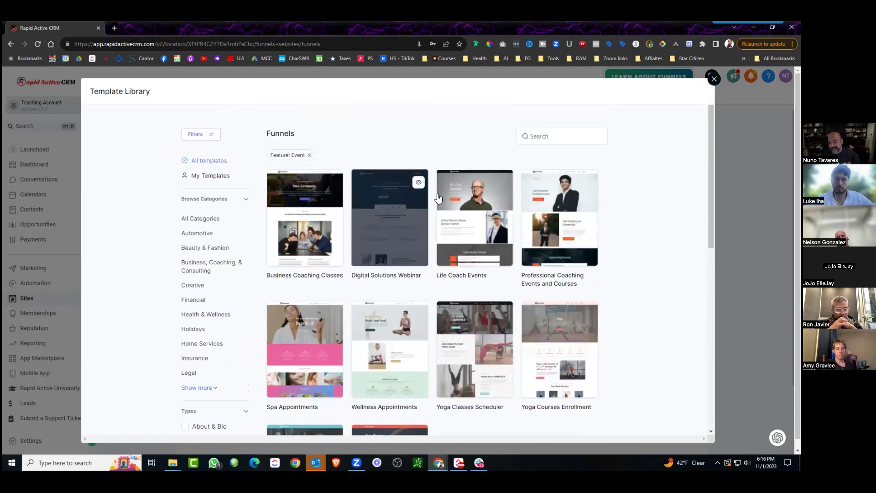
Preview the Life Coach Events template from header to footer, and close the template library
click(488, 195)
scroll(442, 227, down, 5)
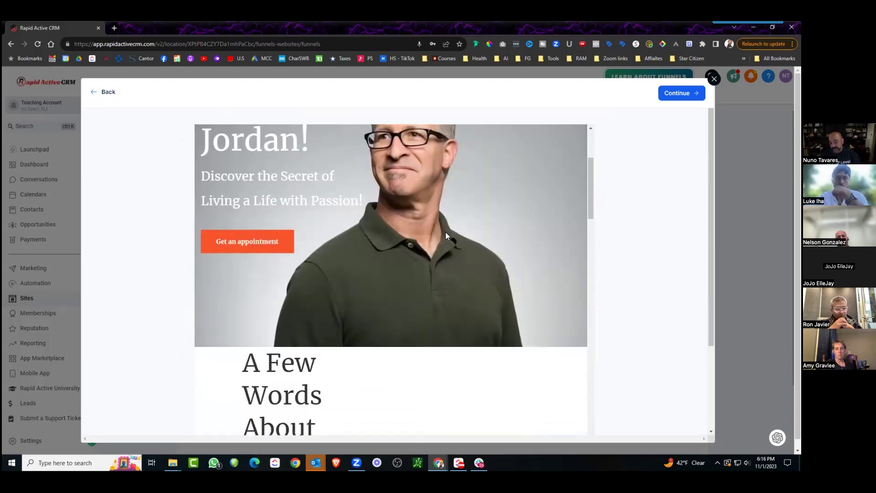
scroll(445, 232, up, 5)
scroll(447, 232, down, 5)
scroll(448, 232, down, 15)
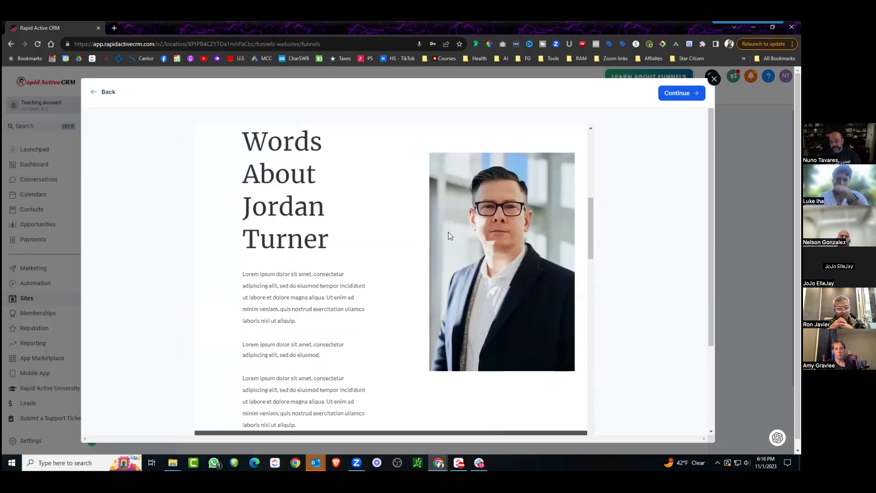
scroll(449, 235, down, 10)
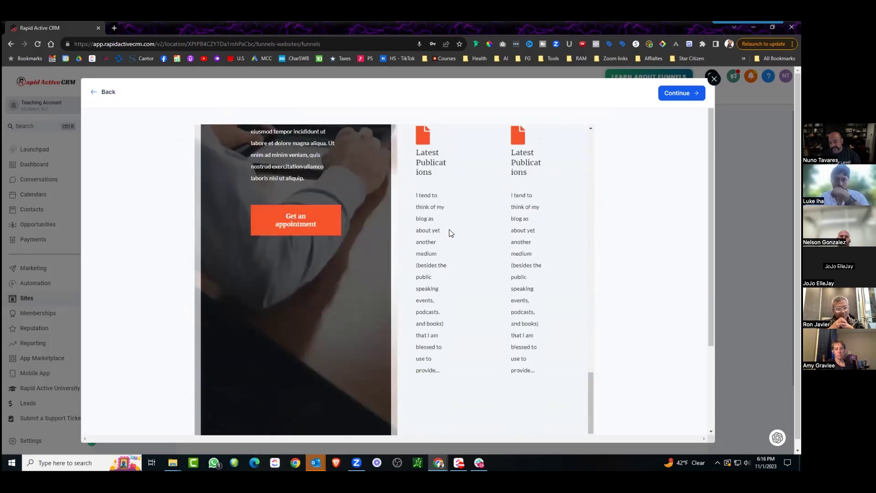
scroll(372, 215, down, 10)
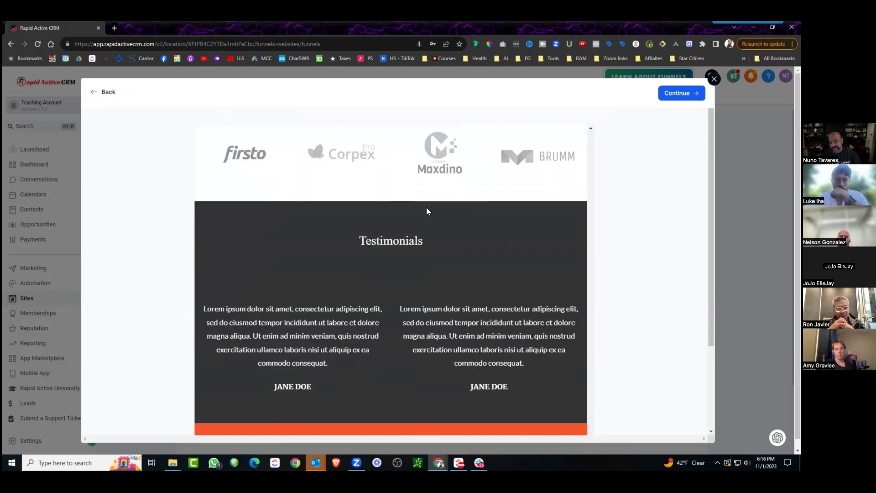
scroll(401, 273, down, 2)
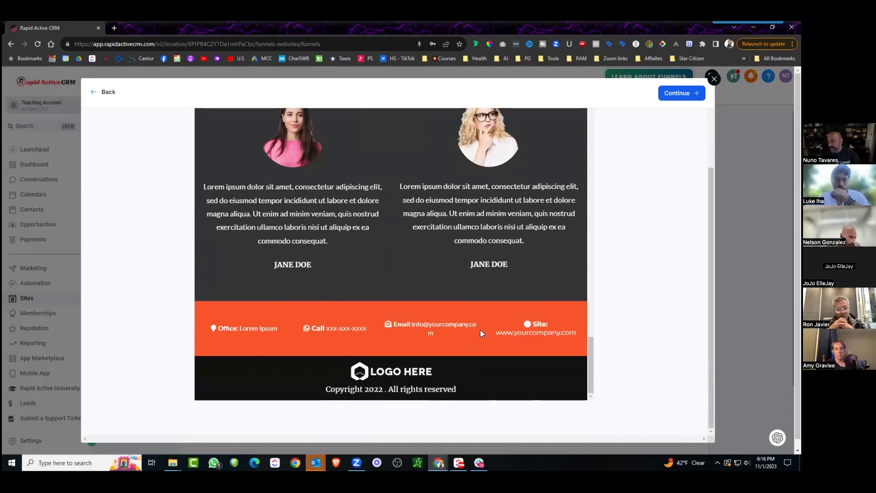
scroll(480, 330, up, 10)
scroll(393, 256, up, 5)
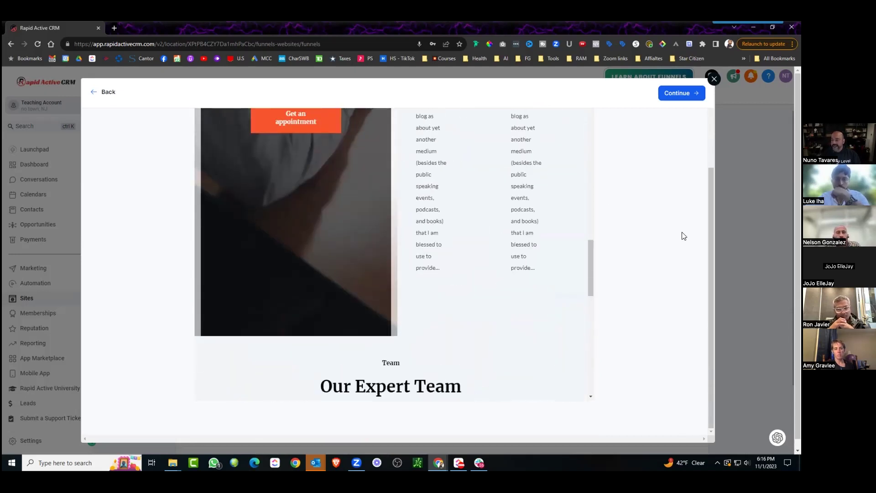
key(Escape)
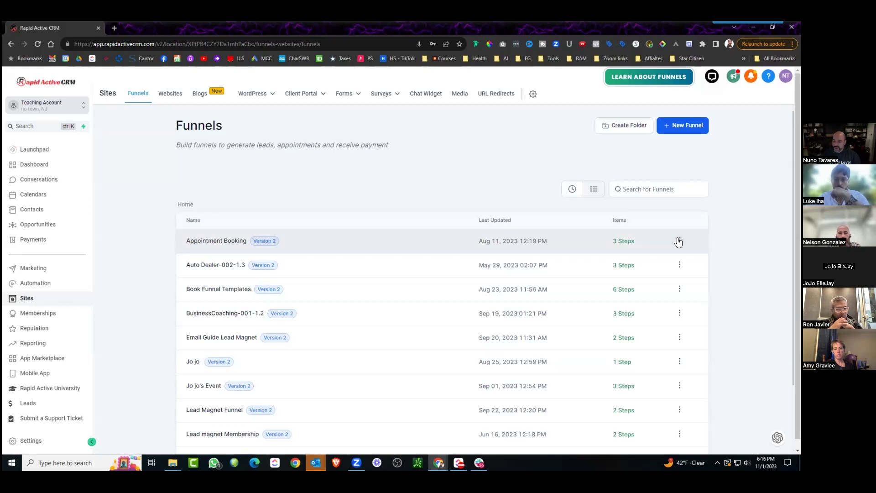
Start another new funnel from templates to reopen the template library
click(692, 127)
click(532, 221)
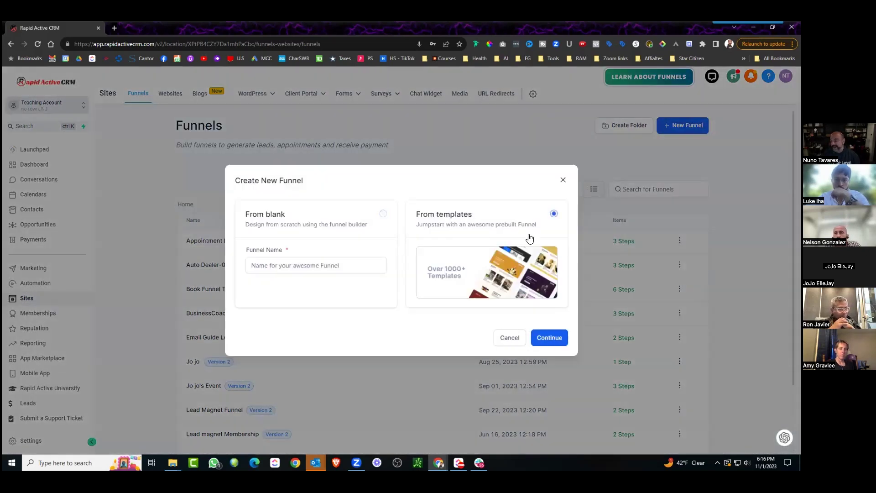
click(549, 338)
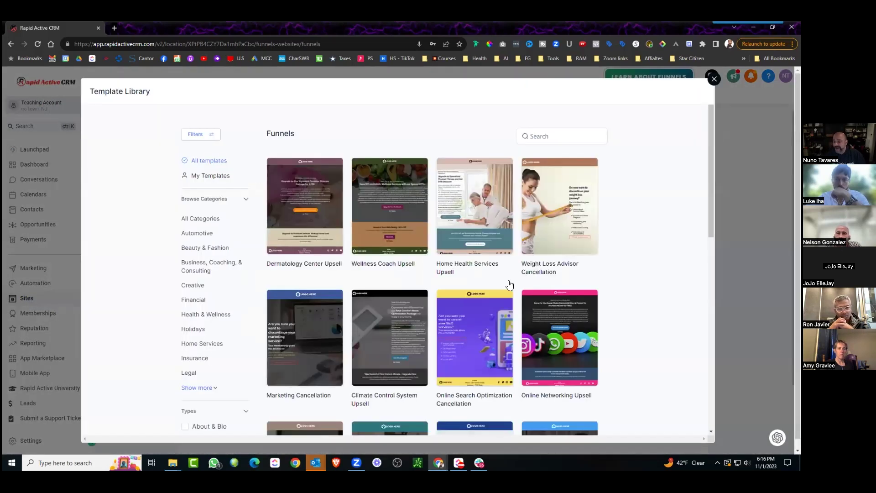
Browse the unfiltered funnel templates, including the additional lead magnet and cancellation designs further down
scroll(487, 258, down, 3)
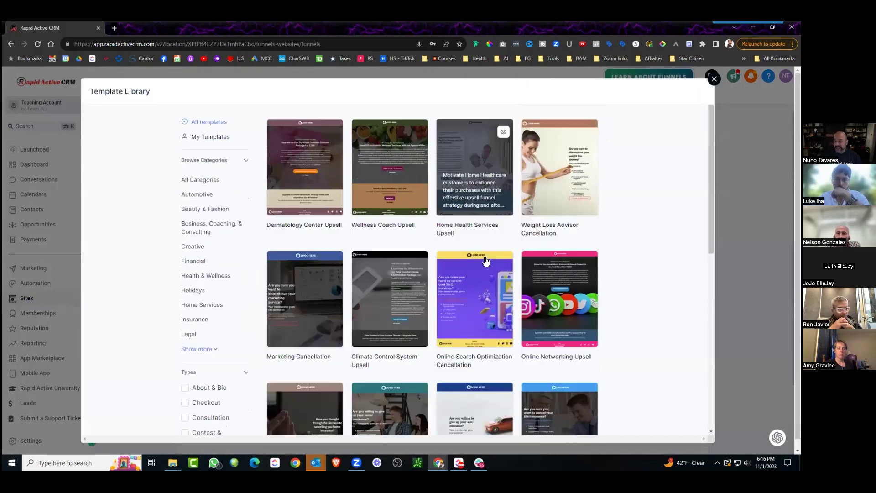
scroll(489, 256, down, 3)
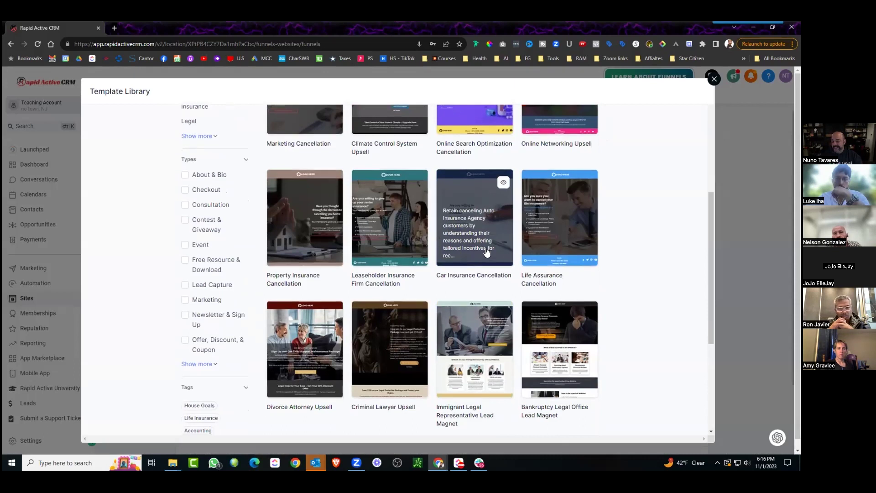
scroll(482, 256, down, 3)
scroll(482, 253, down, 2)
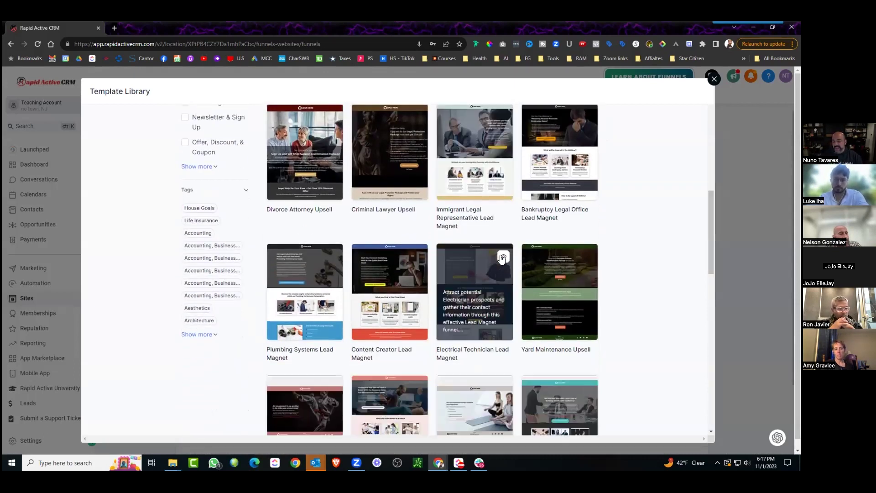
scroll(500, 260, down, 5)
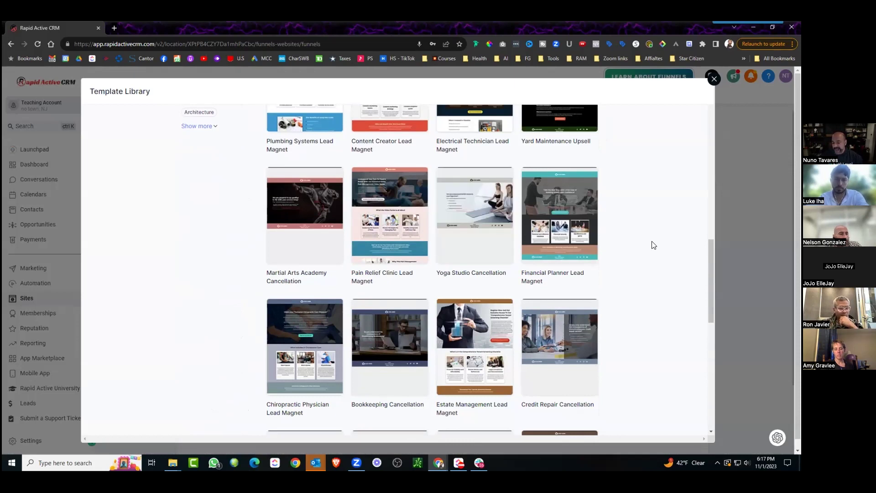
Load more funnel templates at the end of the unfiltered list and look through the added designs
scroll(655, 247, down, 4)
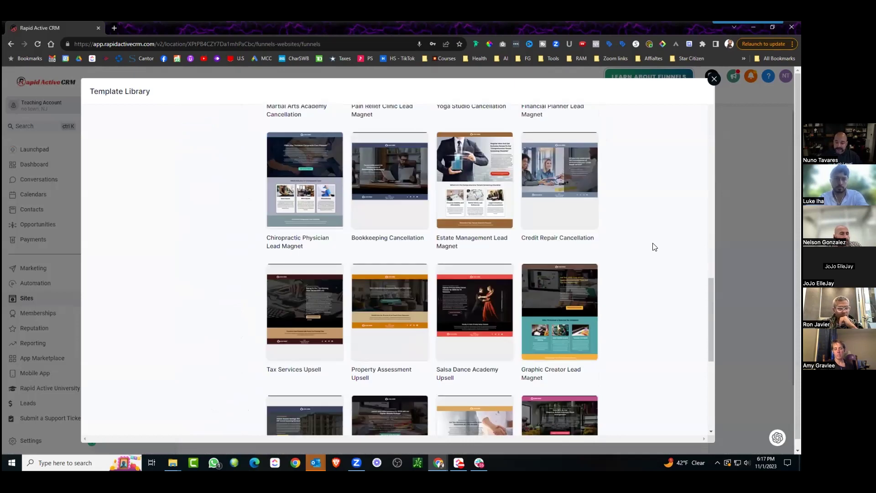
mouse_move(495, 326)
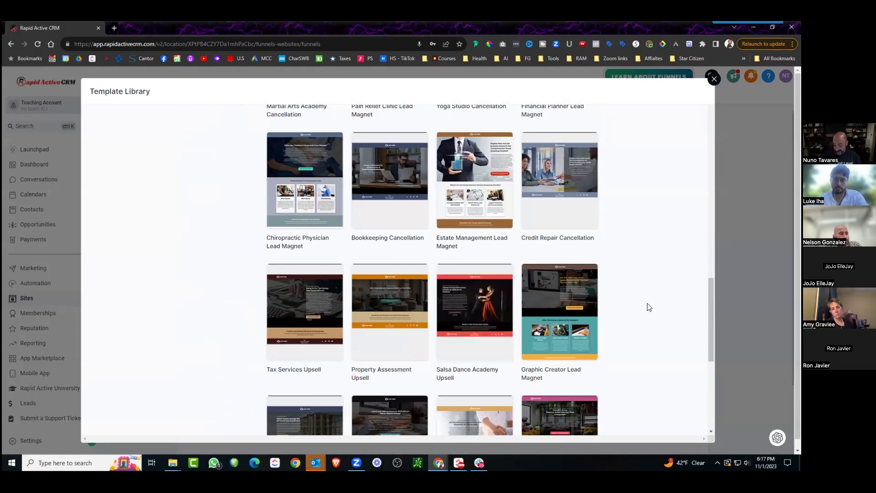
mouse_move(470, 315)
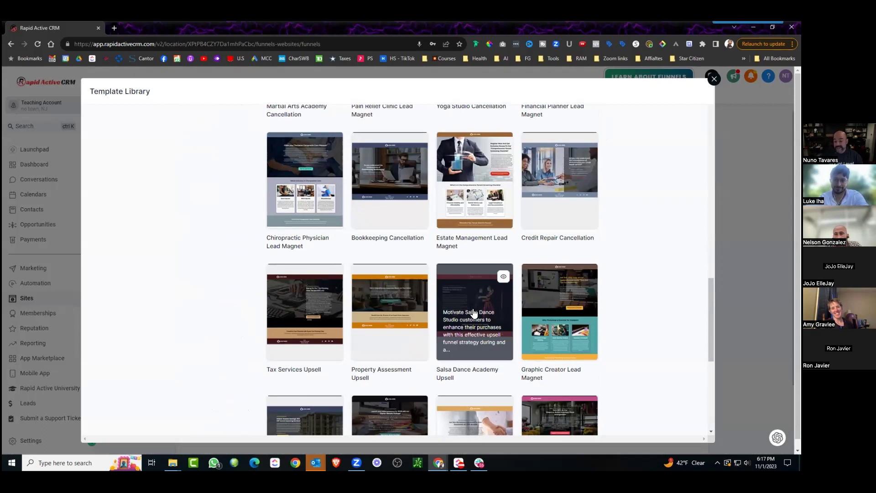
scroll(474, 313, down, 4)
scroll(480, 228, up, 1)
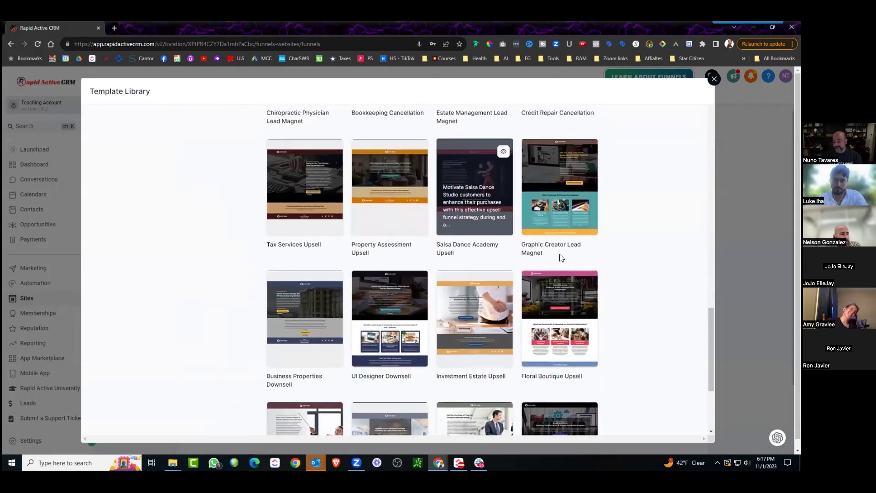
scroll(562, 258, down, 3)
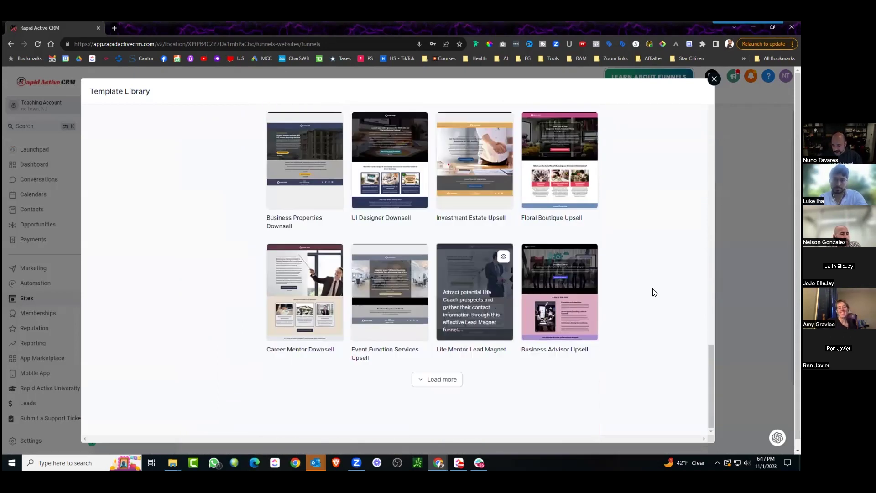
click(441, 382)
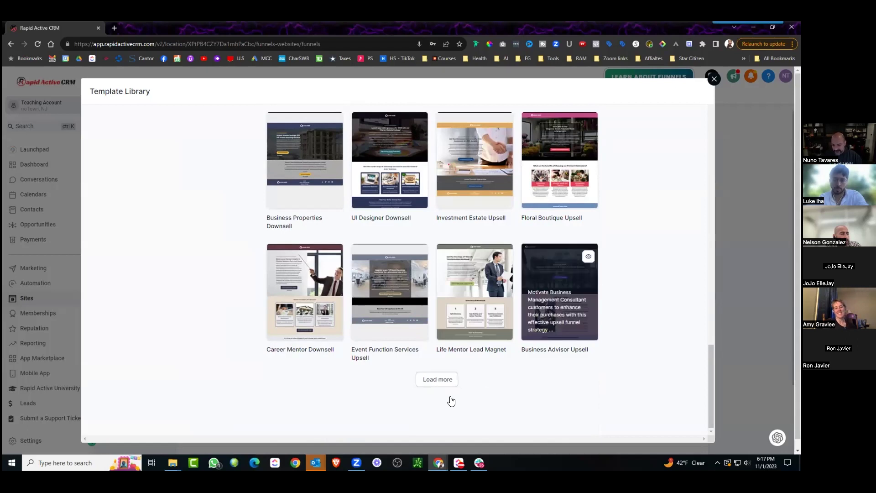
scroll(641, 297, down, 2)
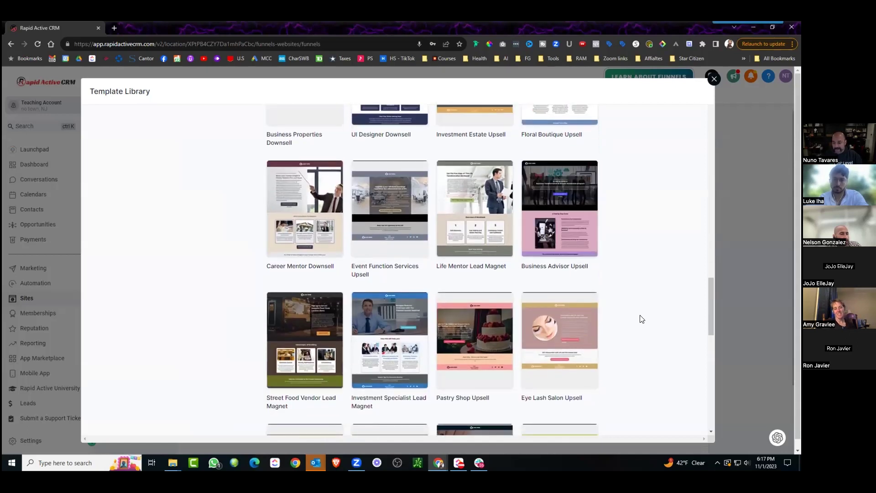
scroll(642, 319, down, 4)
scroll(635, 322, up, 3)
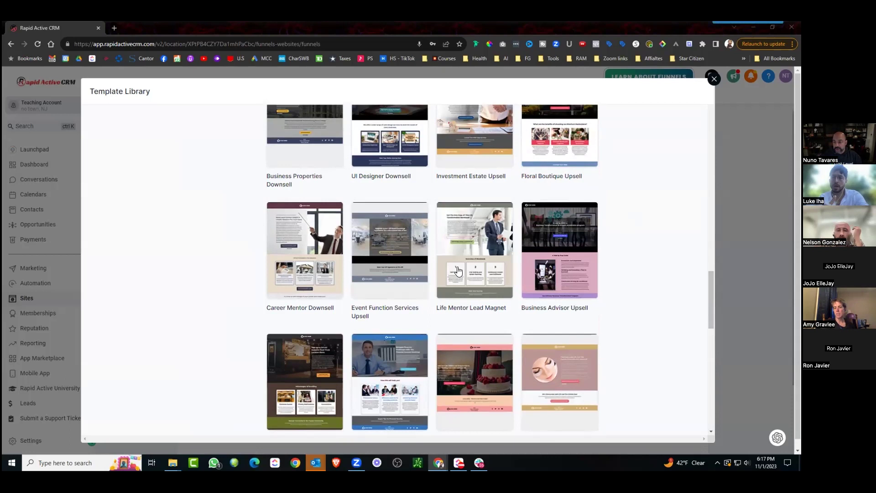
Look back over the funnel templates up to the start of the list, including the category and type filters
scroll(530, 264, up, 5)
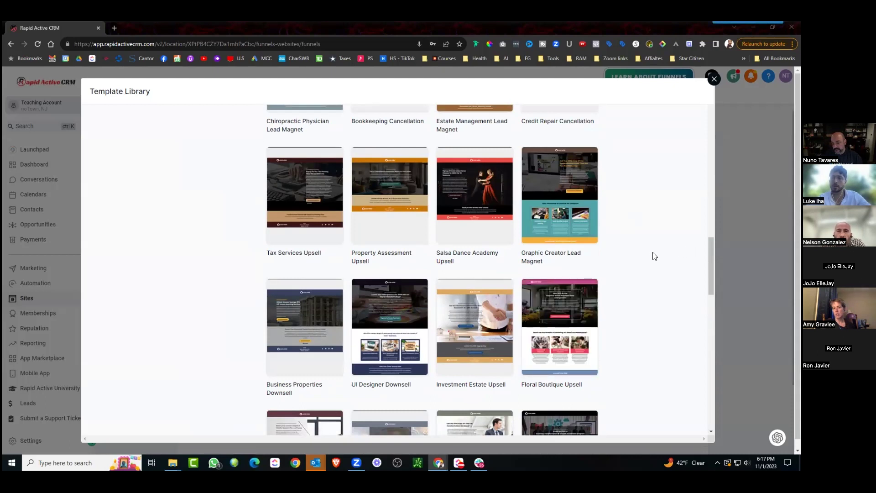
scroll(652, 258, up, 1)
scroll(652, 257, up, 4)
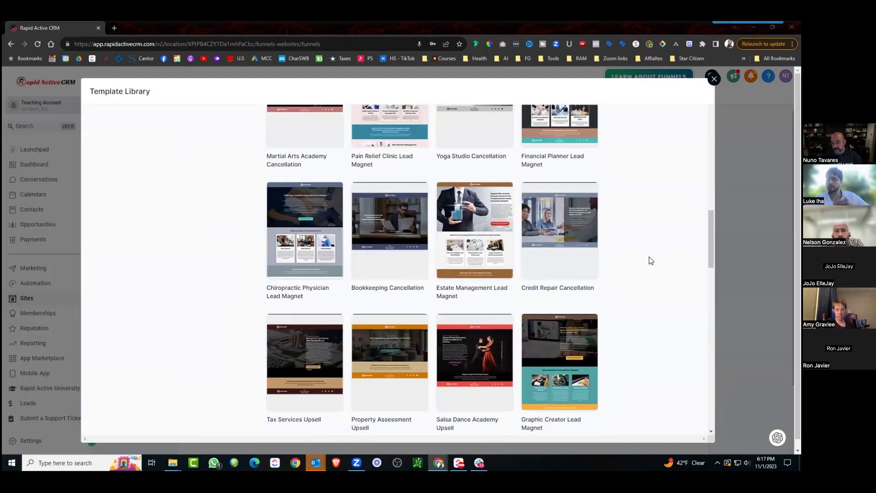
scroll(652, 261, up, 3)
scroll(652, 261, up, 2)
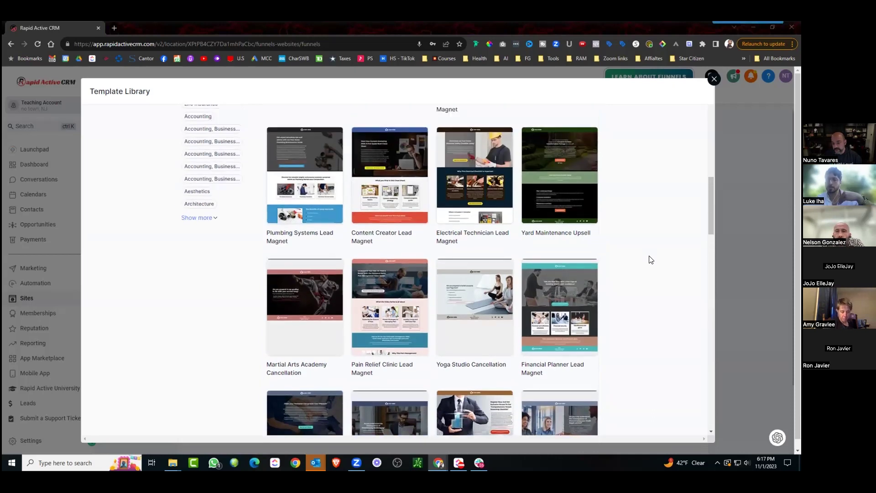
scroll(652, 260, up, 5)
scroll(652, 261, up, 5)
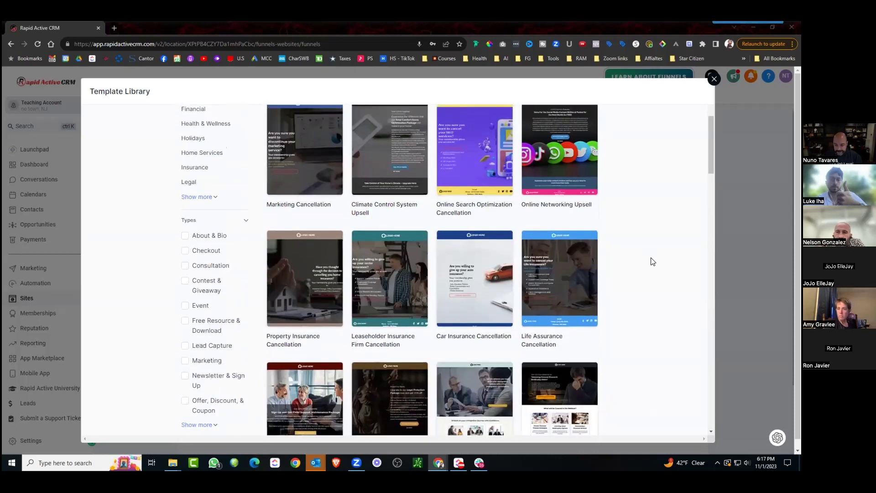
scroll(651, 260, up, 4)
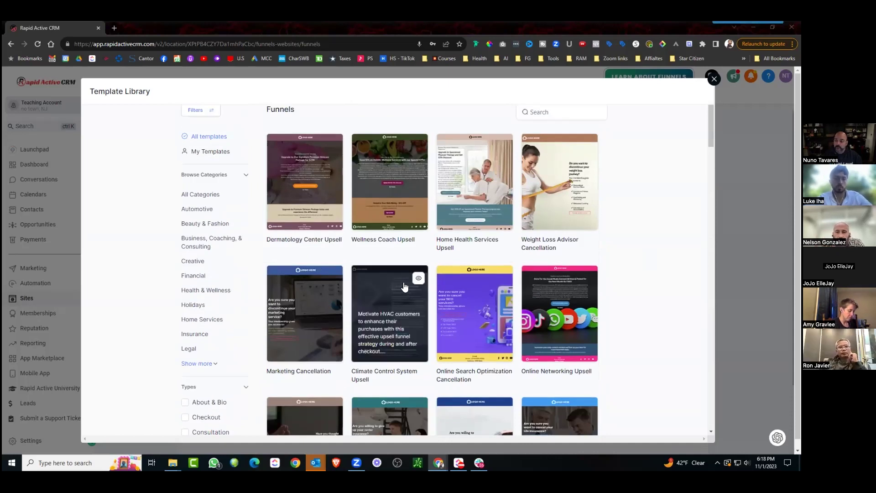
scroll(593, 289, up, 1)
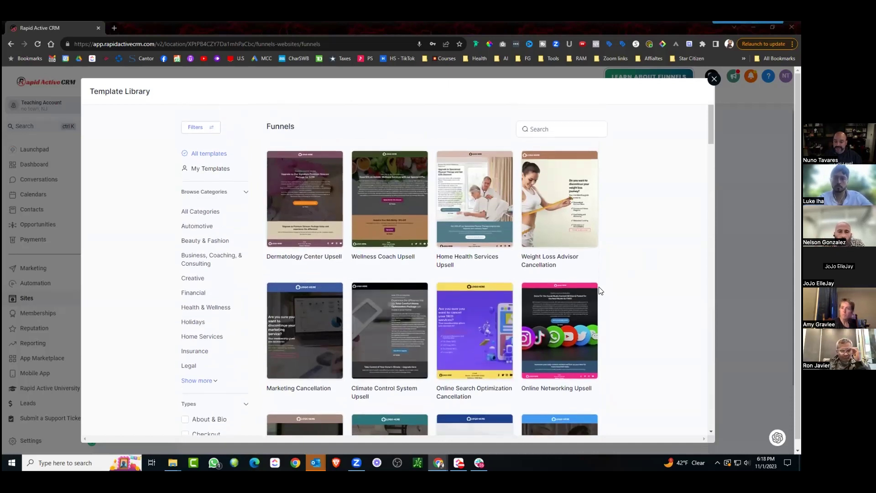
scroll(594, 288, down, 3)
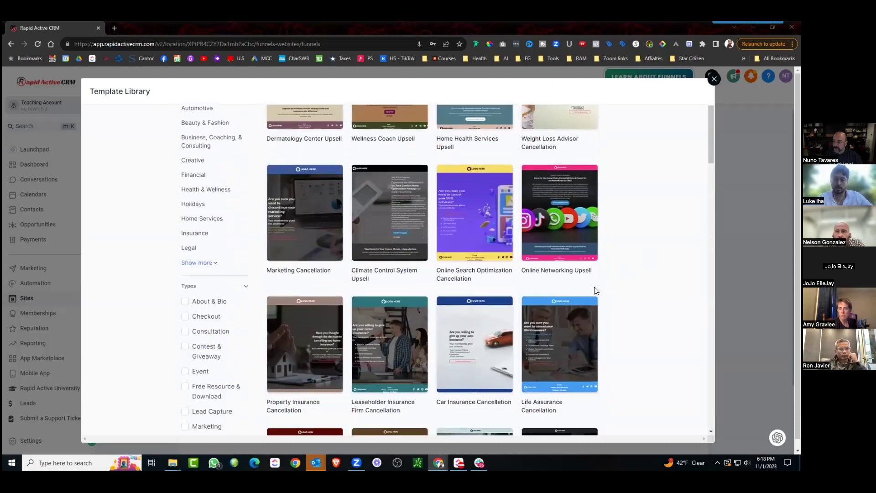
scroll(596, 290, down, 4)
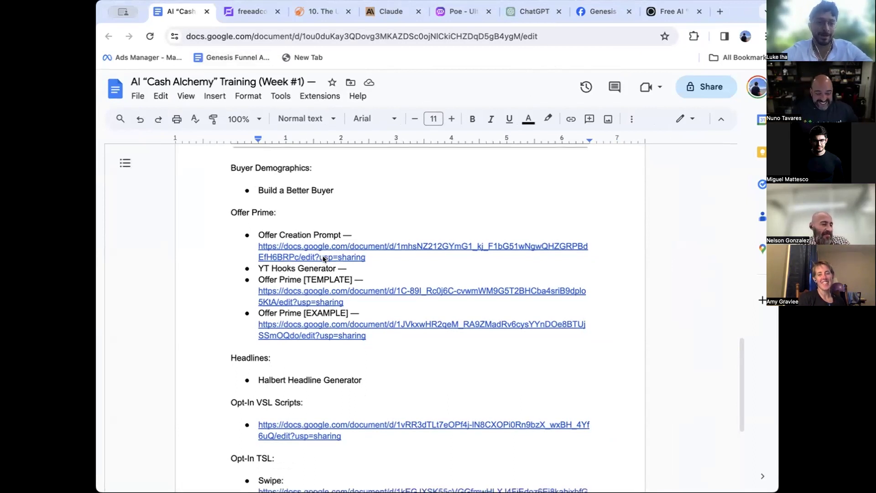
In the AI "Cash Alchemy" Training document, review the Buyer Demographics section and select the Build a Better Buyer item
scroll(322, 260, up, 1)
scroll(322, 259, down, 1)
click(347, 188)
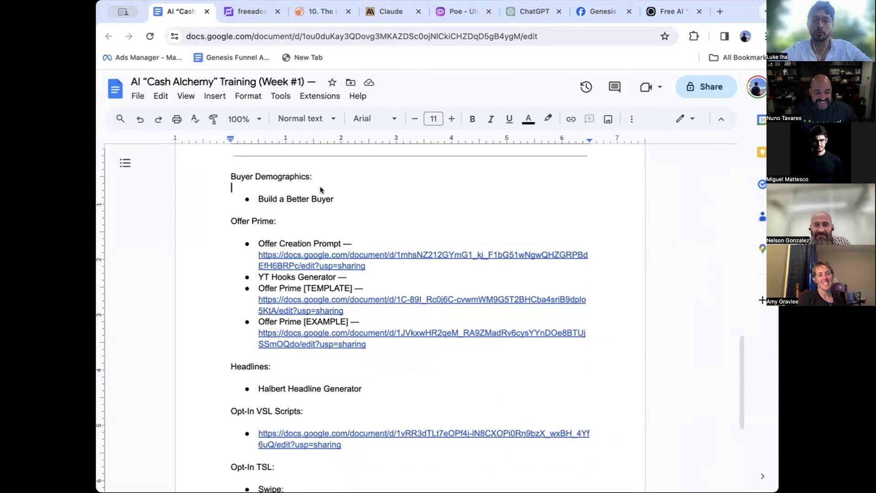
click(343, 199)
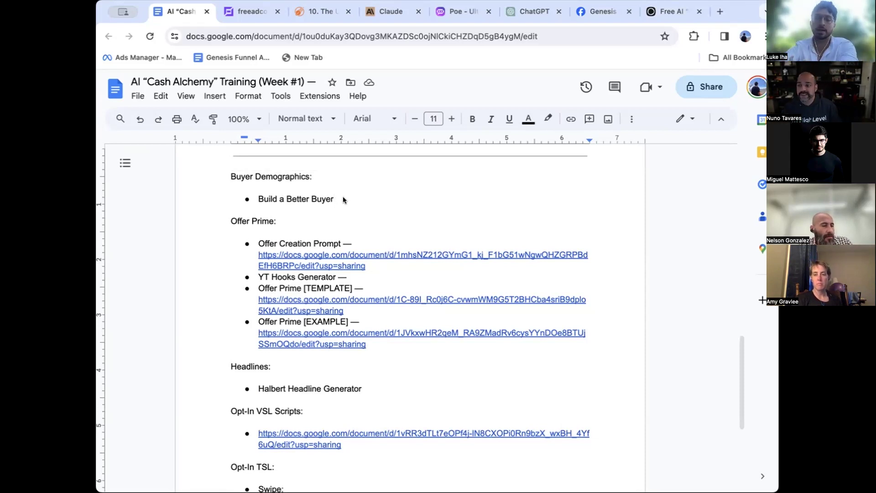
scroll(342, 199, down, 1)
scroll(342, 199, up, 1)
drag(333, 195, 178, 184)
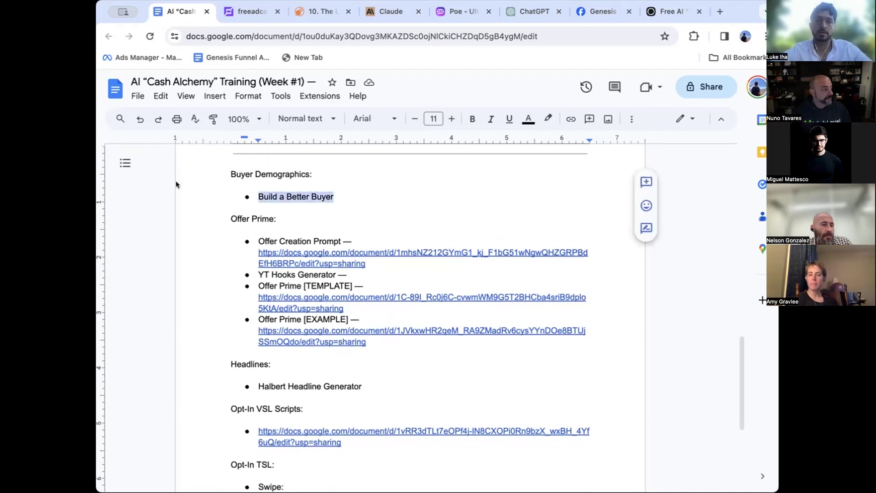
Check the FreeAdCopy page, switch to Poe and go to its home page from the open chat
click(242, 12)
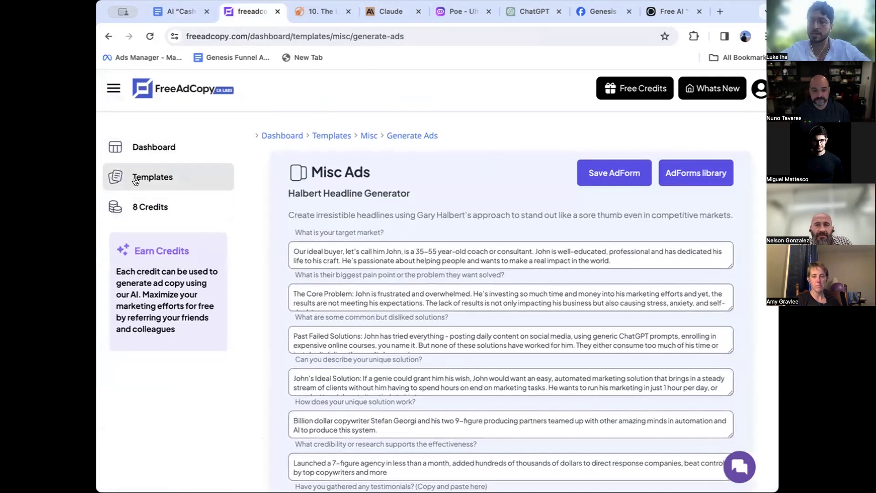
click(441, 12)
scroll(337, 160, up, 3)
scroll(337, 161, up, 20)
scroll(336, 160, down, 10)
click(123, 84)
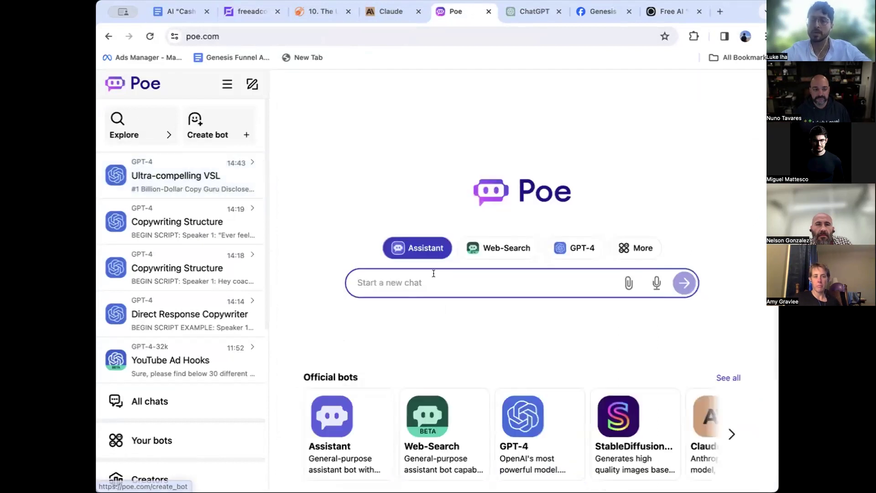
Review the full list of available Poe bots, including GPT-4 and Claude-2-100k, and close the list
click(637, 247)
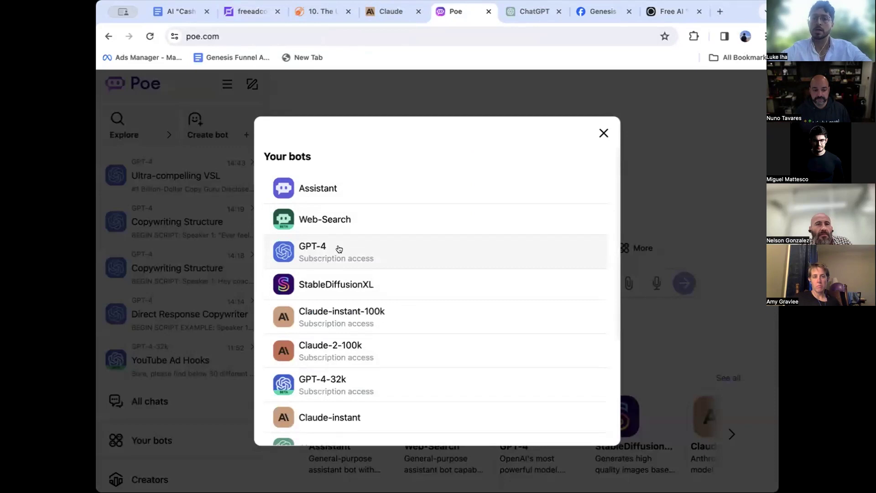
scroll(364, 346, down, 1)
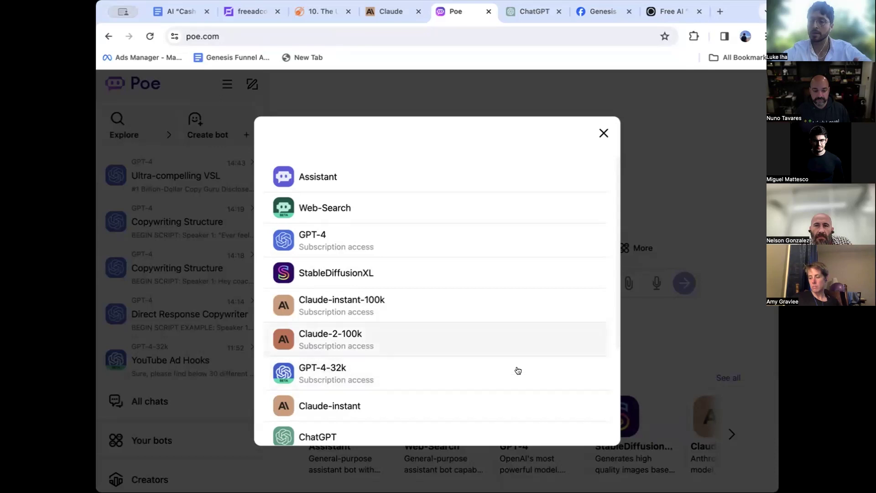
click(651, 334)
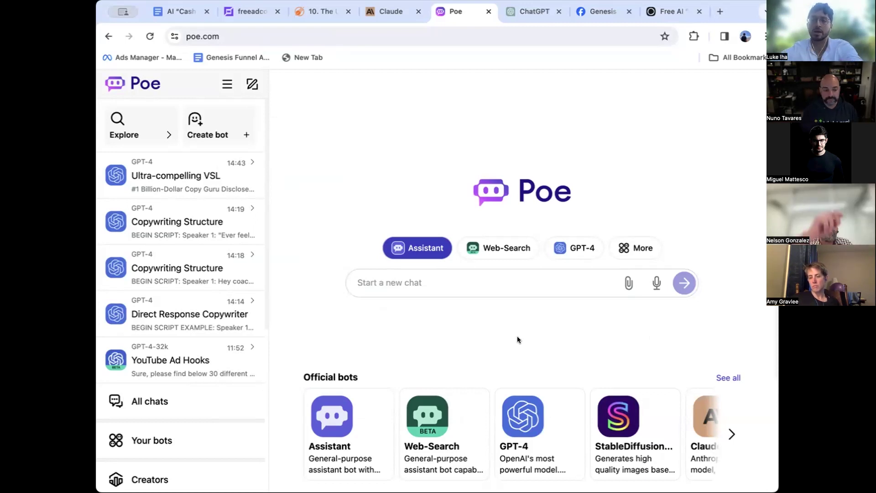
Return to the training document and place the cursor at the end of the Build a Better Buyer item
click(250, 11)
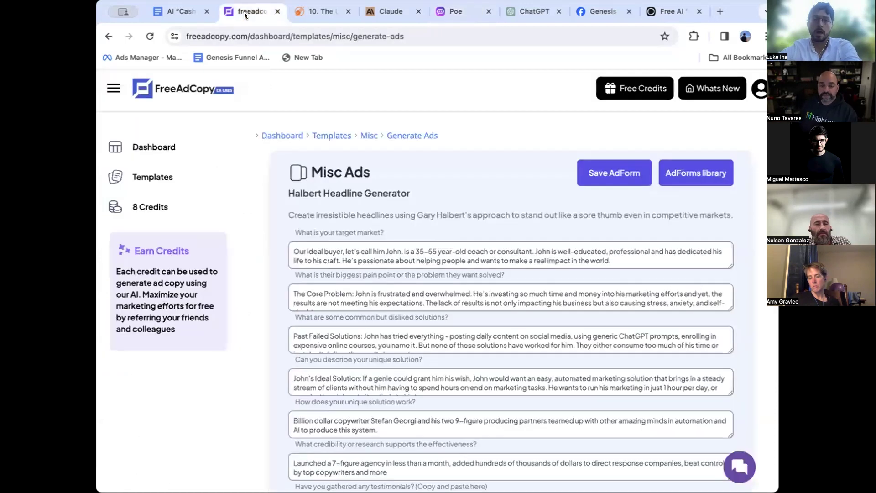
click(176, 11)
click(295, 185)
double_click(339, 188)
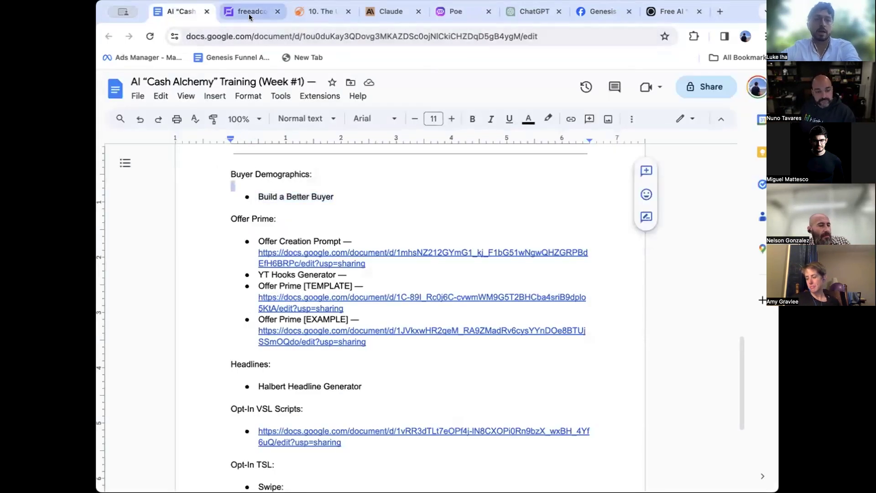
click(340, 196)
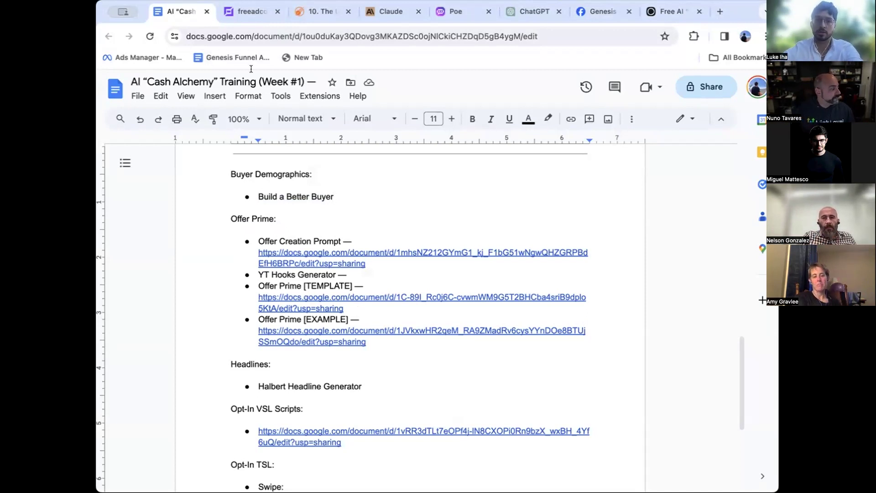
Switch to FreeAdCopy and open the Build A Better Buyer template from the Market Research templates
click(251, 11)
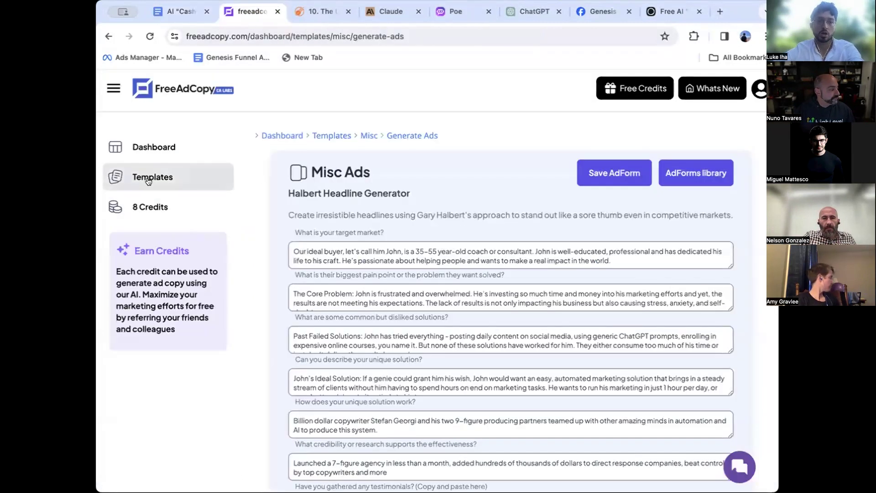
scroll(310, 205, down, 3)
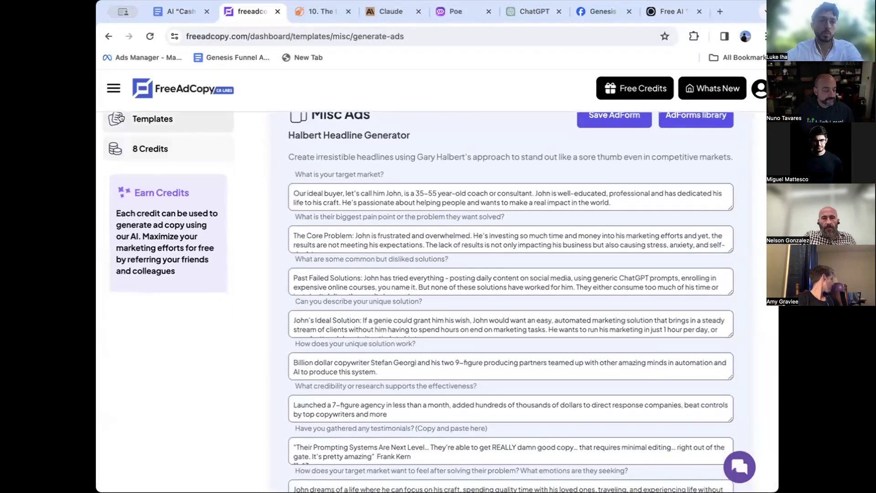
key(super+bracketleft)
scroll(426, 321, down, 3)
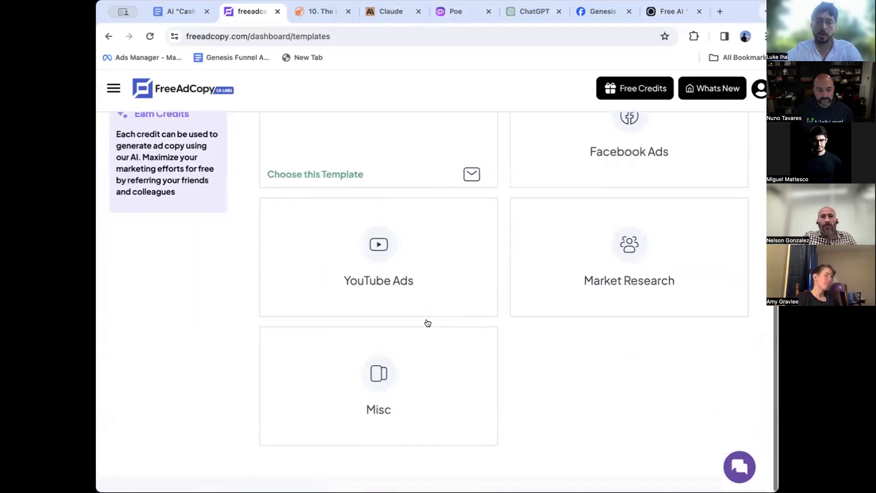
click(628, 287)
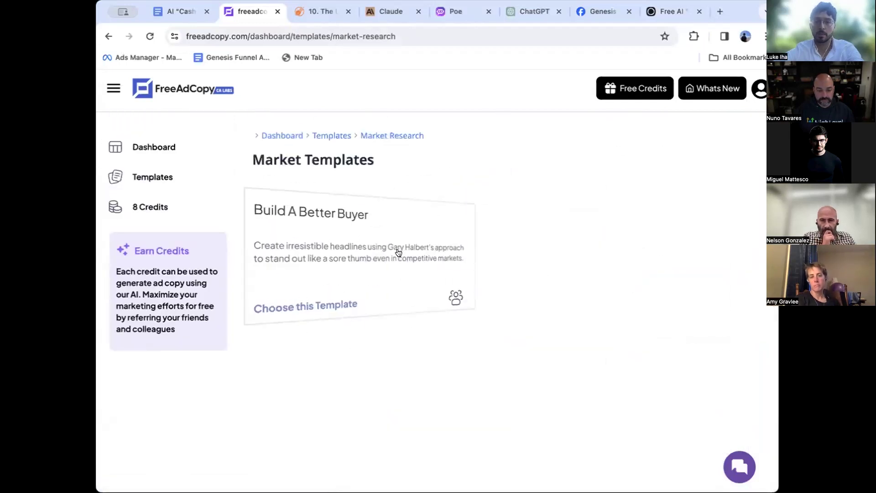
click(397, 249)
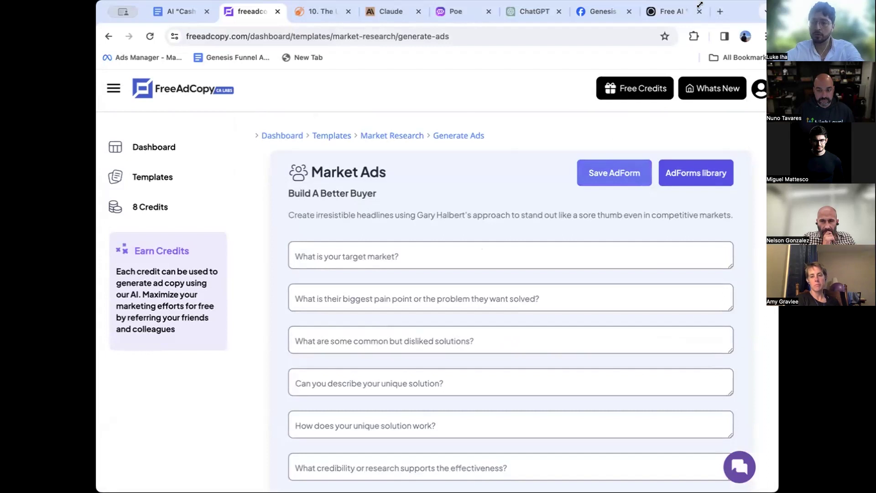
Narrow the browser window so the full FreeAdCopy page header is in view
drag(700, 4, 558, 5)
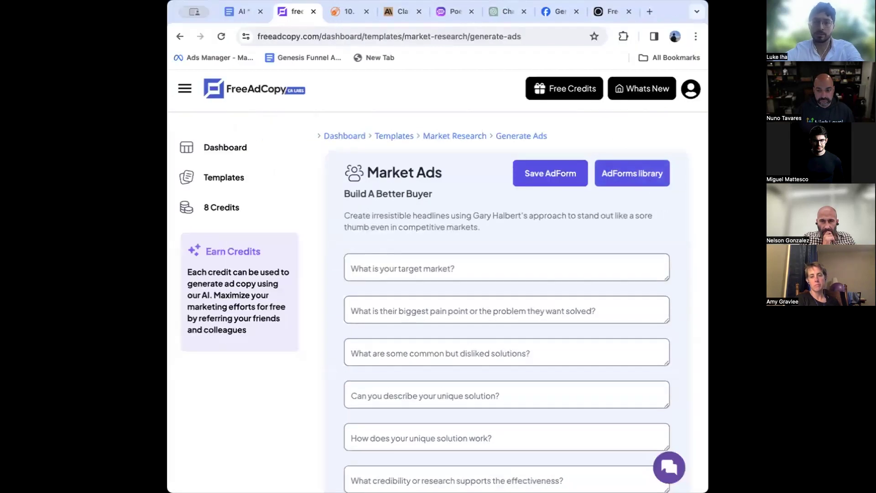
click(543, 180)
click(562, 219)
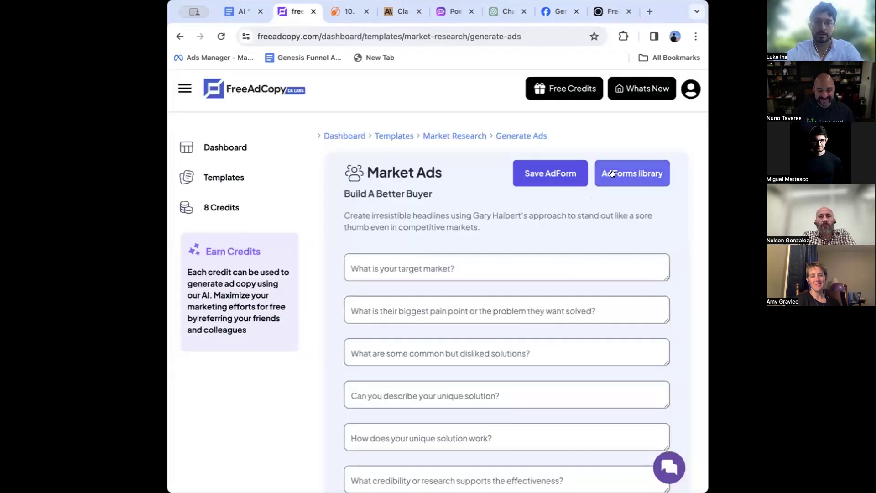
Fill in the Build A Better Buyer form with saved answers from the AdForms library
click(613, 173)
scroll(401, 343, down, 3)
click(295, 417)
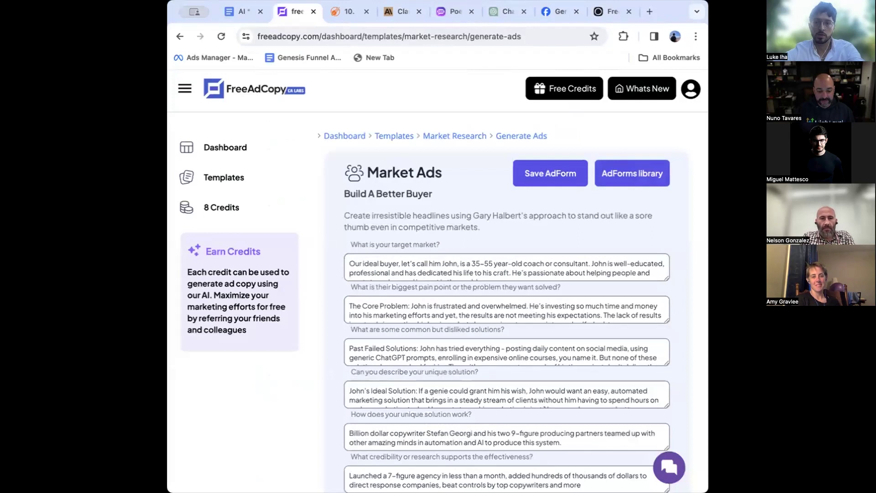
Review the filled-in Build A Better Buyer answers, from the target market down to the unique solution
scroll(598, 257, down, 1)
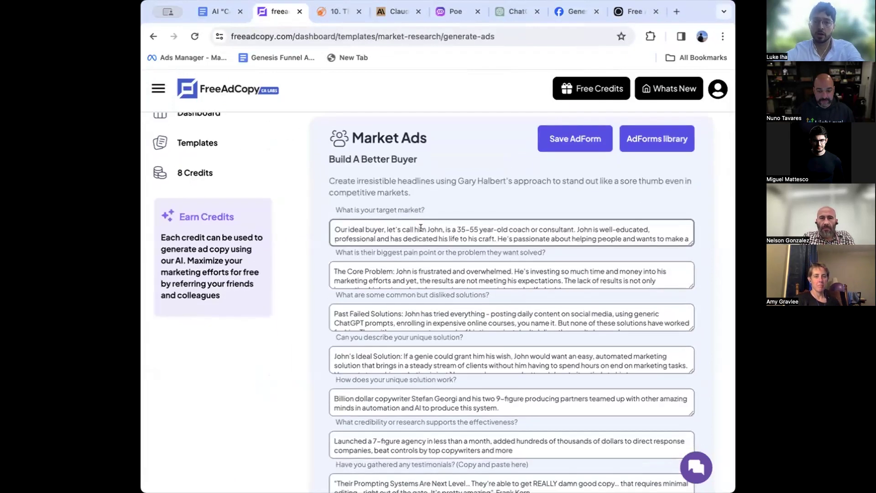
scroll(421, 227, down, 1)
scroll(421, 228, up, 1)
scroll(421, 227, down, 1)
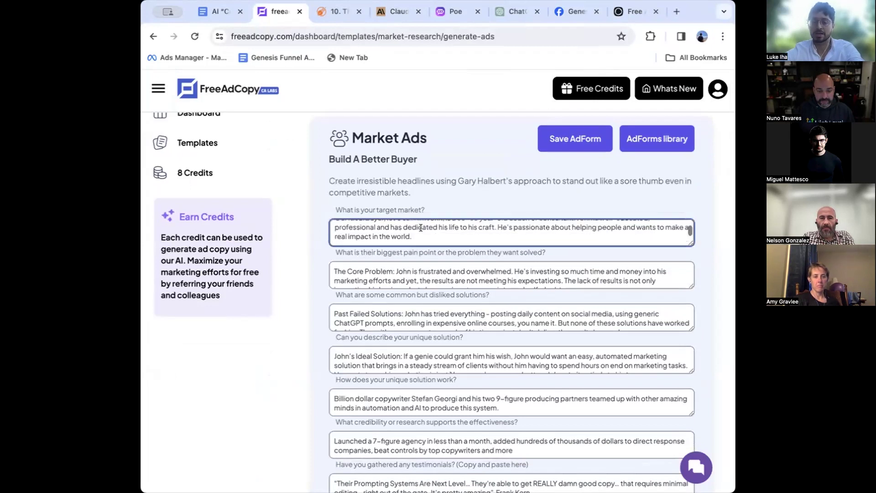
scroll(421, 227, up, 1)
scroll(421, 227, down, 1)
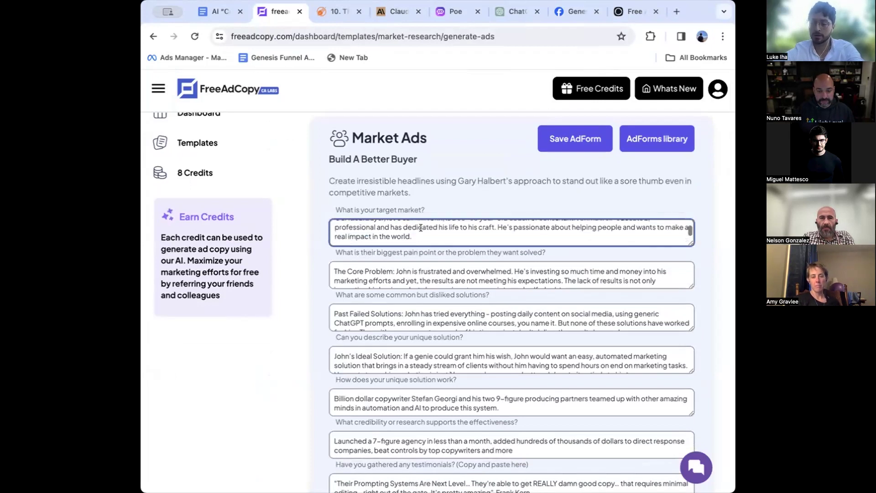
scroll(421, 228, up, 1)
scroll(421, 228, down, 1)
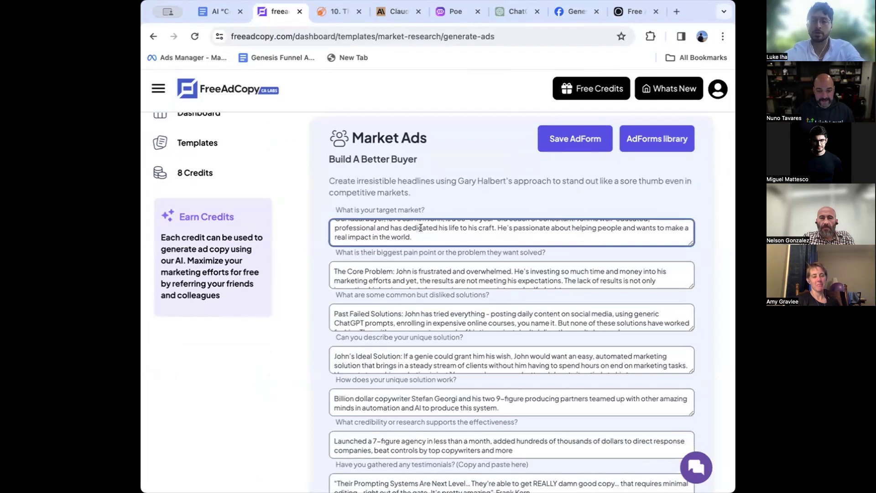
scroll(429, 268, down, 1)
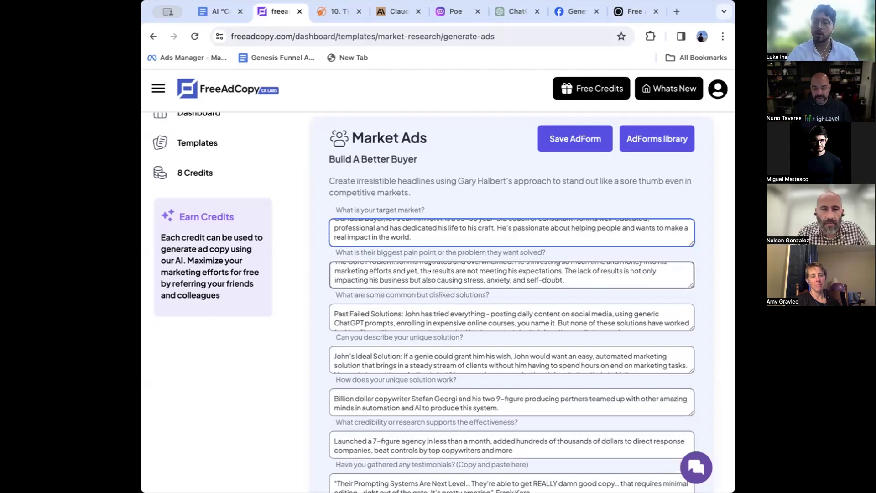
scroll(303, 337, down, 1)
scroll(403, 325, down, 1)
scroll(404, 337, down, 1)
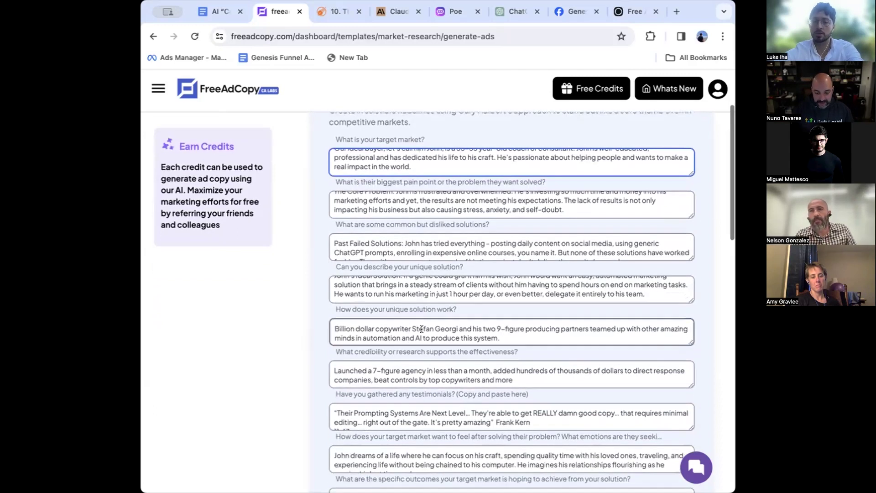
Generate new ad copy from the completed Build A Better Buyer form and view the headlines as they are written
scroll(422, 329, down, 4)
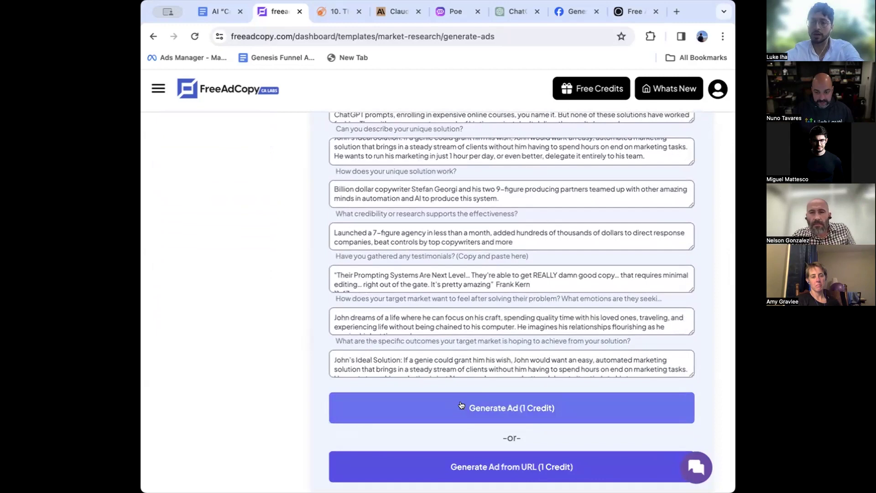
click(461, 405)
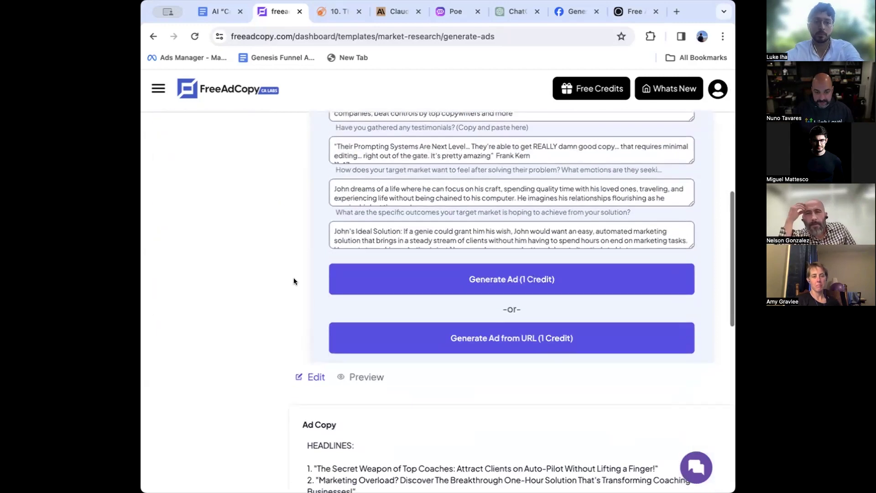
click(513, 280)
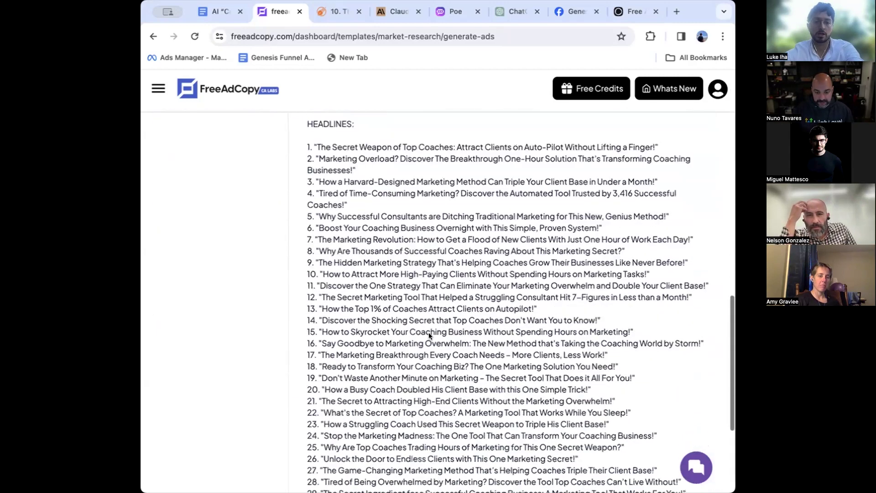
click(445, 276)
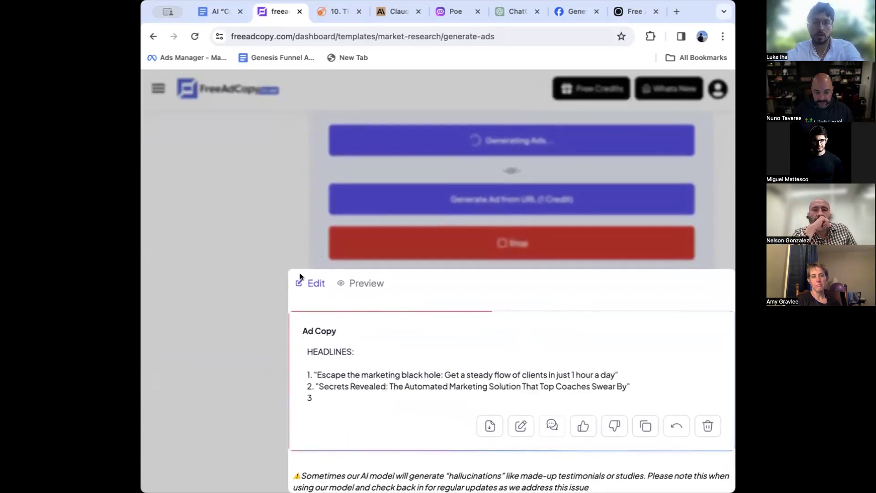
click(292, 172)
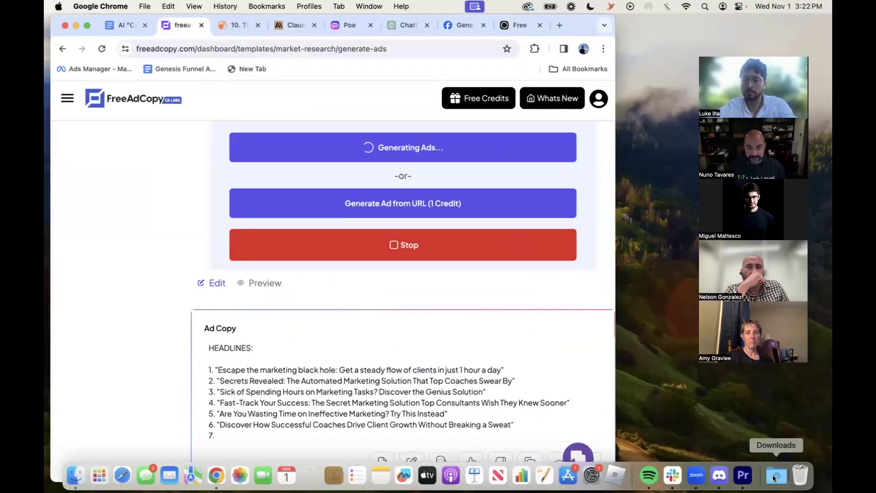
Clear the meeting video strip from the Downloads stack and open the Build_A_Better_Buyer_11_1_2023_11_39_25_AM.txt file
click(774, 475)
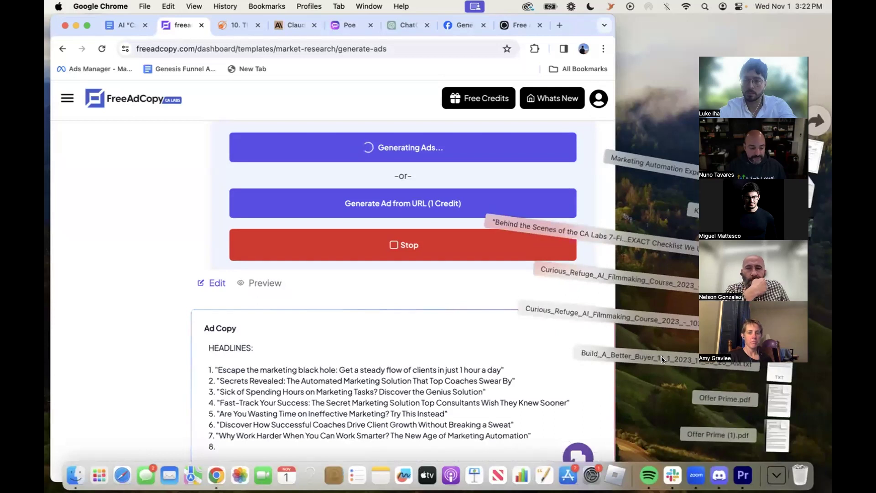
click(776, 475)
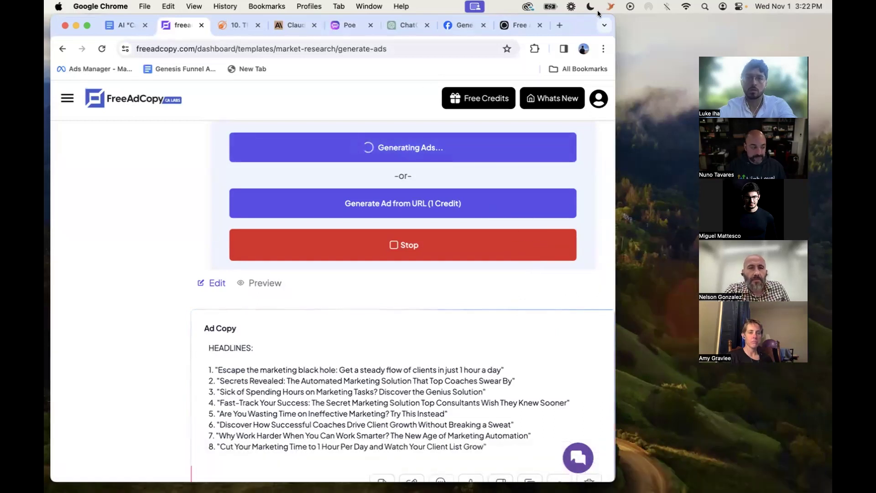
drag(799, 53, 665, 53)
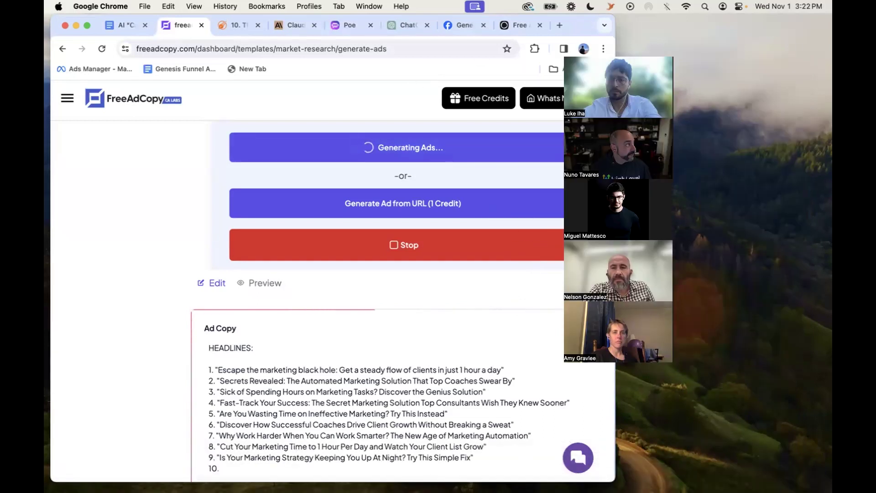
click(776, 474)
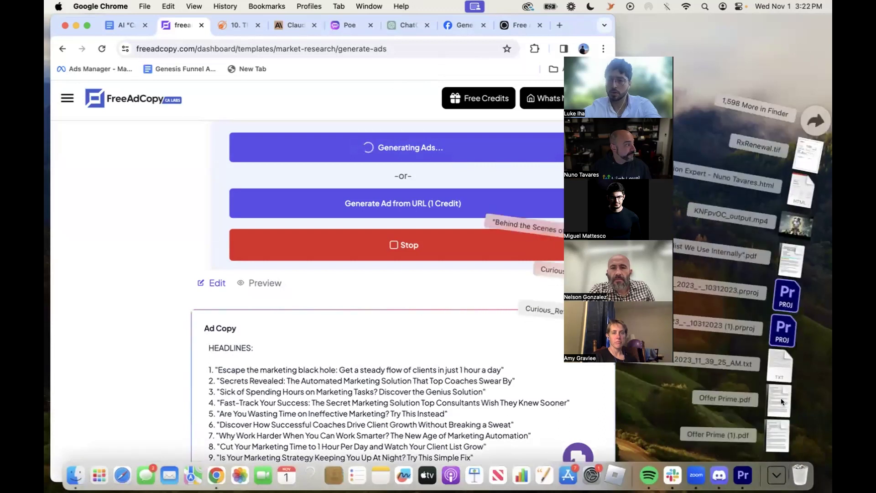
click(780, 365)
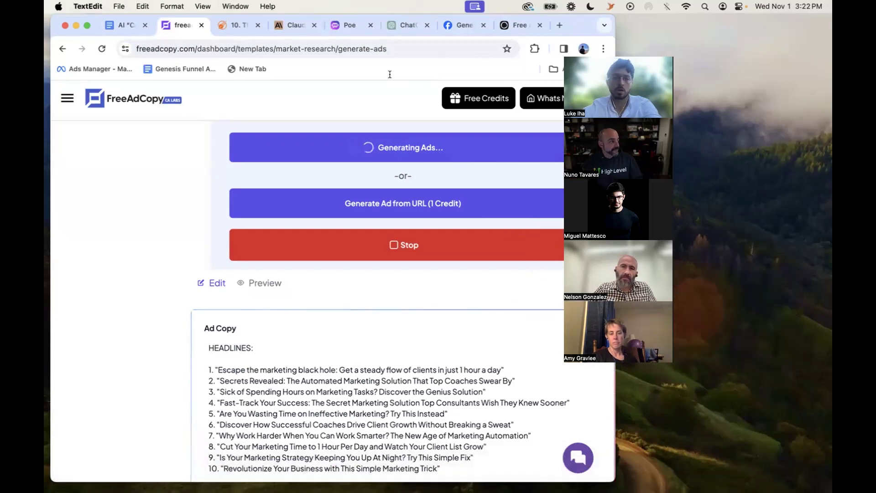
Read through the buyer persona summary in the text file, from the ideal buyer to the closing summary
scroll(273, 162, down, 3)
scroll(272, 162, up, 3)
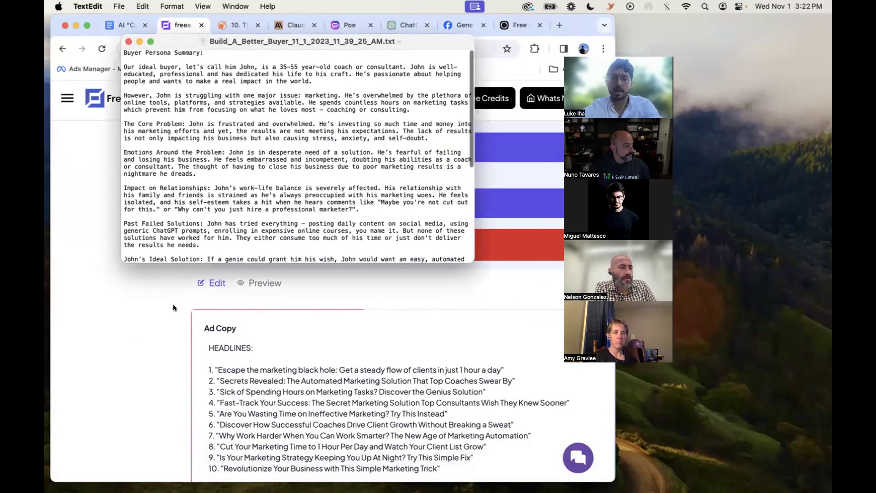
scroll(357, 146, down, 10)
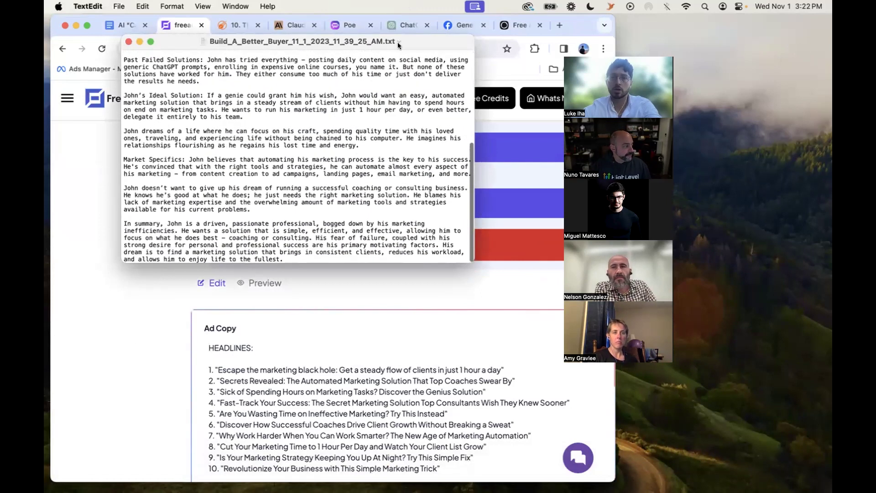
scroll(227, 188, down, 1)
scroll(227, 187, up, 10)
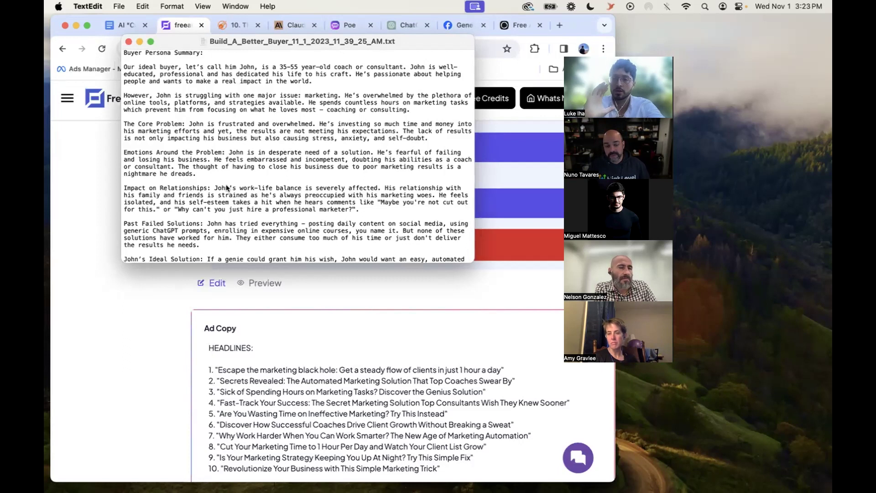
scroll(226, 184, down, 5)
scroll(226, 187, down, 5)
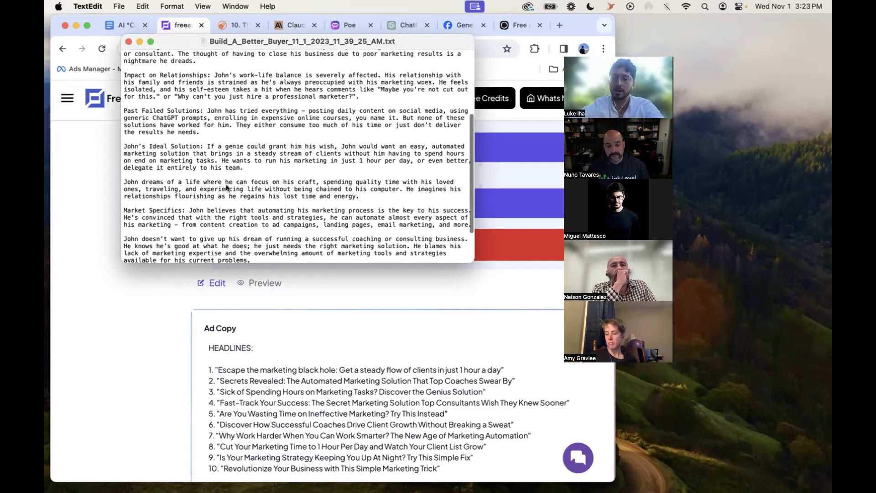
Close the text file and select the Buyer Demographics heading with its Build a Better Buyer item in the training document
click(129, 42)
click(130, 24)
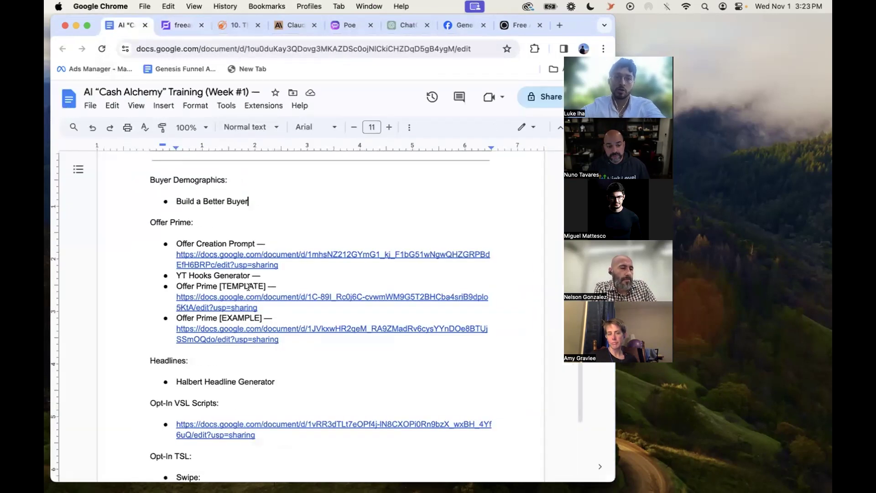
drag(256, 209, 139, 177)
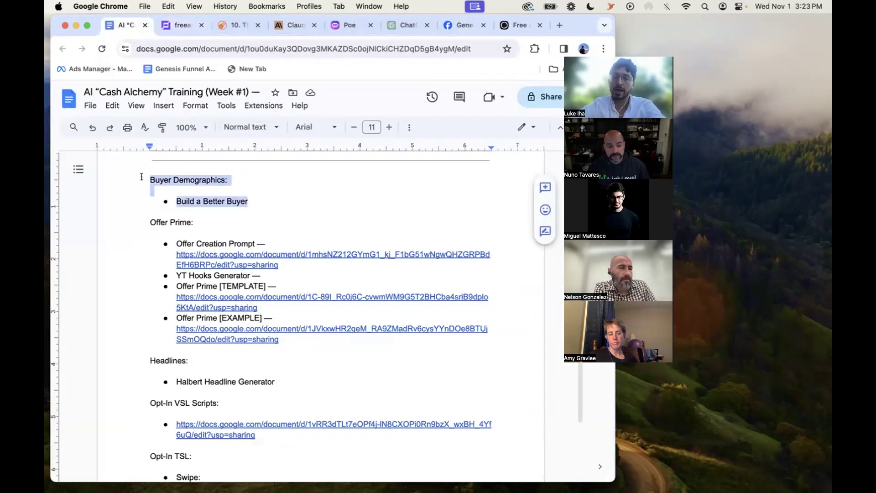
Switch back to FreeAdCopy and look over the Build A Better Buyer form from the top
click(182, 26)
scroll(308, 254, up, 10)
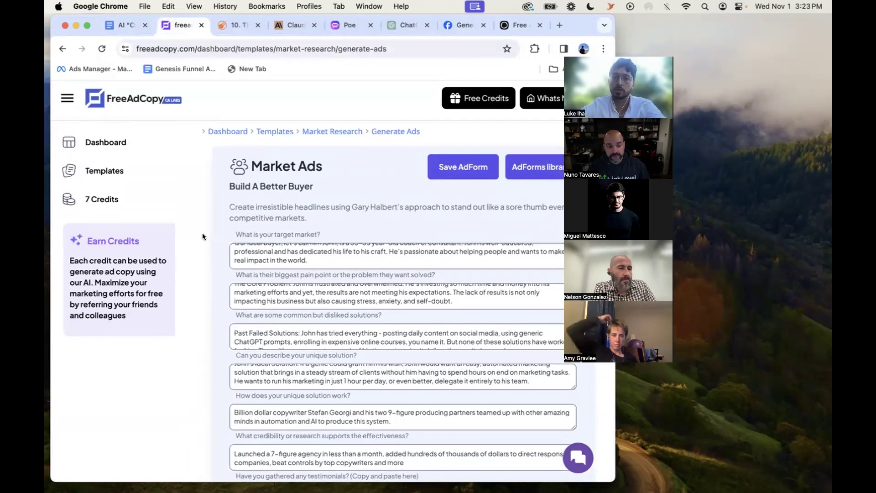
scroll(304, 261, down, 2)
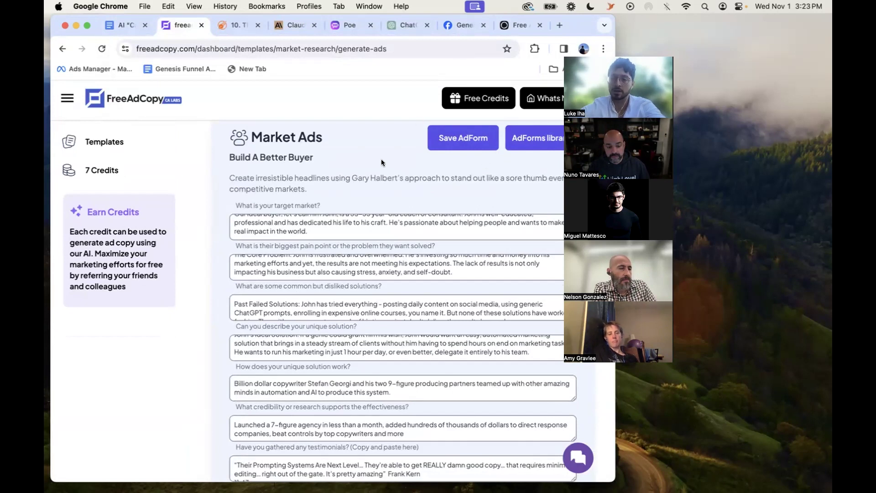
scroll(382, 162, down, 2)
Return to the training document and open the linked Offer Prime [EXAMPLE] document from the Offer Prime section
click(119, 26)
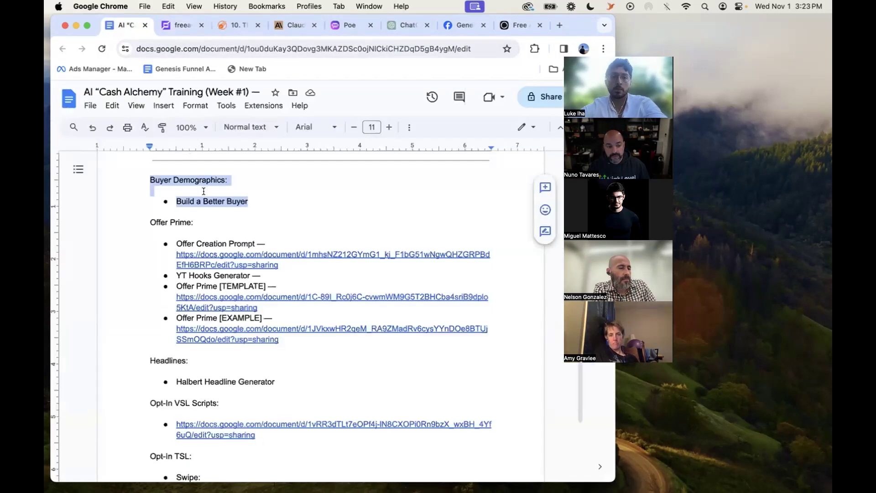
scroll(204, 190, down, 1)
click(212, 207)
scroll(213, 208, down, 3)
scroll(214, 207, down, 1)
scroll(214, 208, up, 3)
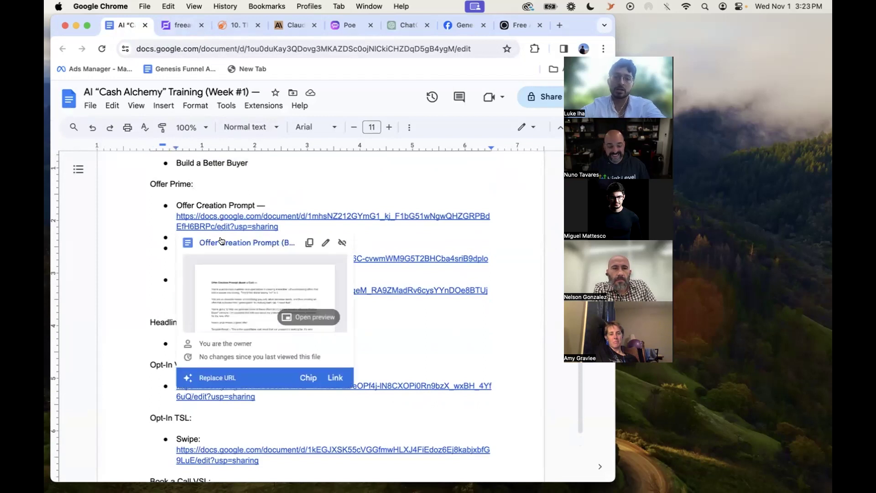
click(222, 193)
scroll(222, 193, down, 1)
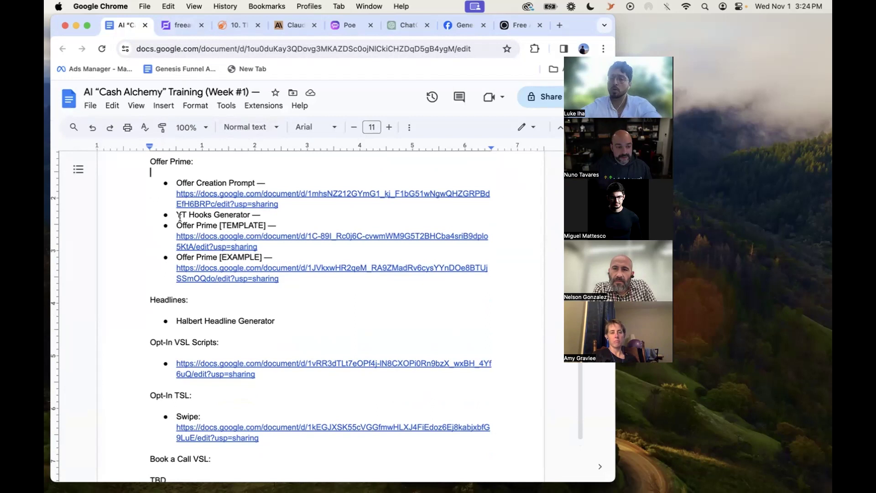
click(228, 279)
click(229, 295)
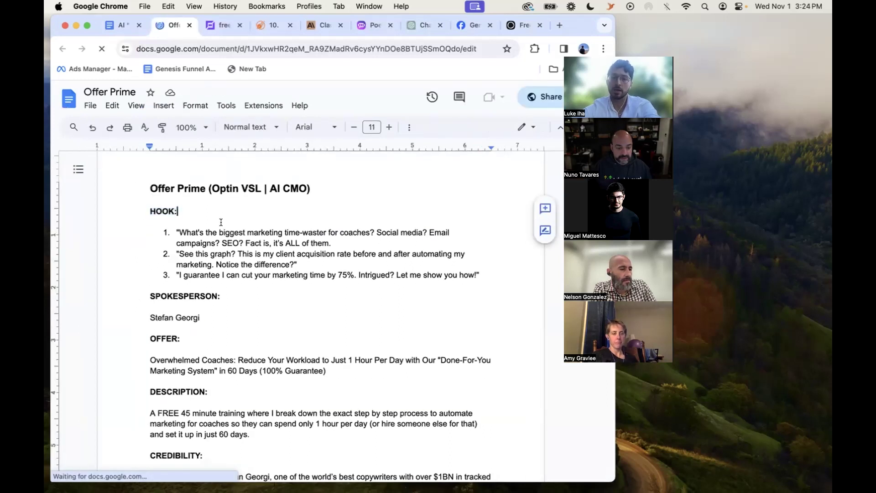
Examine the Offer Prime example from its hooks and offer onward, highlighting the description and the sections that follow it
scroll(186, 316, down, 3)
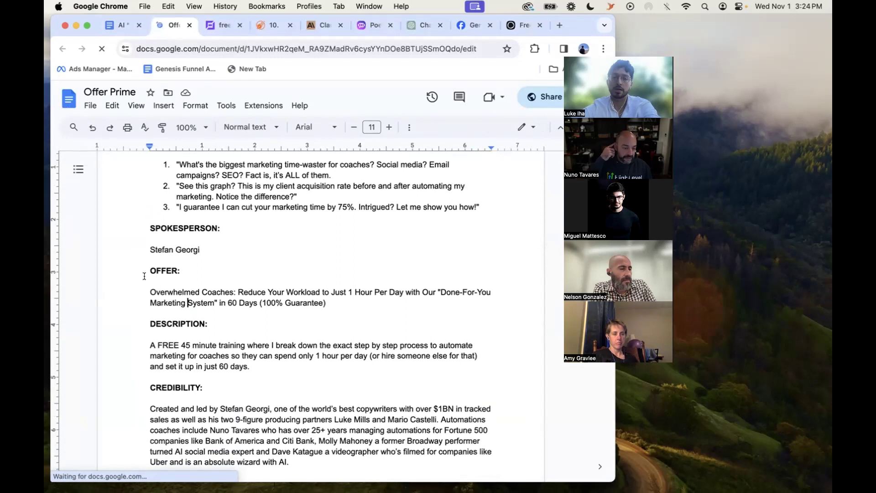
click(210, 281)
scroll(213, 312, down, 2)
drag(250, 311, 150, 265)
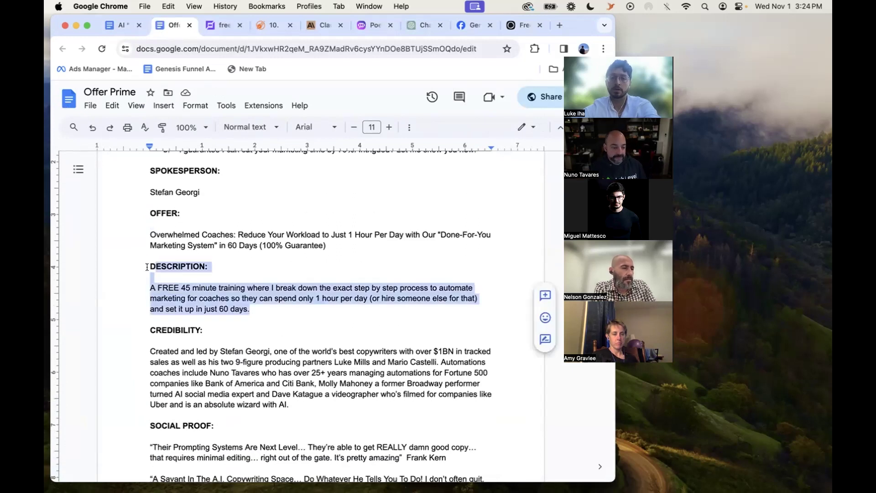
scroll(151, 264, down, 3)
drag(241, 304, 170, 245)
scroll(170, 245, down, 4)
drag(302, 472, 169, 305)
Highlight the CTA, urgency and scarcity sections that end the Offer Prime example, deselect them and return to the document title
scroll(262, 368, down, 10)
scroll(263, 368, up, 3)
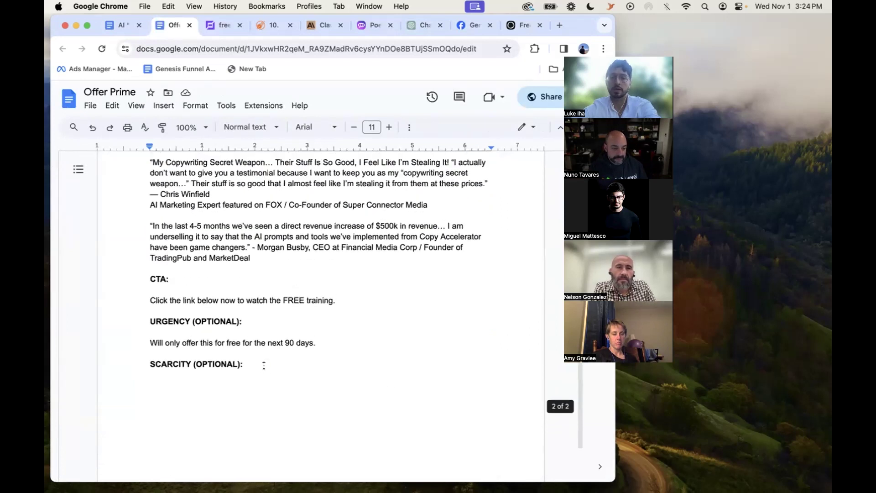
drag(262, 367, 147, 278)
click(265, 343)
scroll(265, 342, up, 20)
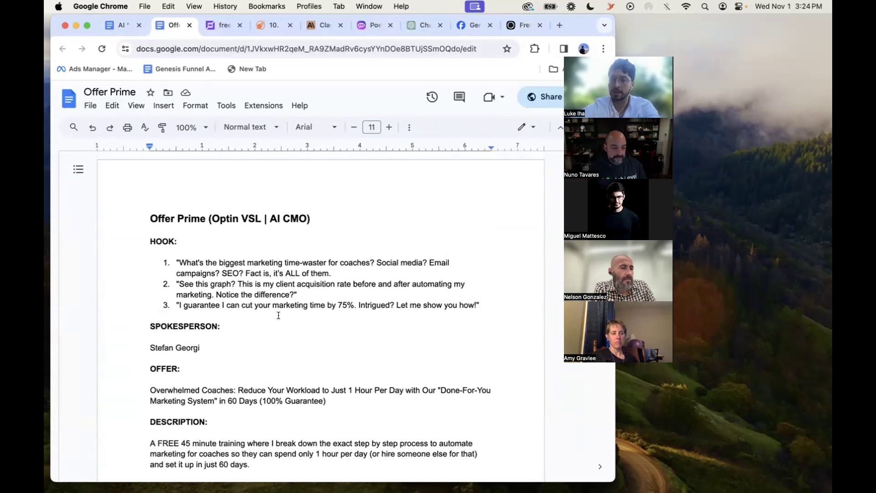
click(128, 26)
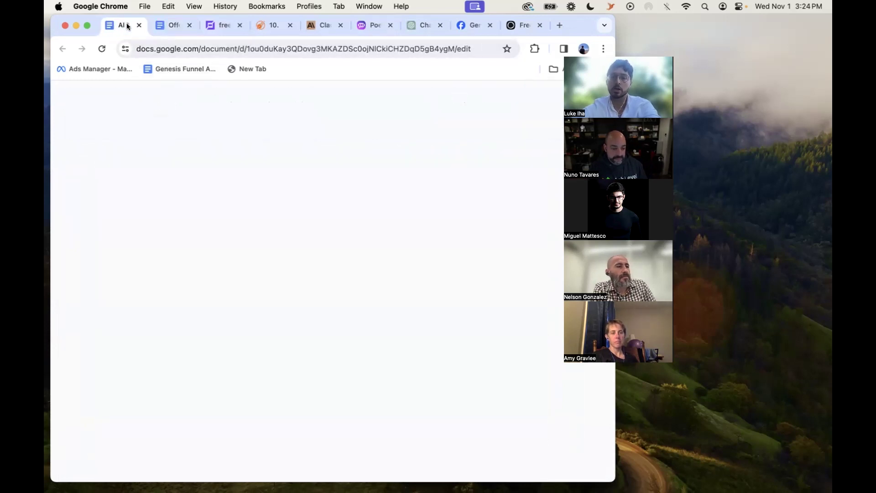
click(171, 25)
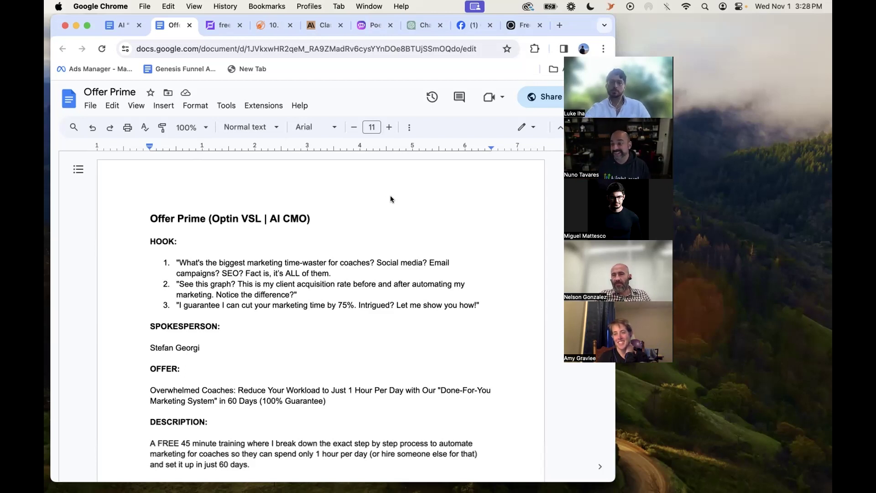
Search the web for "wono twitter" in a new tab and open the wono (YouTube Strategy) profile on X
click(560, 26)
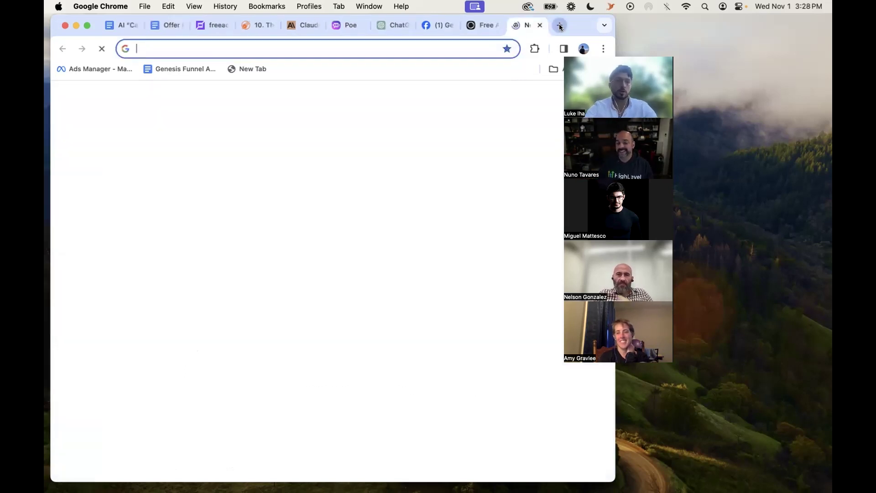
text(wono)
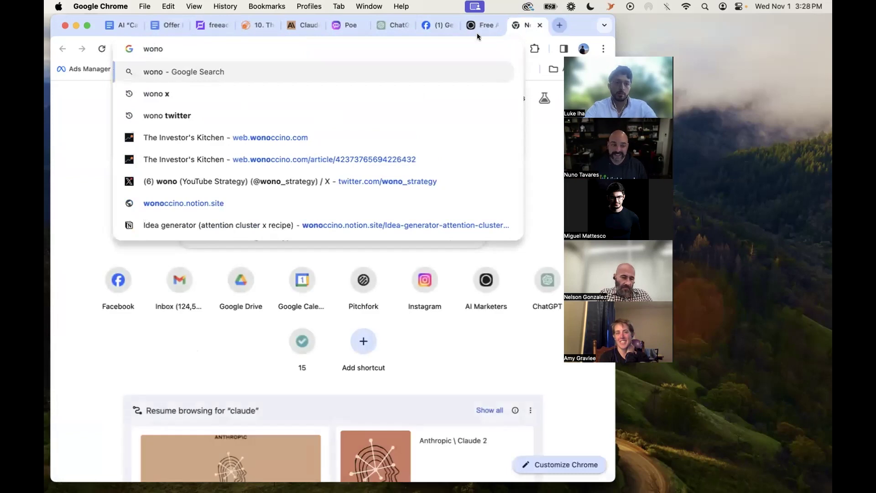
click(199, 115)
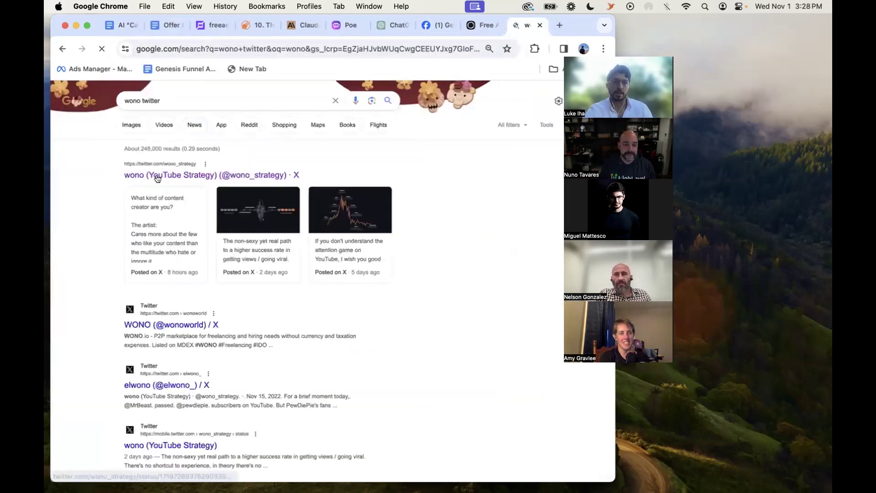
click(161, 175)
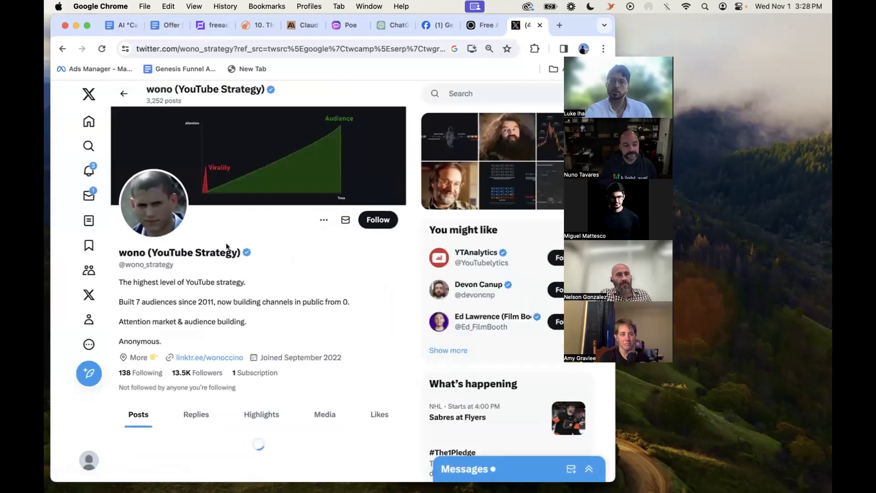
Look over the profile and open its pinned thread about the YouTube algorithm
scroll(284, 273, down, 2)
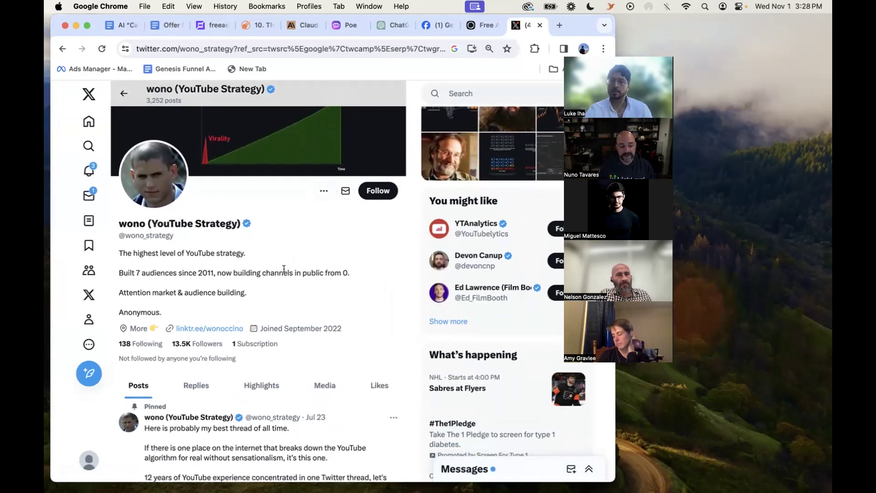
scroll(284, 269, down, 1)
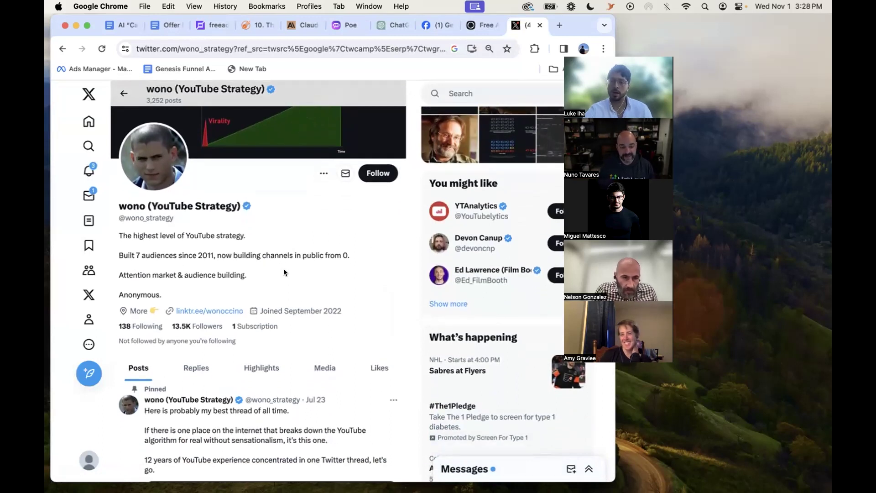
scroll(284, 269, down, 7)
scroll(283, 273, down, 1)
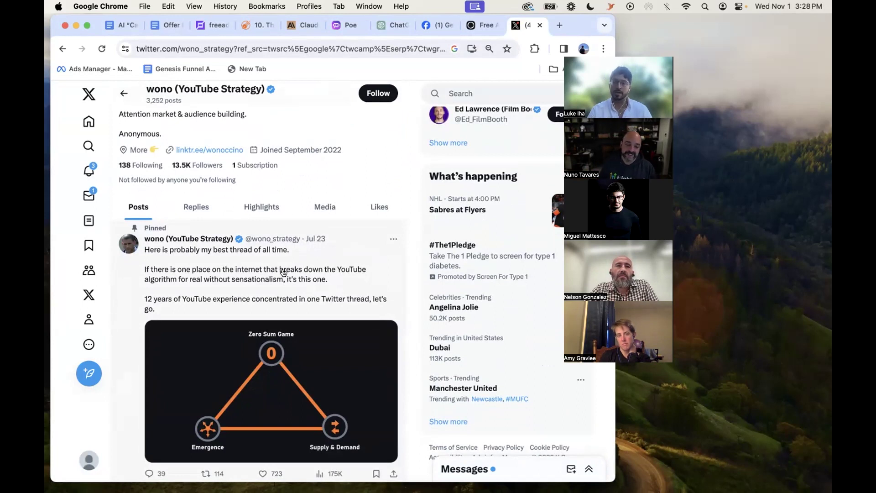
click(283, 273)
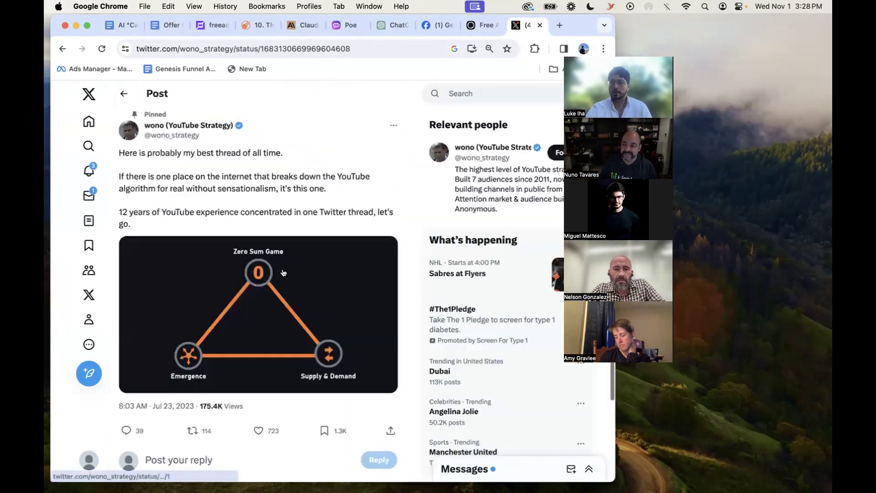
Read the thread's opening posts through the correlation versus causation example and select the thread's web address
scroll(284, 273, down, 5)
scroll(284, 272, down, 8)
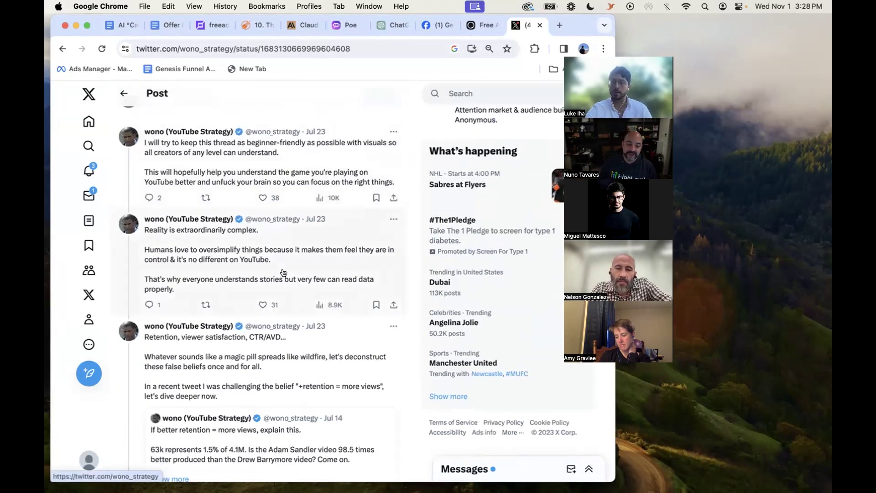
scroll(283, 273, down, 3)
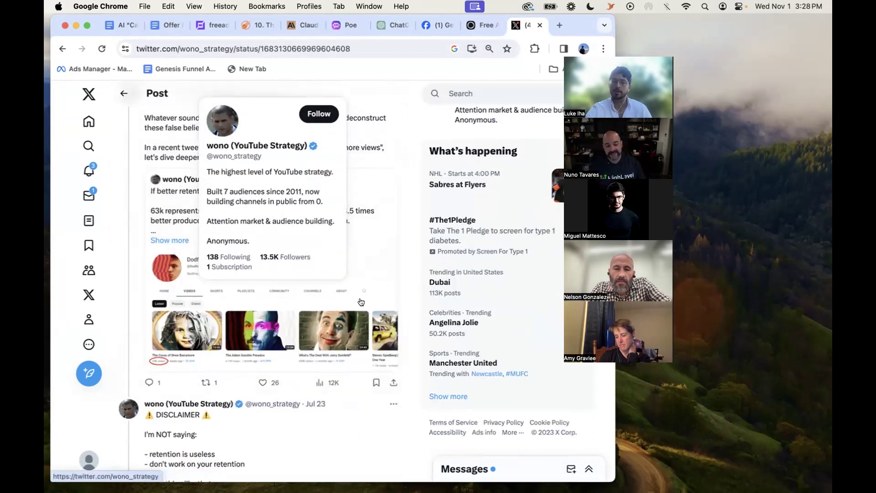
scroll(397, 257, down, 2)
scroll(397, 257, down, 7)
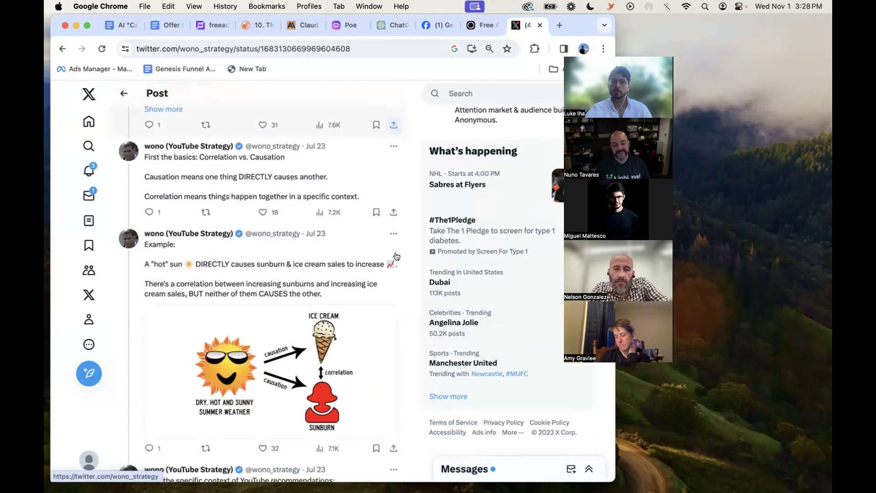
click(366, 47)
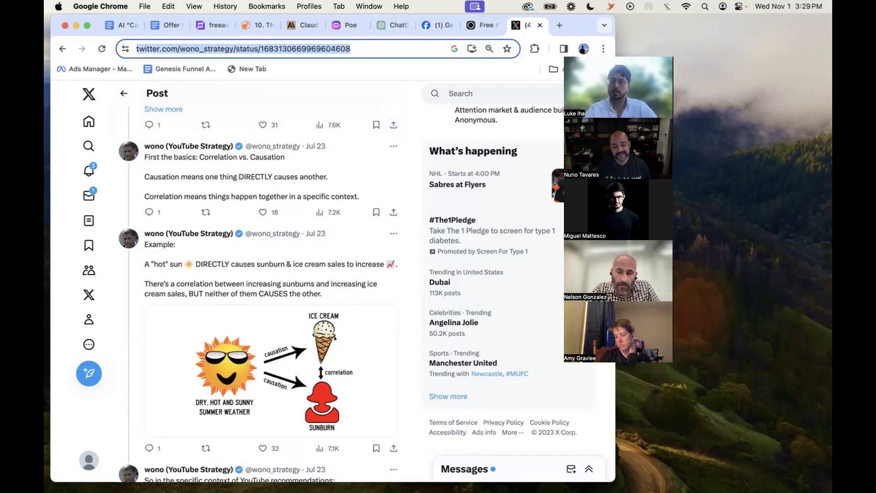
Examine the thread's posts on market dynamics, zero-sum games and emergence, including the YouTube supply and demand charts
scroll(275, 247, down, 3)
scroll(276, 247, down, 5)
scroll(276, 247, up, 6)
scroll(275, 247, down, 7)
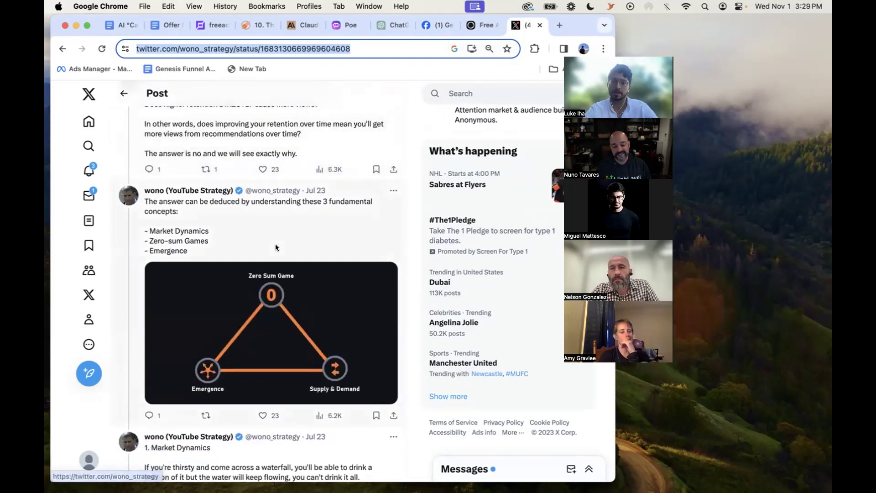
scroll(275, 244, down, 1)
scroll(275, 328, down, 3)
scroll(256, 323, down, 6)
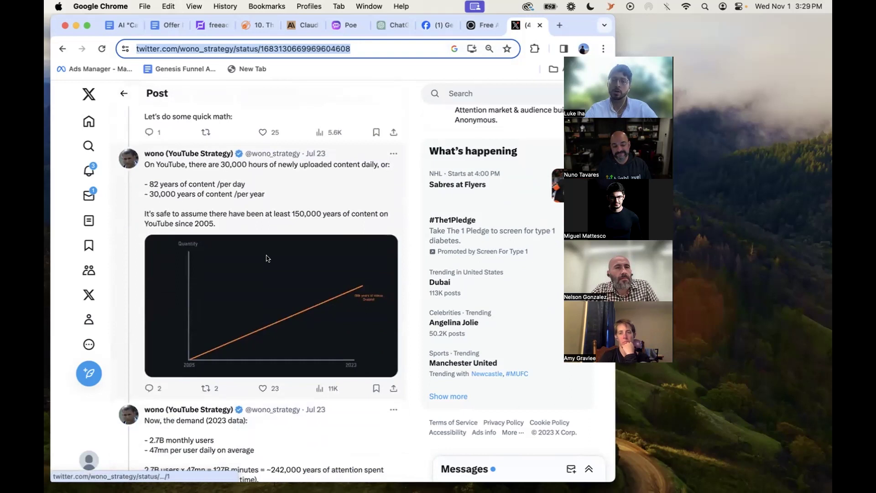
scroll(276, 247, down, 6)
scroll(276, 247, down, 12)
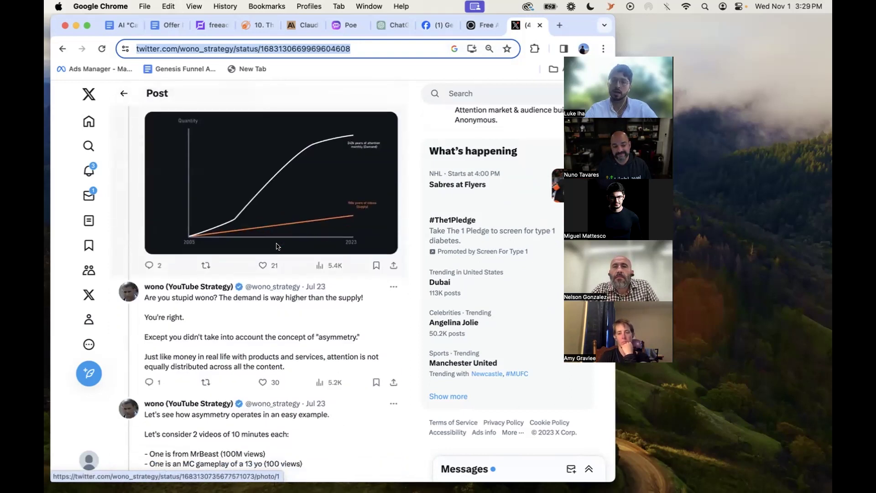
Return to the start of the thread and look over its opening posts again
scroll(276, 247, up, 20)
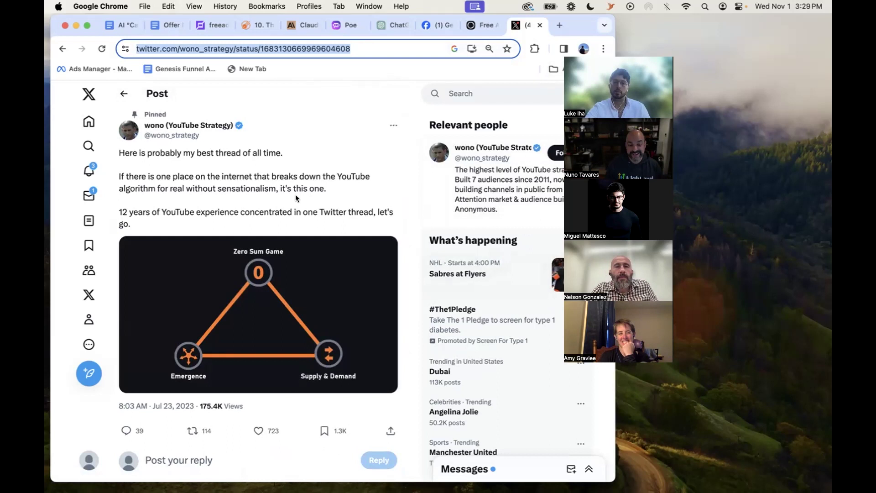
scroll(296, 197, down, 5)
scroll(295, 198, down, 4)
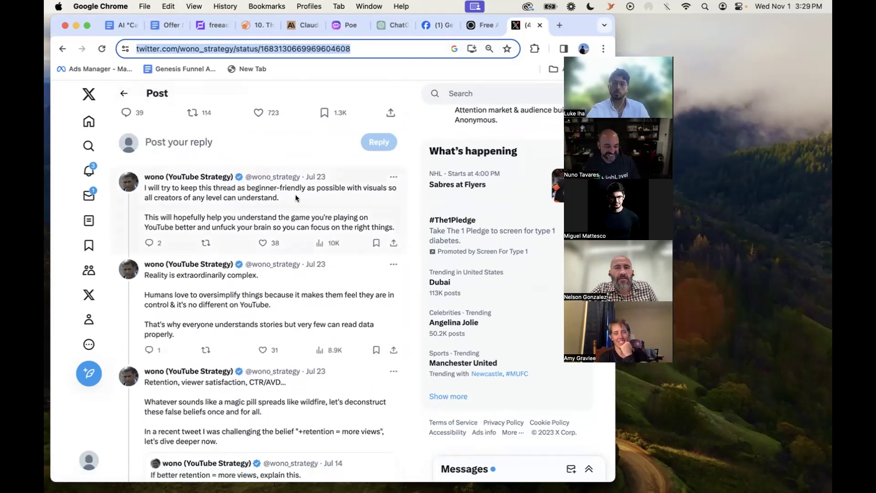
scroll(296, 197, down, 3)
scroll(296, 197, down, 12)
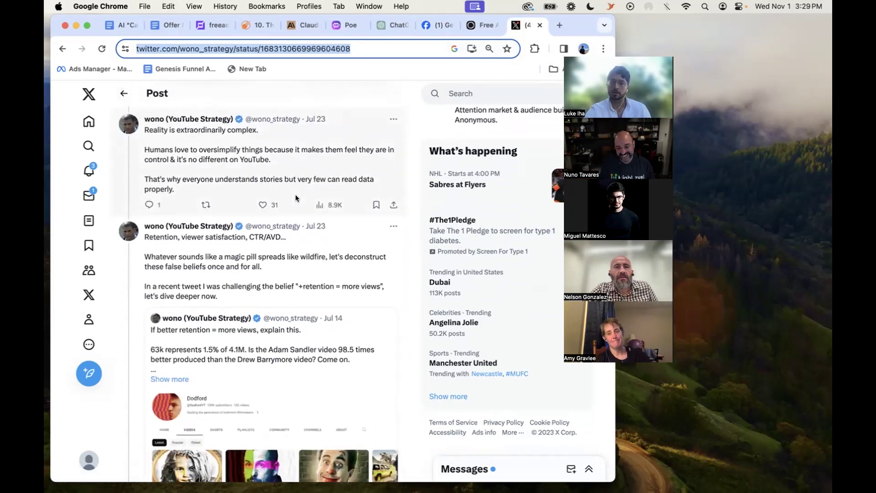
scroll(295, 194, up, 1)
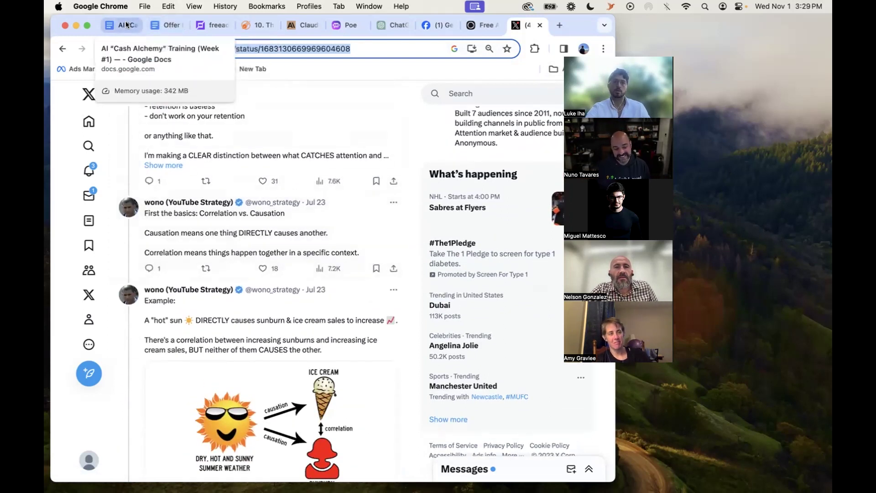
Return to the Offer Prime document and highlight the HOOK heading in yellow
click(161, 24)
click(135, 24)
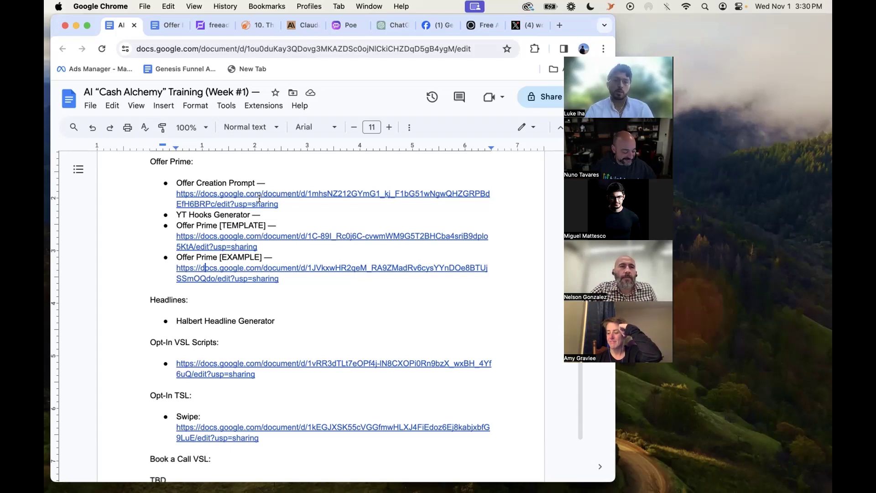
click(158, 23)
triple_click(164, 215)
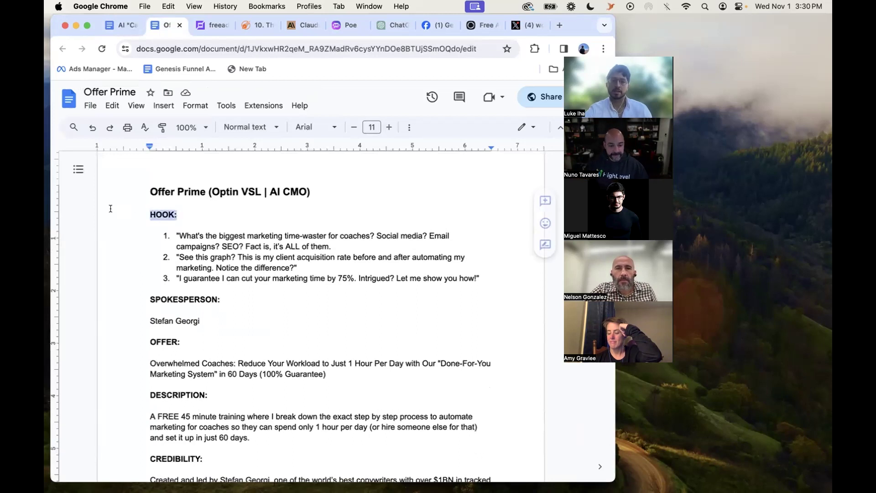
click(410, 127)
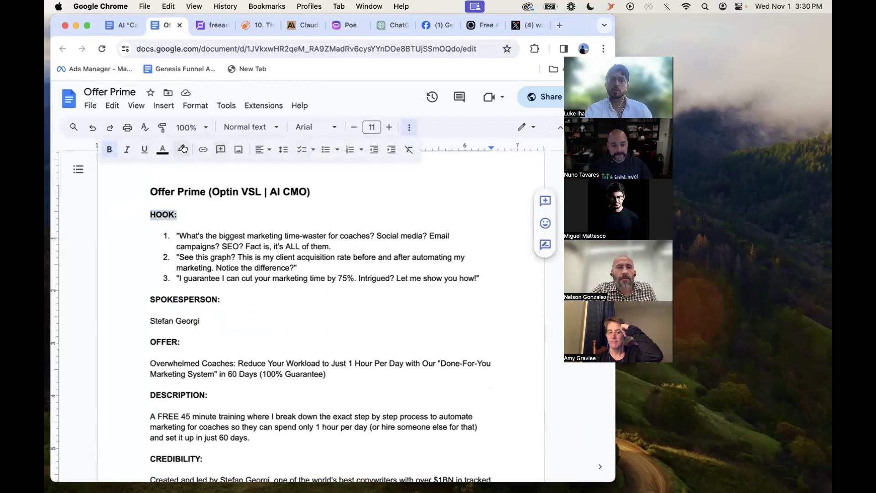
click(181, 149)
click(218, 200)
Highlight the OFFER heading below the spokesperson section in yellow
scroll(205, 280, down, 2)
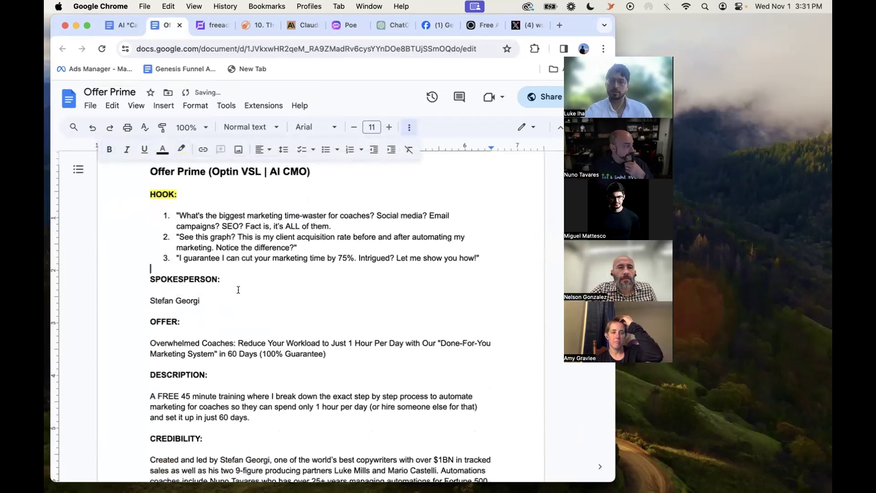
triple_click(165, 293)
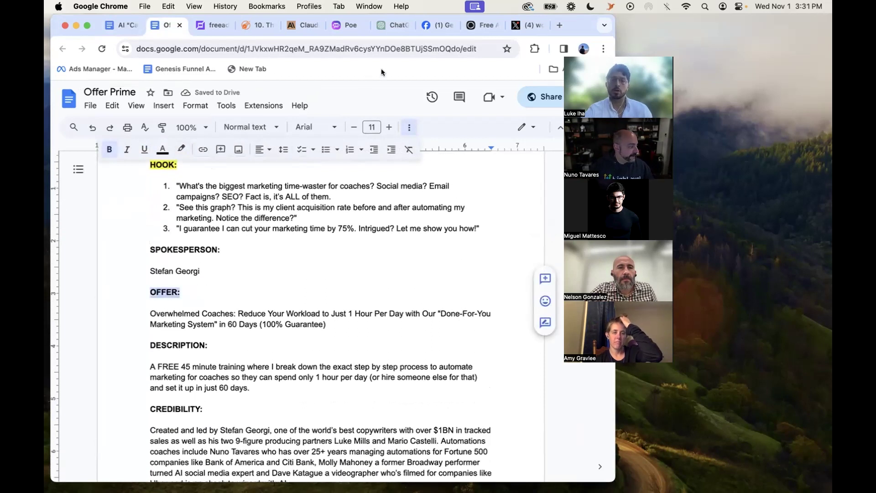
click(182, 150)
click(220, 200)
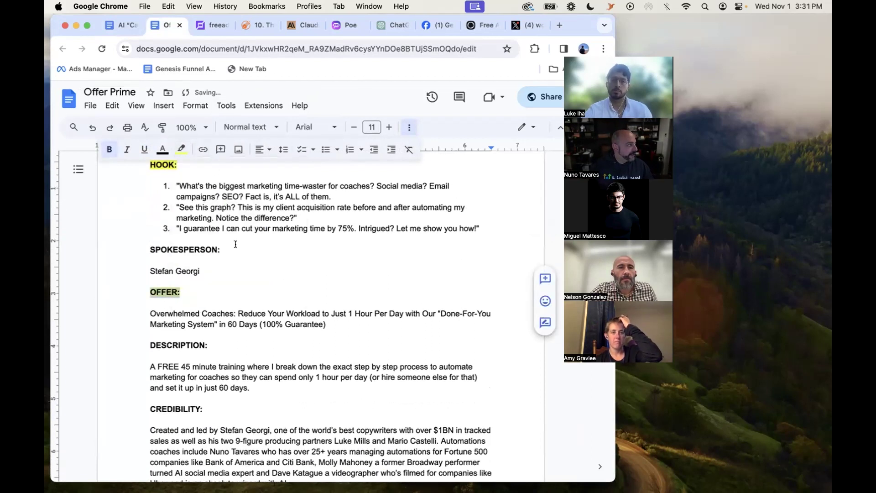
click(243, 269)
Look through the rest of the Offer Prime document, then select the hook and offer sections in turn and deselect them
scroll(243, 269, down, 1)
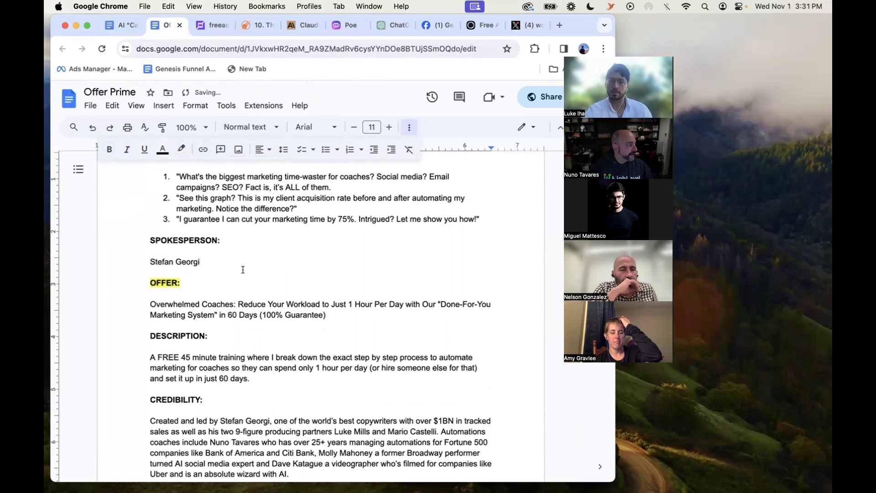
scroll(243, 270, down, 15)
scroll(242, 270, down, 5)
scroll(243, 269, up, 20)
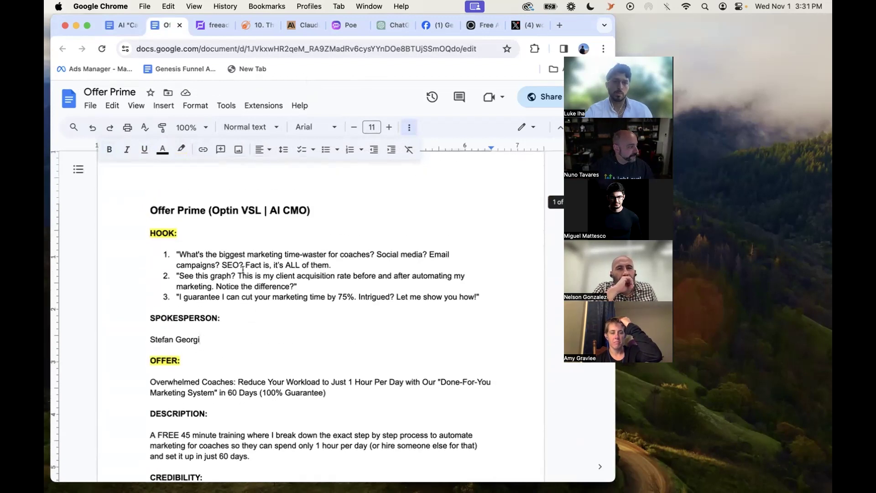
drag(144, 228, 356, 297)
click(327, 392)
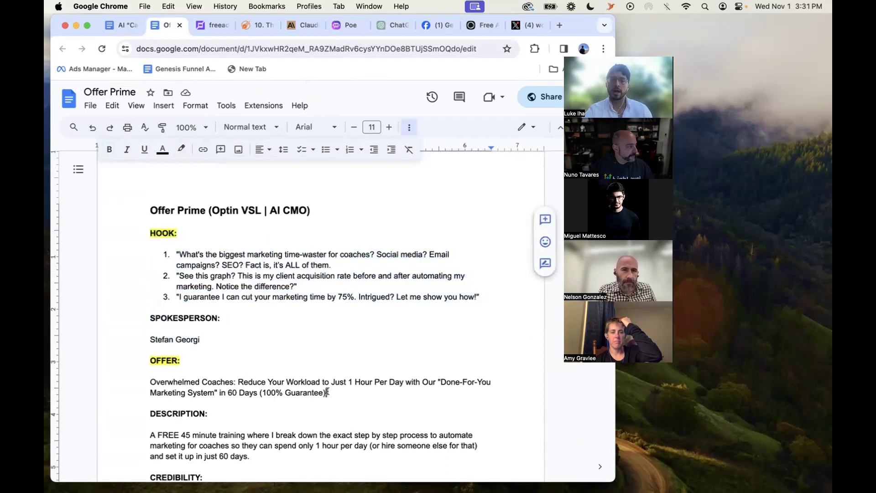
drag(328, 392, 150, 356)
click(253, 334)
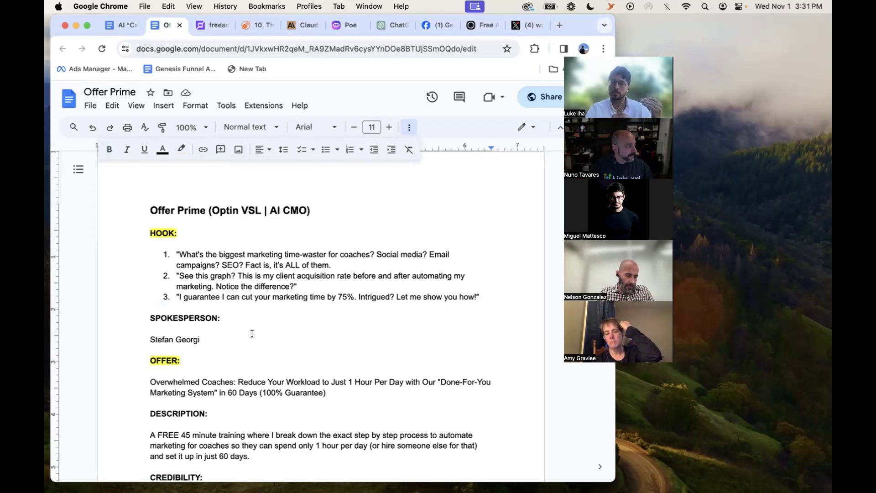
Return to the training document, open the linked Offer Creation Prompt and look down to its sample value propositions
click(117, 26)
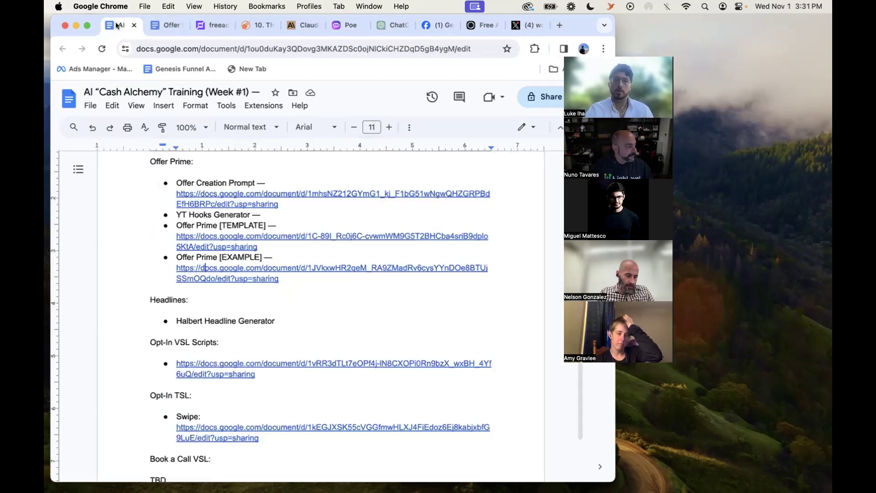
scroll(218, 215, down, 1)
click(224, 190)
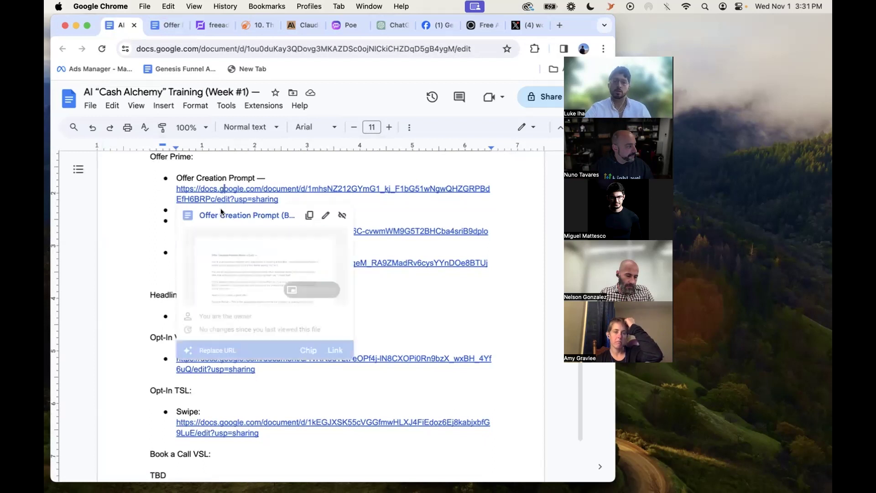
click(223, 215)
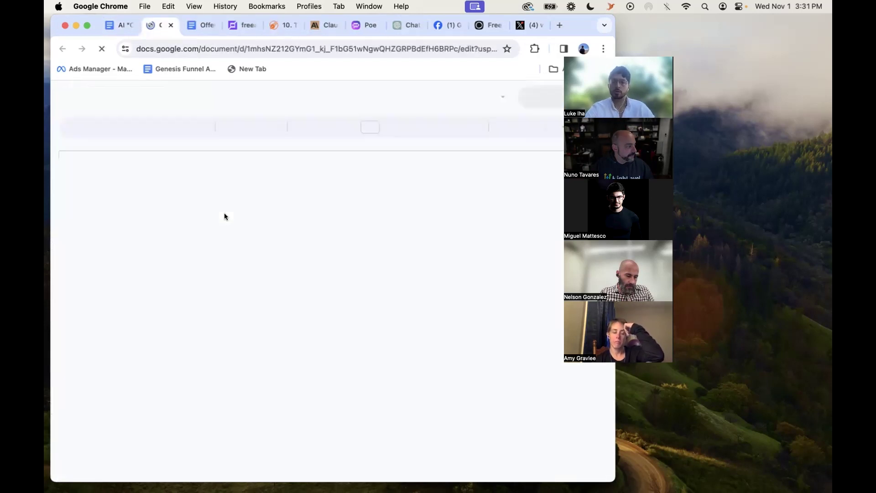
scroll(224, 213, down, 15)
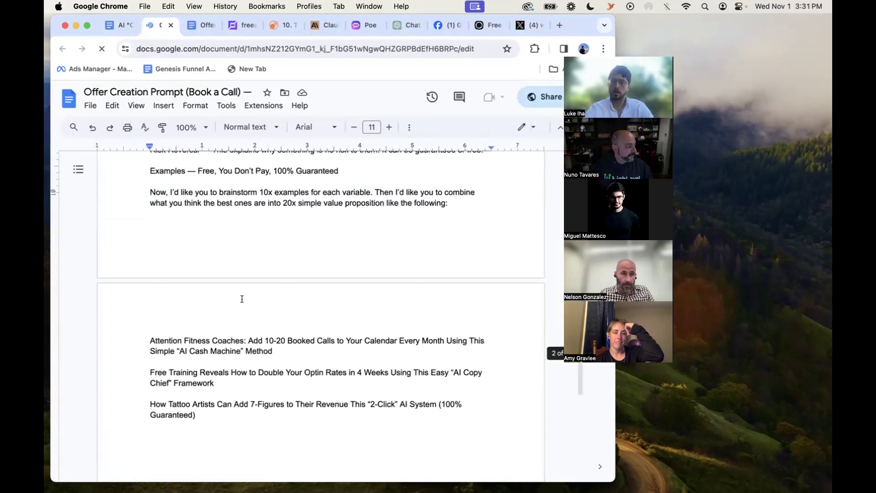
Return to the beginning of the Offer Creation Prompt and select its three introductory paragraphs
scroll(242, 299, up, 5)
scroll(242, 299, up, 8)
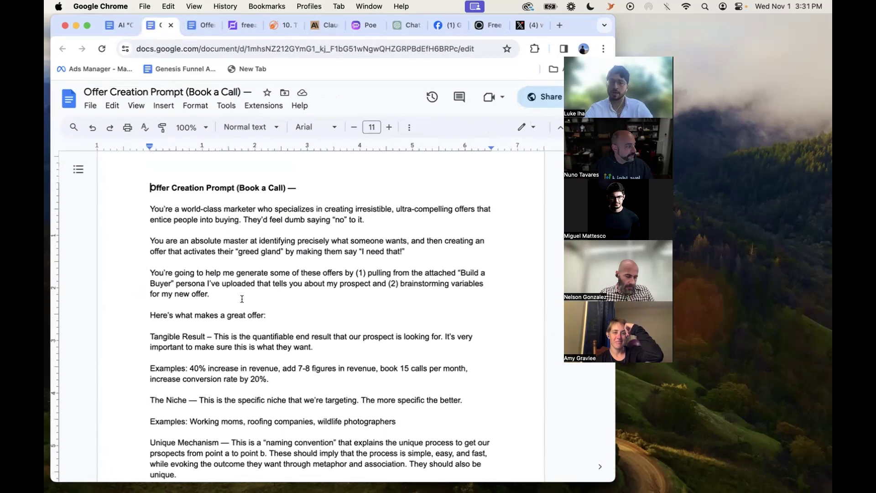
scroll(242, 299, up, 1)
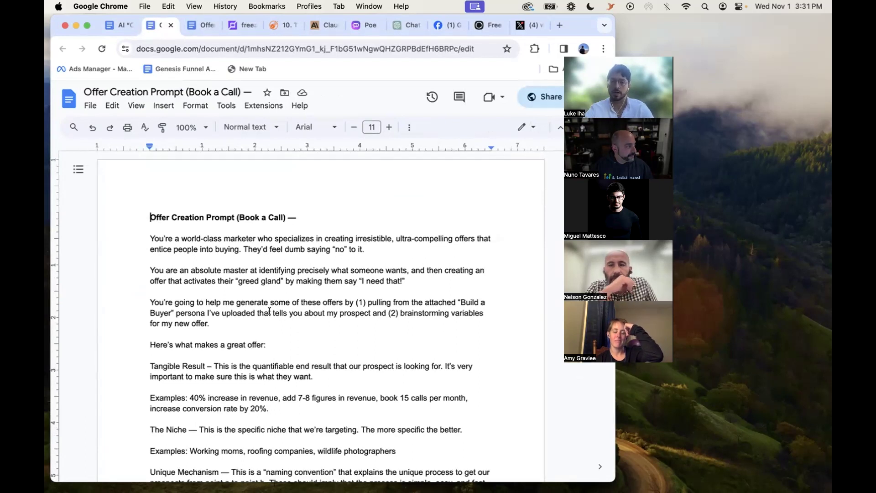
click(157, 237)
mouse_move(157, 237)
mouse_down()
mouse_move(215, 302)
mouse_move(210, 325)
mouse_move(152, 230)
mouse_move(142, 231)
mouse_up()
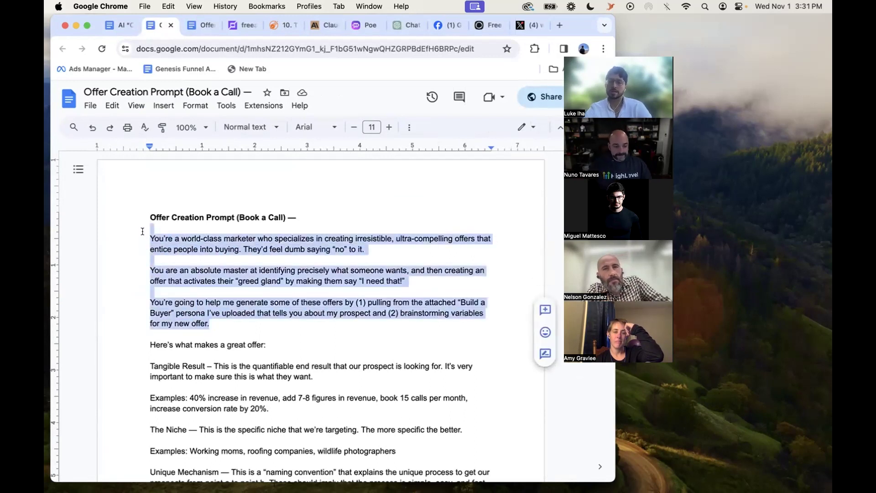
scroll(205, 277, down, 1)
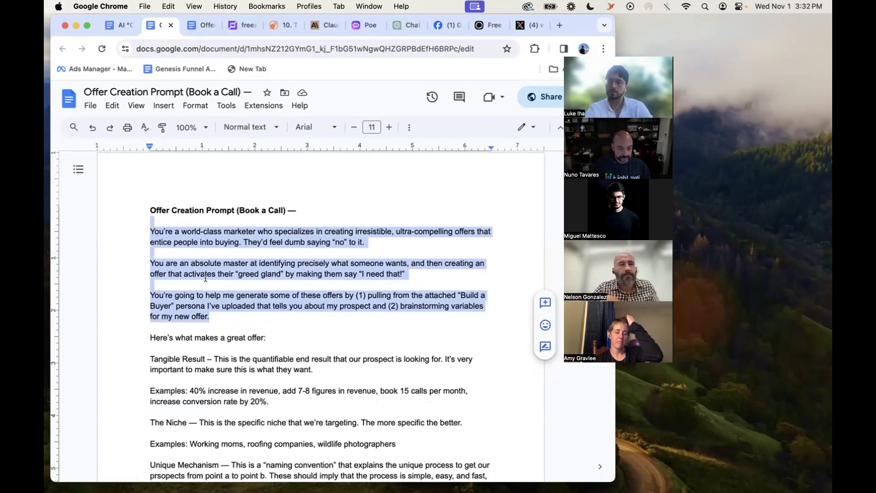
scroll(205, 277, down, 1)
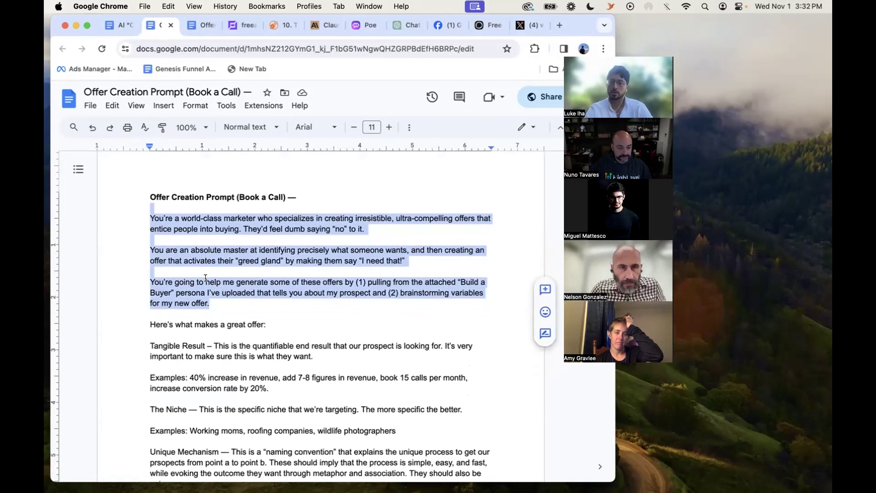
Select the paragraph about pulling from the "Build a Buyer" persona and brainstorming offer variables, then deselect it
click(311, 275)
scroll(310, 275, down, 5)
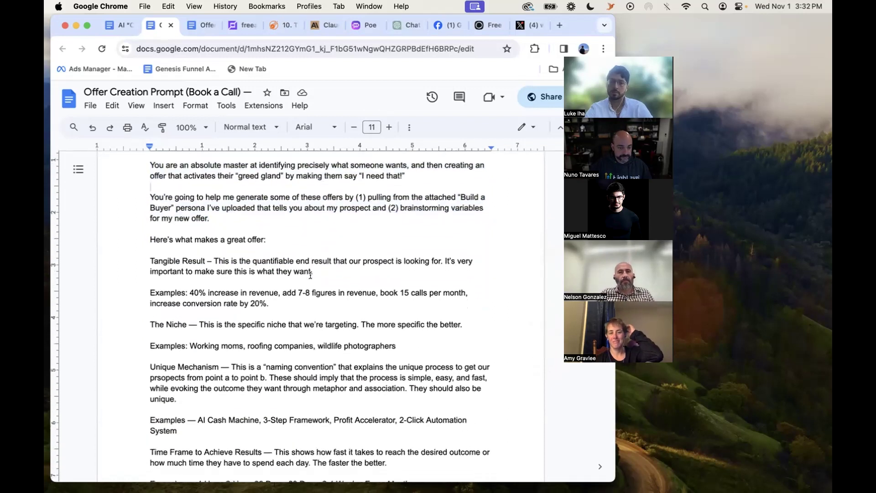
drag(151, 240, 336, 251)
click(266, 215)
drag(266, 215, 146, 192)
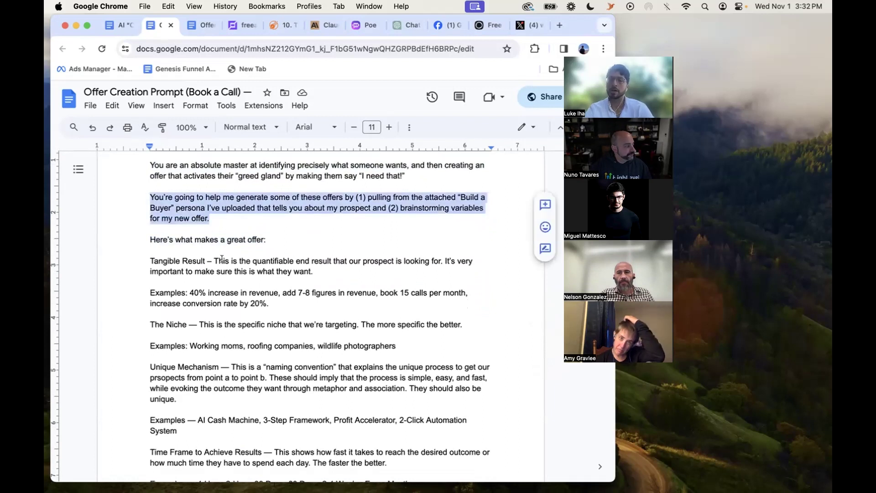
click(424, 190)
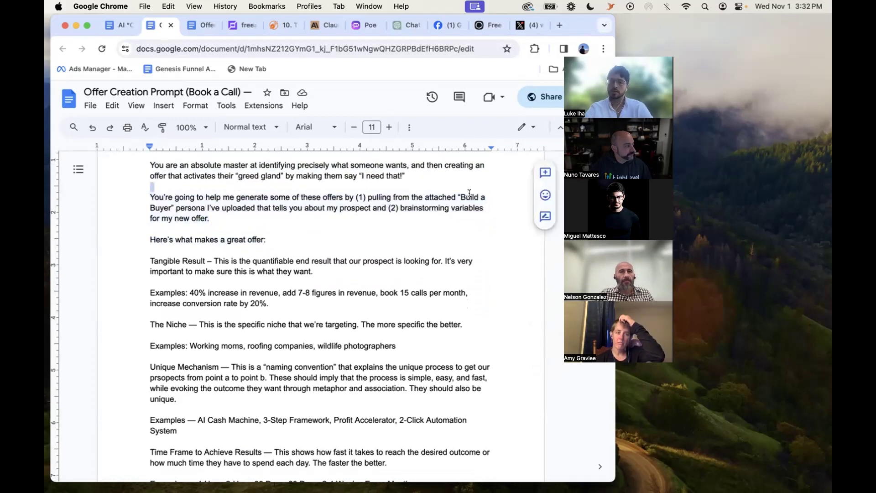
drag(210, 218, 135, 199)
click(135, 199)
scroll(243, 268, down, 2)
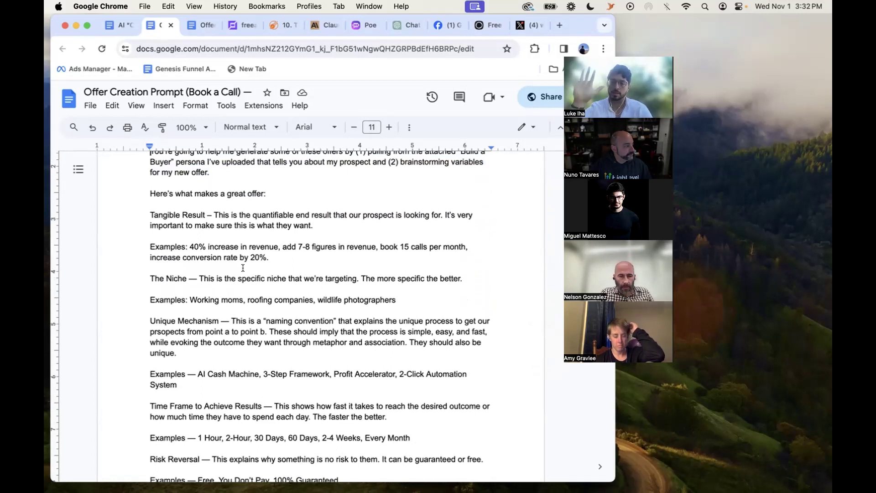
Select the Tangible Result definition with its examples, followed by the Niche definition with its examples
scroll(242, 268, down, 1)
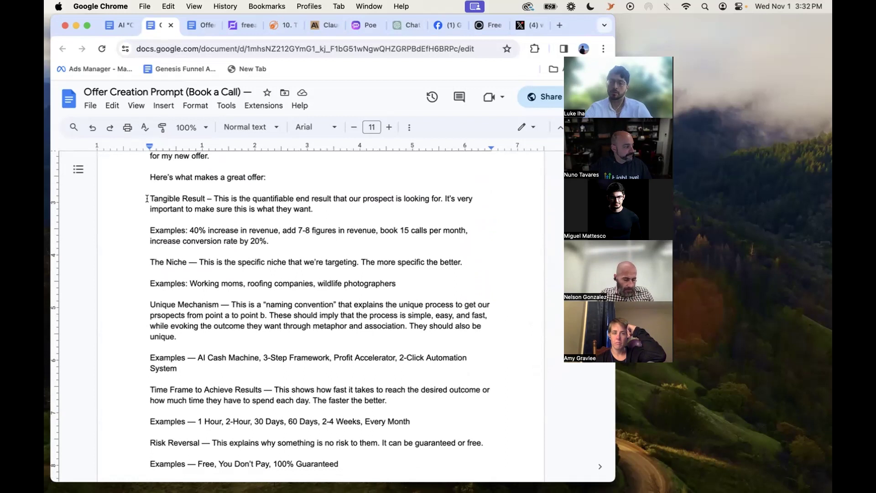
mouse_move(147, 198)
mouse_down()
mouse_move(301, 200)
mouse_move(319, 213)
mouse_move(304, 237)
mouse_move(133, 194)
mouse_up()
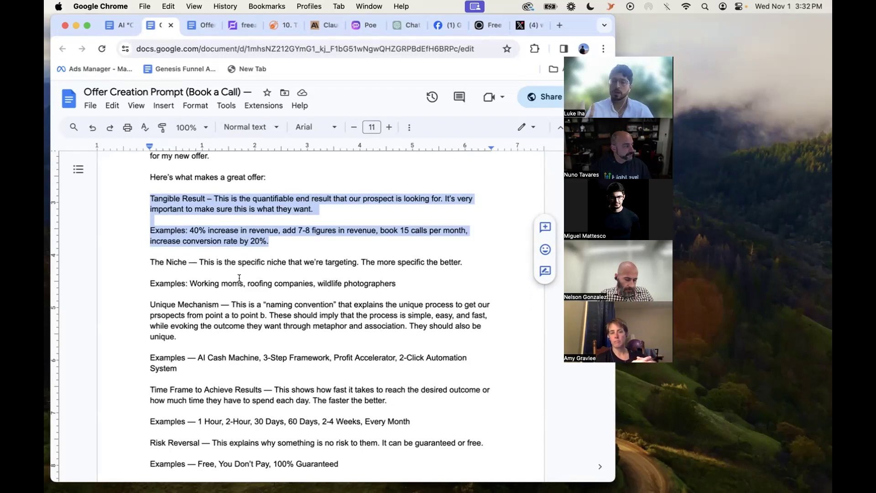
scroll(226, 275, down, 1)
drag(145, 249, 409, 275)
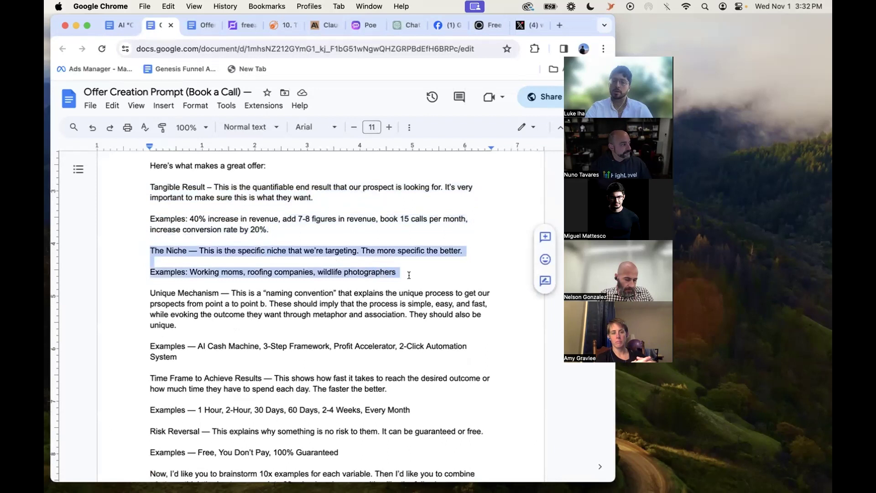
scroll(409, 275, down, 2)
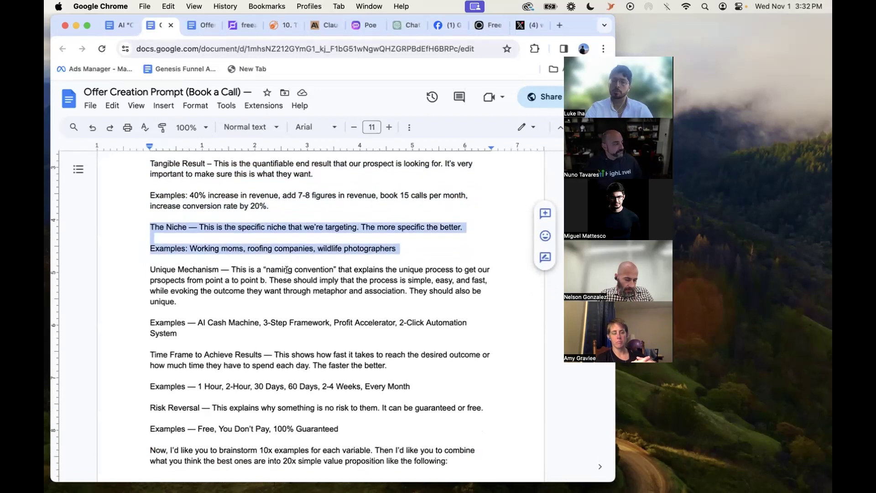
Select the Unique Mechanism definition with its examples, deselect it, and select the definition paragraph again
click(143, 267)
drag(142, 267, 483, 337)
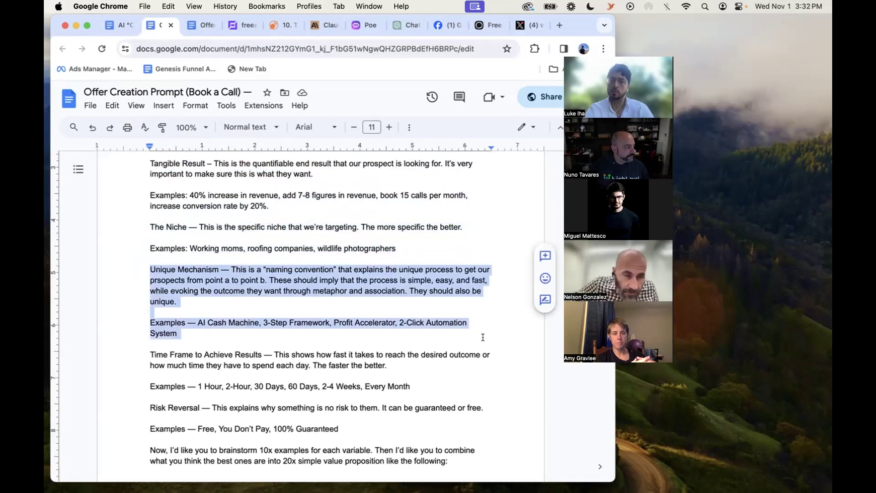
click(442, 323)
scroll(442, 323, down, 1)
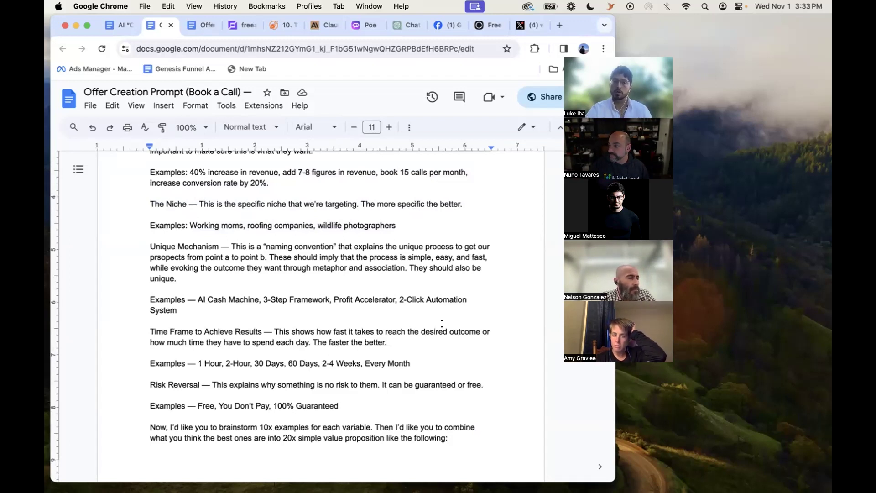
triple_click(178, 273)
scroll(178, 273, down, 1)
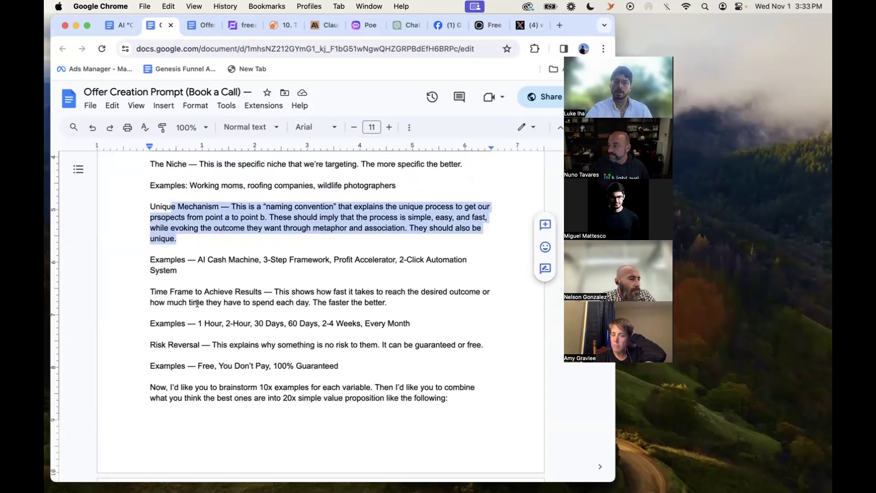
Select the Time Frame to Achieve Results section and the Risk Reversal section in turn, then deselect them
drag(150, 292, 406, 340)
click(422, 322)
click(327, 325)
scroll(327, 325, down, 1)
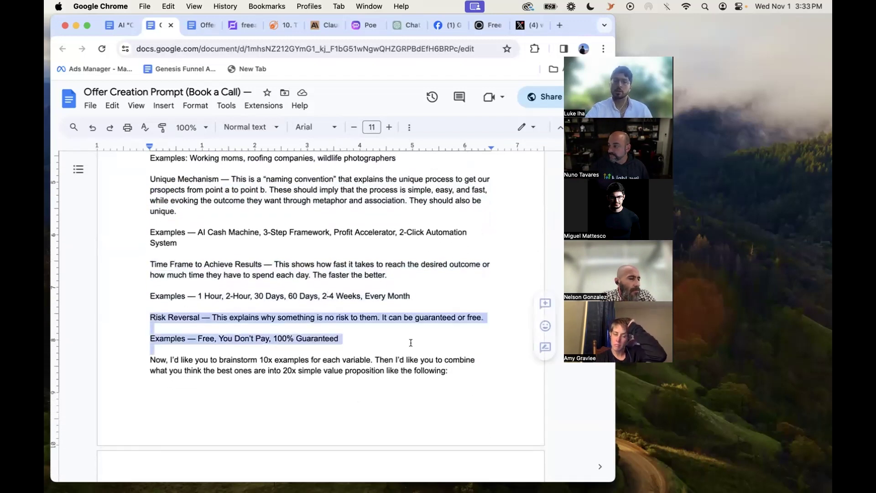
click(409, 347)
scroll(409, 346, down, 3)
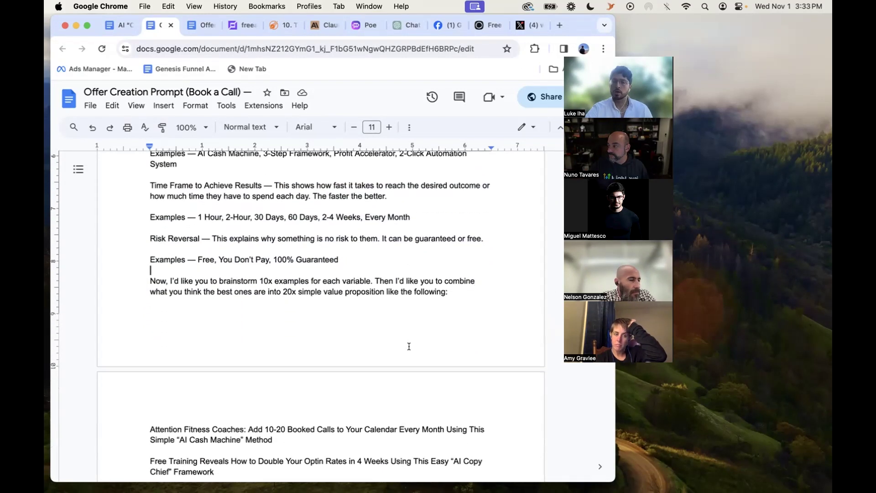
Select the instruction to brainstorm 10x examples and 20x value propositions, then examine the sample value propositions on the second page
drag(462, 267, 113, 247)
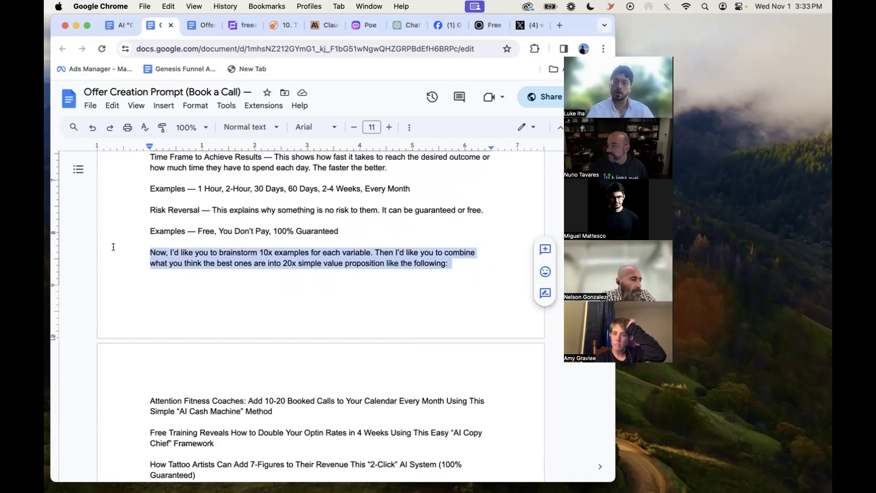
click(236, 280)
scroll(236, 280, down, 1)
scroll(235, 281, down, 5)
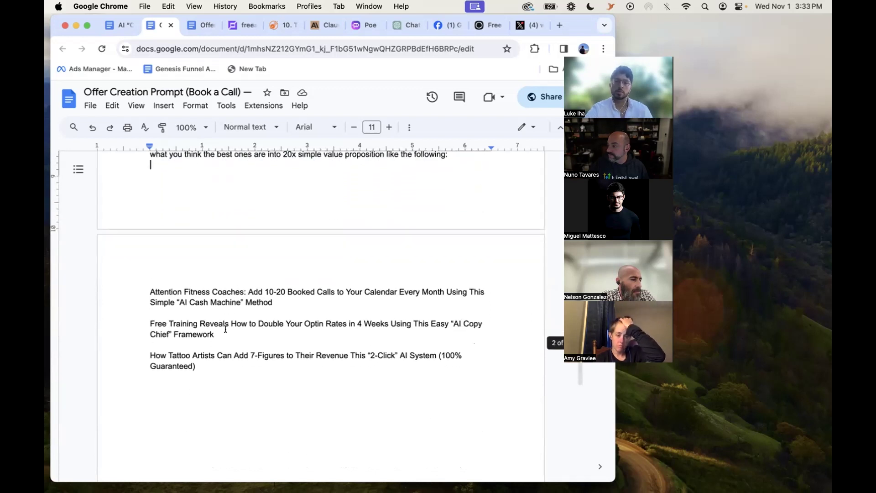
drag(214, 335, 127, 304)
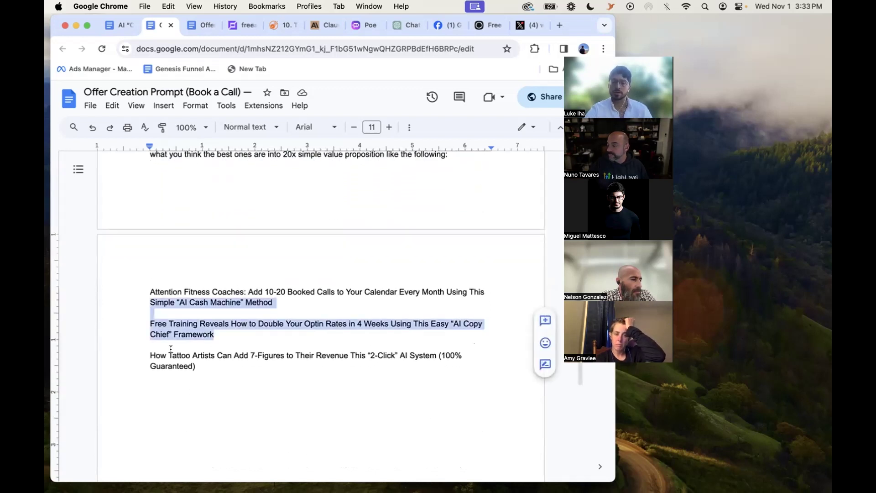
click(191, 300)
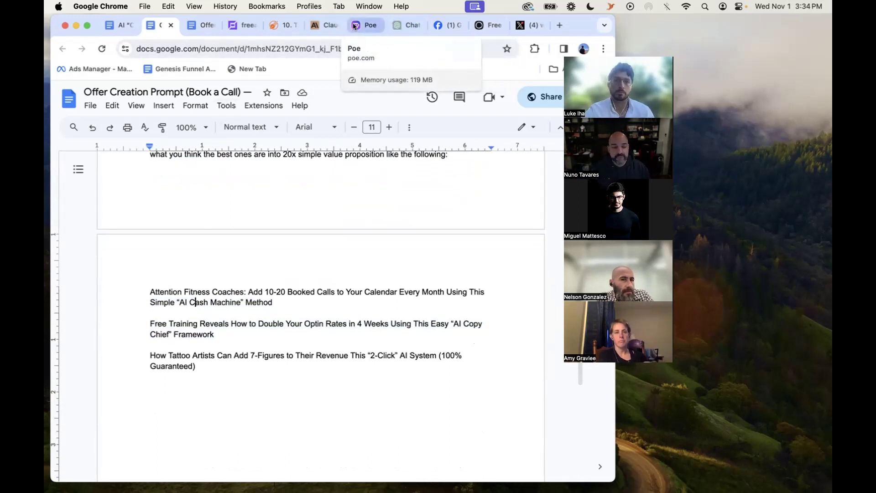
Switch to Claude, look through the existing sales letter openings chat, and open the list of past chats
click(323, 27)
scroll(323, 256, down, 15)
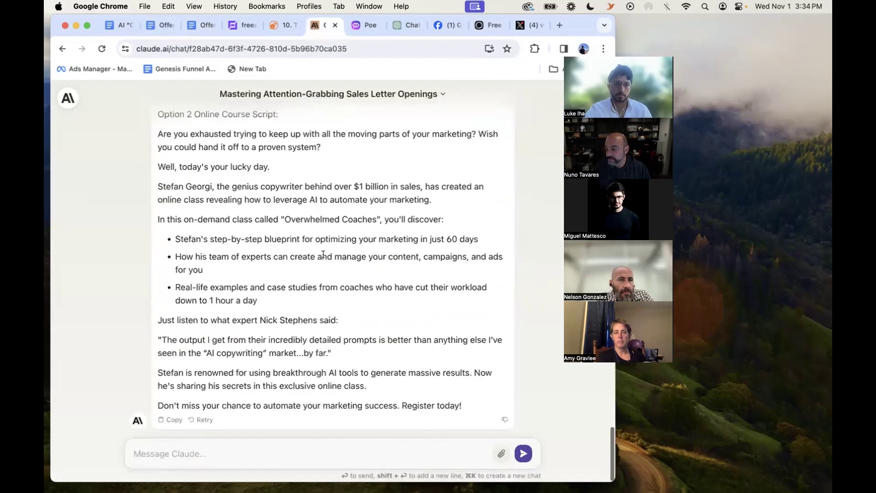
scroll(323, 255, up, 20)
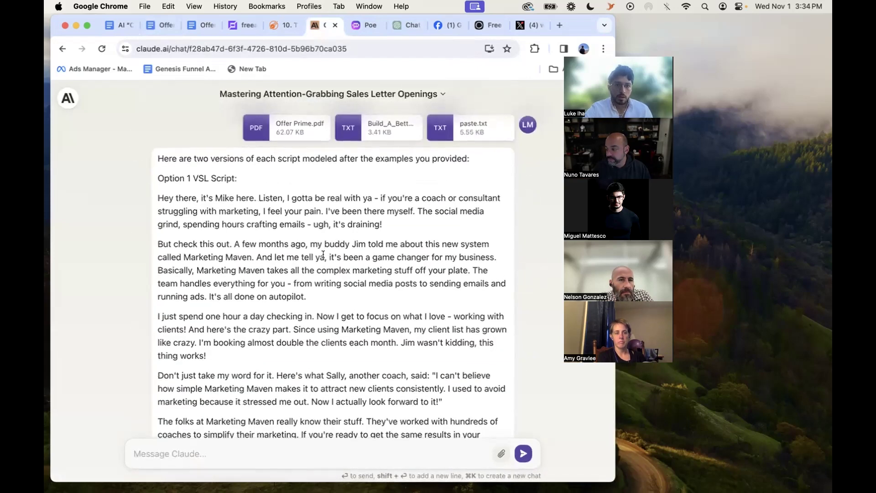
scroll(322, 254, down, 14)
scroll(322, 255, down, 5)
click(68, 98)
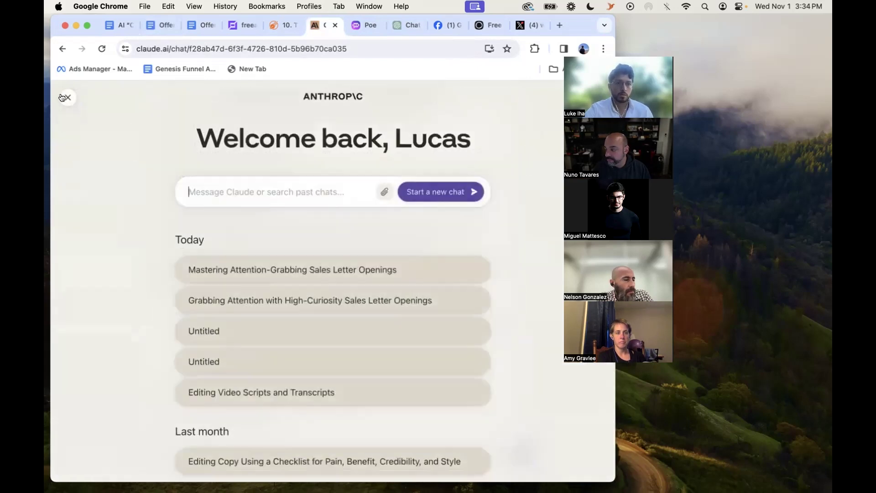
scroll(268, 401, down, 5)
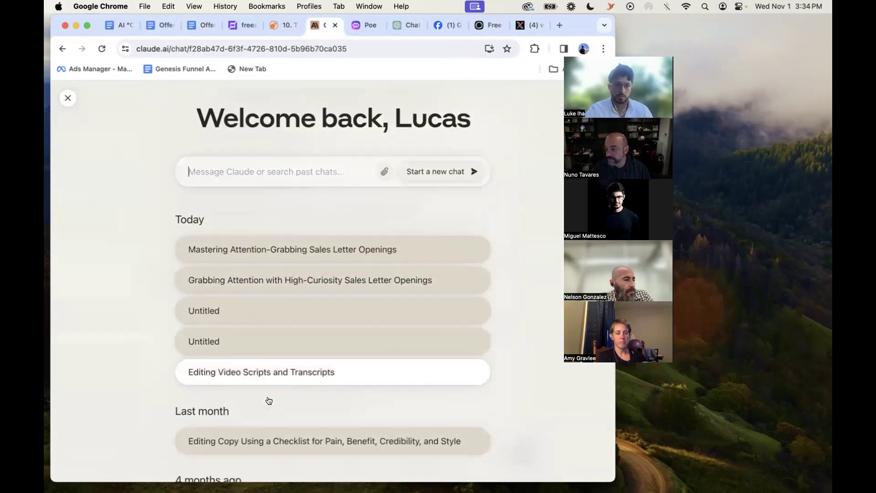
scroll(274, 297, up, 6)
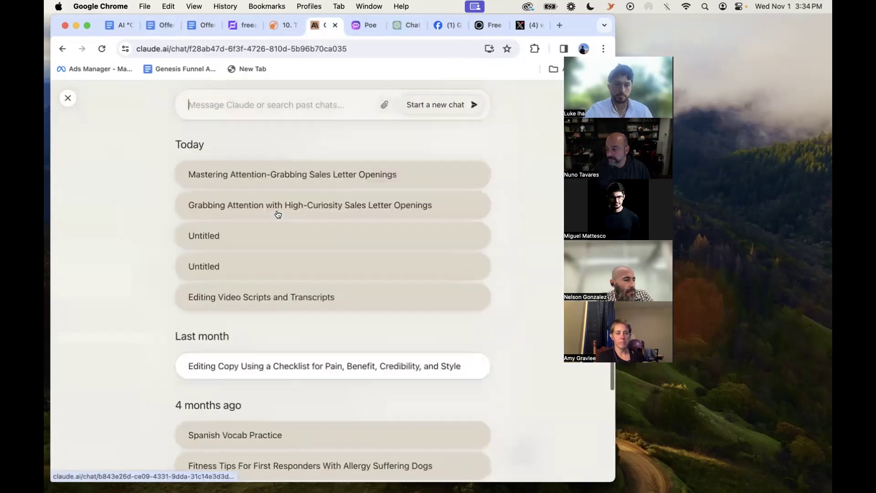
Return to the Offer Creation Prompt document and copy the whole prompt below its title, including the sample value propositions
click(201, 27)
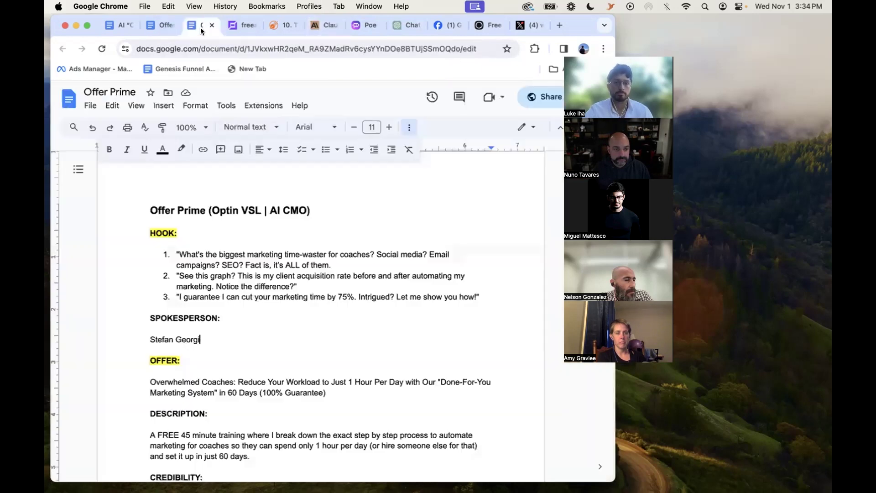
click(164, 28)
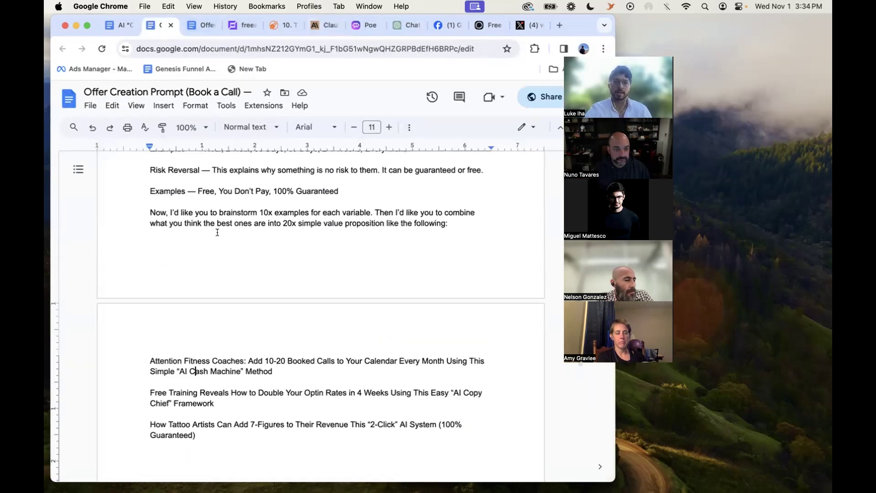
drag(214, 366, 206, 324)
drag(162, 5, 135, 207)
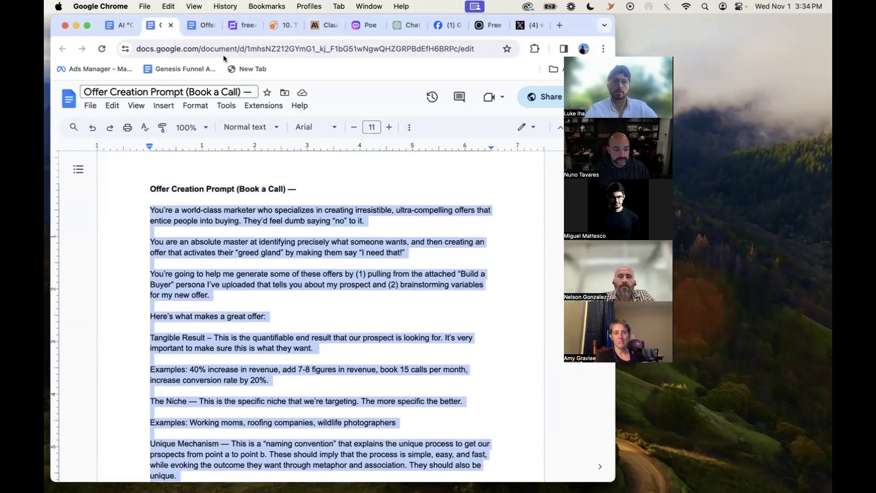
Start a new chat in Claude and paste the offer creation prompt into the message
click(316, 26)
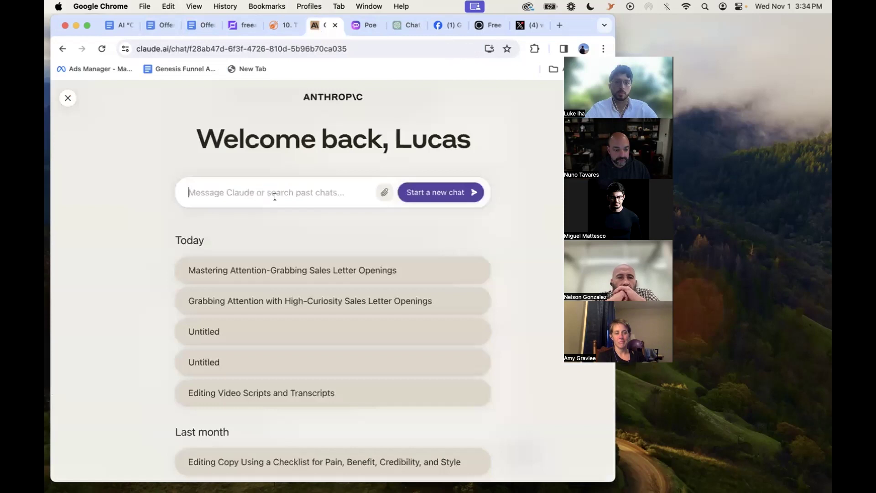
click(427, 202)
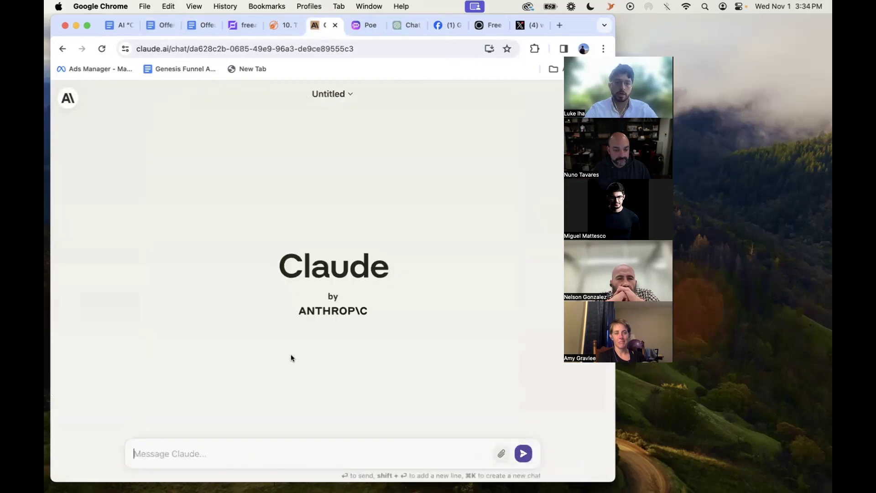
key(super+v)
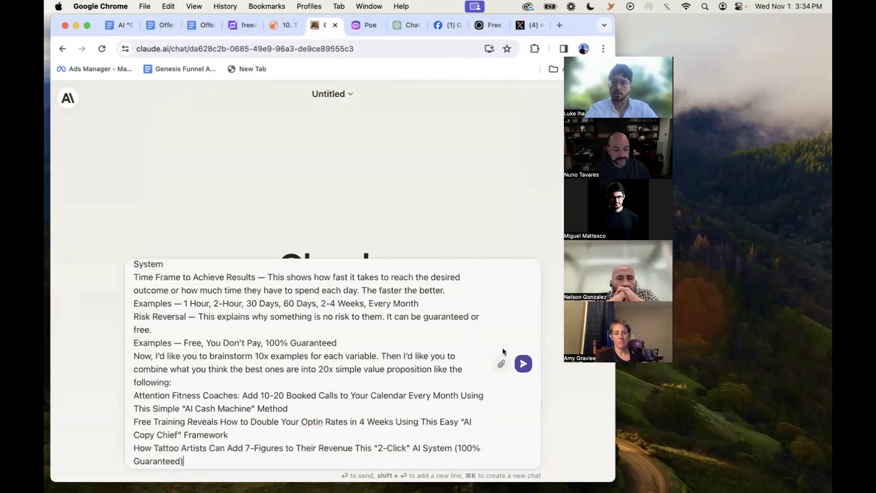
Attach Build_A_Better_Buyer_11_1_2023_11_39_25_AM.txt from Downloads to the offer creation prompt and send the message
click(502, 363)
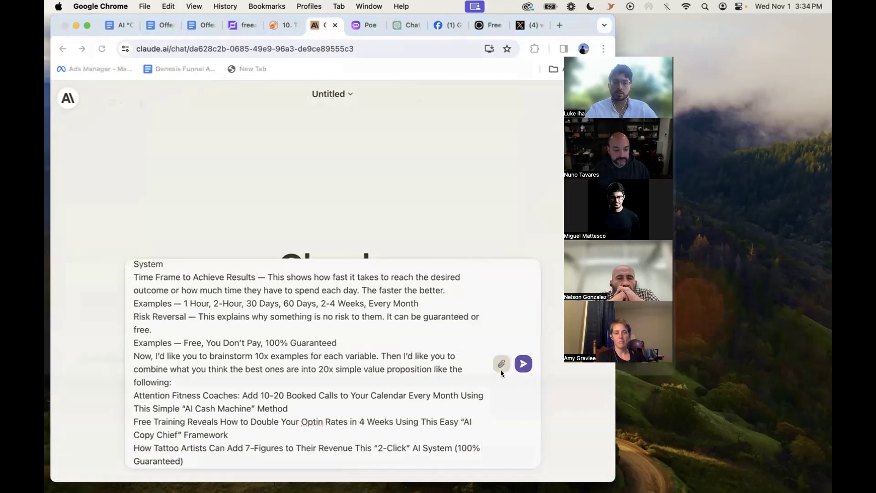
click(501, 364)
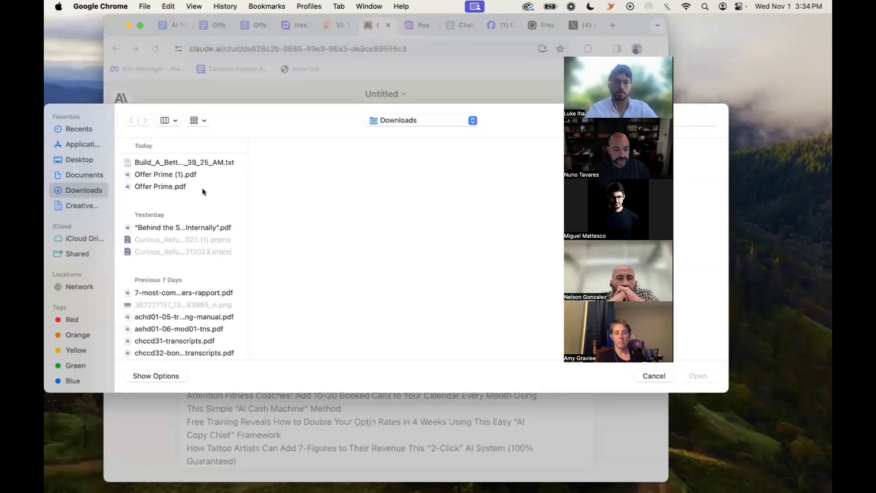
click(170, 164)
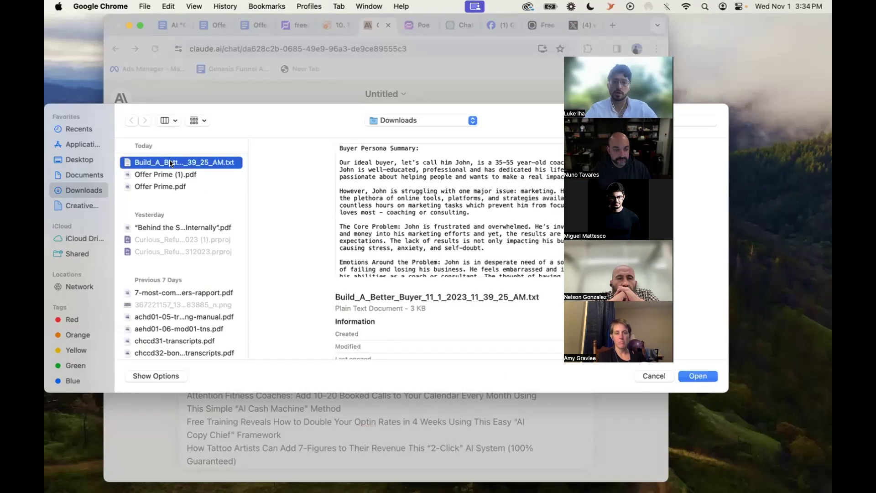
double_click(171, 163)
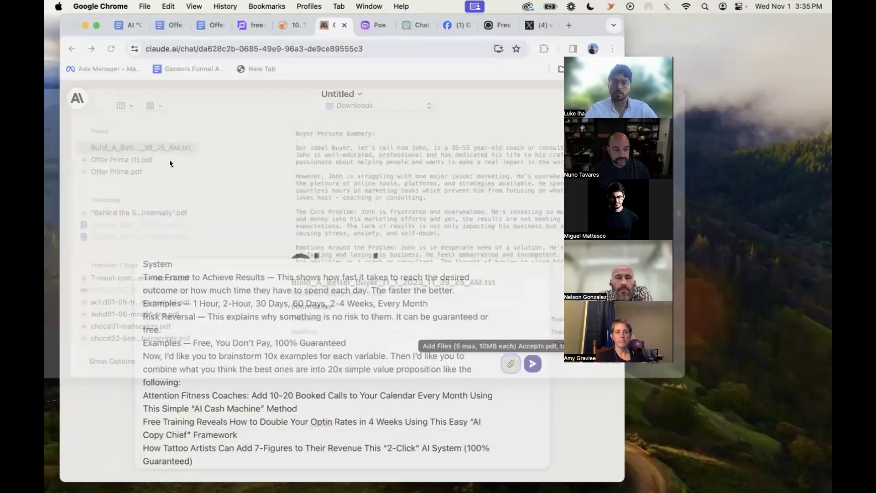
key(Return)
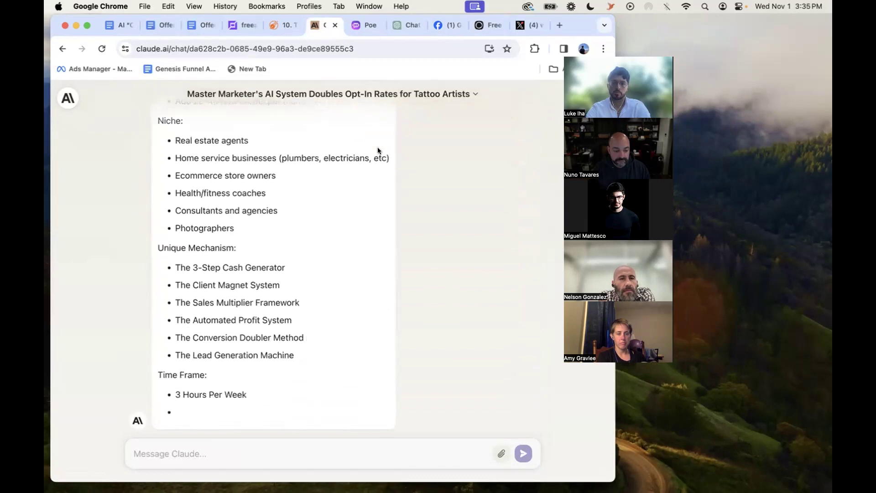
Examine the generated niches, mechanisms, time frames and value propositions, and highlight the offer text of the Coaches proposition
scroll(349, 158, up, 5)
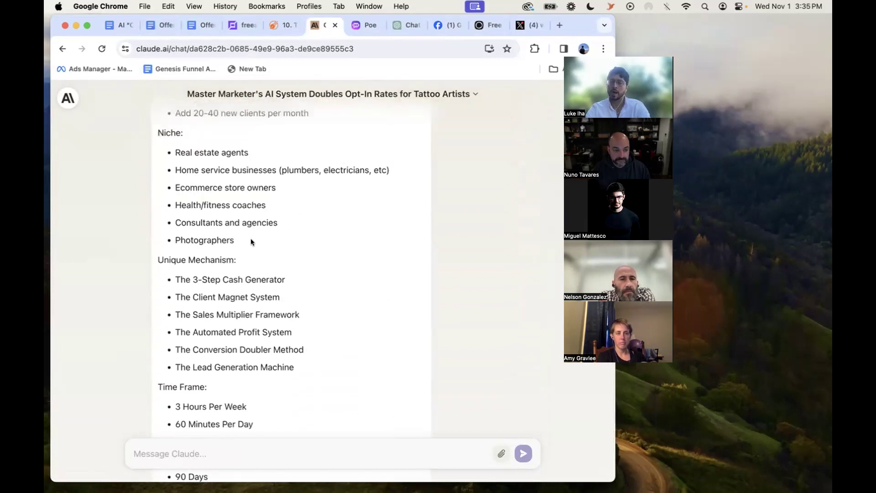
scroll(246, 233, down, 2)
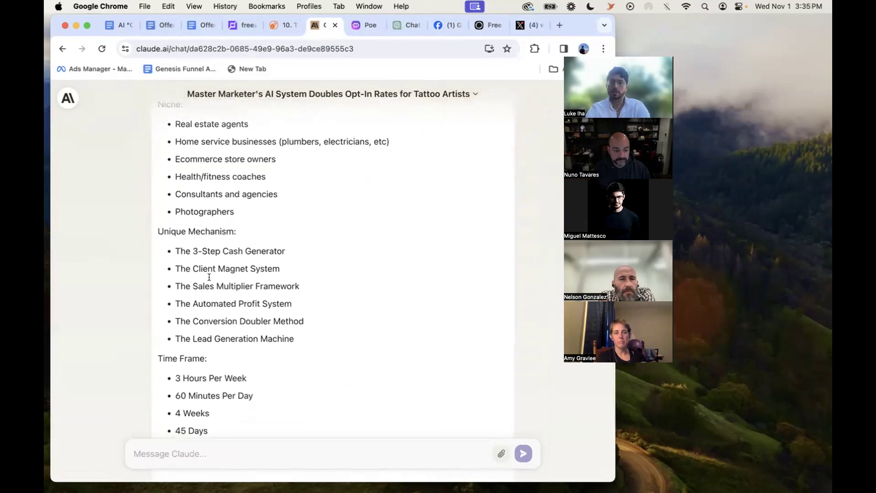
scroll(242, 323, down, 5)
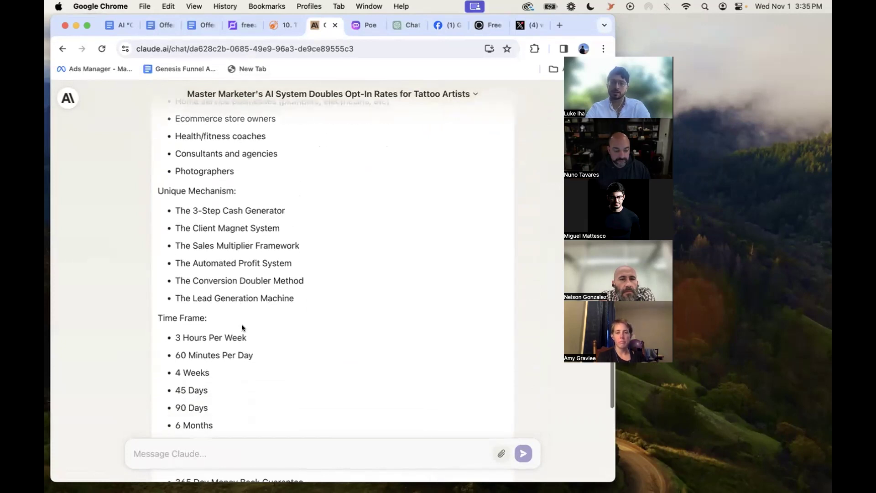
scroll(220, 362, down, 10)
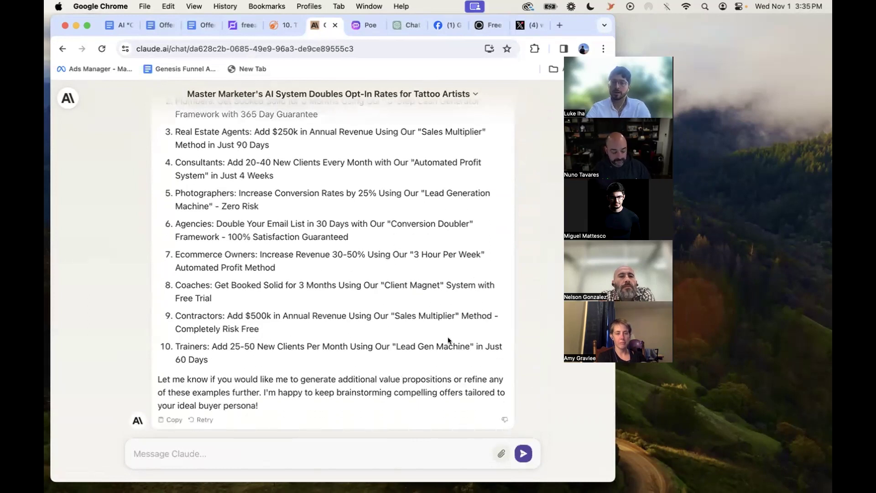
scroll(442, 327, up, 1)
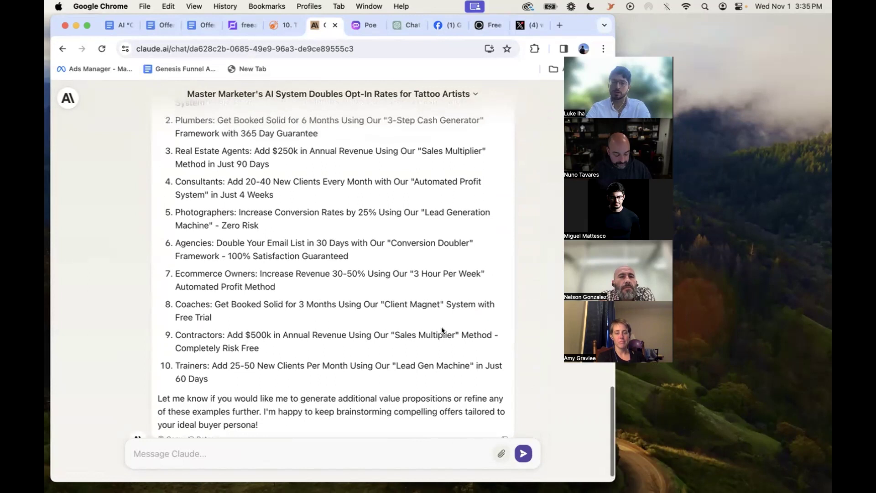
drag(212, 318, 213, 300)
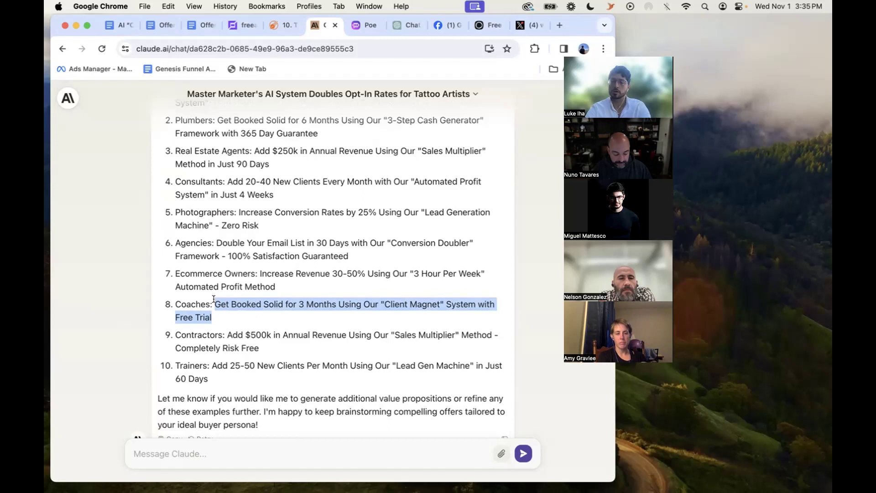
Switch to the Offer Prime example document and highlight the Overwhelmed Coaches statement under OFFER
click(120, 26)
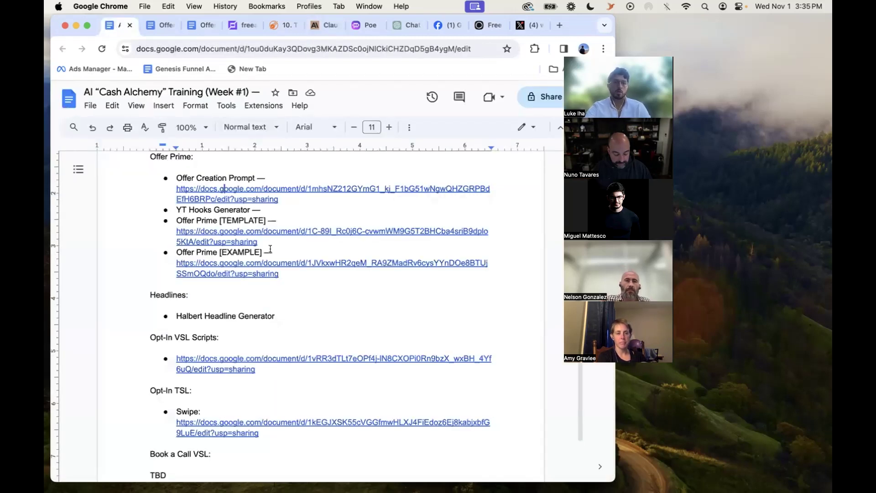
scroll(274, 274, up, 1)
click(160, 25)
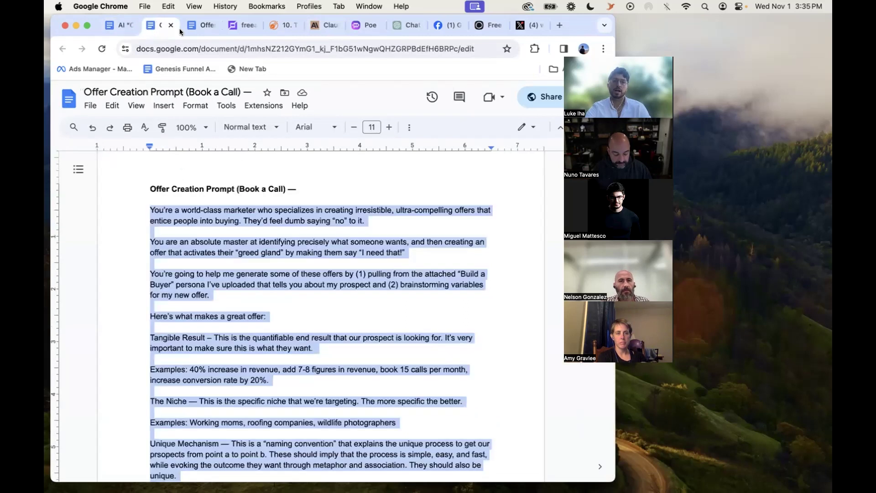
click(197, 26)
scroll(211, 330, down, 2)
scroll(212, 329, down, 1)
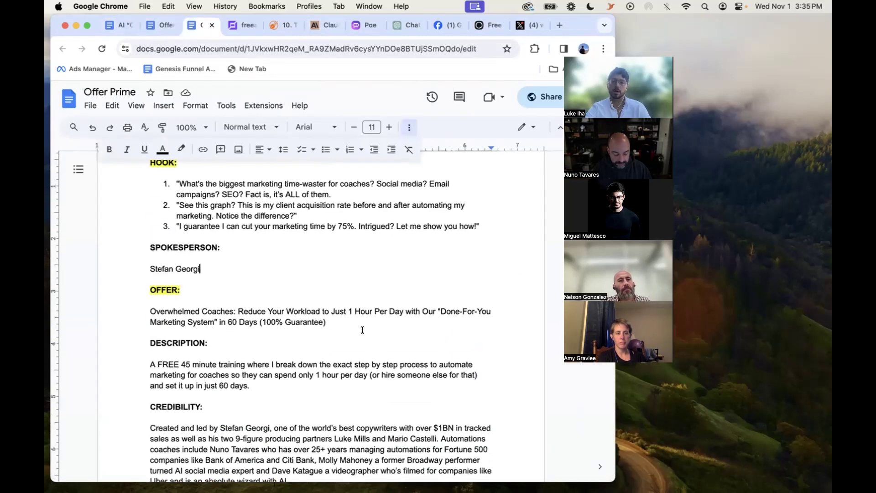
drag(365, 322, 119, 307)
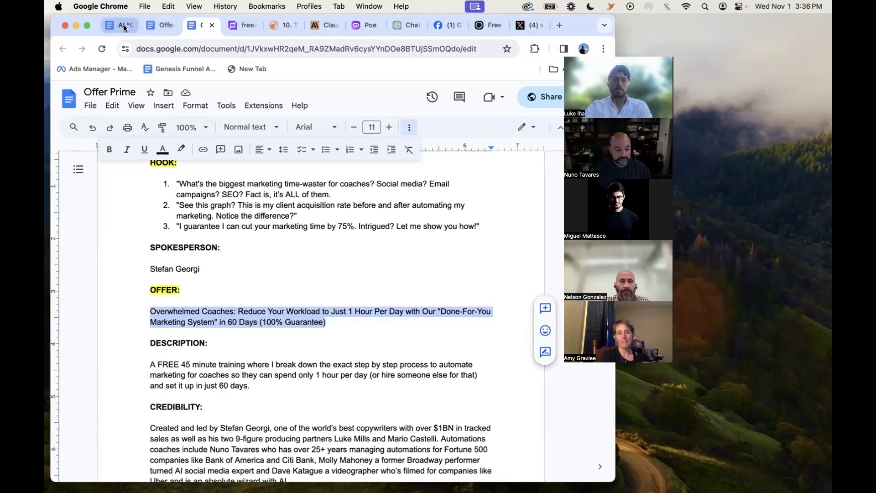
Highlight the HOOK section with its three numbered hooks in the Offer Prime document, then clear the selection
scroll(261, 258, up, 1)
drag(155, 183, 139, 174)
click(505, 235)
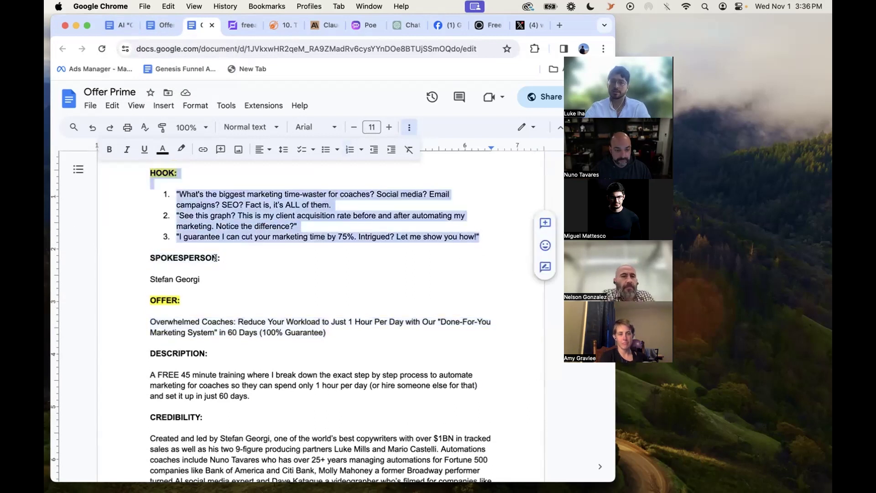
click(283, 237)
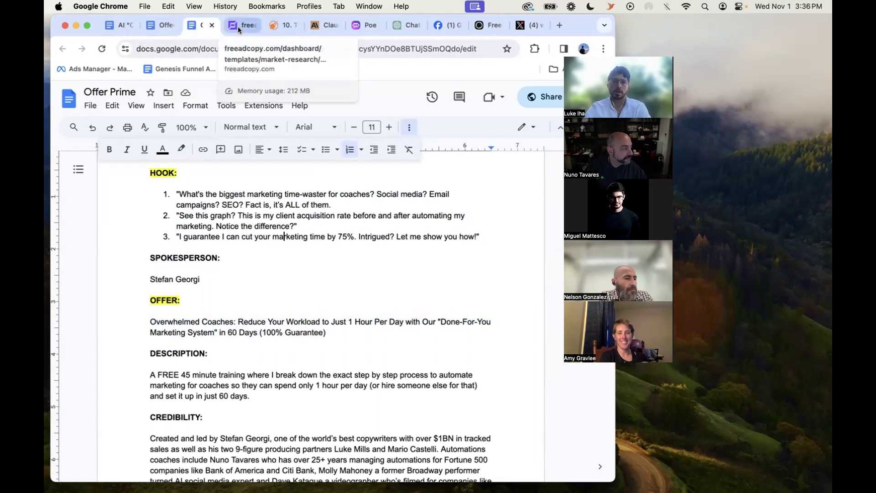
Switch to the Copy Accelerator page with the unlimited YouTube hooks prompt and look through its hook types and Part 2 instructions
click(269, 28)
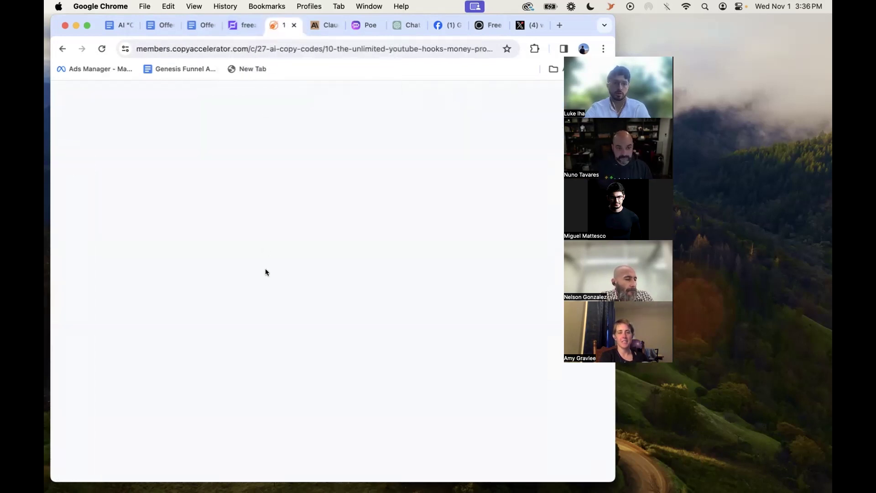
scroll(265, 268, up, 3)
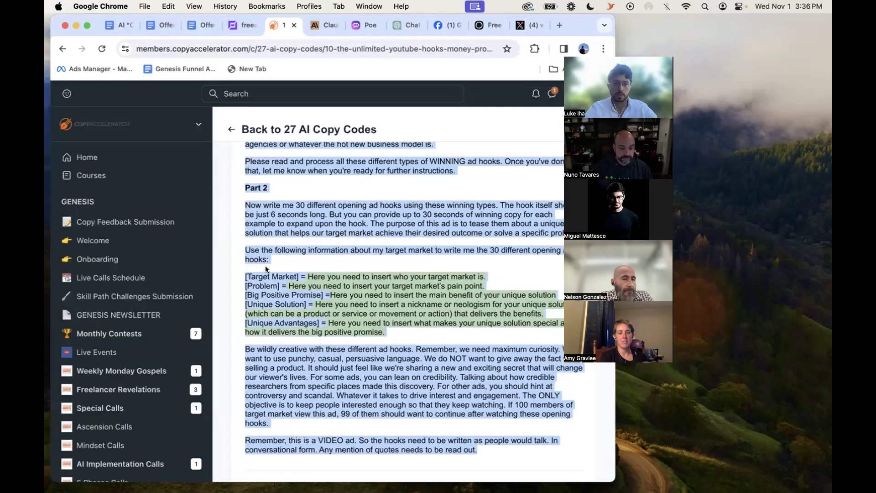
scroll(265, 265, down, 20)
scroll(265, 266, up, 20)
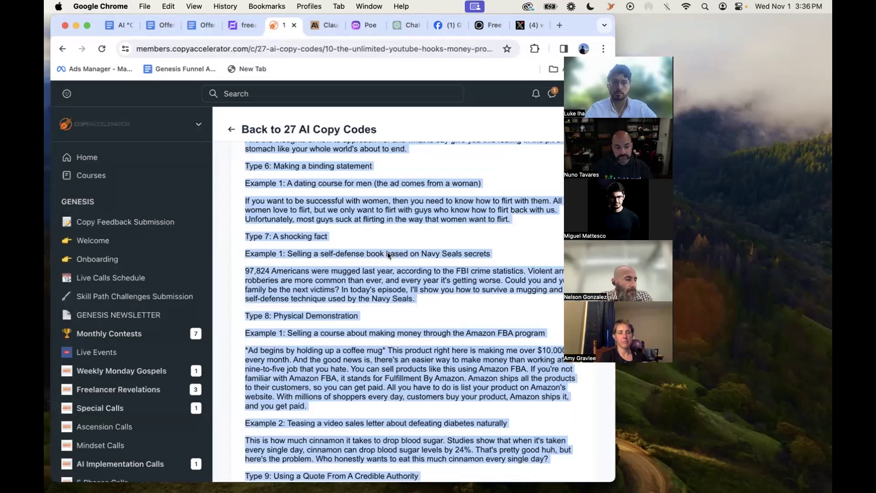
scroll(387, 253, up, 5)
scroll(388, 252, down, 13)
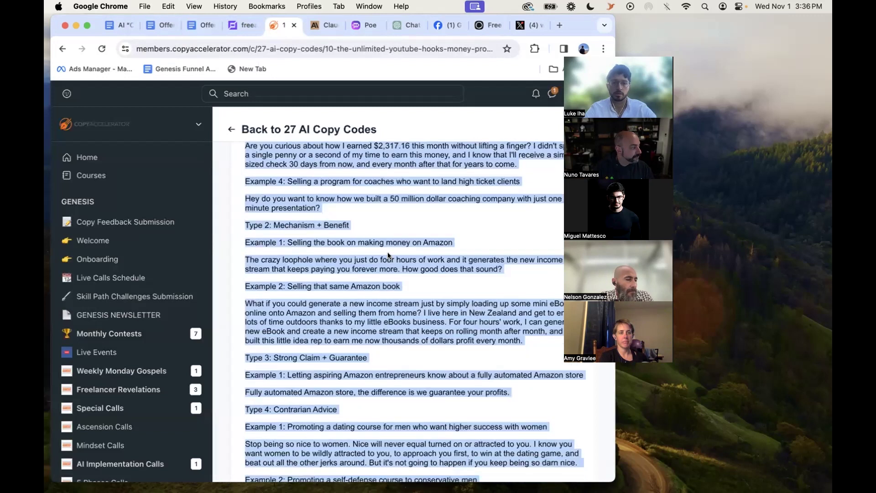
Return to the AI "Cash Alchemy" Training (Week #1) document and add a horizontal line and the copied YouTube hooks prompt at its end
click(118, 25)
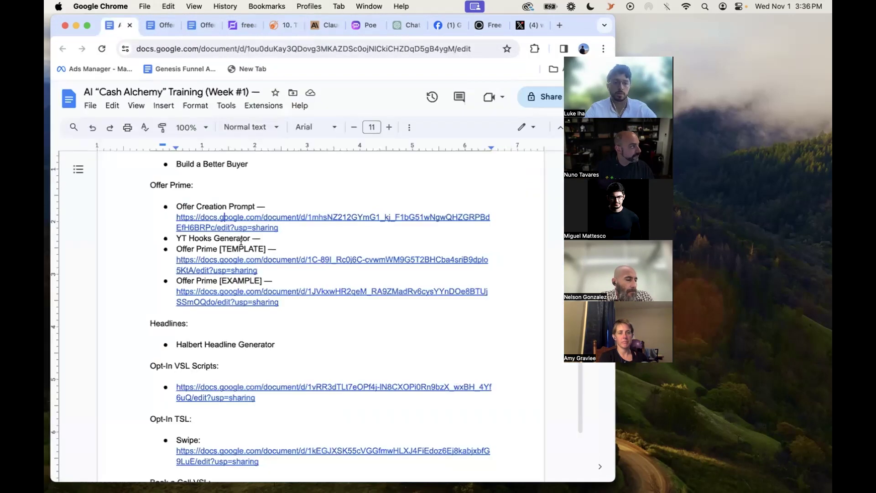
scroll(241, 241, up, 5)
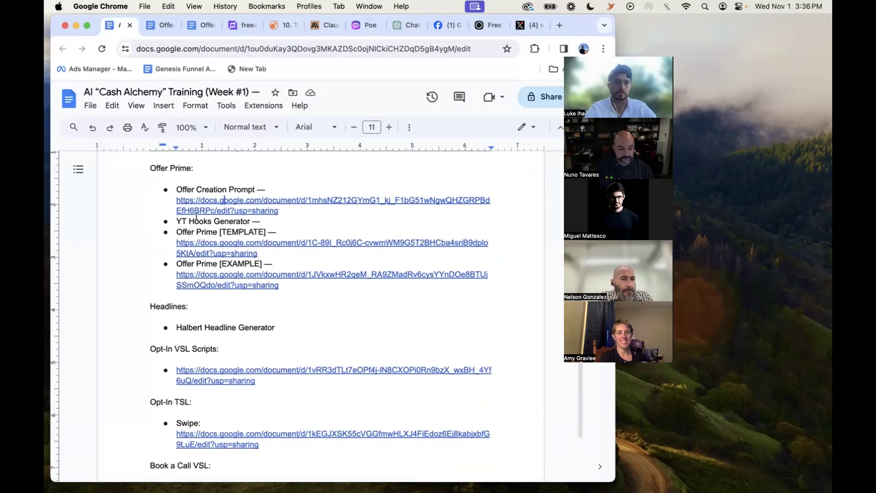
scroll(197, 216, up, 2)
scroll(196, 215, up, 10)
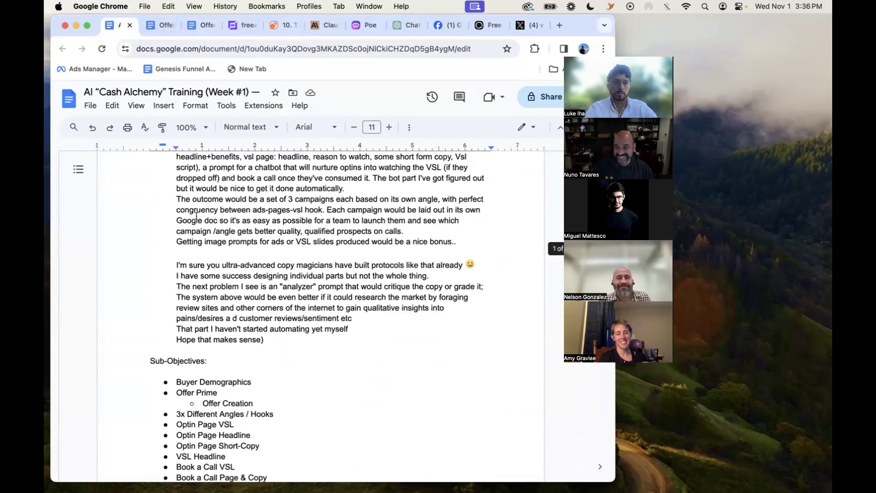
scroll(220, 342, down, 15)
scroll(221, 342, up, 2)
scroll(274, 411, down, 2)
click(292, 423)
key(Return)
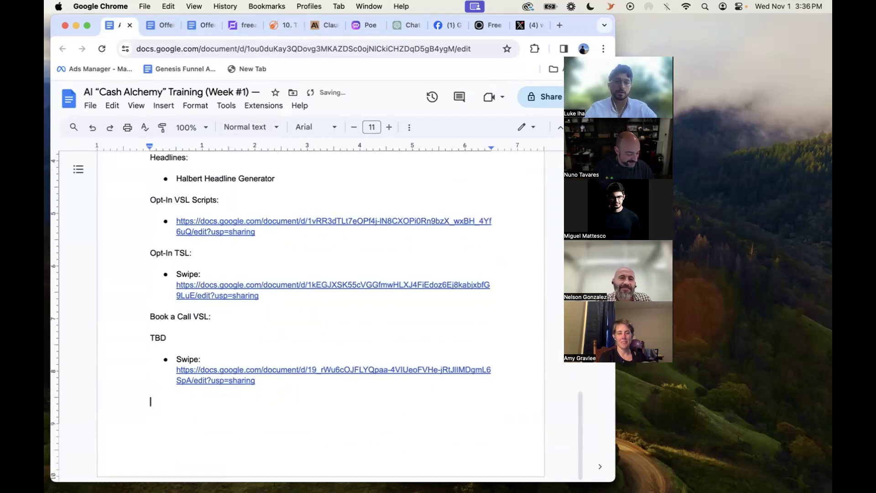
click(163, 106)
click(247, 195)
key(super+v)
Read through the pasted hooks prompt and highlight its fill-in variables from Target Market to Unique Advantages
scroll(289, 279, up, 10)
scroll(289, 279, up, 15)
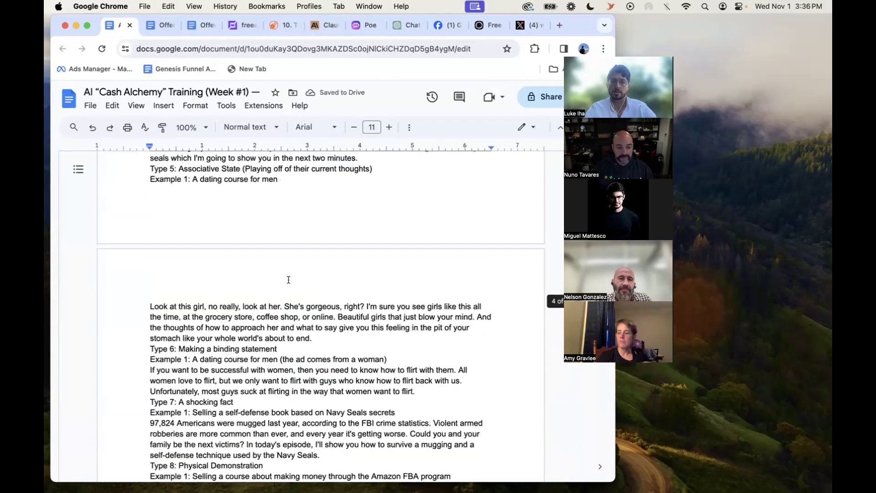
scroll(288, 280, up, 1)
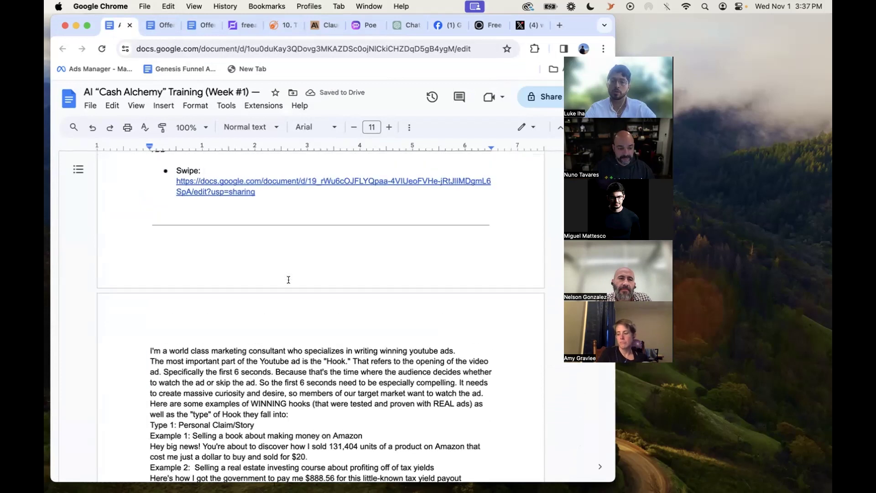
scroll(289, 279, down, 4)
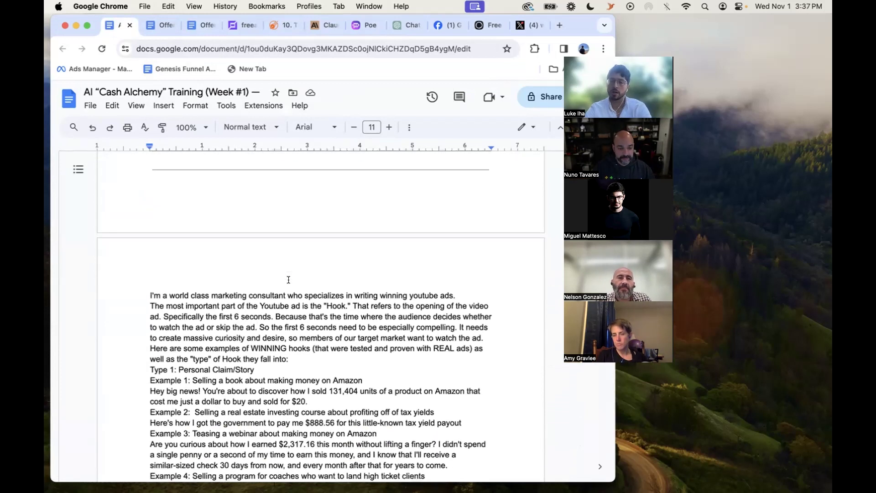
scroll(289, 280, down, 12)
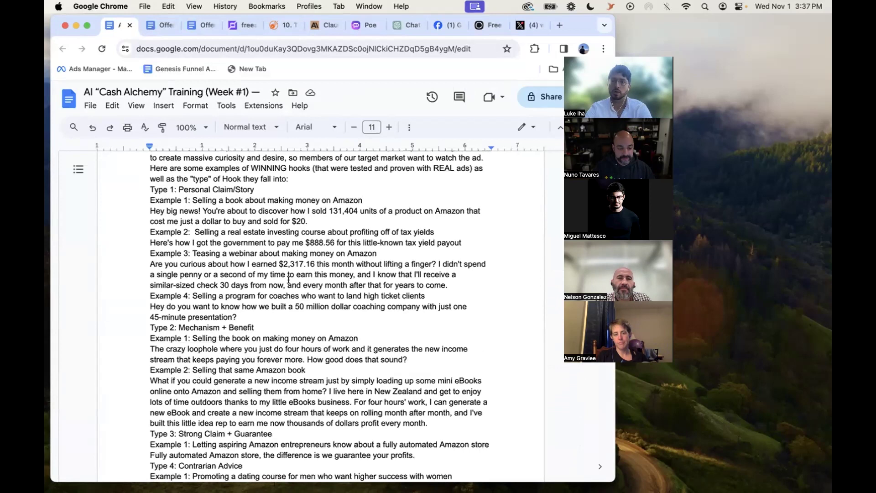
scroll(288, 279, down, 20)
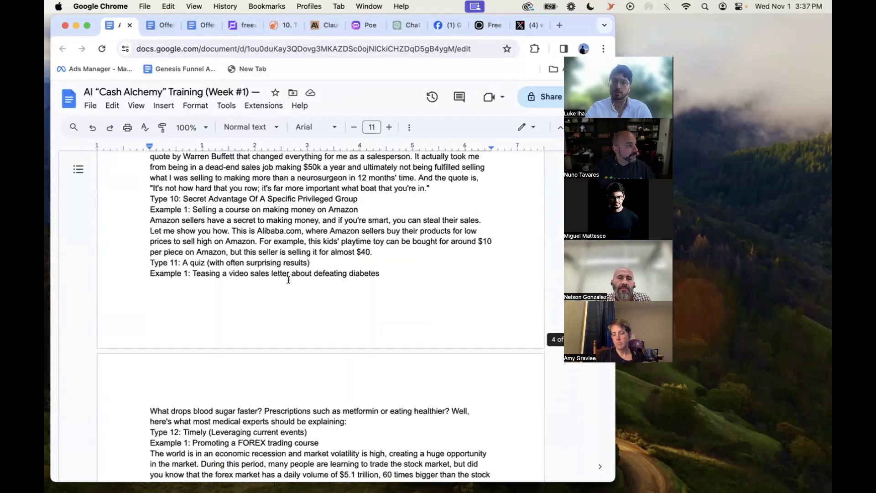
scroll(288, 279, down, 20)
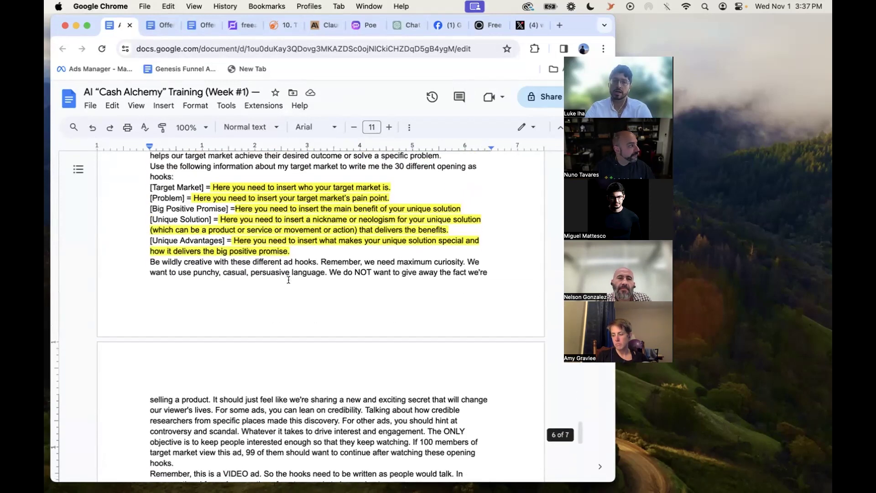
drag(308, 253, 145, 192)
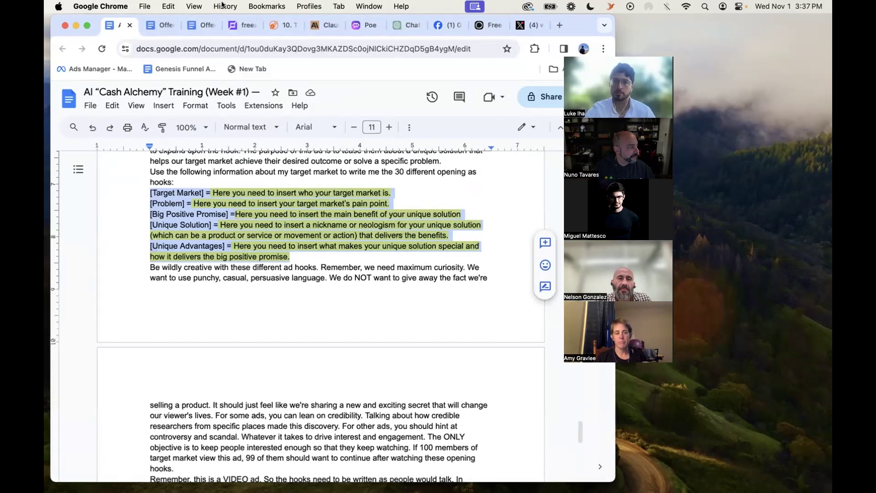
Switch to Poe, open the YouTube Ad Hooks chat and copy the whole hooks prompt, from "I'm a world class marketing consultant" to "read out."
click(244, 27)
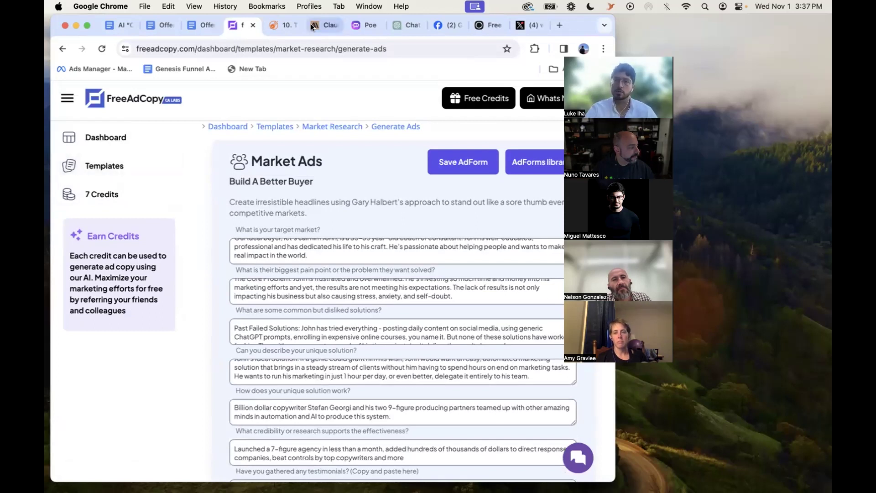
click(112, 25)
click(366, 26)
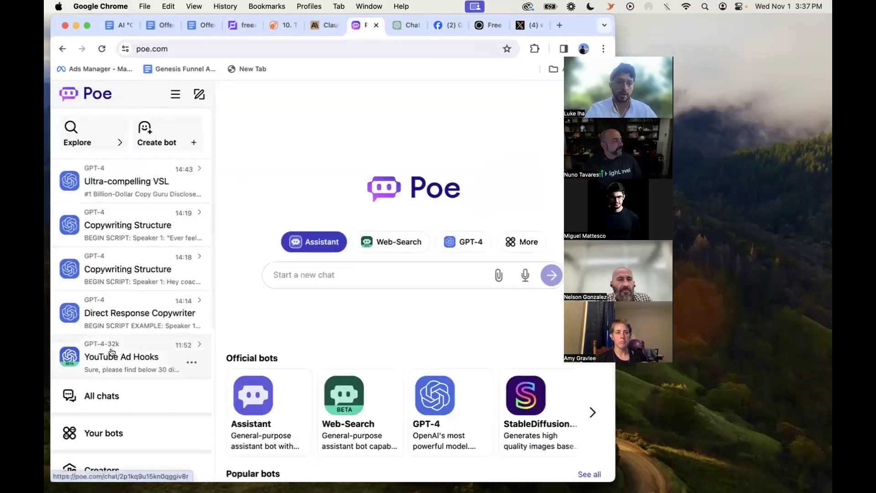
click(146, 357)
scroll(338, 256, down, 20)
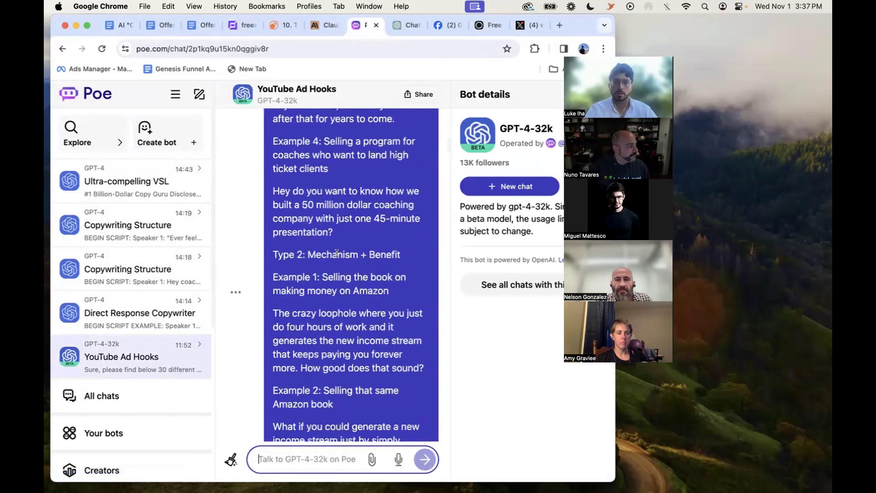
scroll(338, 255, down, 20)
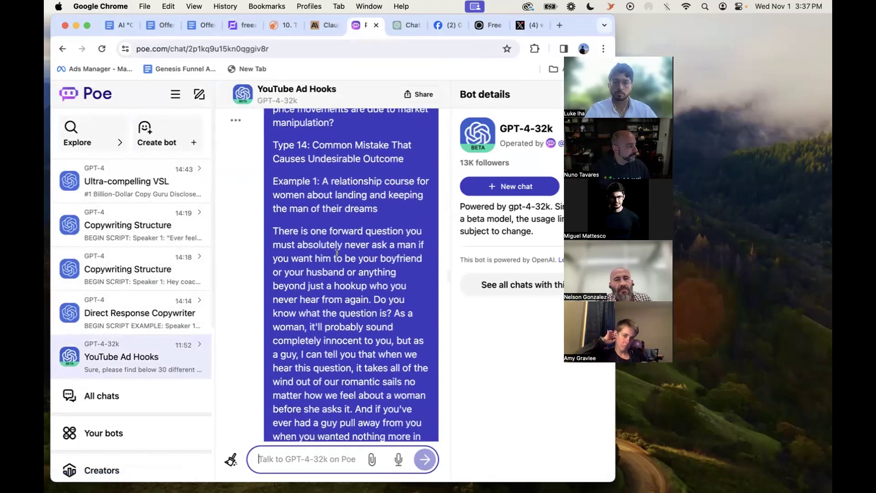
scroll(337, 253, up, 10)
scroll(338, 255, down, 12)
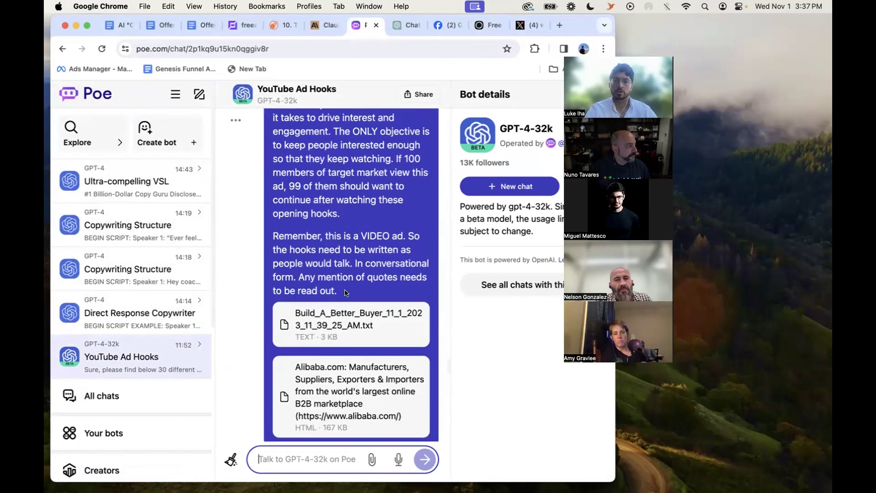
drag(347, 293, 268, 244)
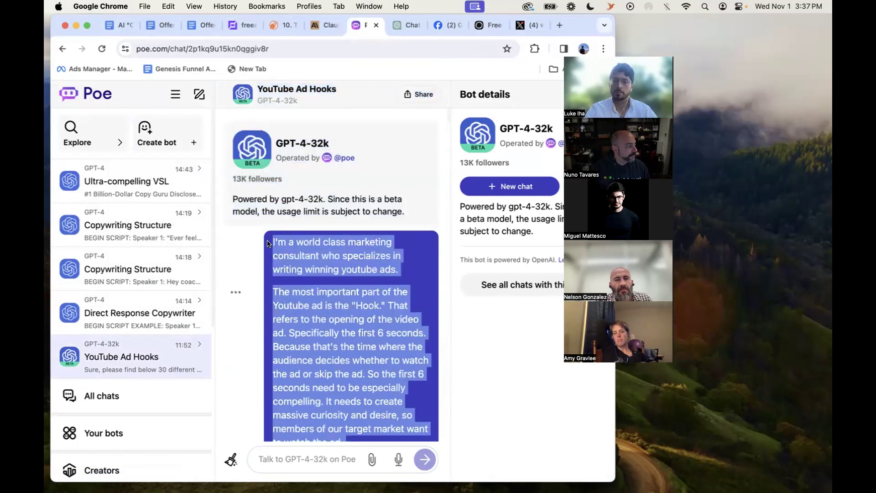
click(361, 291)
Read the first hooks in the GPT-4-32k answer, highlighting the Personal Claim/Story, Mechanism + Benefit and Strong Claim + Guarantee hooks
scroll(365, 320, down, 20)
scroll(368, 351, down, 15)
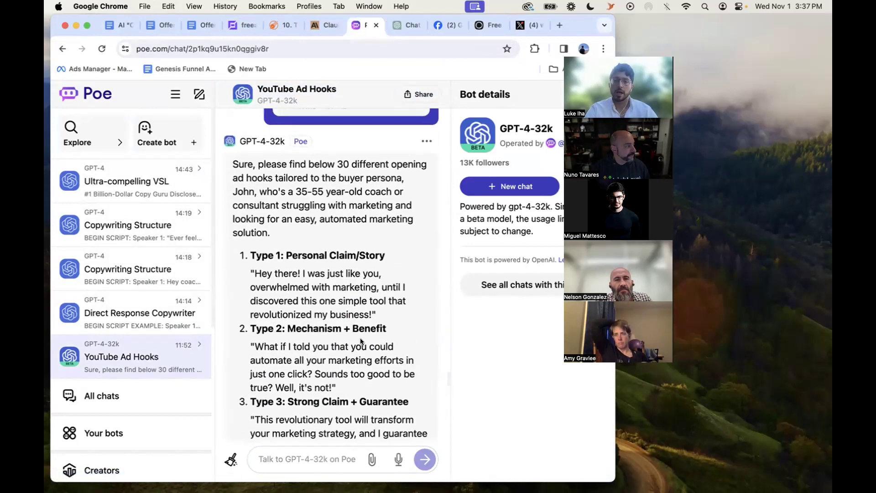
drag(251, 273, 395, 310)
scroll(339, 350, down, 2)
click(349, 348)
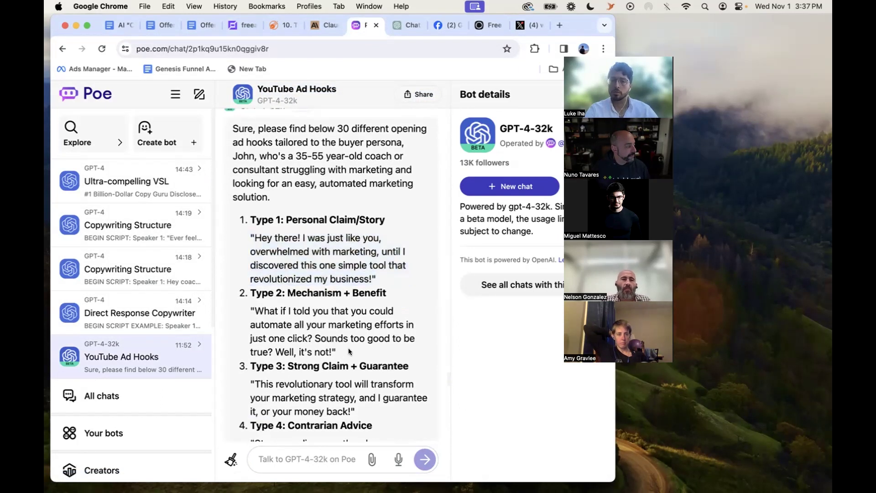
drag(349, 351, 250, 293)
scroll(349, 276, down, 3)
scroll(349, 275, down, 2)
click(349, 275)
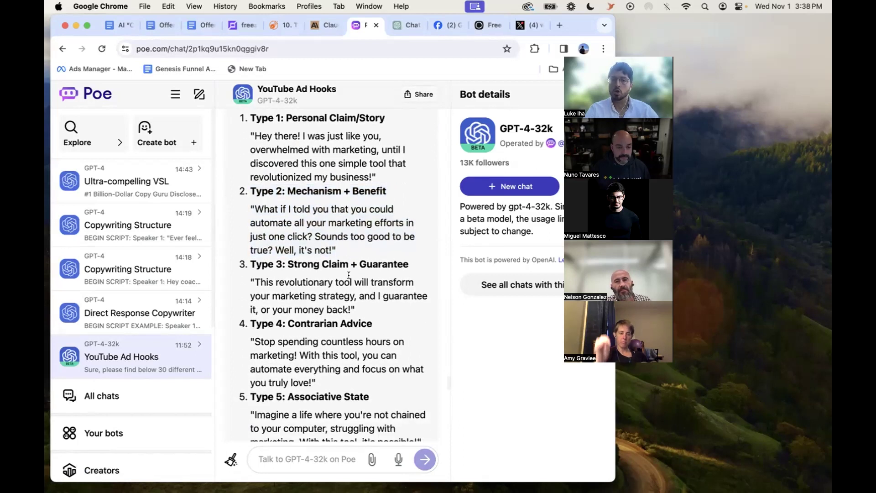
drag(369, 305, 267, 281)
scroll(337, 324, down, 4)
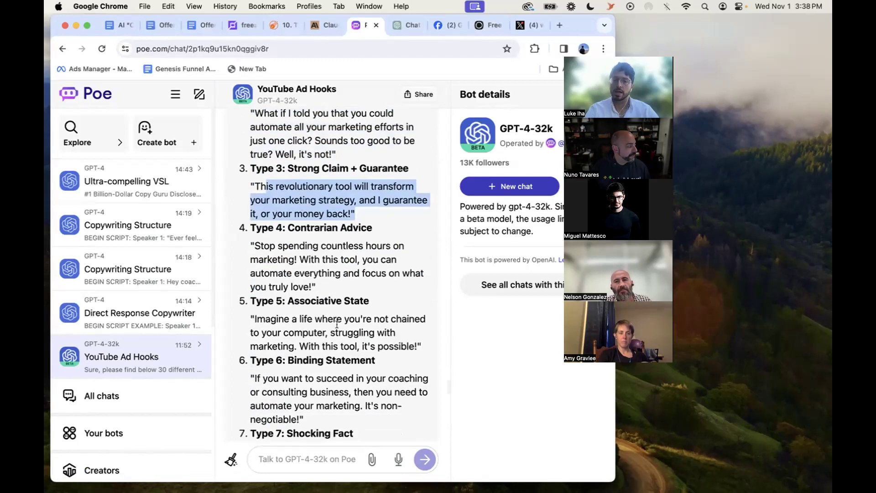
Read through the remaining generated hooks, highlighting the Type 8 Physical Demonstration and Type 13 Testable Proof examples
scroll(292, 338, down, 5)
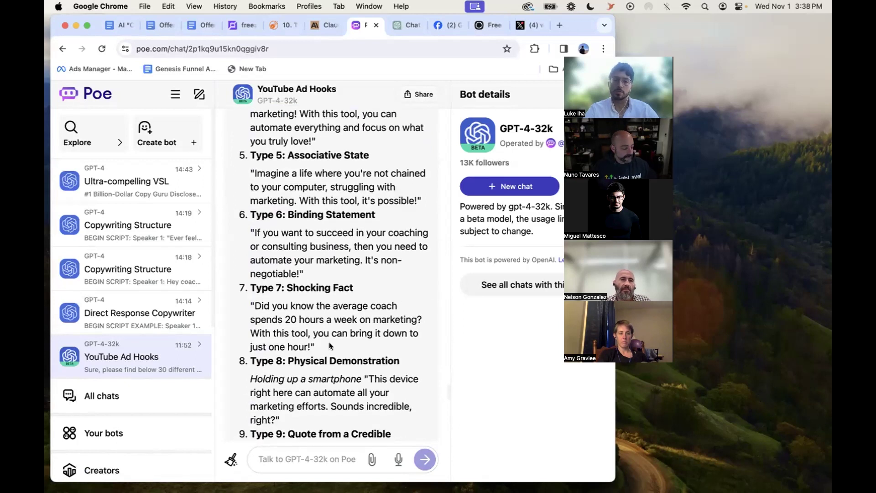
drag(251, 379, 318, 407)
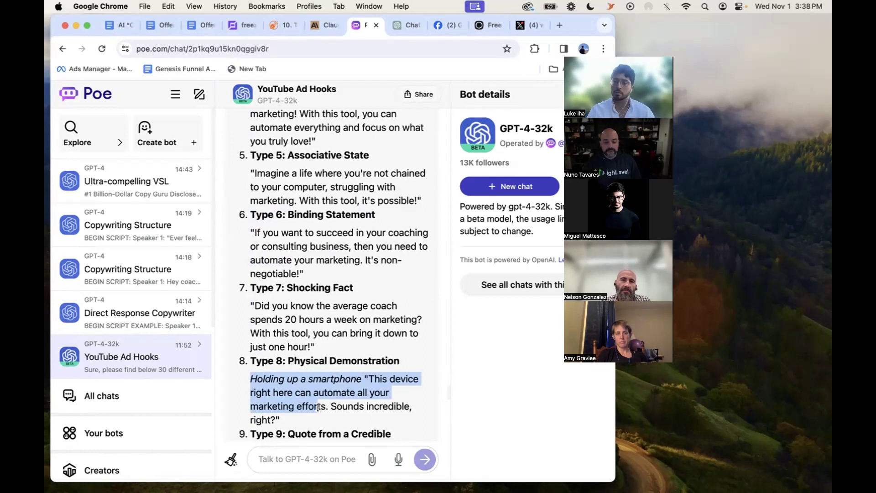
scroll(318, 407, down, 6)
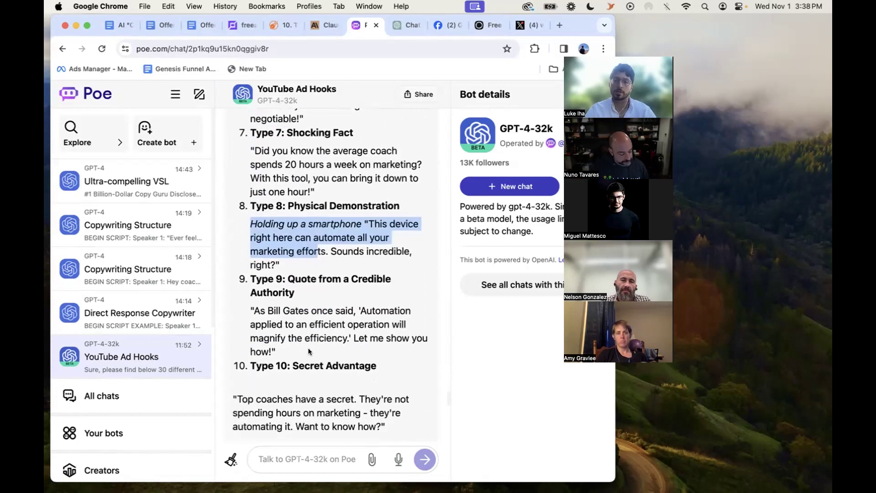
scroll(308, 348, down, 5)
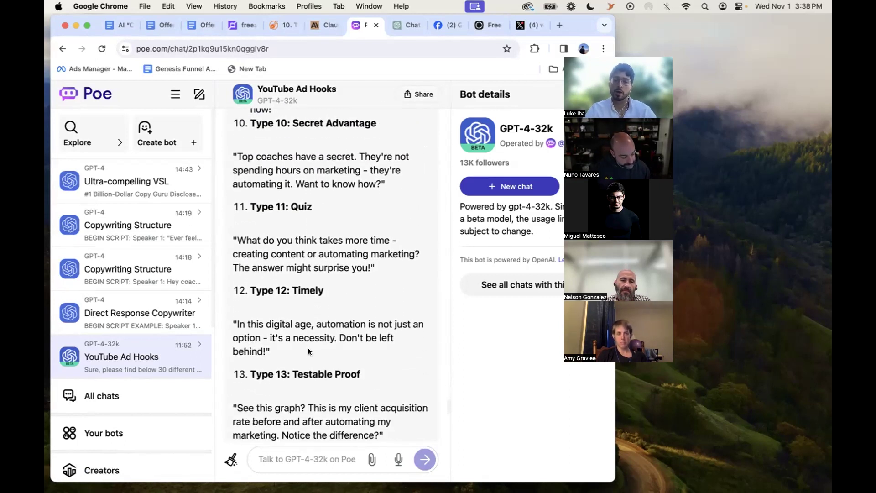
drag(388, 361, 232, 325)
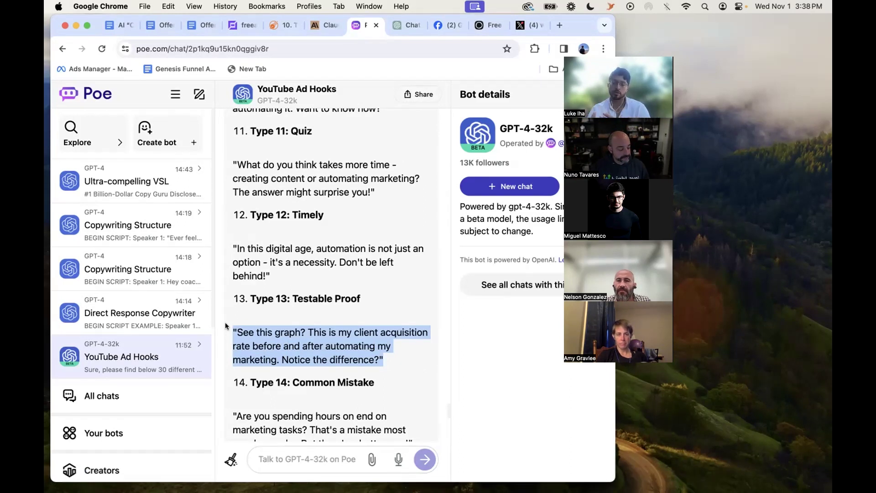
scroll(225, 325, down, 15)
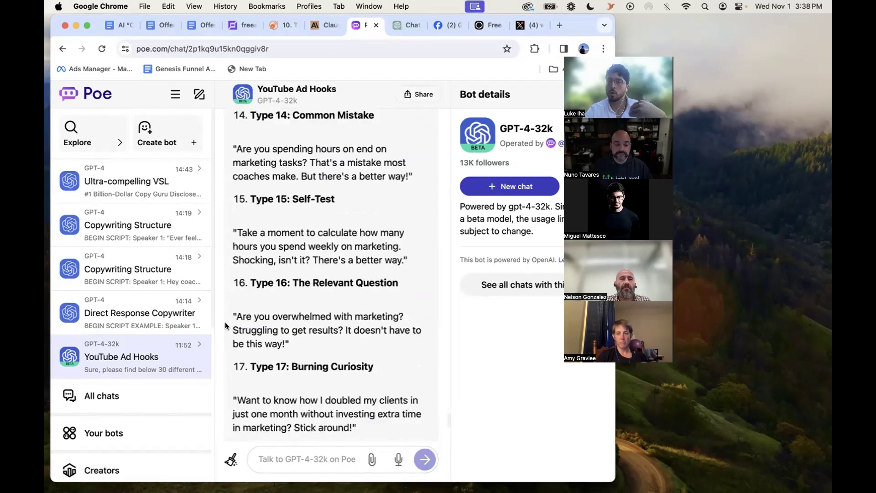
scroll(225, 324, down, 5)
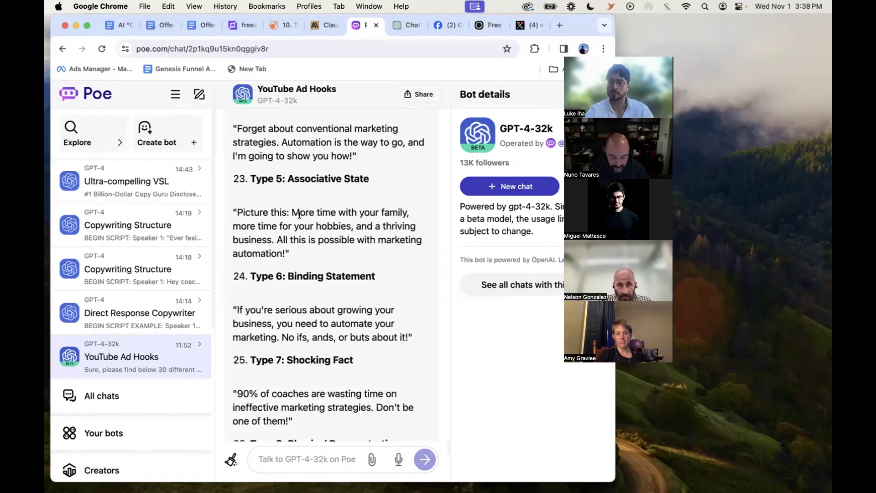
scroll(215, 233, down, 3)
Return to the AI "Cash Alchemy" Training (Week #1) document and replace the whole hooks prompt at its end with the version copied from Poe
click(115, 25)
scroll(321, 391, down, 5)
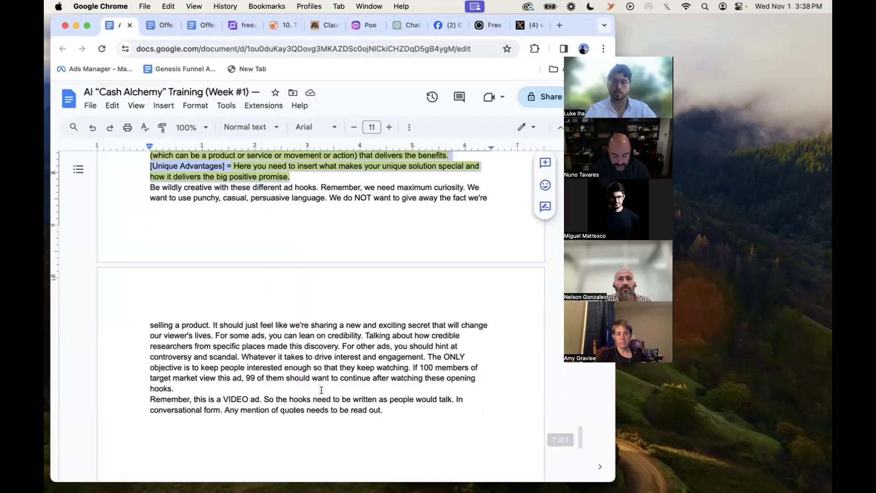
scroll(425, 382, up, 3)
drag(420, 385, 198, 399)
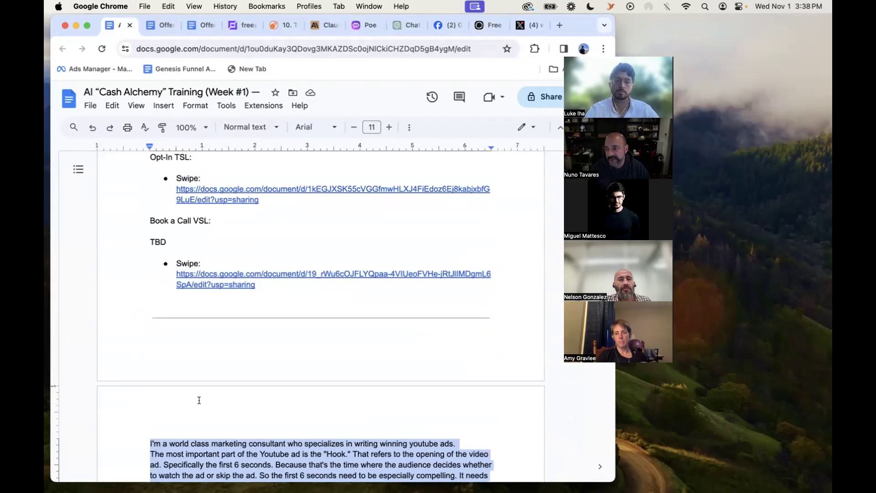
scroll(198, 399, down, 20)
Add the comment "Use GPT-4" to the opening sentence of the pasted hooks prompt
scroll(239, 378, up, 18)
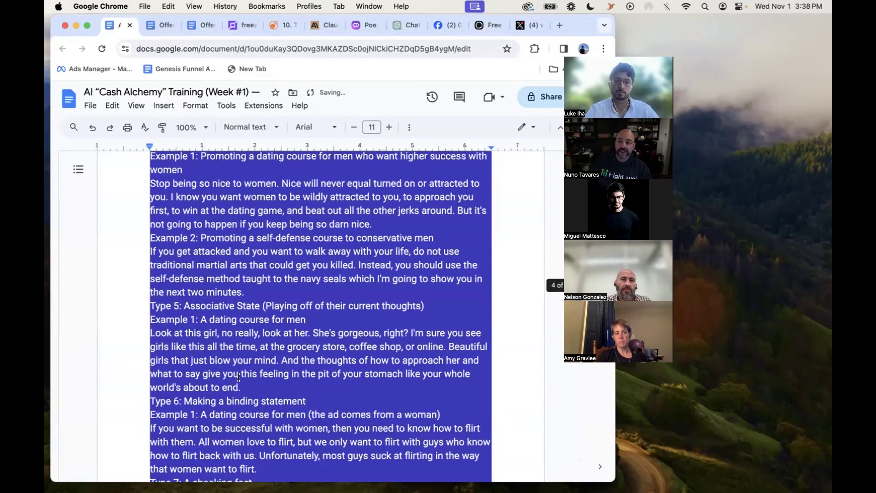
scroll(237, 375, down, 2)
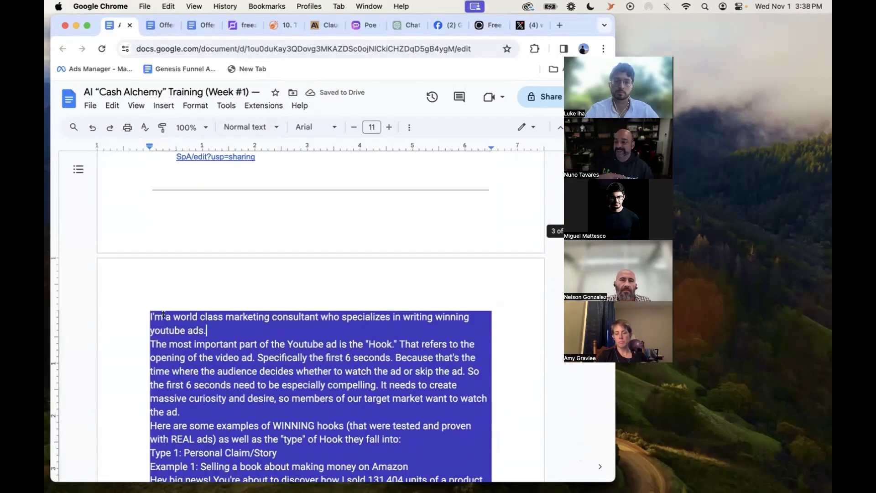
triple_click(205, 316)
click(544, 314)
text(U)
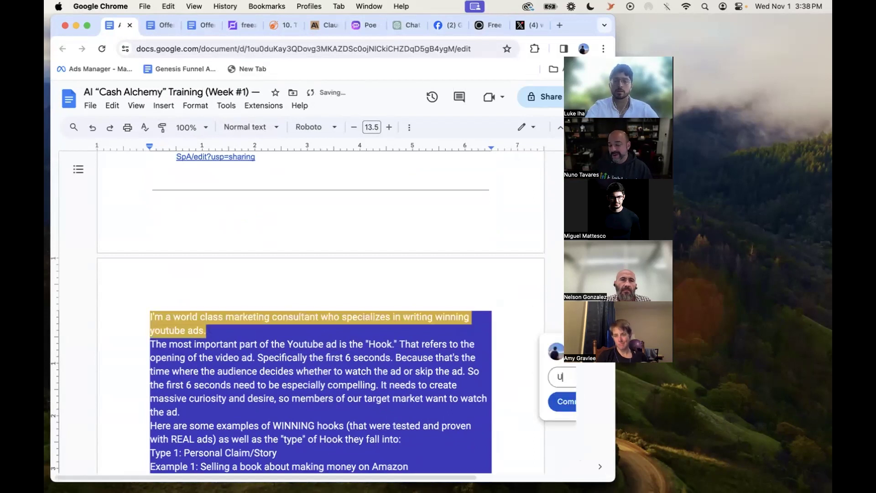
text(se GPT-4)
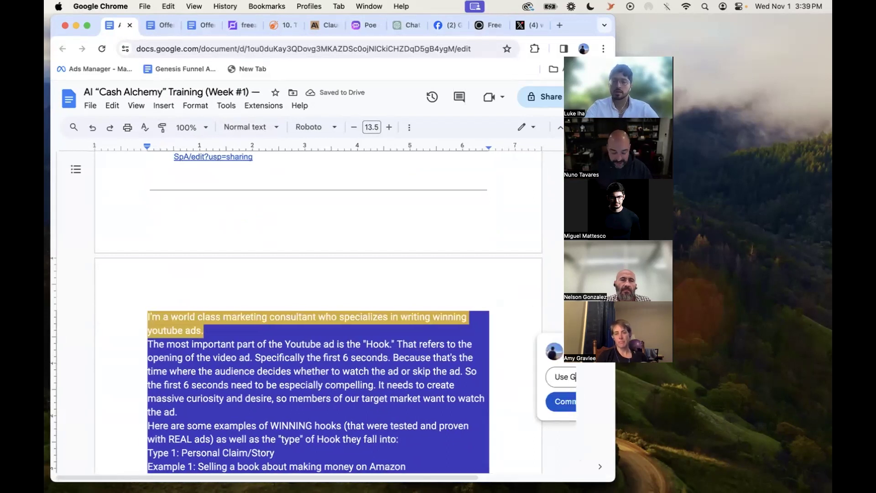
click(552, 401)
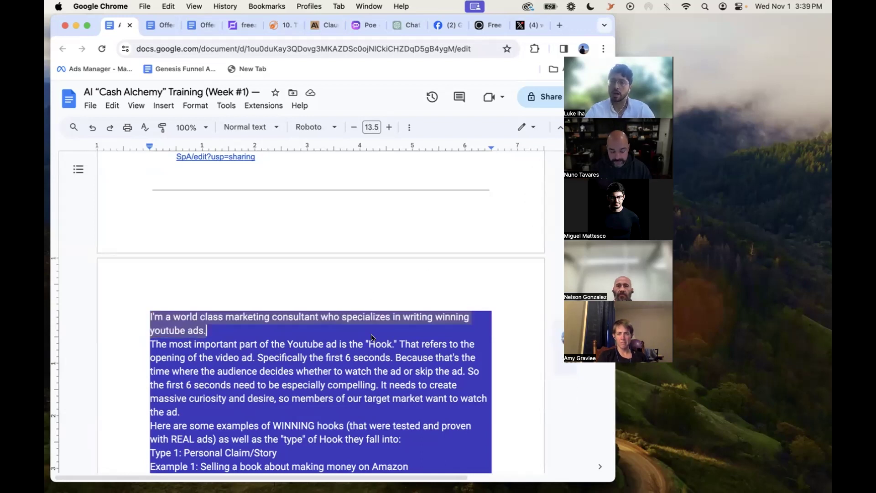
Go back to the YouTube Ad Hooks chat in Poe and review the prompt, its attached files and the generated hooks
click(406, 24)
click(352, 25)
scroll(327, 231, up, 15)
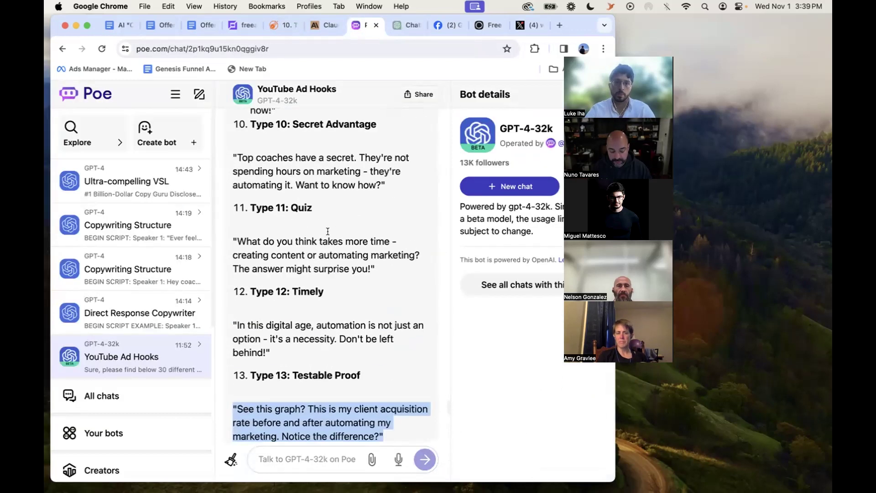
scroll(327, 231, down, 15)
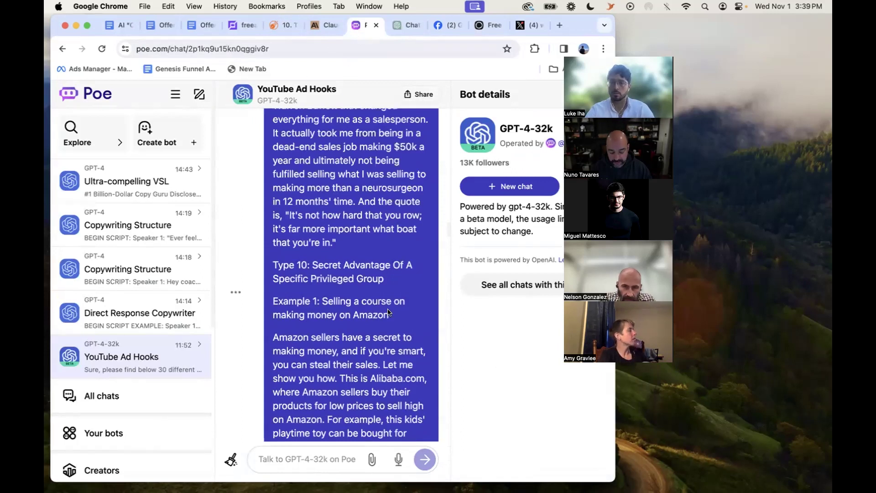
scroll(388, 309, down, 5)
scroll(388, 310, down, 10)
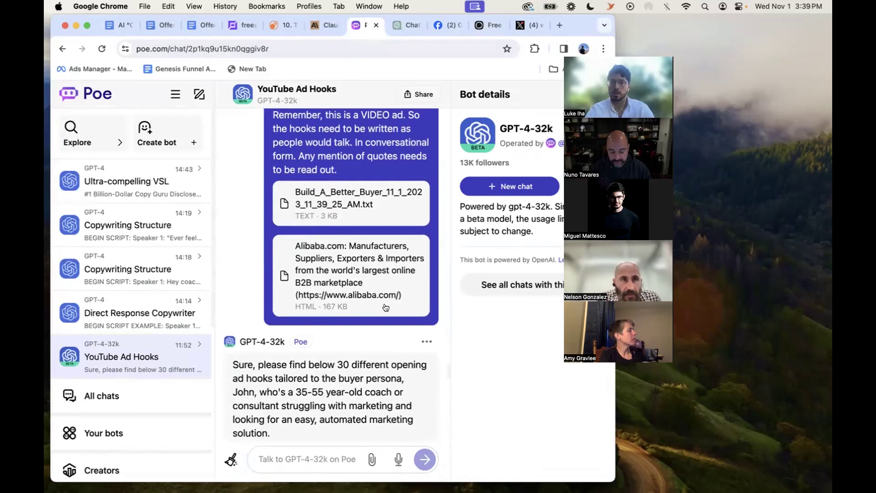
scroll(327, 265, down, 10)
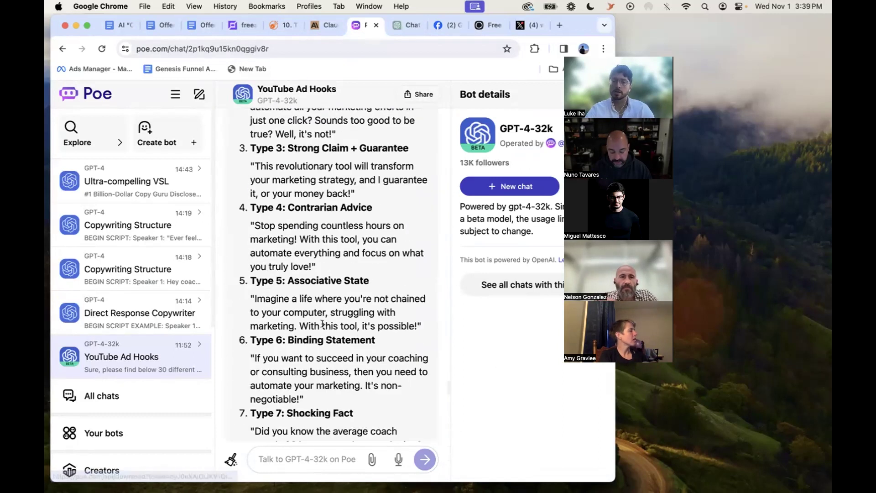
scroll(322, 323, down, 15)
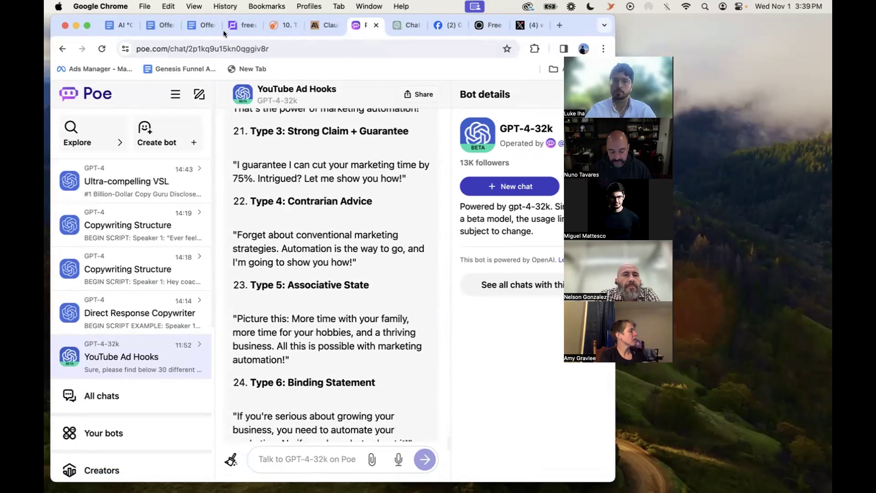
Switch to the Offer Prime document and highlight the three numbered hooks in its HOOK section, then clear the selection
click(168, 21)
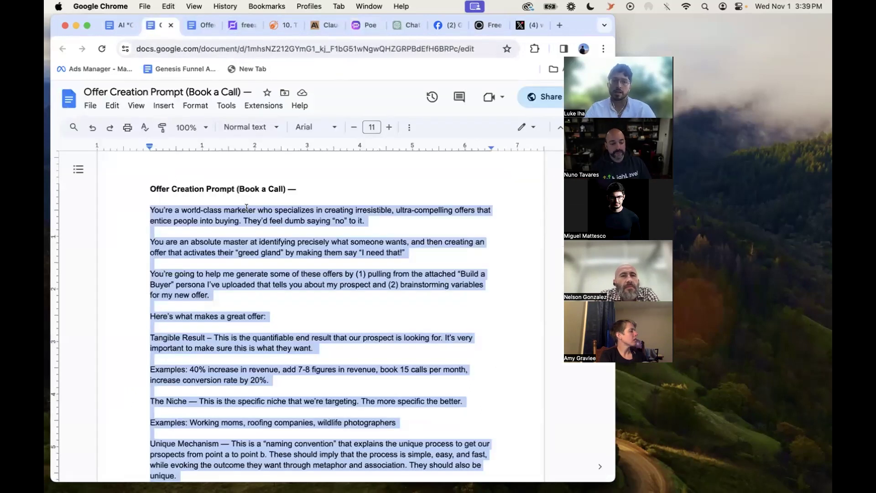
click(189, 26)
drag(177, 229, 144, 215)
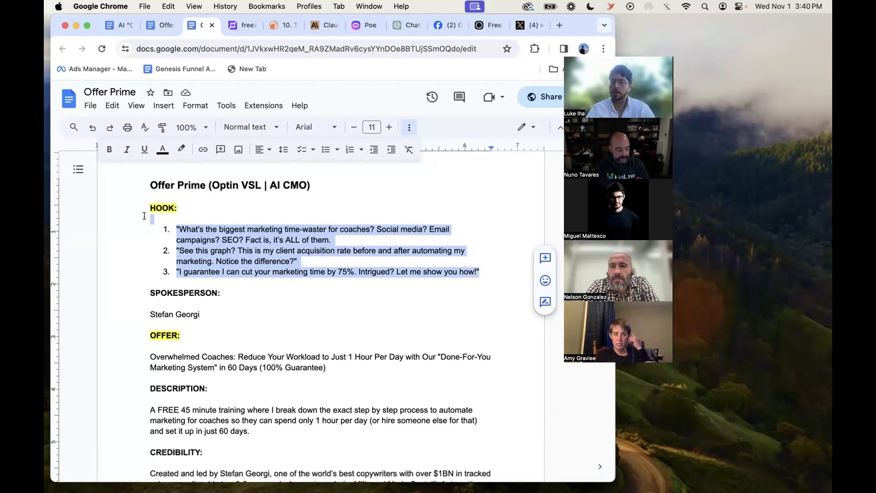
click(257, 250)
scroll(257, 250, down, 1)
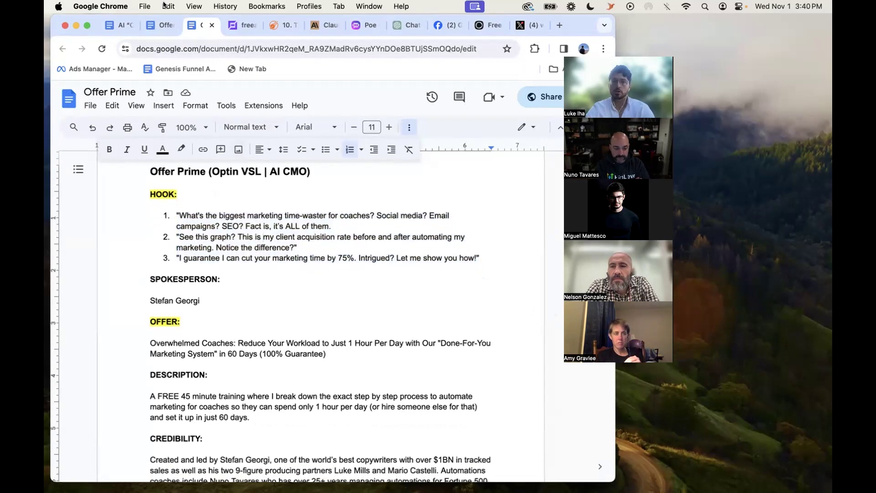
Return to the AI "Cash Alchemy" Training (Week #1) document and open the linked Offer Prime [TEMPLATE] document
click(155, 25)
click(119, 26)
scroll(213, 305, down, 15)
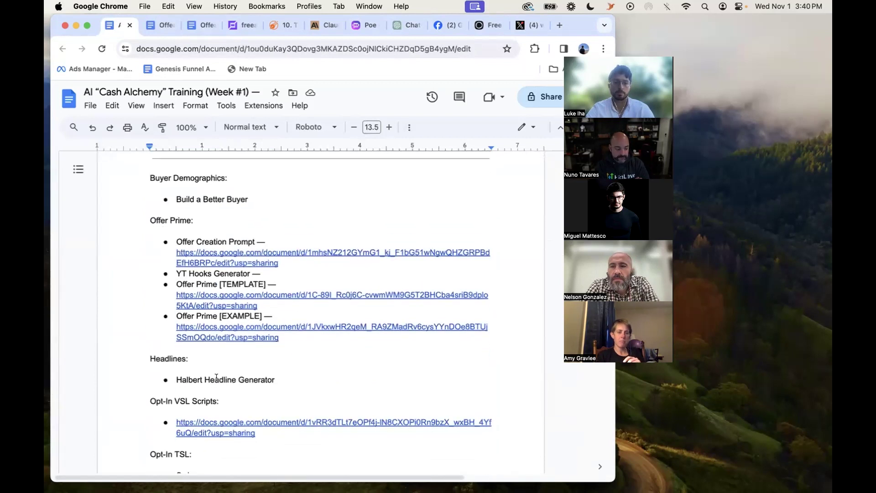
scroll(242, 302, down, 2)
click(247, 269)
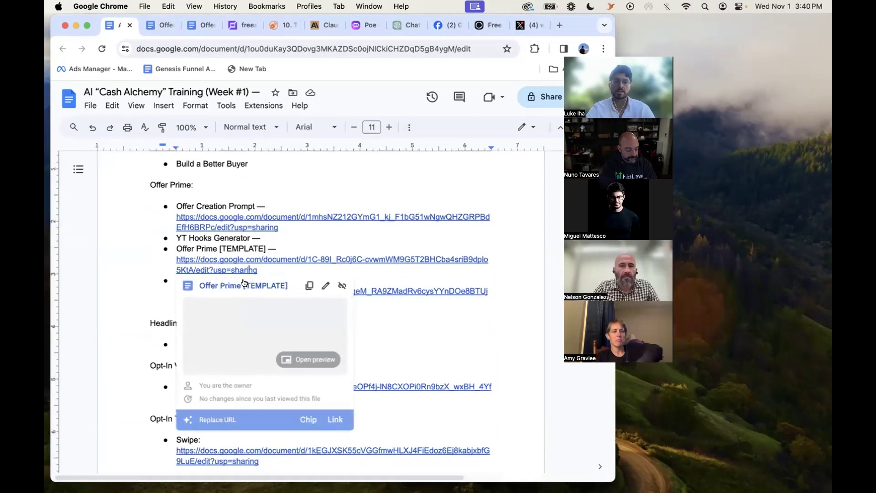
click(243, 283)
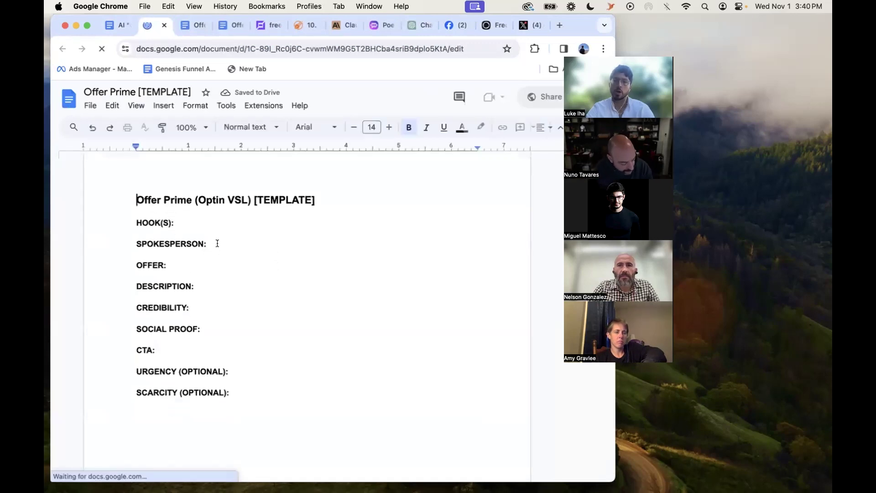
Highlight the template's headings from SPOKESPERSON through SCARCITY (OPTIONAL) in turn, then clear the selection
drag(213, 244, 122, 243)
double_click(171, 286)
click(225, 288)
drag(136, 279, 92, 305)
drag(221, 327, 137, 329)
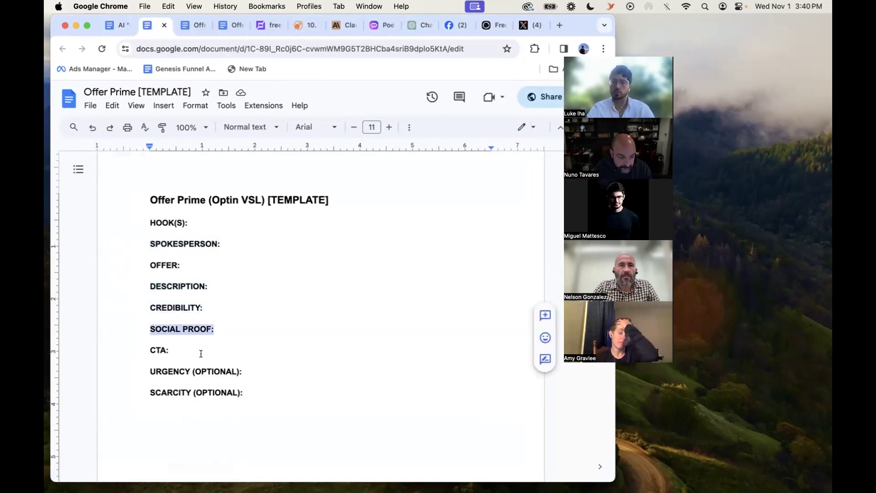
drag(201, 352, 76, 352)
click(269, 365)
drag(256, 388, 133, 362)
click(133, 361)
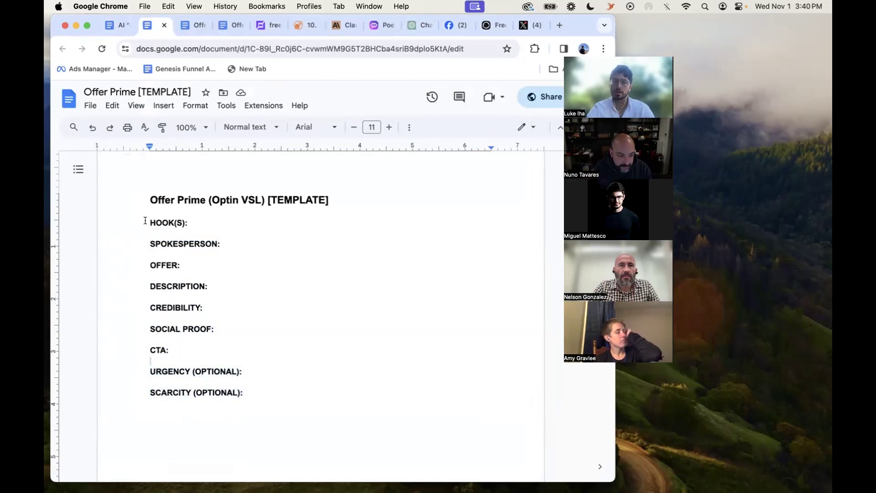
Highlight the HOOK(S) heading and then the OFFER heading in the template, and place the cursor after OFFER
drag(145, 221, 232, 218)
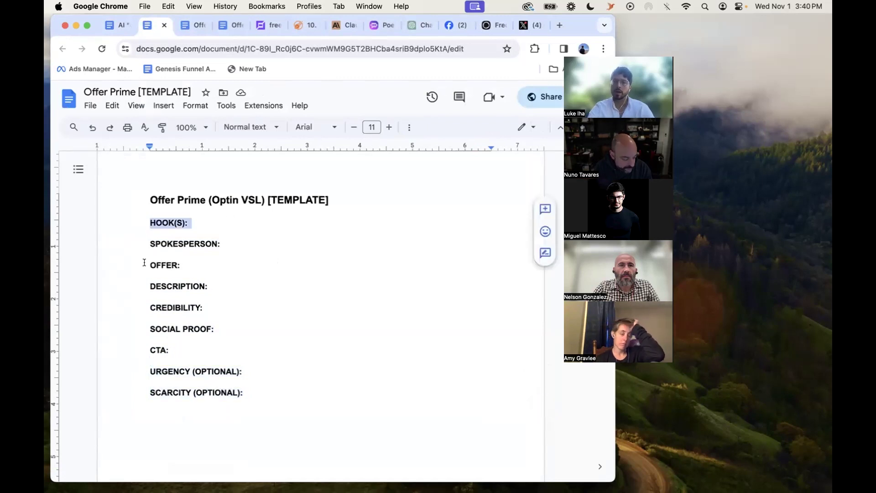
drag(144, 262, 255, 265)
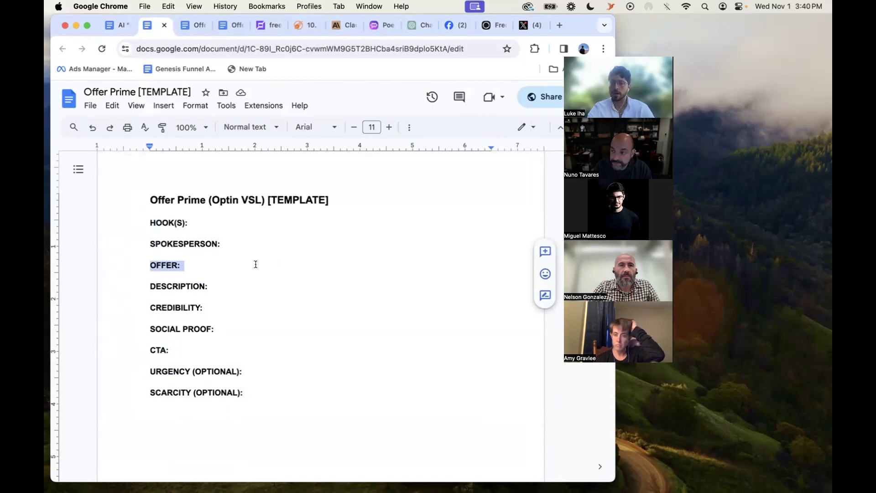
click(256, 264)
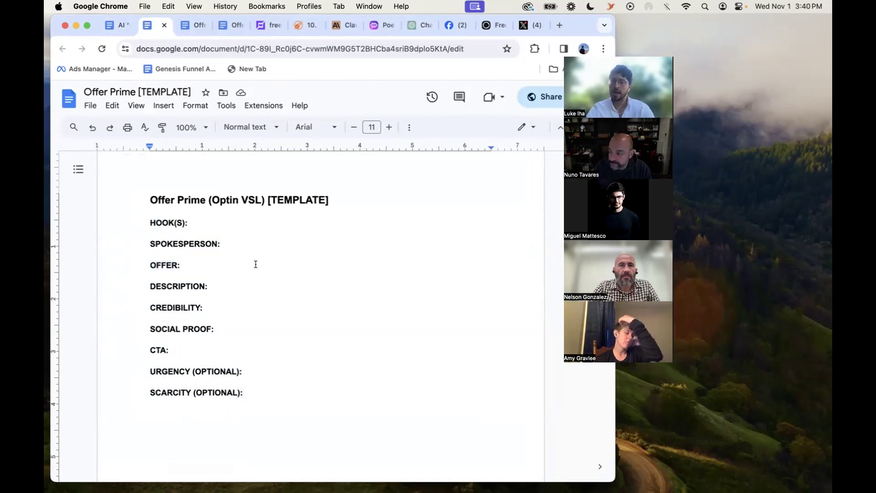
click(256, 265)
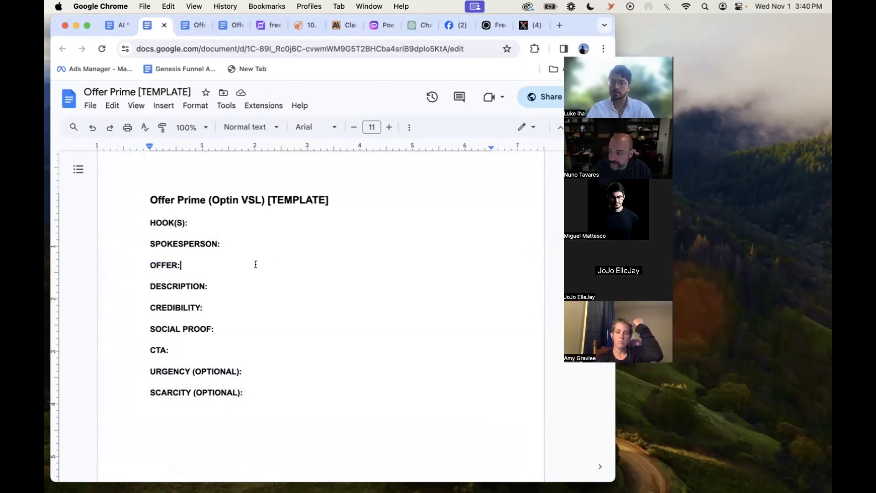
Review the filled-in Offer Prime document down to its SOCIAL PROOF section and look at the available download formats
click(187, 26)
drag(232, 24, 189, 25)
scroll(270, 247, down, 4)
scroll(270, 246, down, 15)
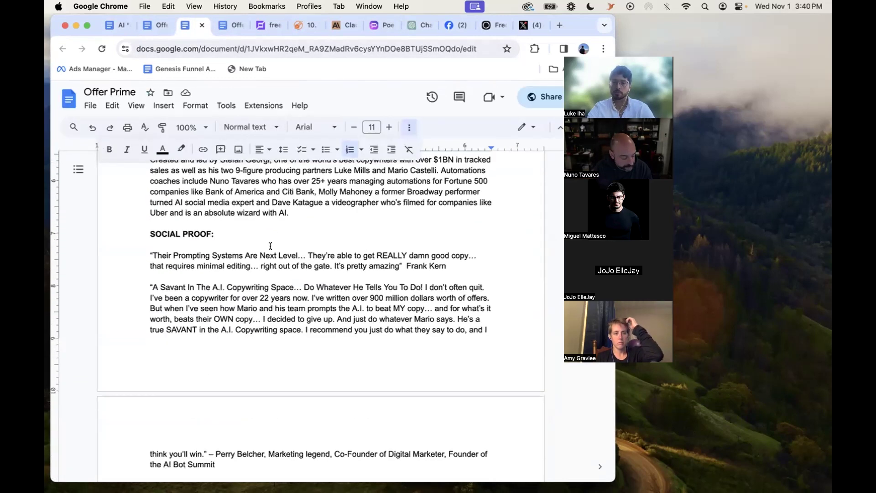
scroll(270, 247, up, 20)
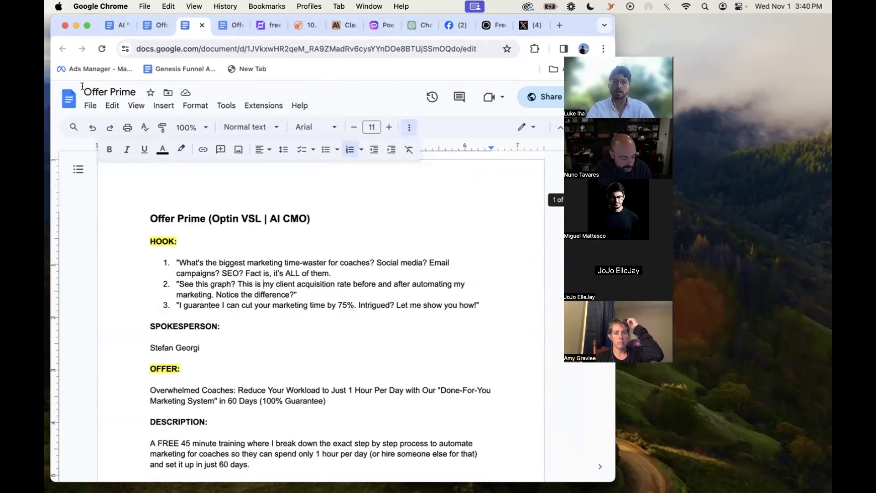
click(93, 106)
mouse_move(184, 221)
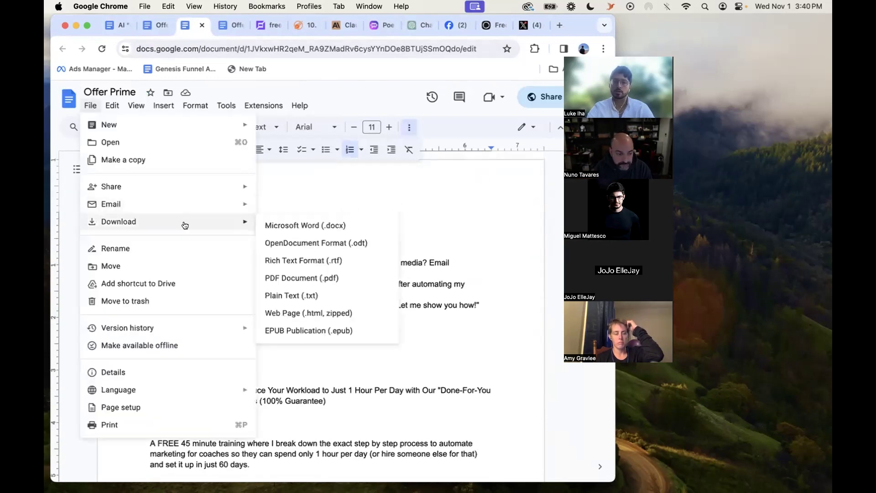
key(Escape)
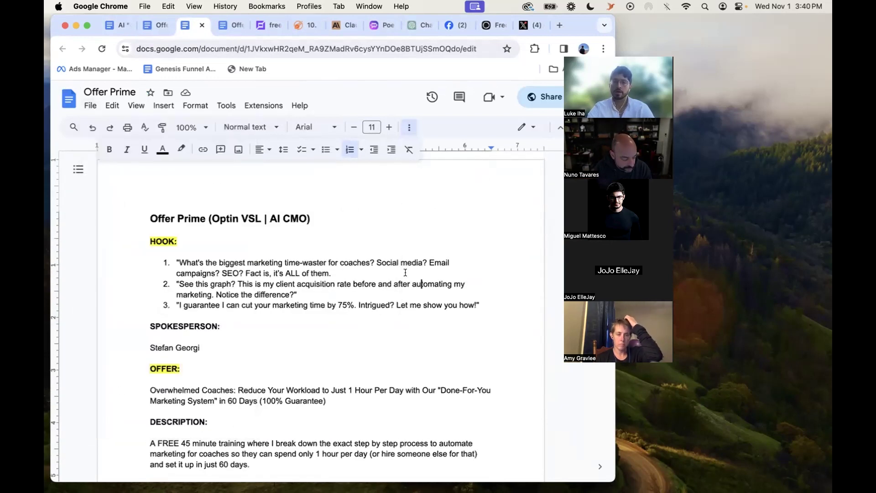
Return to the AI "Cash Alchemy" Training (Week #1) document and open the document linked under Opt-In VSL Scripts
click(116, 25)
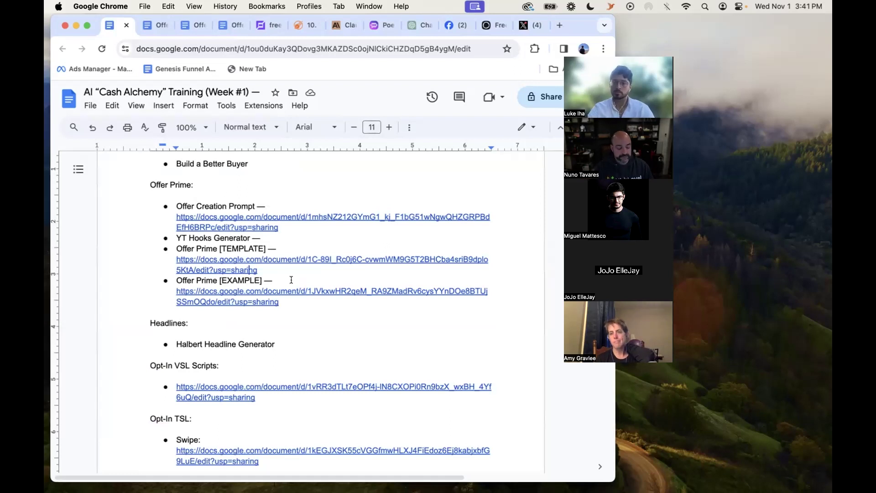
scroll(291, 279, down, 2)
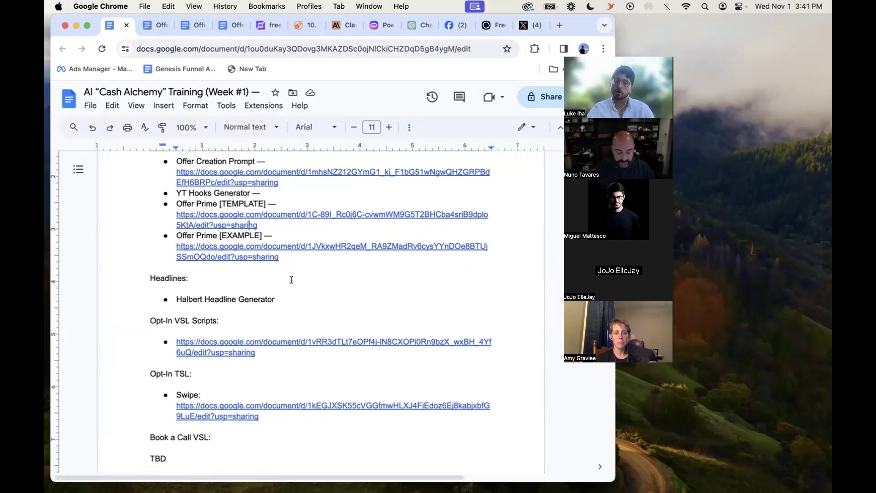
scroll(232, 312, down, 2)
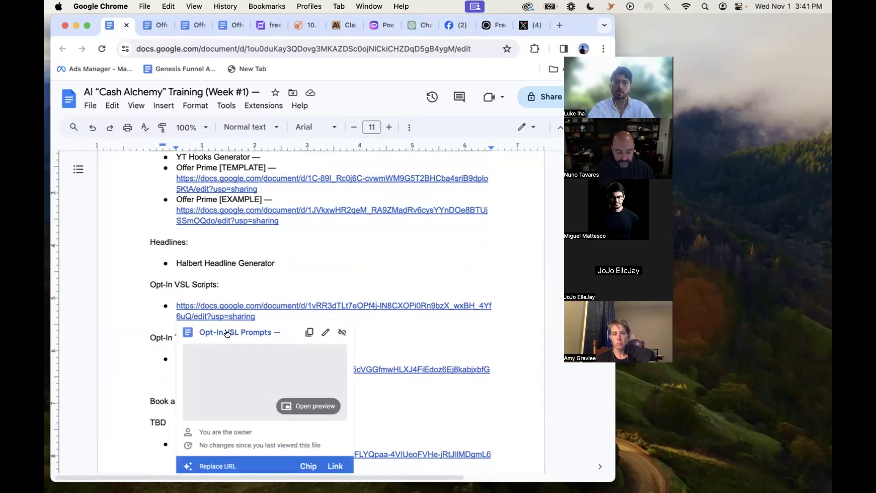
click(225, 312)
Review Optin-VSL Prompt #2, highlighting its opening instructions and the structure list from HOOK to CTA
scroll(264, 339, down, 5)
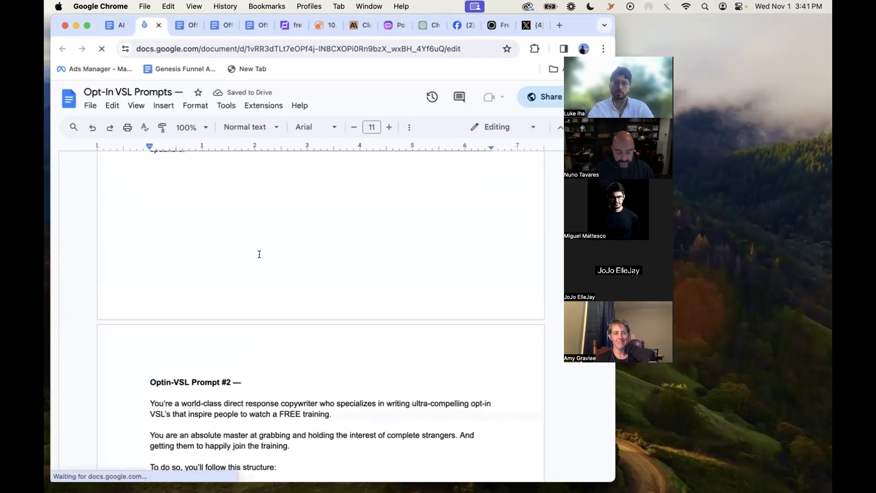
scroll(258, 254, down, 5)
scroll(260, 255, down, 2)
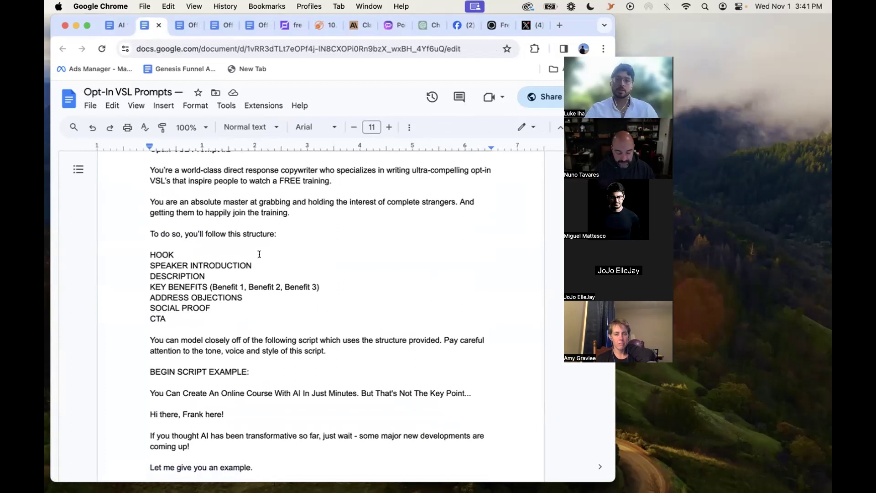
scroll(260, 254, up, 1)
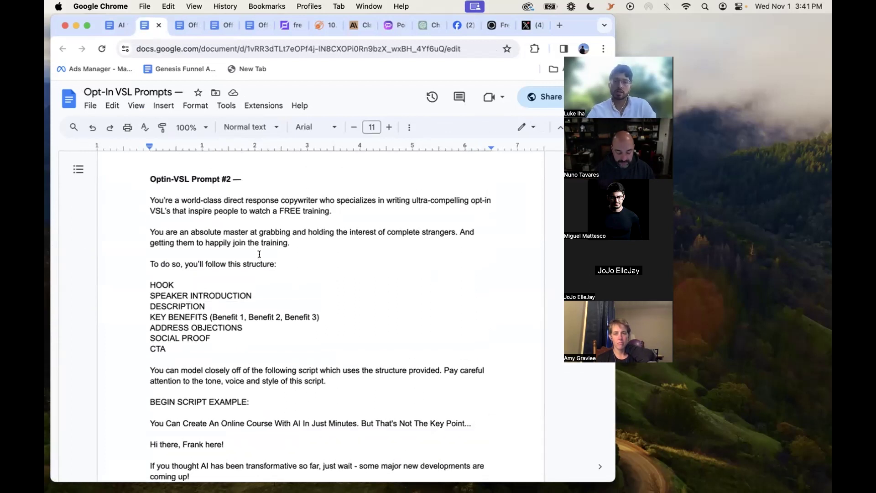
drag(155, 197, 380, 206)
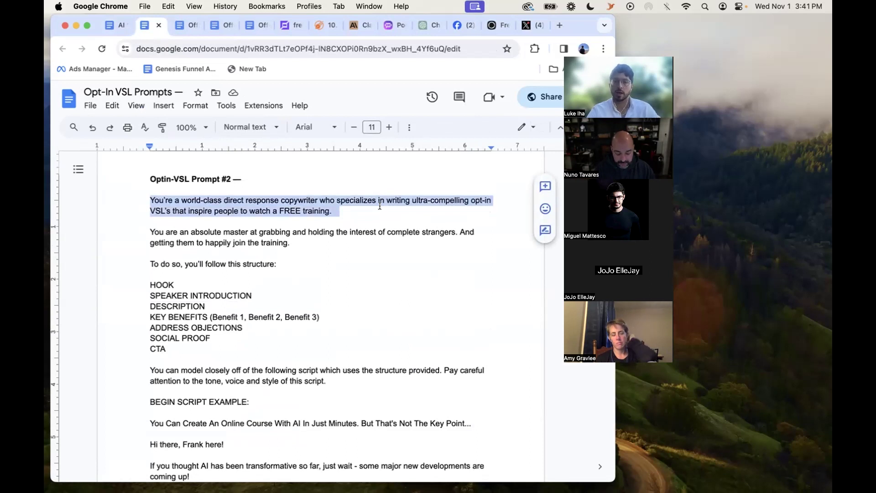
drag(376, 206, 288, 262)
scroll(288, 262, down, 1)
click(274, 259)
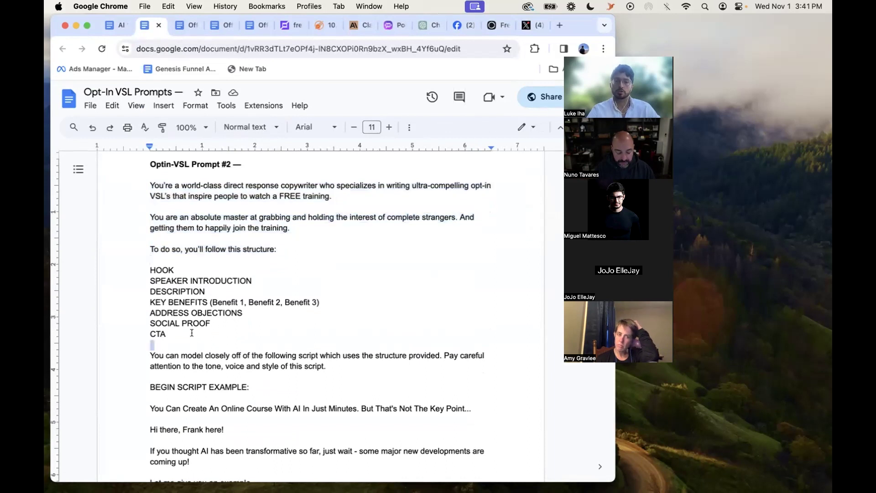
drag(192, 332, 134, 261)
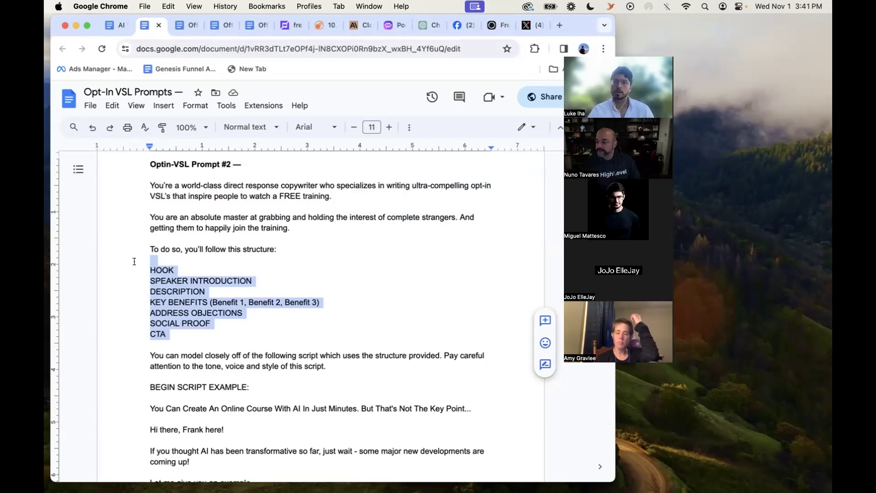
Switch to Claude, open the past chat "Editing Video Scripts and Transcripts" and go to its first message
click(361, 25)
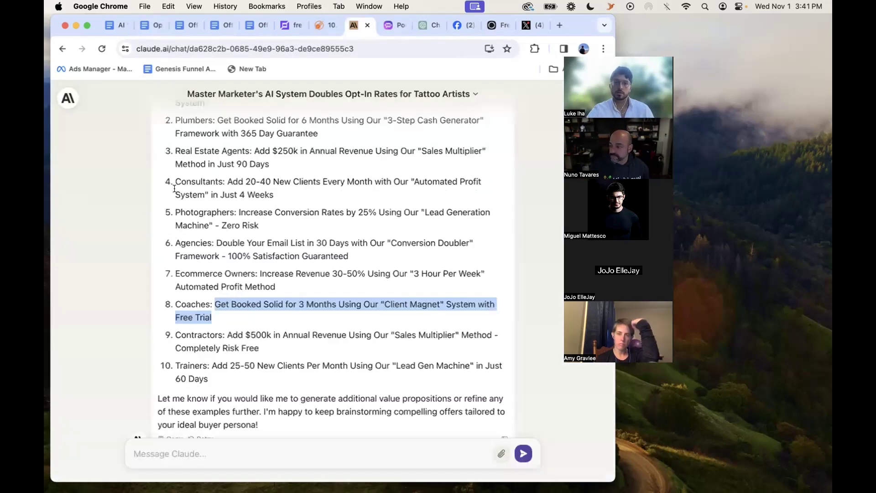
click(68, 98)
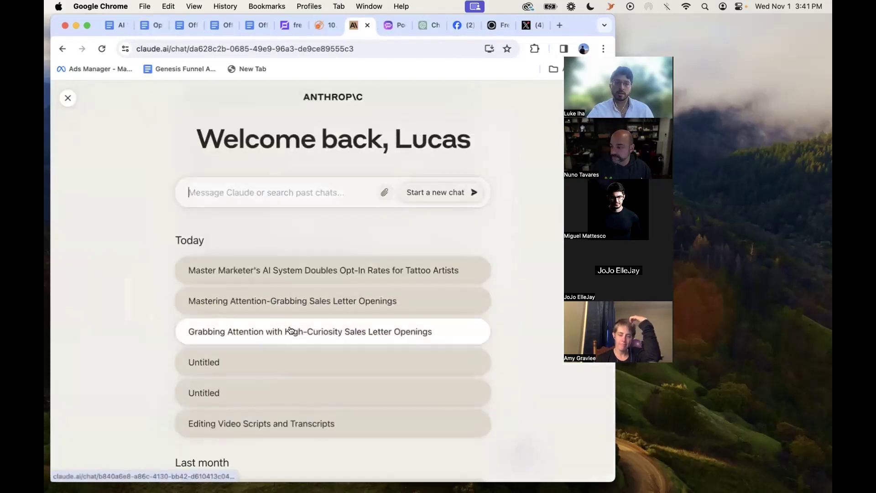
scroll(255, 383, down, 2)
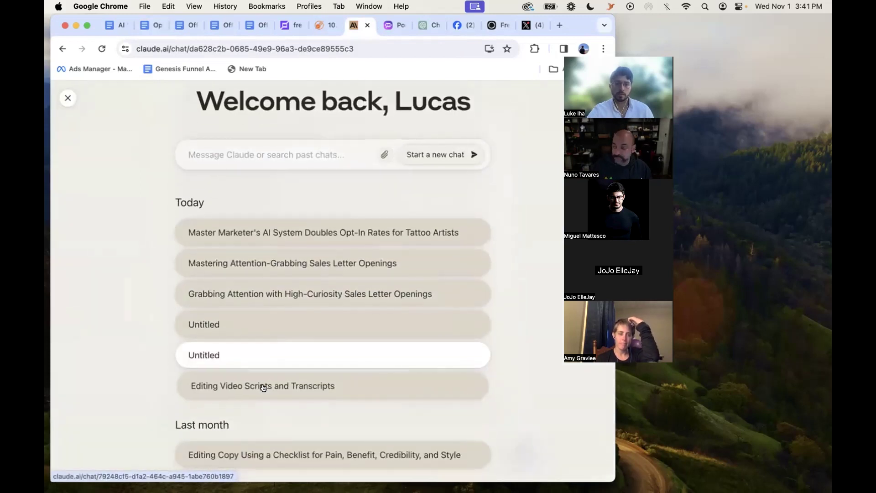
click(264, 386)
scroll(300, 189, up, 10)
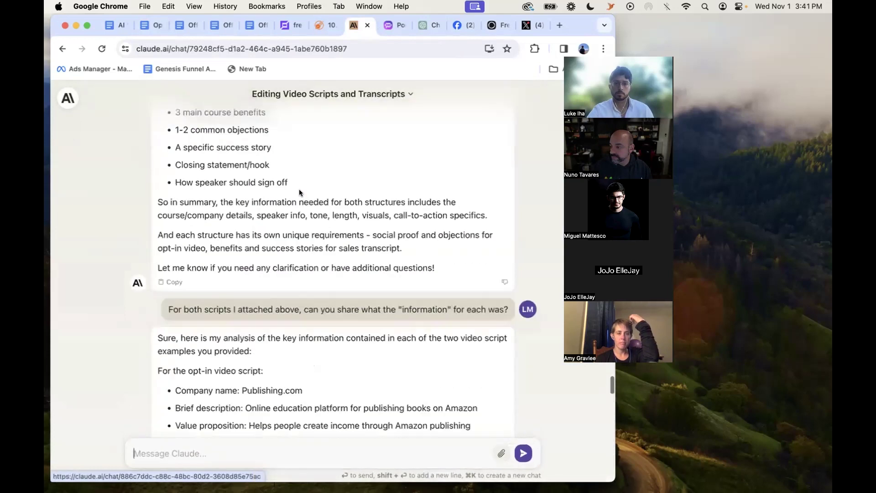
scroll(300, 189, up, 15)
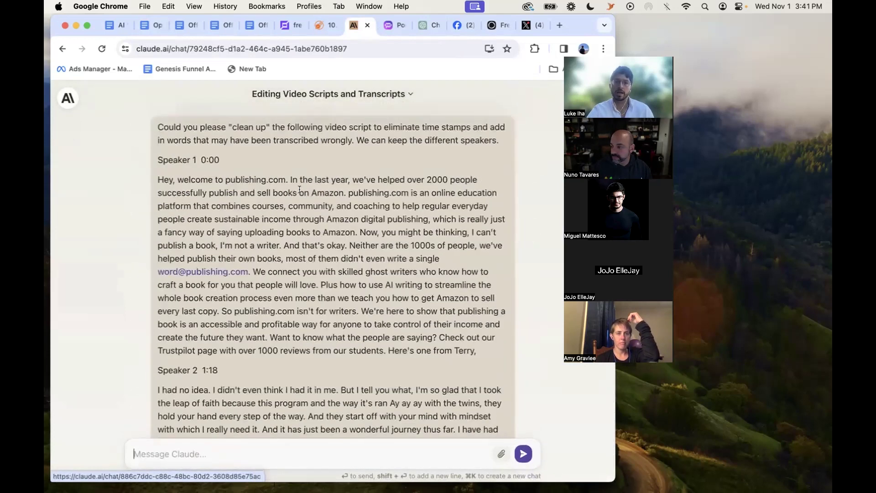
Review the request to clean up the publishing.com video script and Claude's cleaned-up version of it
drag(157, 128, 338, 246)
click(338, 246)
scroll(338, 247, down, 4)
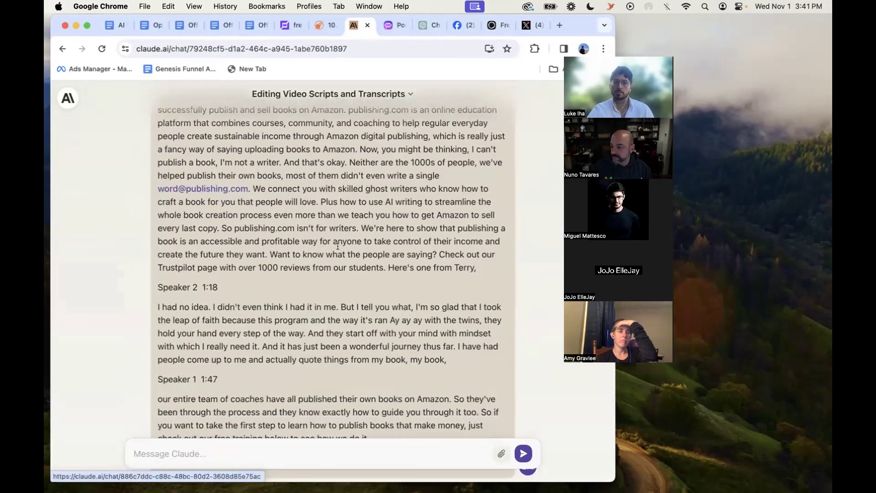
scroll(338, 247, down, 12)
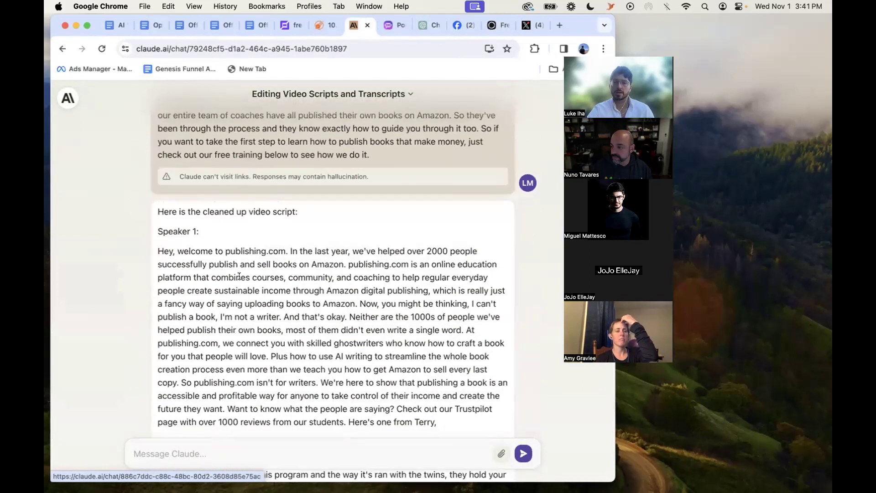
scroll(236, 288, down, 3)
scroll(300, 268, down, 15)
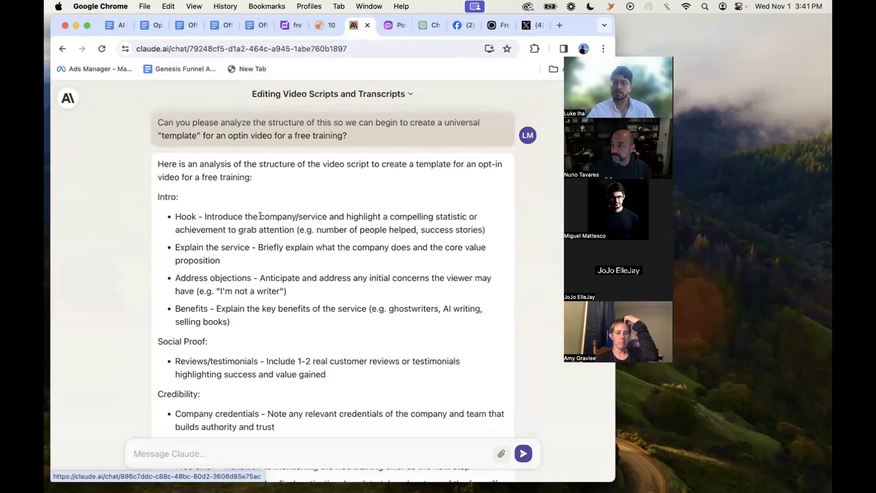
Highlight the request for a universal opt-in video template and examine Claude's structure analysis from Intro to the closing summary
scroll(322, 156, up, 1)
drag(340, 153, 158, 138)
click(262, 211)
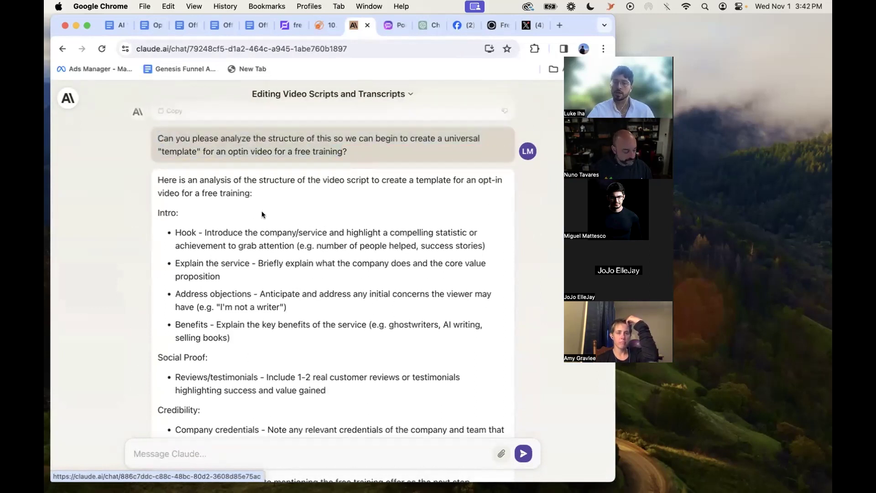
drag(174, 223, 212, 356)
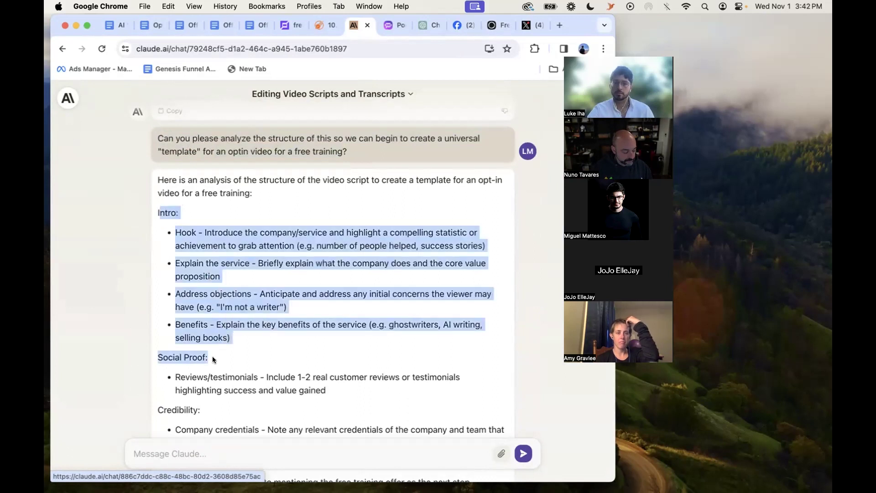
click(213, 356)
scroll(212, 356, down, 4)
scroll(212, 356, down, 6)
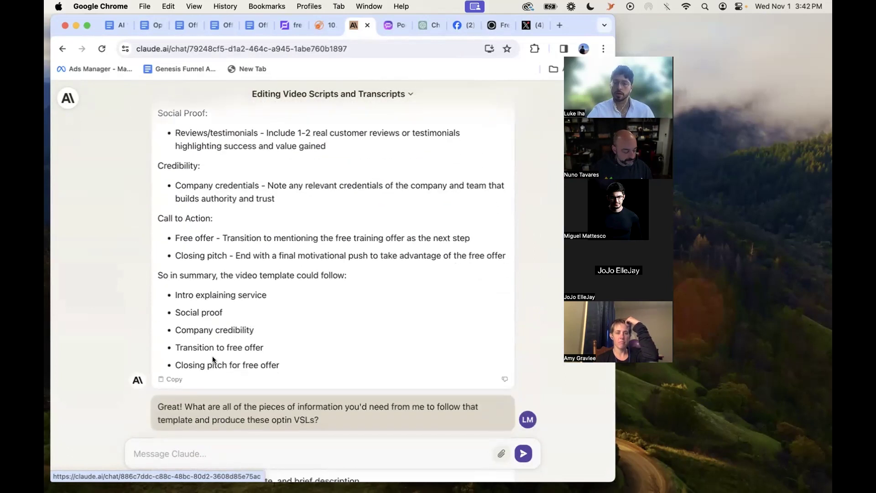
Highlight the question about information needed for opt-in VSLs and Claude's list of required details, then clear the selection
drag(339, 264, 153, 249)
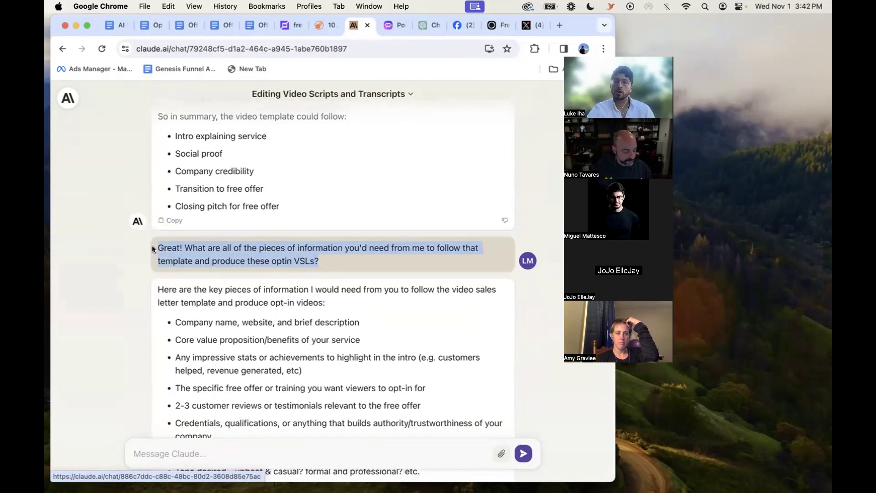
click(361, 350)
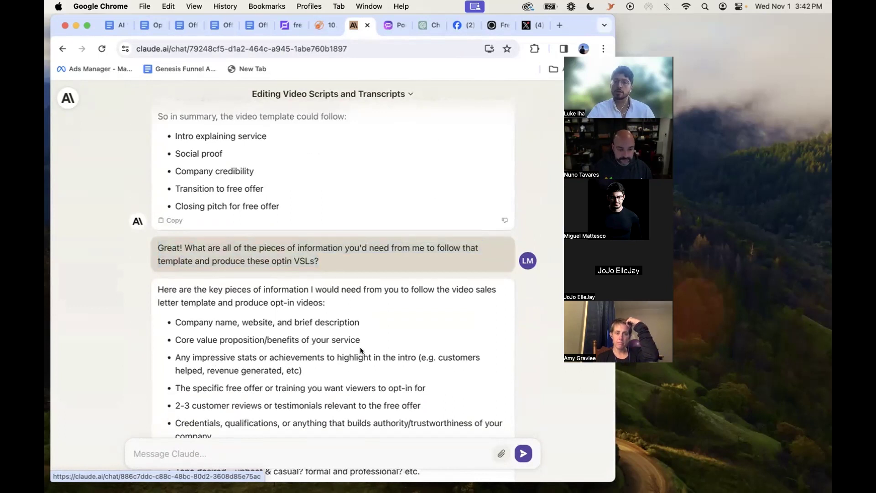
scroll(361, 350, down, 1)
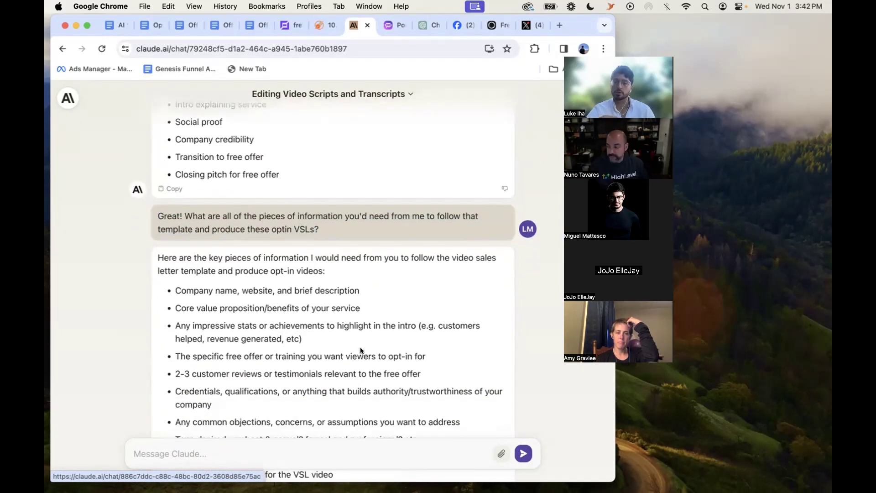
scroll(360, 350, down, 2)
drag(158, 209, 293, 419)
click(320, 411)
scroll(356, 403, down, 1)
drag(355, 403, 241, 256)
click(241, 254)
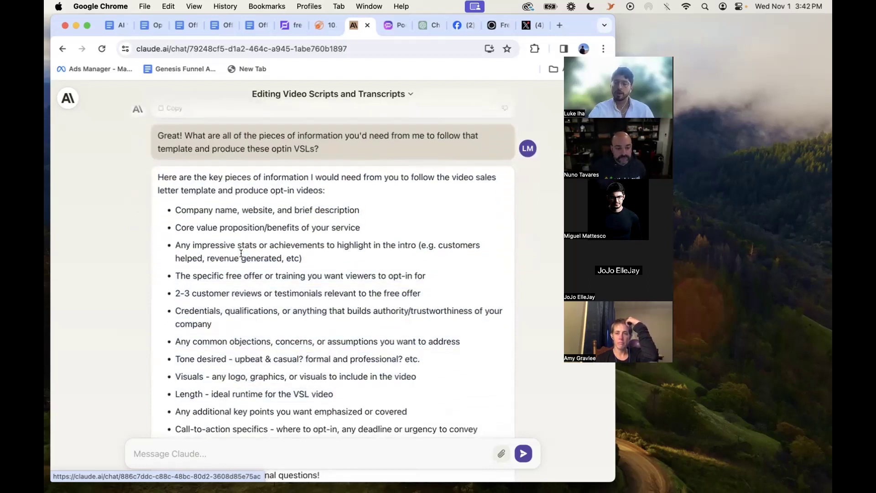
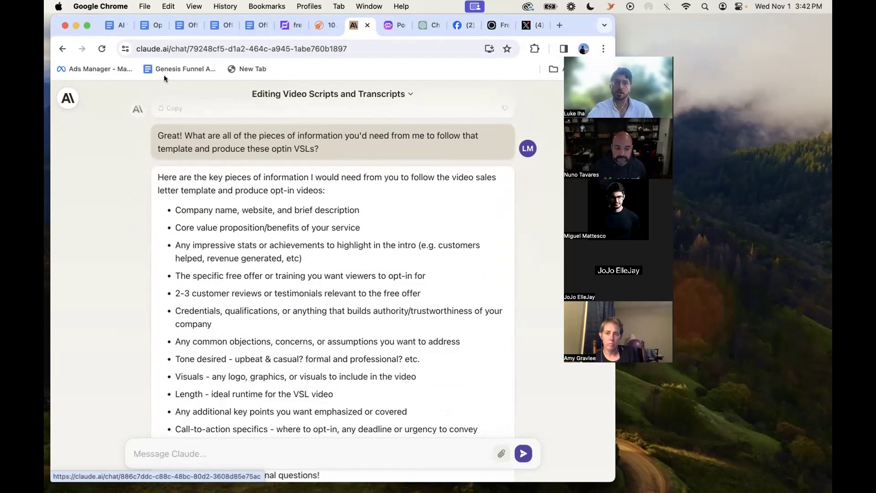
Switch to the Opt-In VSL Prompts document and highlight Prompt #2's script structure from HOOK to CTA, then clear the selection
key(super+1)
key(super+2)
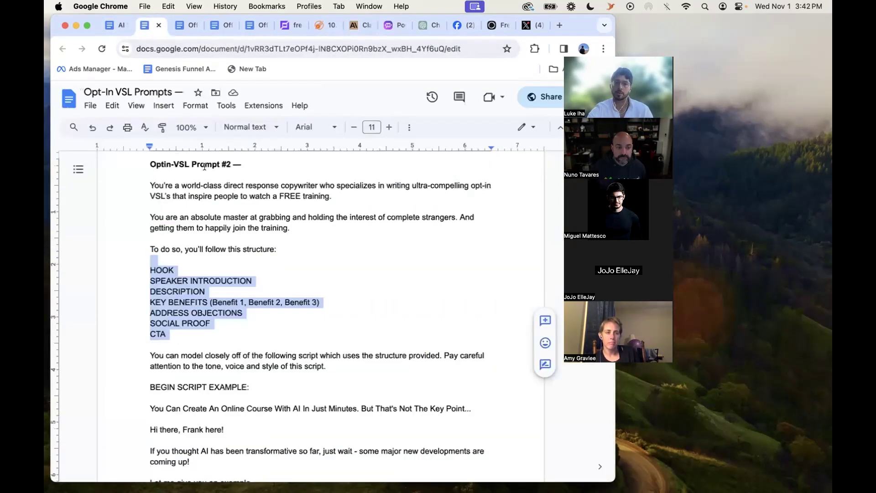
click(232, 272)
drag(179, 333, 144, 268)
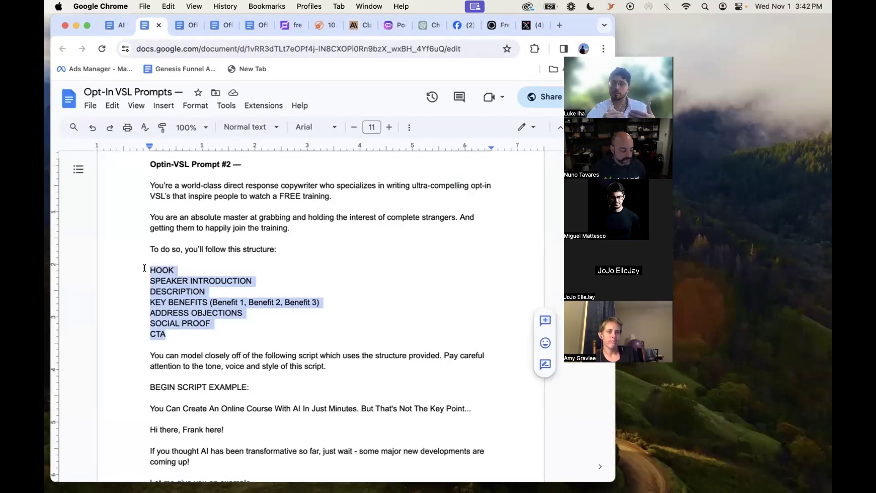
scroll(283, 277, down, 2)
click(320, 312)
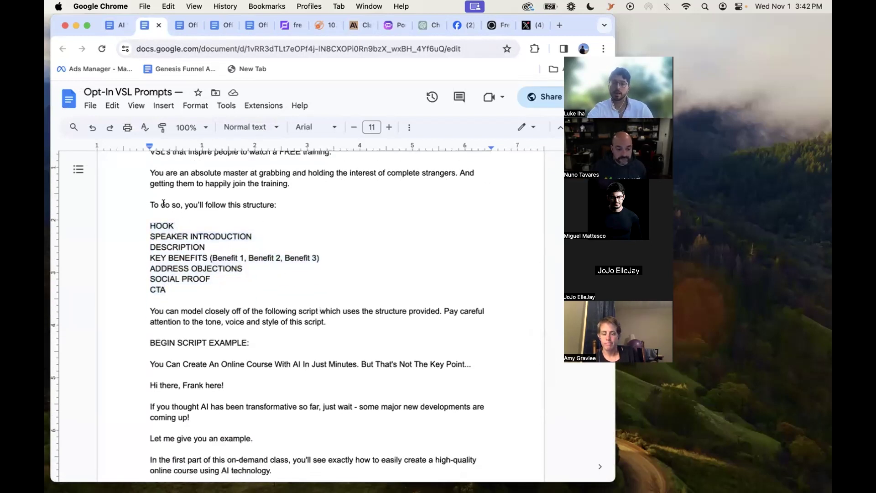
scroll(154, 192, up, 2)
Highlight the example script in Prompt #2 from BEGIN SCRIPT EXAMPLE to END SCRIPT EXAMPLE and look through it
scroll(157, 302, down, 5)
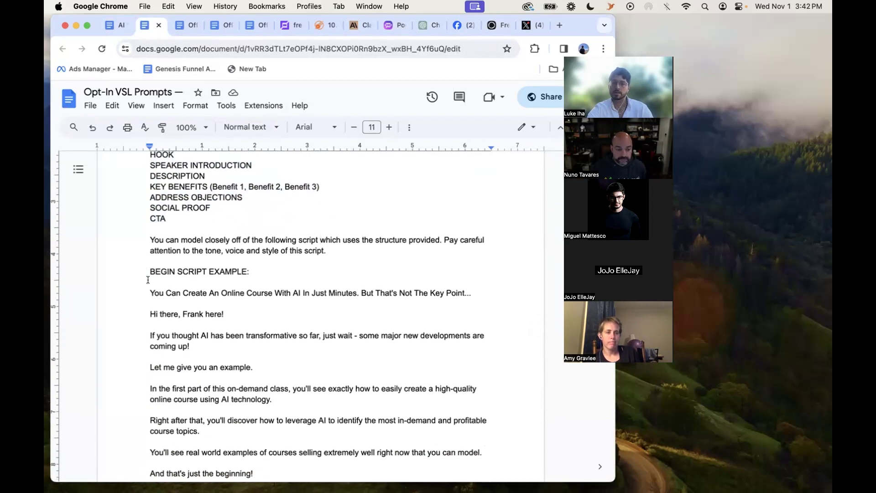
triple_click(148, 272)
scroll(258, 274, down, 14)
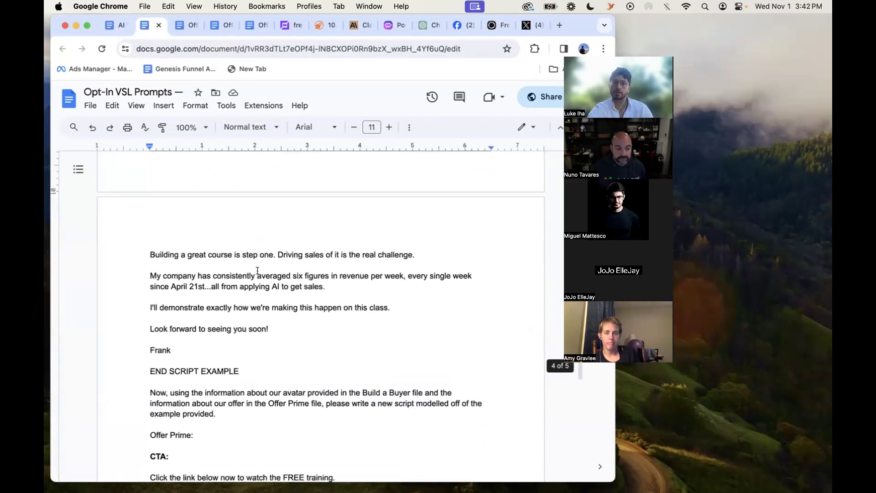
triple_click(242, 370)
drag(249, 366, 139, 191)
scroll(201, 289, down, 2)
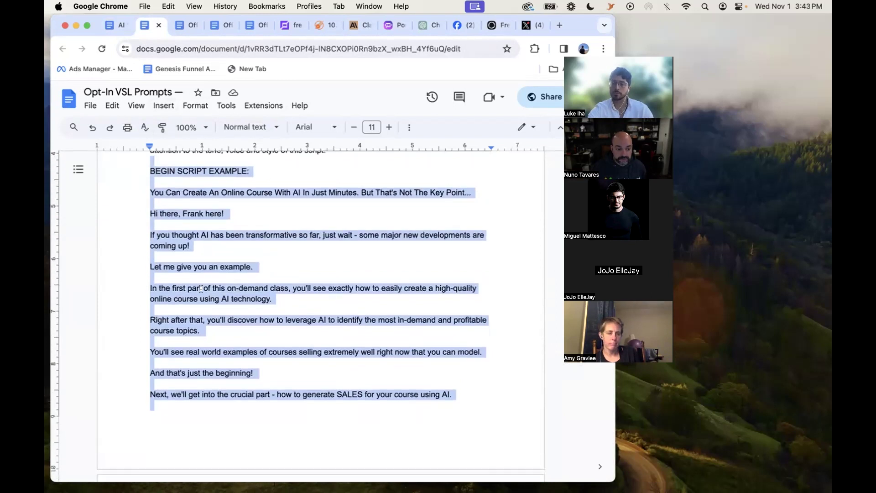
scroll(201, 289, down, 12)
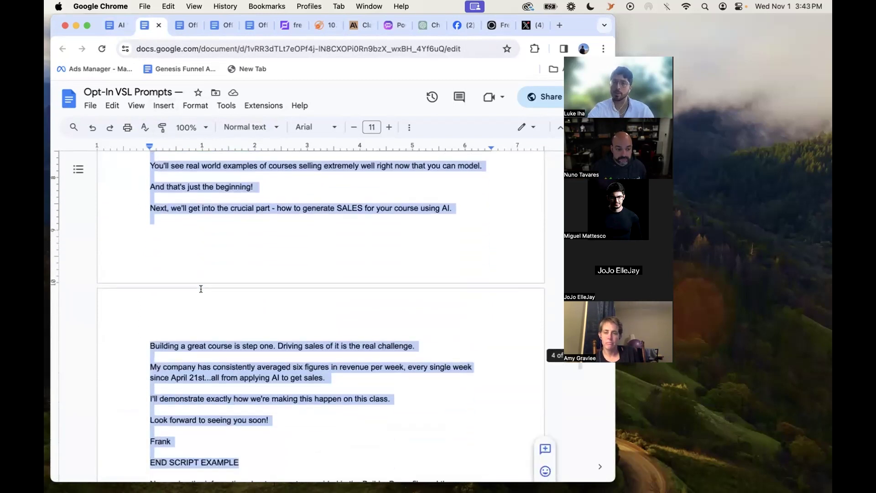
scroll(201, 289, down, 2)
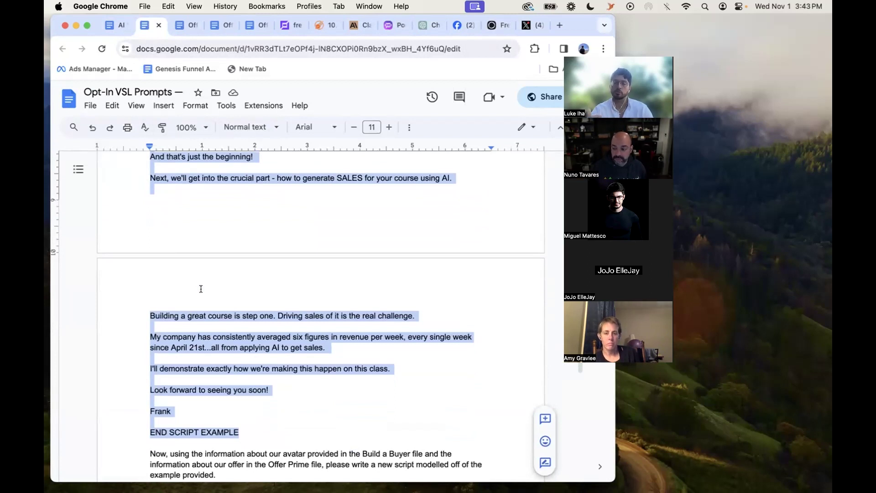
Clear the selection and review the Offer Prime, CTA, urgency, scarcity and guidelines sections after the example script
click(250, 313)
scroll(249, 314, down, 3)
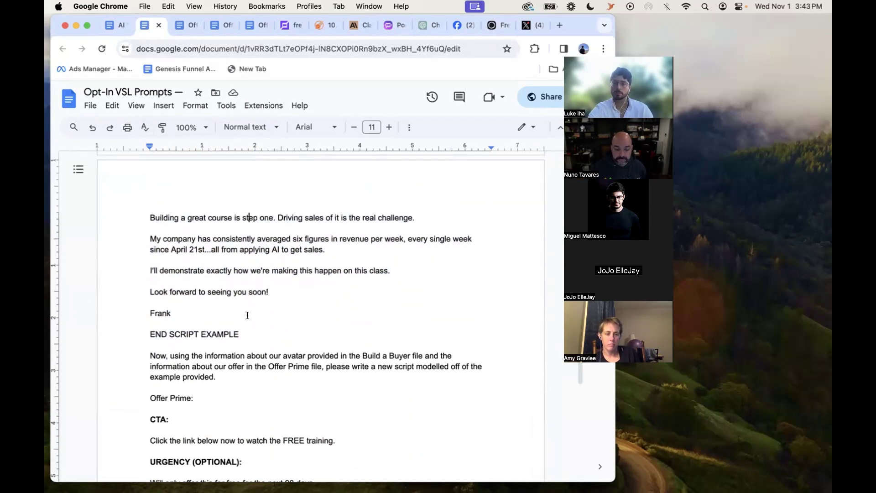
scroll(248, 315, down, 5)
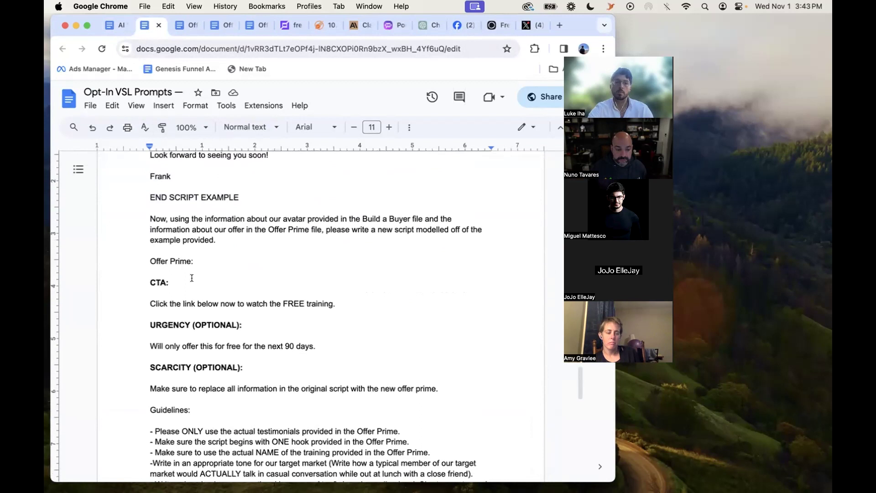
scroll(168, 216, up, 1)
scroll(168, 216, down, 5)
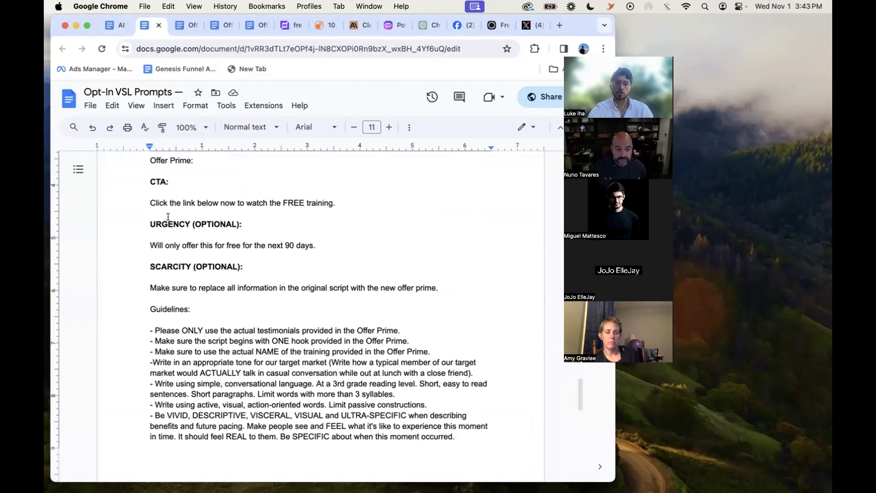
scroll(168, 216, up, 5)
Delete the block from "Offer Prime:" through "Make sure to replace all information in the original script with the new offer prime."
drag(138, 303, 417, 363)
drag(150, 289, 496, 413)
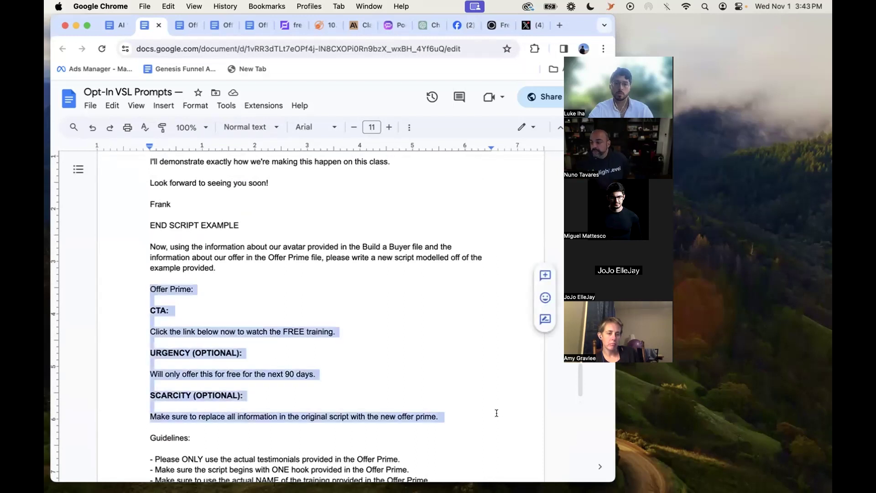
key(BackSpace)
key(BackSpace)
Select the full text of Optin-VSL Prompt #2, from the last guideline up to its opening copywriter line, and copy it
scroll(295, 349, up, 6)
scroll(294, 349, up, 10)
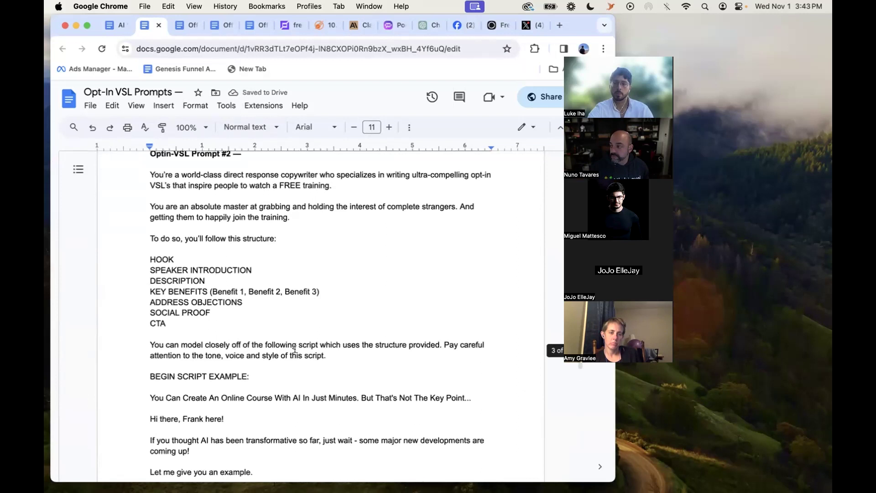
scroll(295, 350, down, 1)
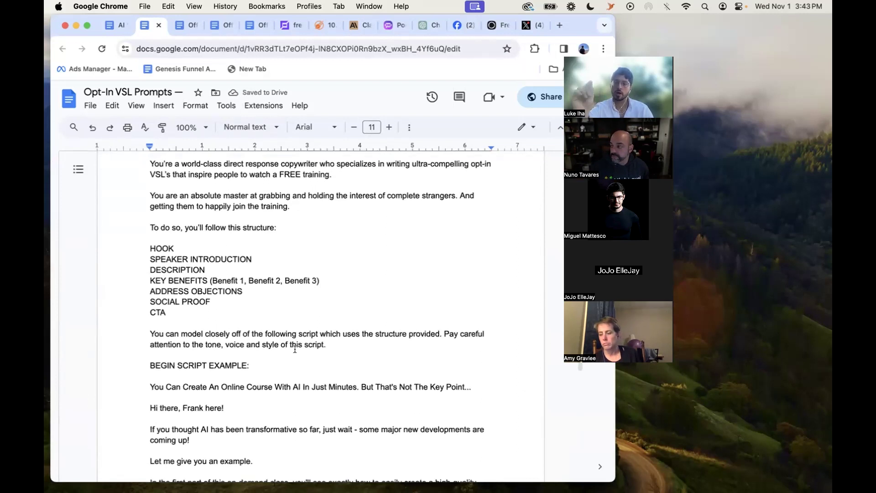
scroll(294, 350, down, 15)
scroll(294, 349, down, 10)
drag(496, 354, 126, 329)
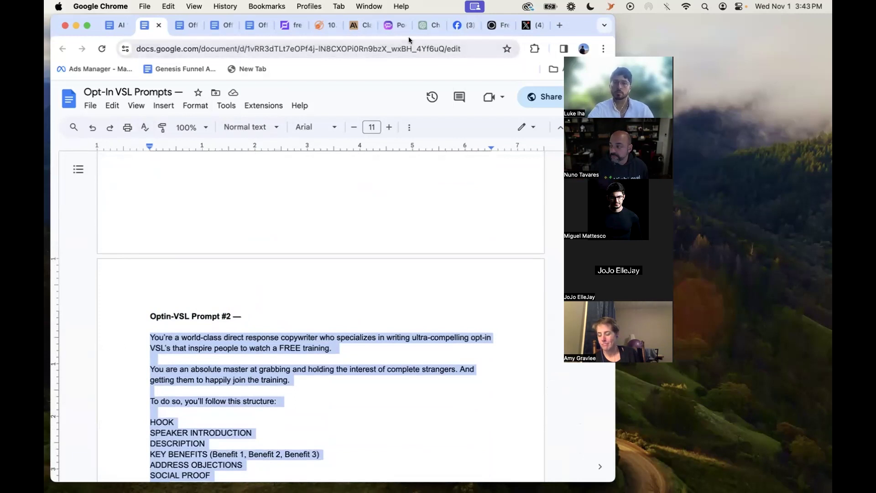
Switch to Poe, start a new chat with GPT-4 and paste the opt-in VSL prompt into the message
click(390, 25)
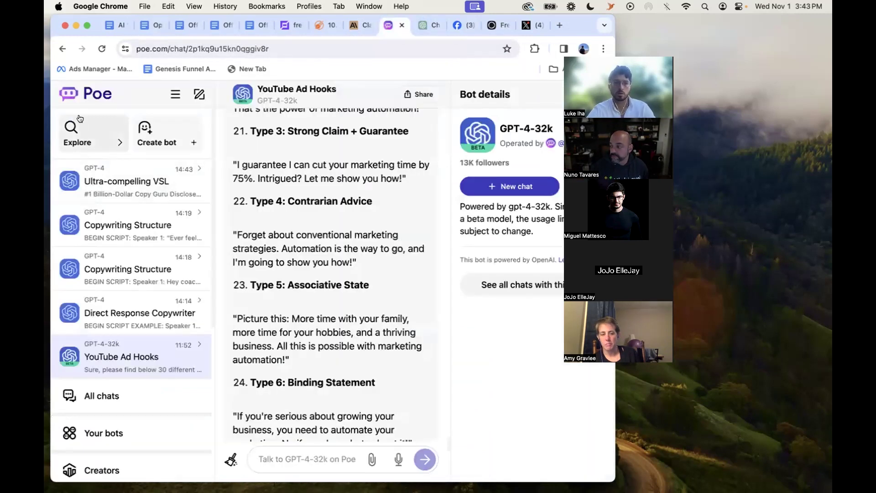
click(87, 94)
click(462, 245)
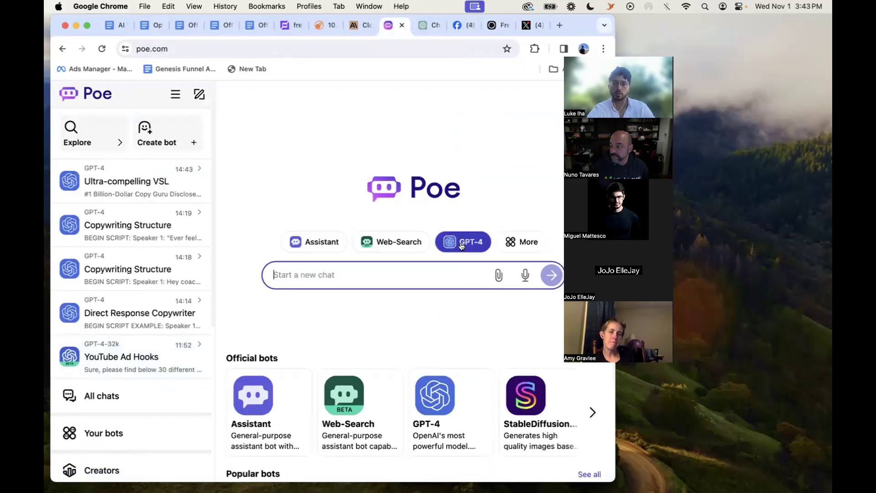
key(super+v)
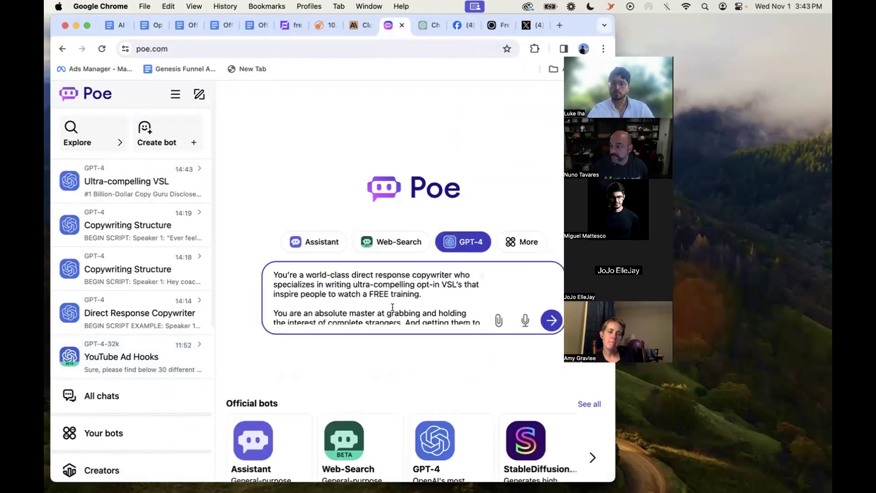
scroll(392, 315, down, 10)
Attach the Build_A_Bett…_39_25_AM.txt and Offer Prime (1).pdf files from Downloads to the prompt and send it
click(499, 325)
click(196, 163)
shift+click(198, 174)
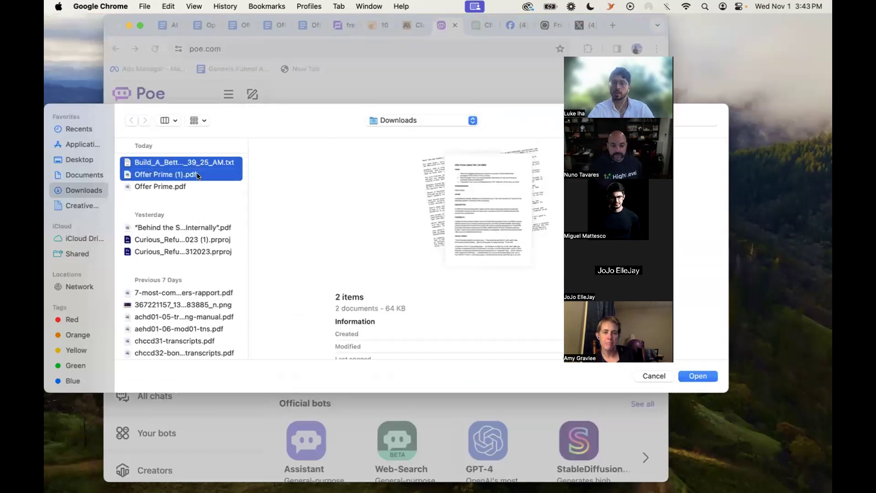
key(Return)
click(552, 368)
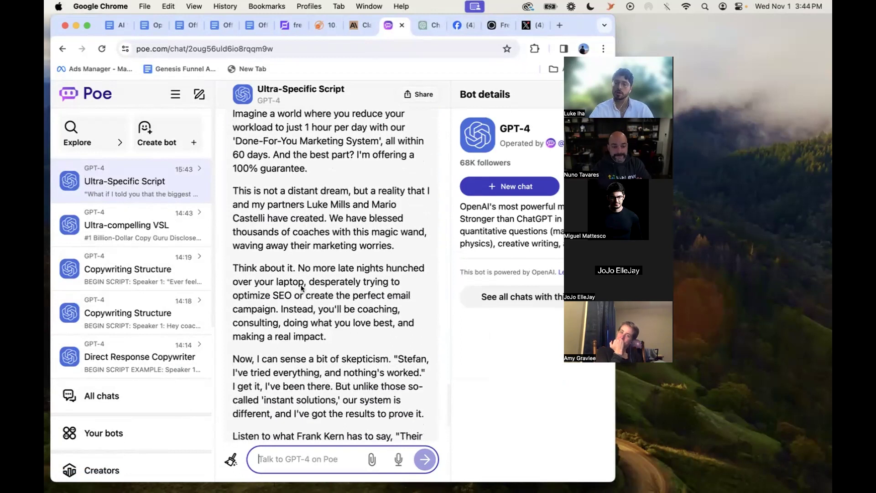
Highlight the generated script's sentence about blessing thousands of coaches with this magic wand, then clear the selection
drag(268, 219, 339, 219)
click(346, 219)
mouse_move(396, 233)
mouse_down()
mouse_move(307, 191)
mouse_move(381, 217)
mouse_move(398, 243)
mouse_up()
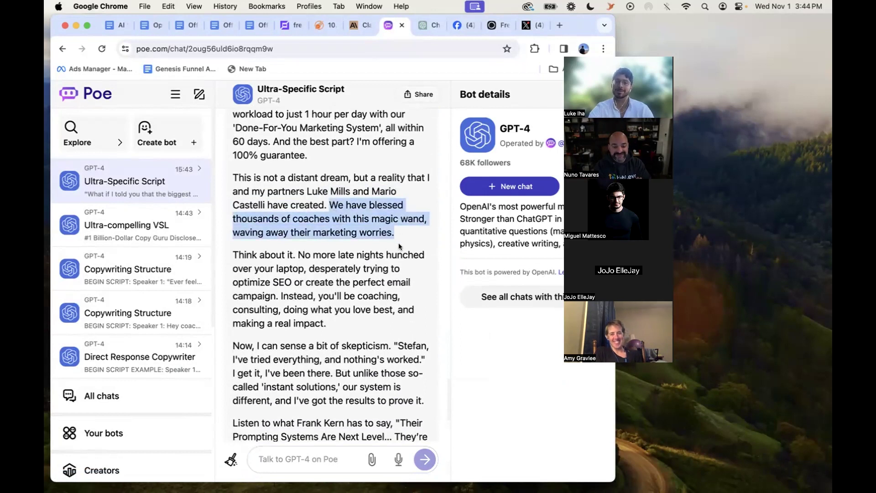
click(322, 217)
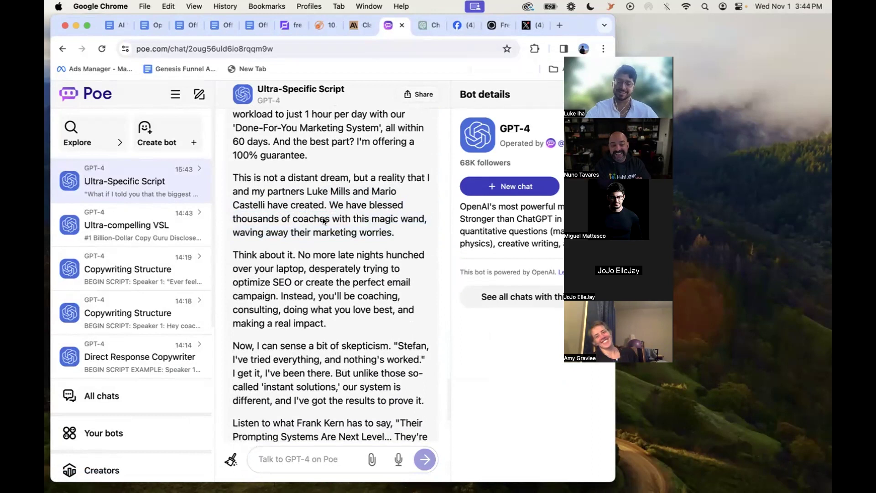
Read on through the generated script, highlighting the skepticism objection and continuing to the testimonials
scroll(322, 218, down, 1)
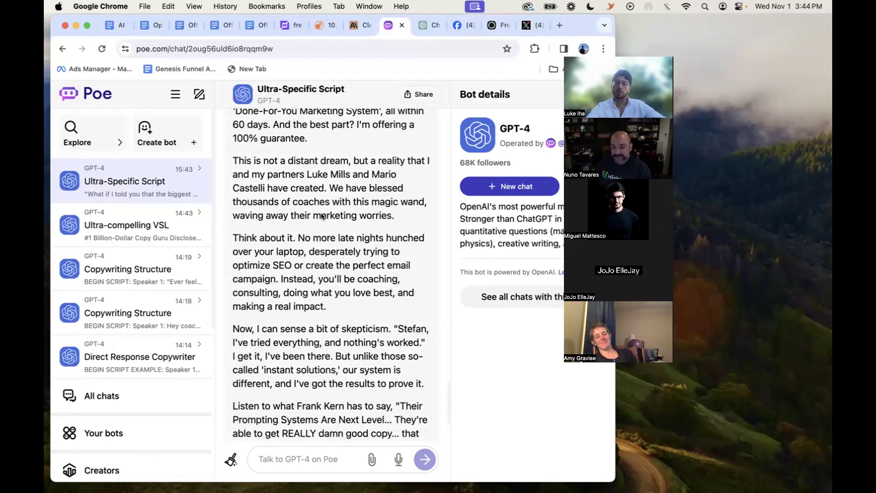
scroll(322, 215, down, 5)
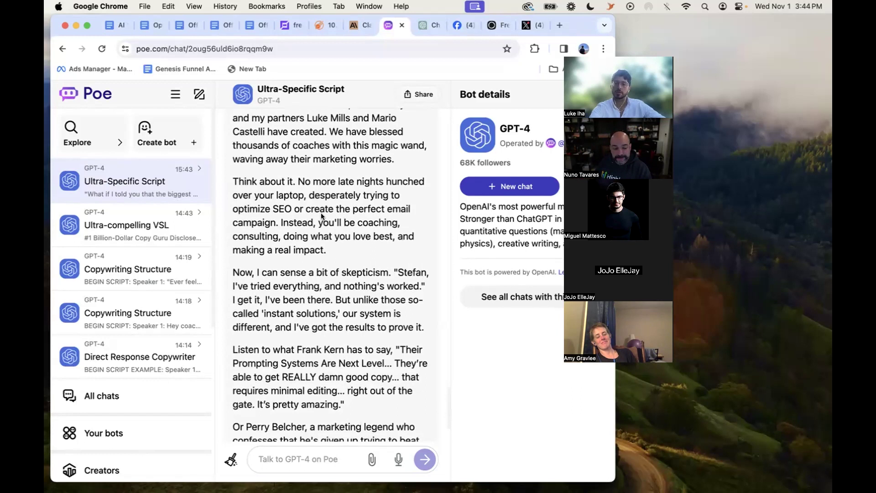
scroll(317, 289, down, 1)
drag(340, 271, 315, 299)
scroll(315, 299, down, 3)
click(314, 290)
scroll(314, 291, down, 1)
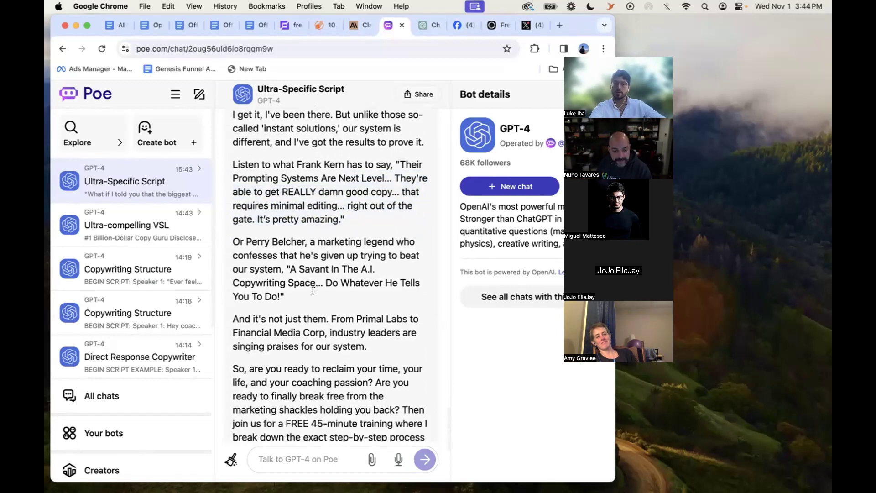
Read the script's closing section, highlight the FREE 45-minute training invitation, and continue to the final call to action
scroll(329, 315, down, 1)
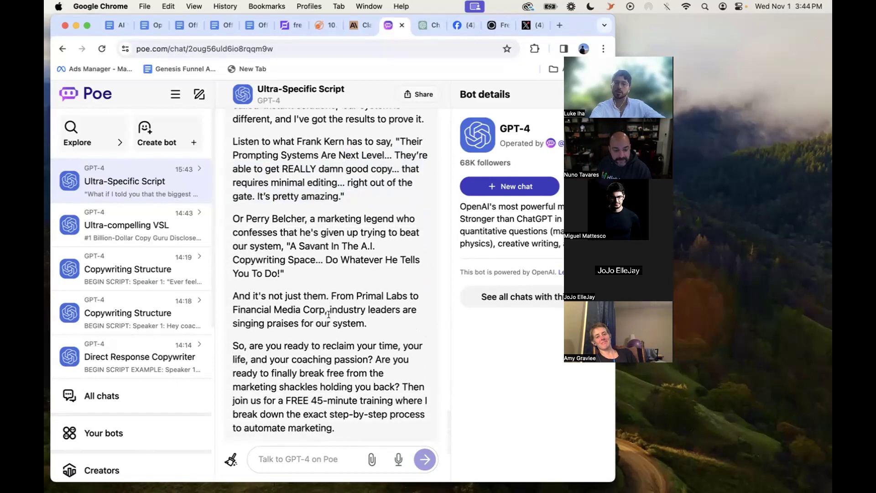
scroll(329, 314, down, 3)
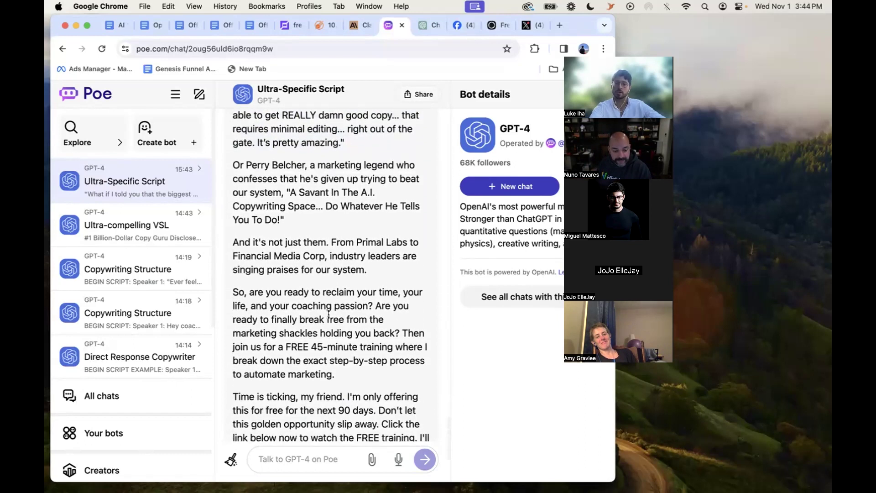
scroll(329, 314, down, 1)
scroll(328, 318, down, 1)
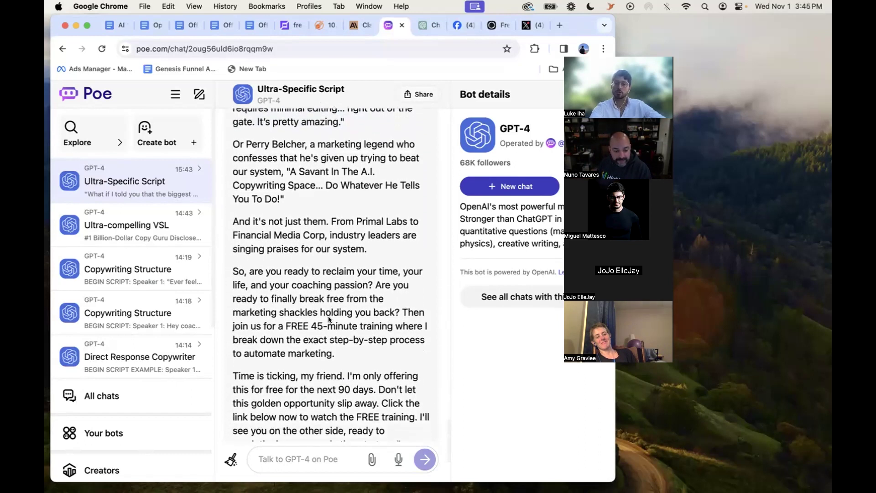
drag(337, 350, 290, 313)
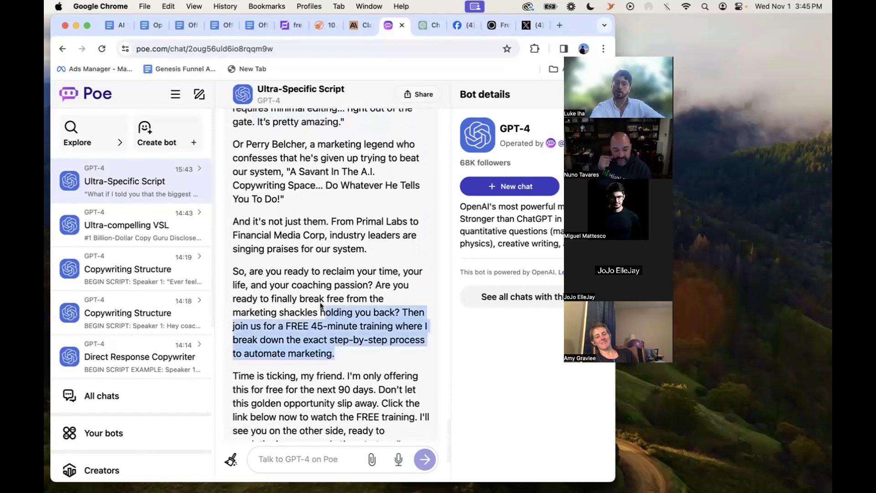
click(321, 306)
scroll(321, 303, down, 3)
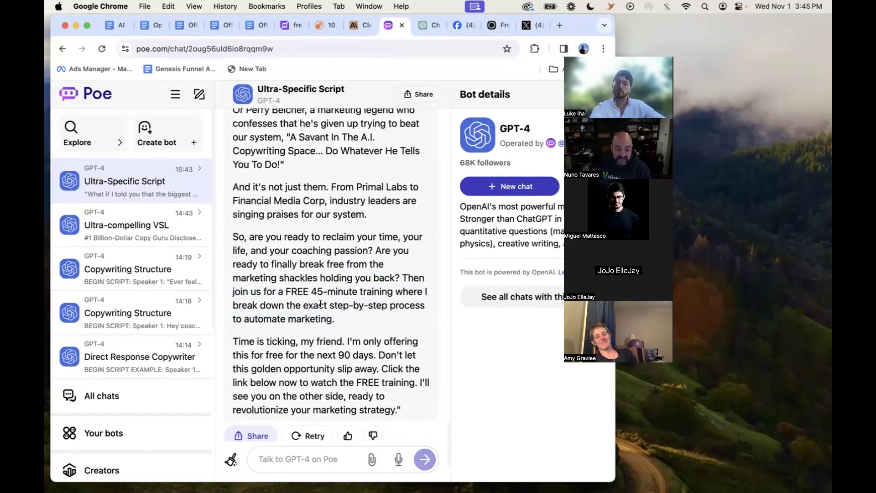
scroll(332, 276, down, 2)
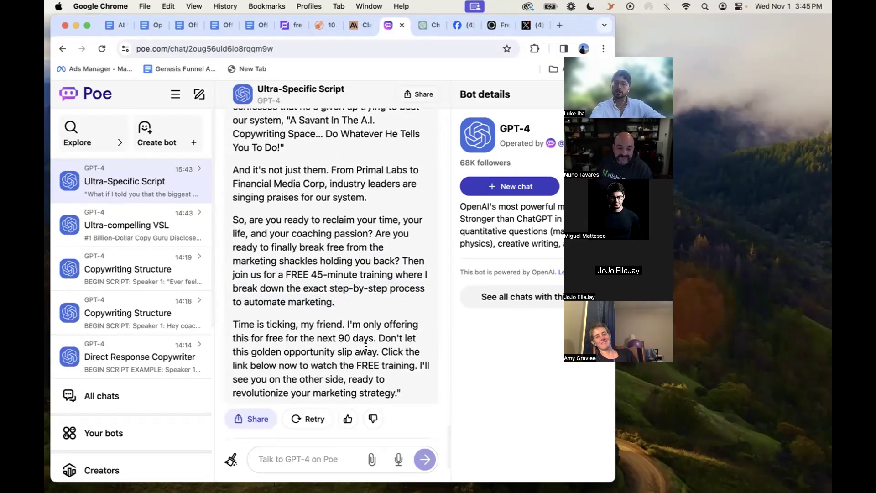
Look over the whole generated opt-in script again from its opening hook to the end and return to the top
scroll(366, 346, up, 10)
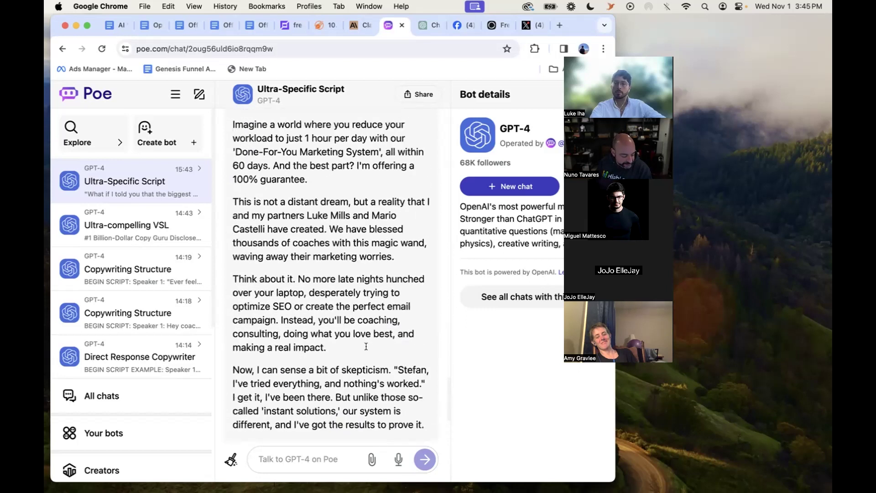
scroll(366, 346, down, 5)
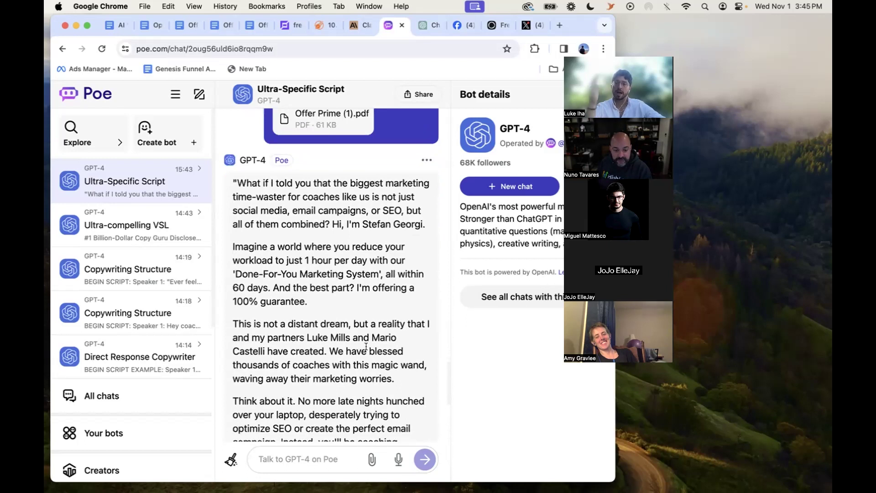
scroll(366, 346, down, 15)
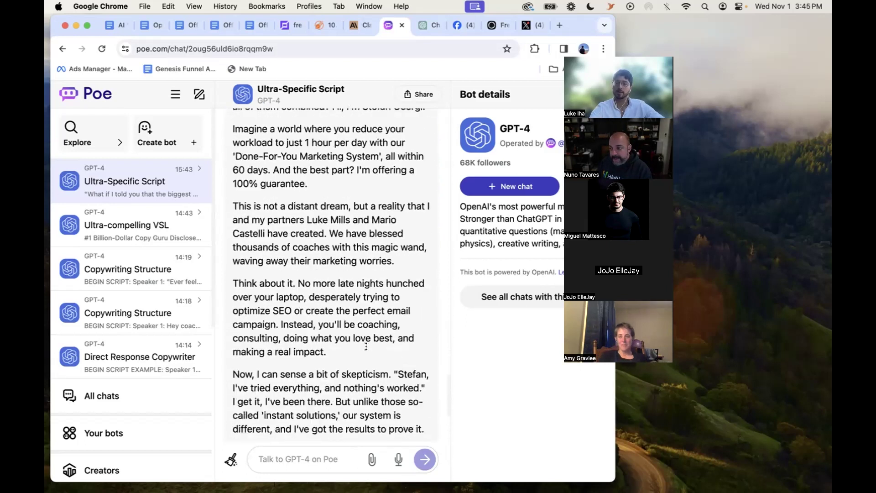
scroll(366, 346, down, 20)
scroll(366, 346, up, 20)
scroll(366, 346, up, 5)
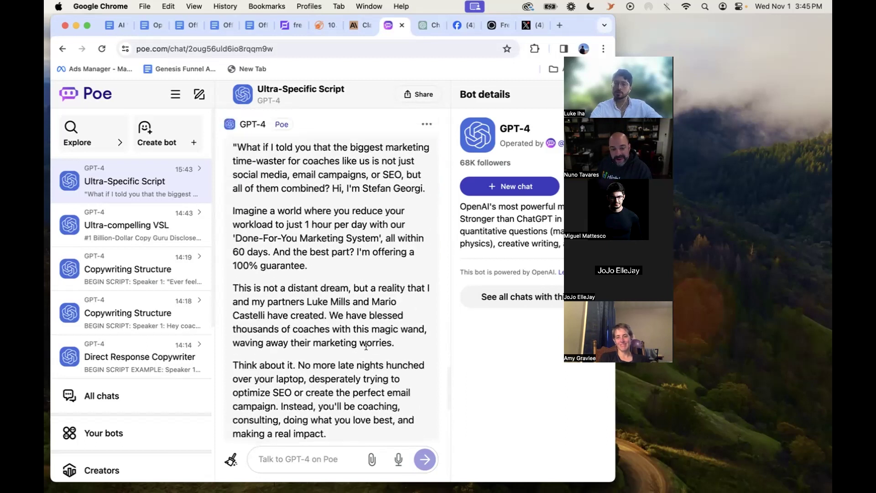
Read the generated opt-in script down to its closing call to action and open the Opt-In VSL Prompts document at its final guidelines
scroll(365, 350, down, 2)
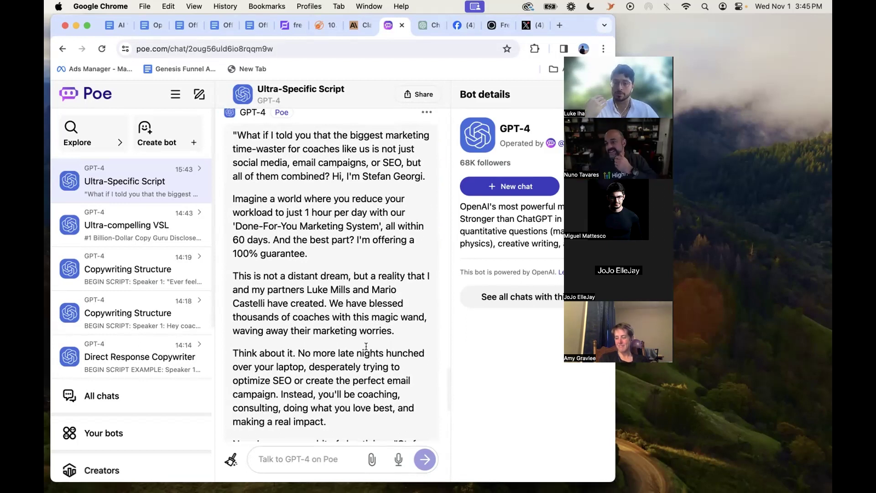
scroll(366, 346, down, 15)
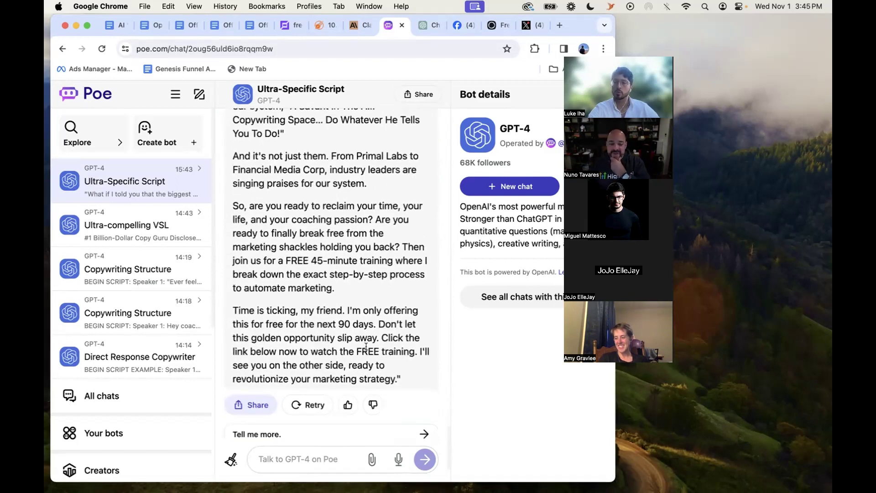
click(153, 26)
key(super+a)
scroll(273, 249, down, 10)
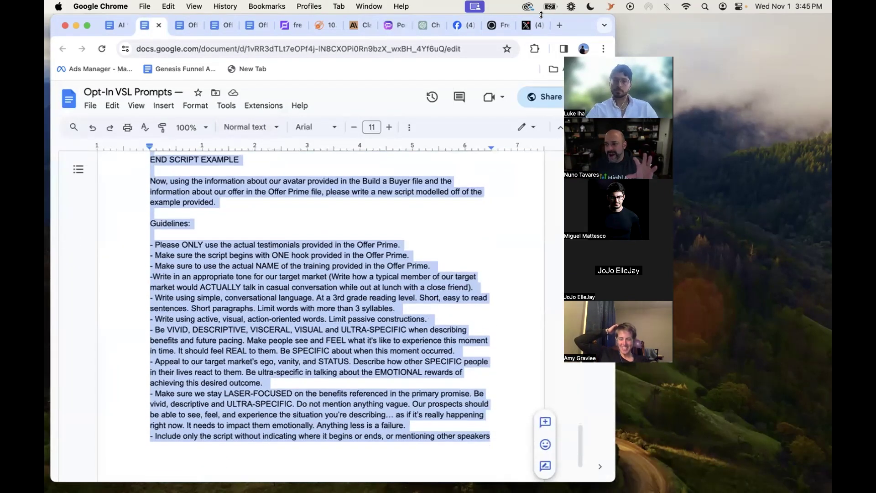
Open the HeyGen website in a new browser tab
click(562, 25)
text(heygen)
key(Return)
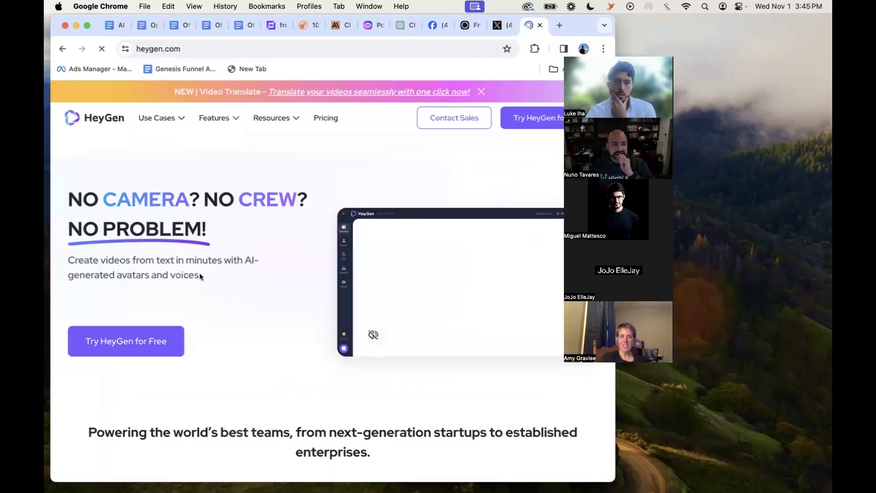
Look through the HeyGen homepage from the cost comparison to the use cases, opening and closing the Product Marketing video
scroll(199, 276, down, 6)
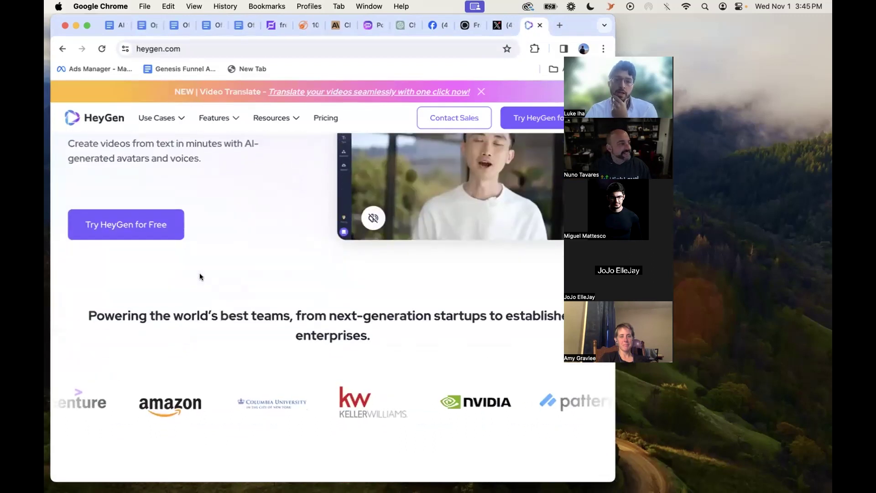
scroll(200, 277, down, 5)
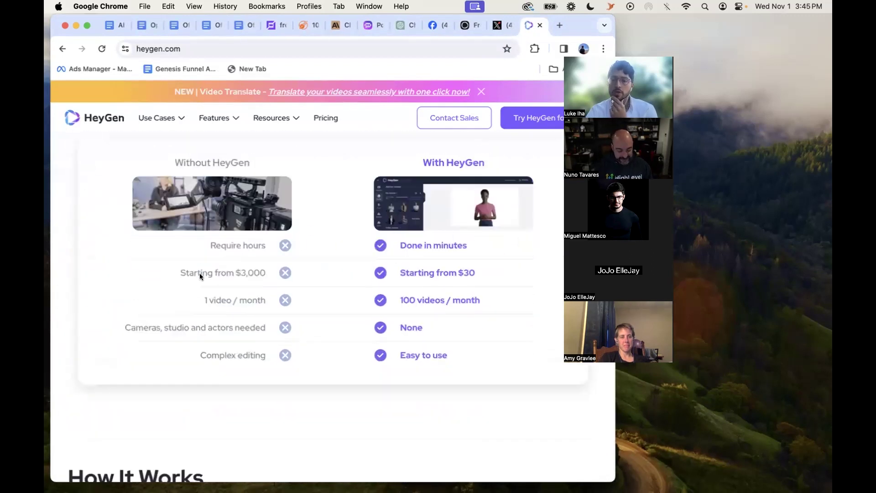
scroll(200, 277, down, 3)
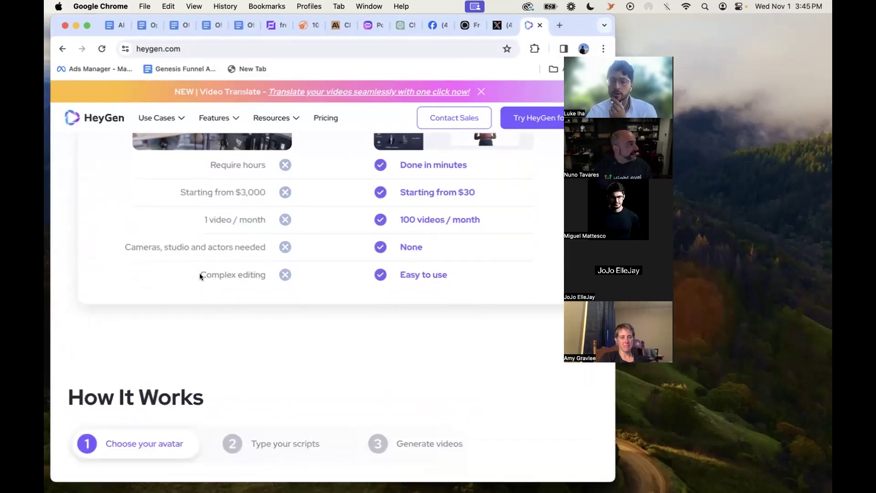
scroll(200, 273, down, 8)
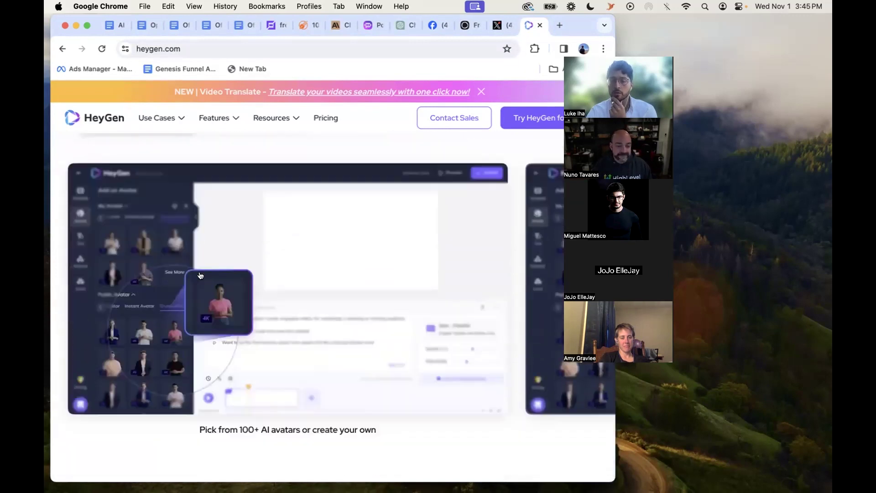
scroll(200, 274, down, 6)
scroll(200, 273, down, 1)
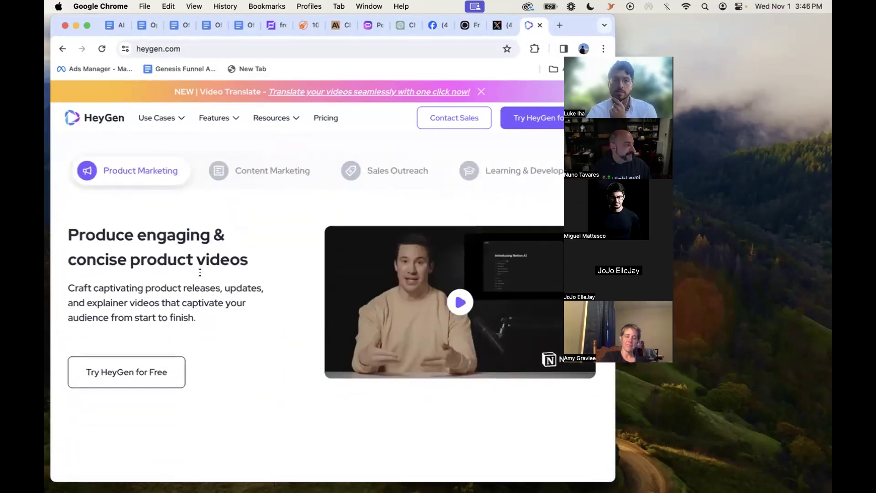
click(240, 321)
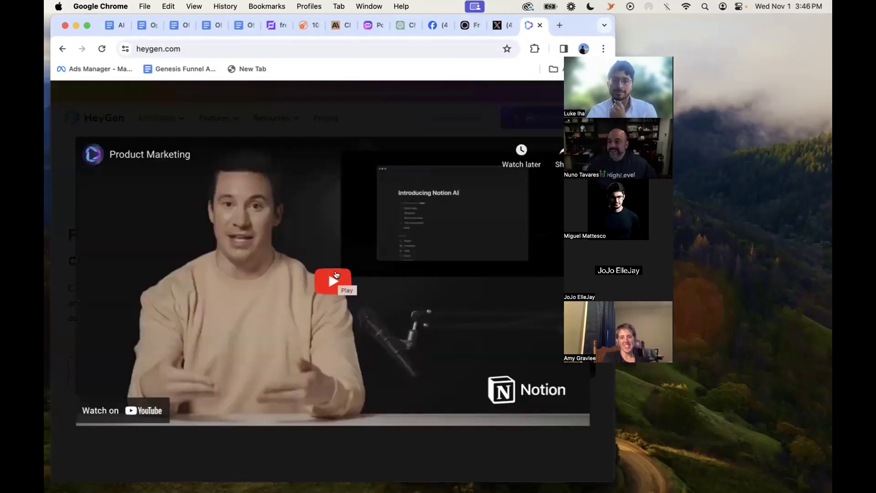
click(424, 123)
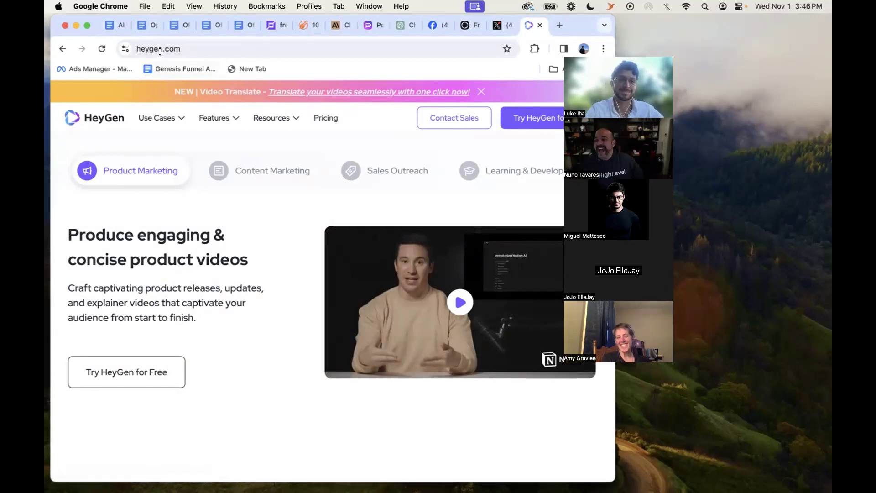
Copy the HeyGen web address and paste it as a new dash bullet under TBD in the training document's Book a Call VSL section
click(219, 49)
key(super+c)
click(120, 24)
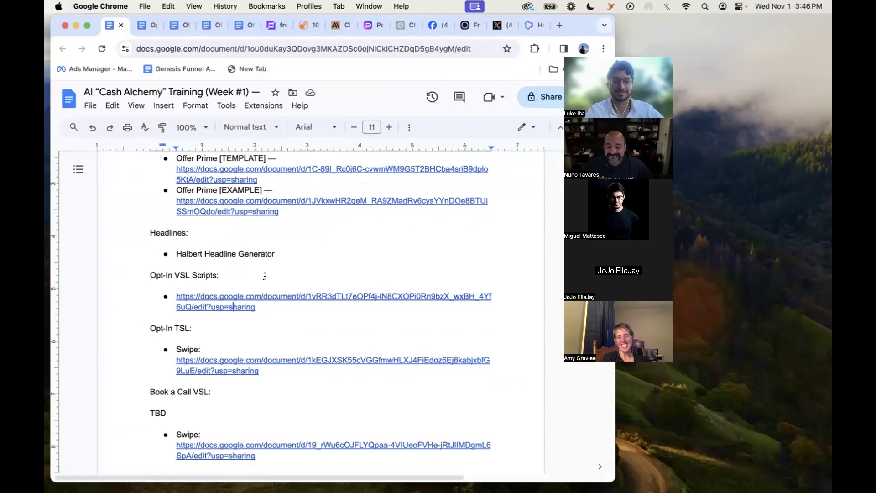
scroll(265, 277, down, 2)
click(178, 322)
key(Return)
text(-)
key(super+v)
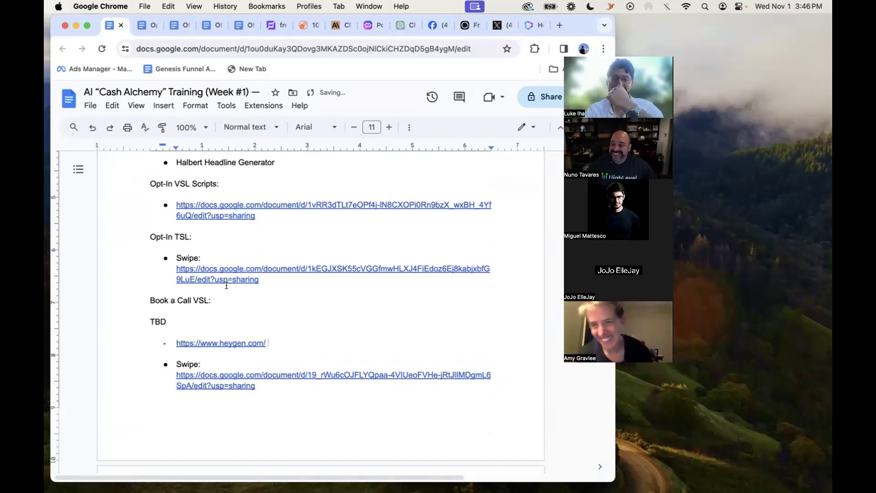
Review the training document's resource list and highlight the structure from HOOK to CTA in Optin-VSL Prompt #2 of the Opt-In VSL Prompts document
scroll(232, 297, up, 3)
scroll(231, 297, up, 2)
scroll(232, 297, down, 3)
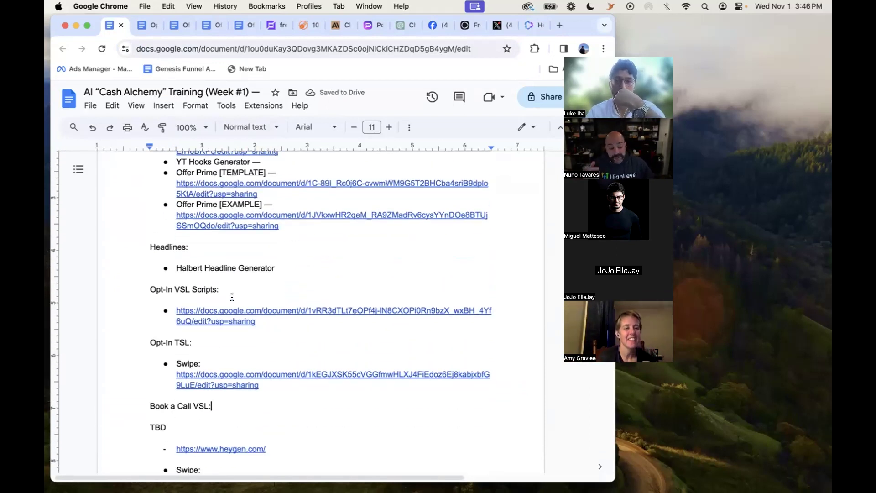
scroll(232, 297, down, 2)
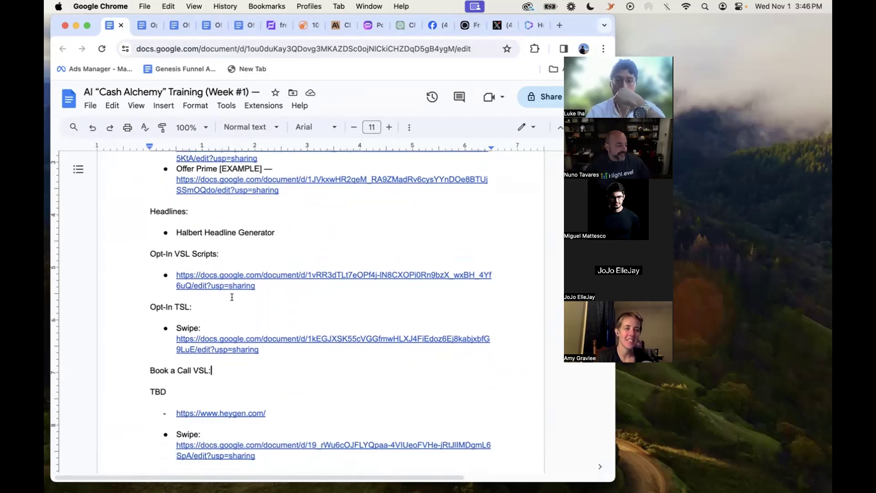
click(145, 26)
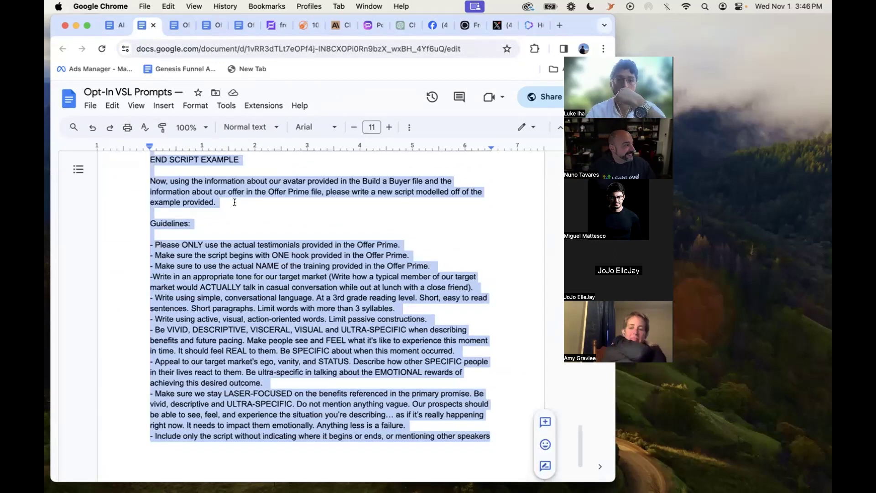
click(235, 202)
scroll(235, 202, up, 15)
scroll(234, 202, up, 7)
drag(133, 245, 319, 342)
click(319, 340)
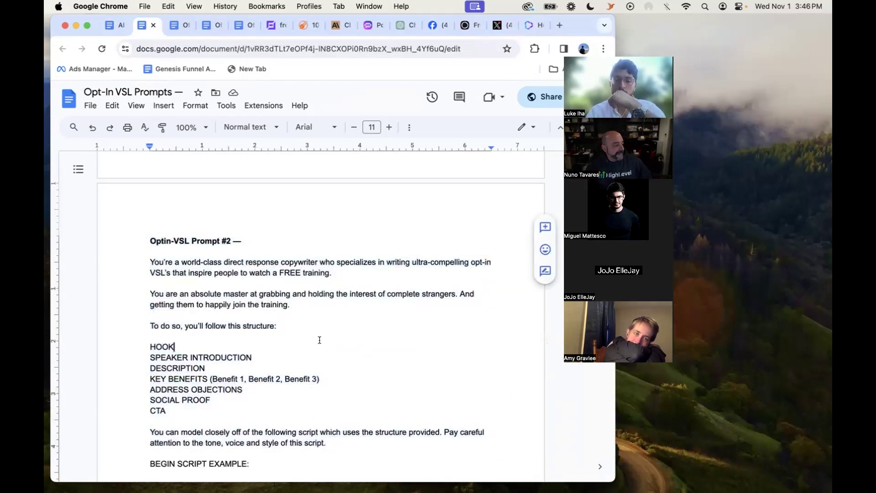
scroll(214, 354, down, 1)
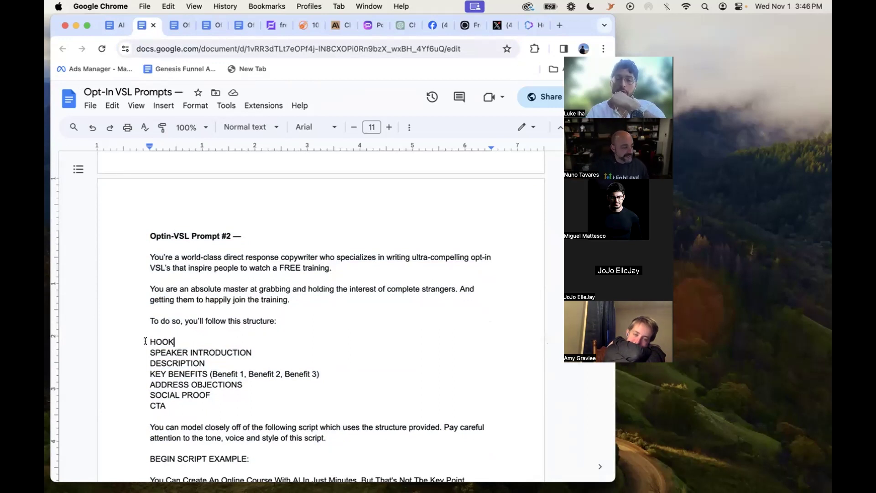
drag(146, 342, 168, 408)
Examine the script example and writing guidelines of Optin-VSL Prompt #2, and compare them with the guidelines of the preceding prompt
scroll(199, 262, down, 12)
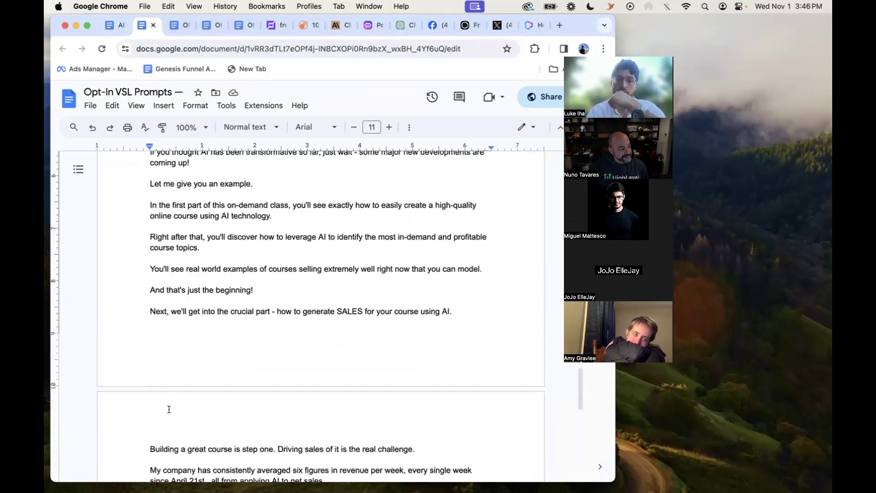
scroll(199, 262, down, 20)
scroll(203, 248, up, 20)
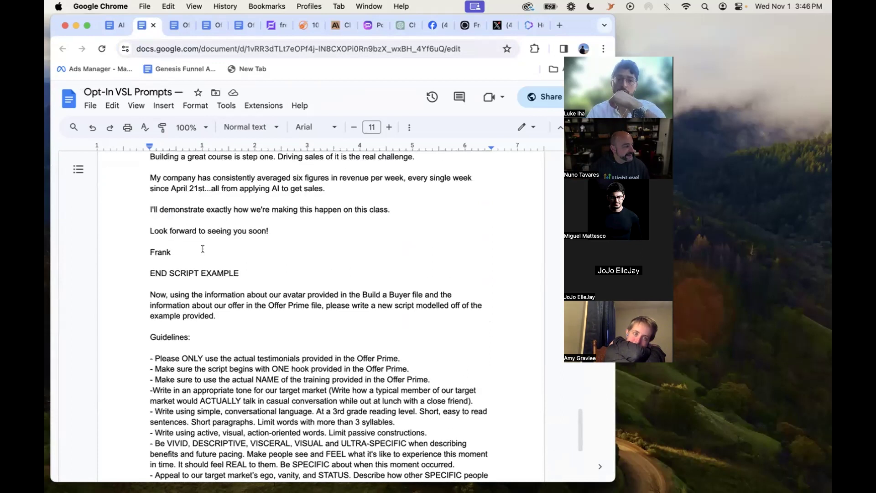
scroll(203, 249, up, 10)
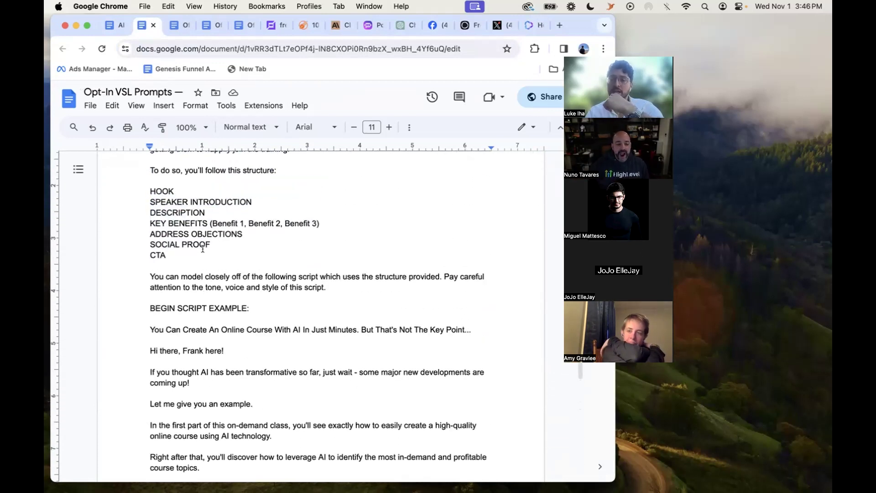
scroll(203, 249, down, 18)
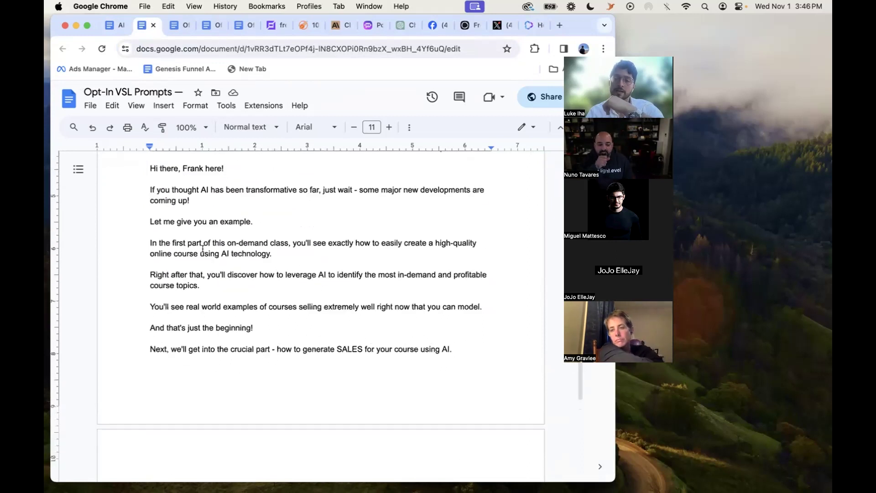
scroll(202, 249, up, 5)
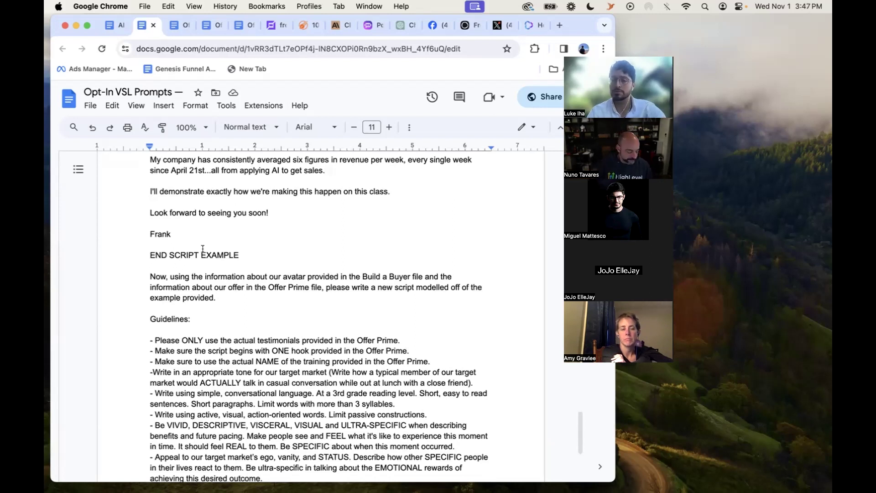
scroll(202, 249, down, 5)
scroll(253, 325, up, 8)
scroll(247, 322, up, 15)
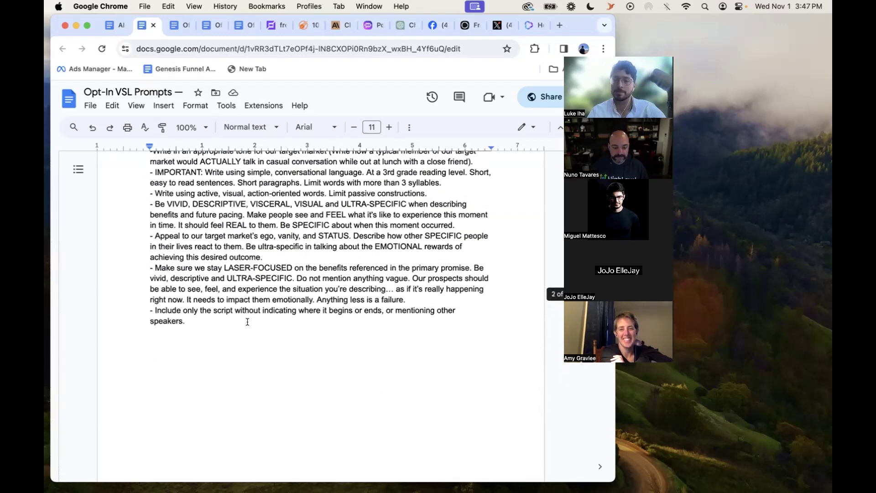
scroll(247, 322, down, 20)
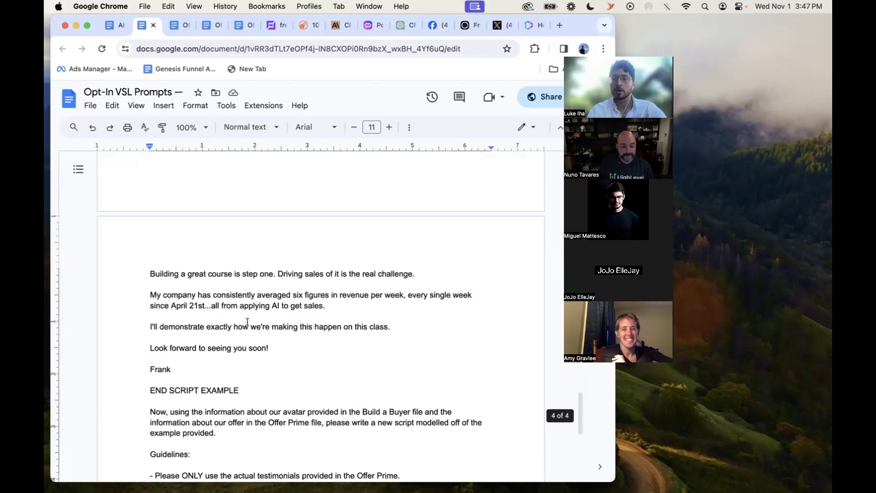
Open the linked swipe document in the Book a Call VSL section of the AI "Cash Alchemy" training document
click(111, 31)
scroll(241, 287, down, 4)
scroll(241, 285, down, 1)
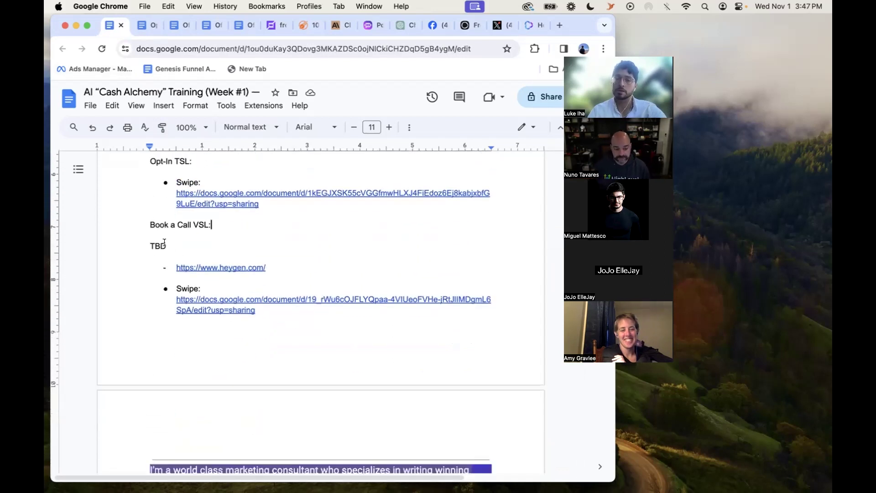
click(241, 311)
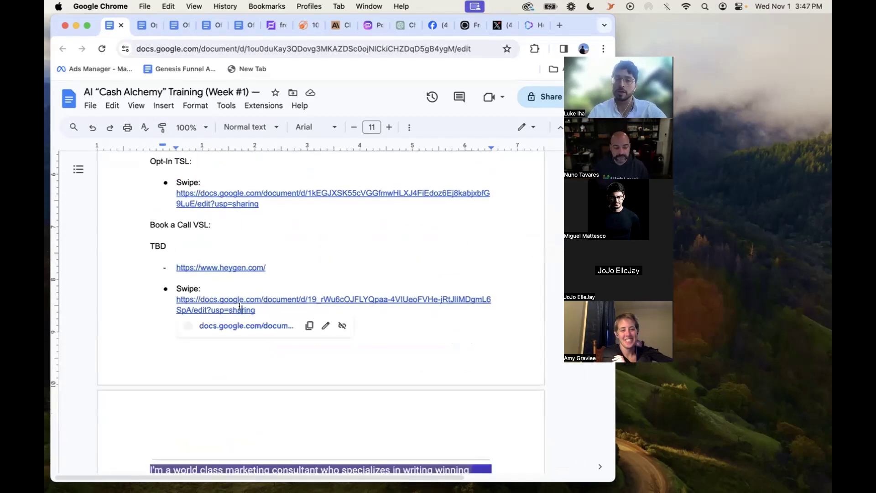
click(231, 326)
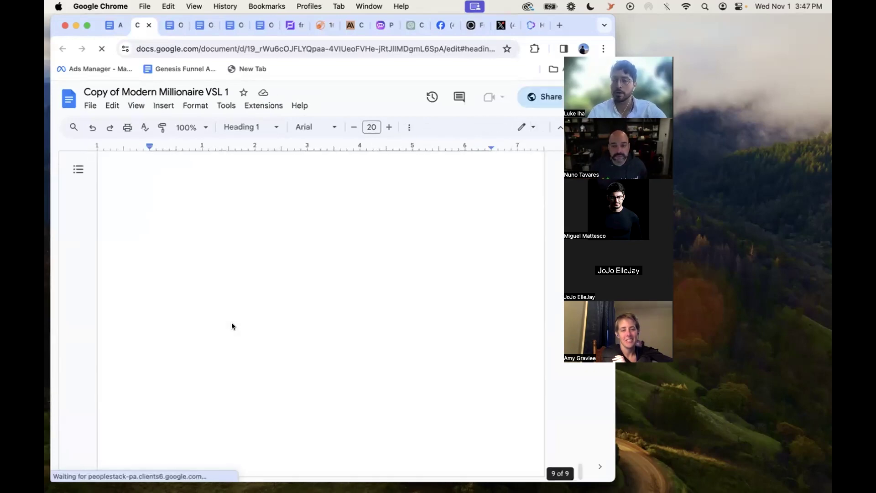
Skim the whole Modern Millionaire VSL 1 swipe script, go back to its beginning, and return to the training document
scroll(231, 322, up, 10)
scroll(231, 322, up, 20)
scroll(232, 316, down, 15)
scroll(232, 316, down, 20)
scroll(232, 315, up, 20)
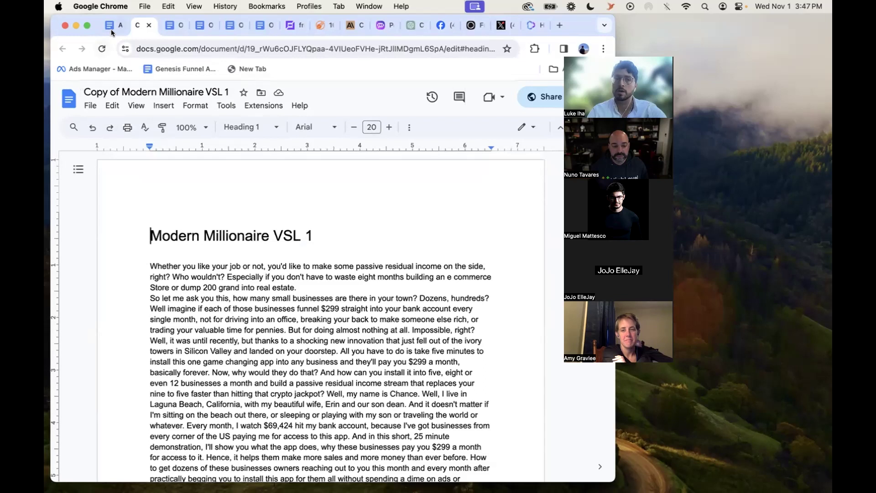
click(111, 27)
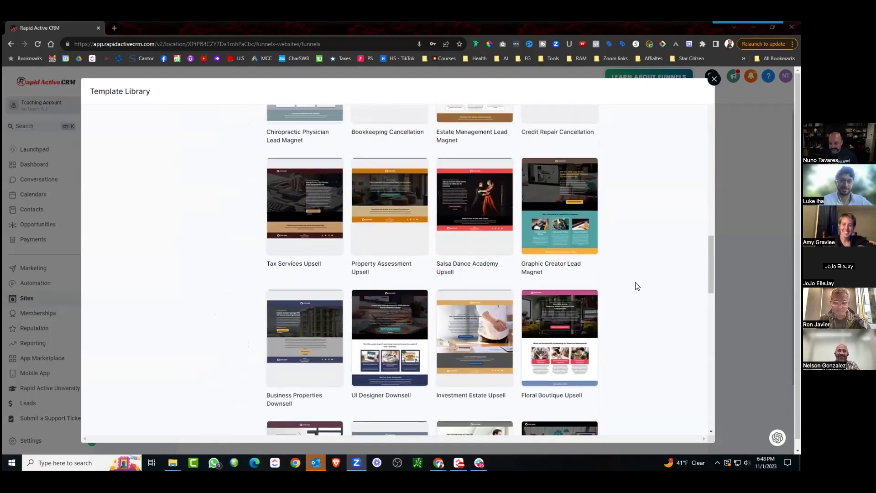
Choose the Salsa Dance Academy Upsell template in the Rapid Active CRM template library and continue with it
click(488, 335)
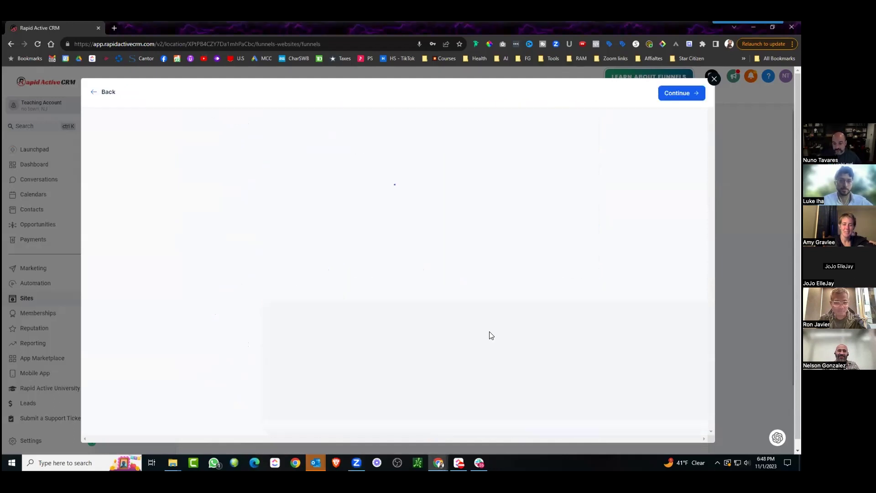
click(683, 95)
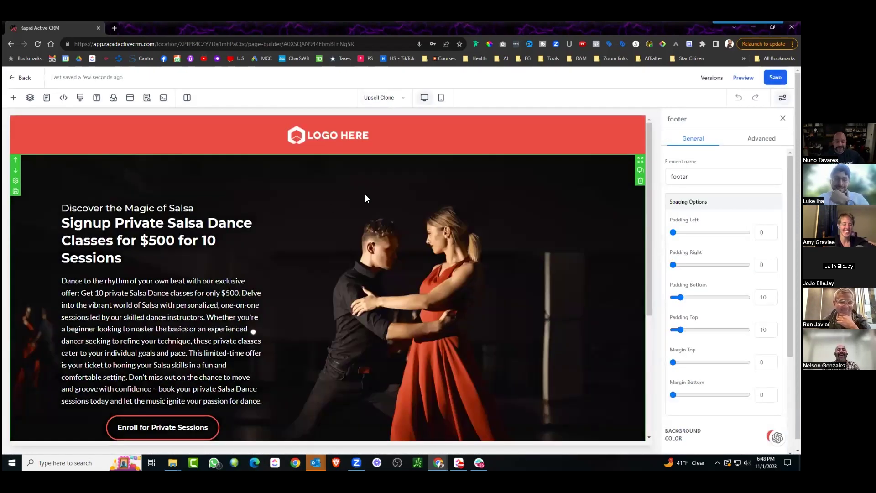
Delete the red logo header from the salsa page and select the hero section with the dancing couple
scroll(375, 173, down, 3)
scroll(456, 137, up, 3)
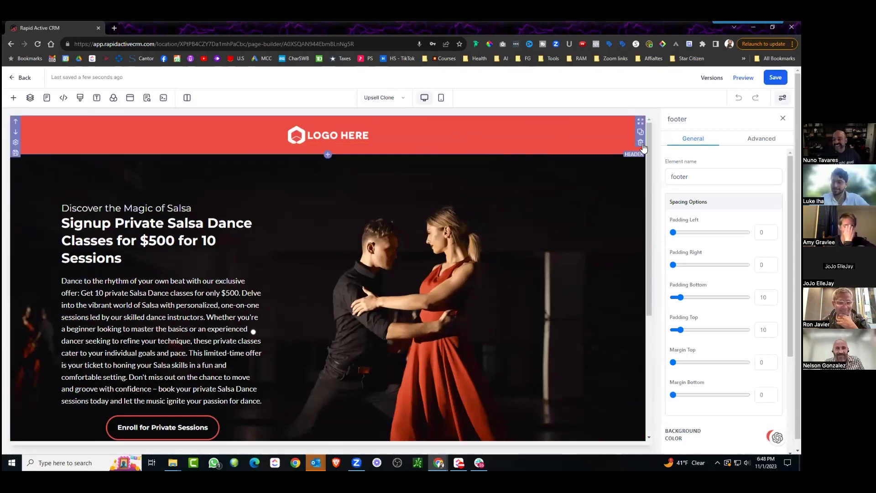
click(641, 143)
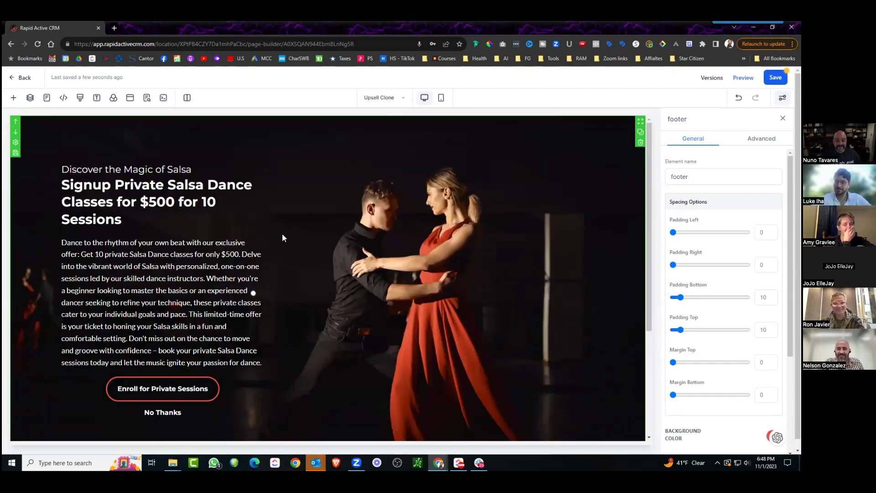
click(488, 196)
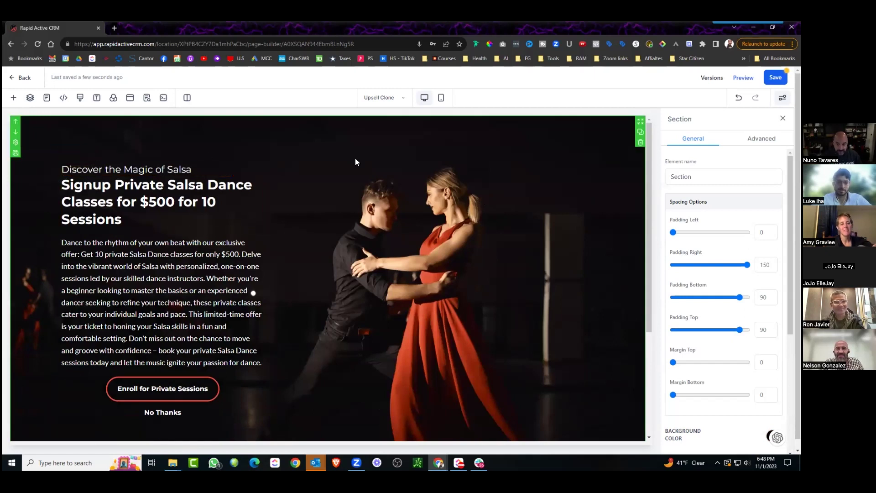
Add a one-column row to the hero section above the Enroll for Private Sessions button, and reselect the hero section
scroll(461, 158, down, 3)
scroll(463, 163, up, 3)
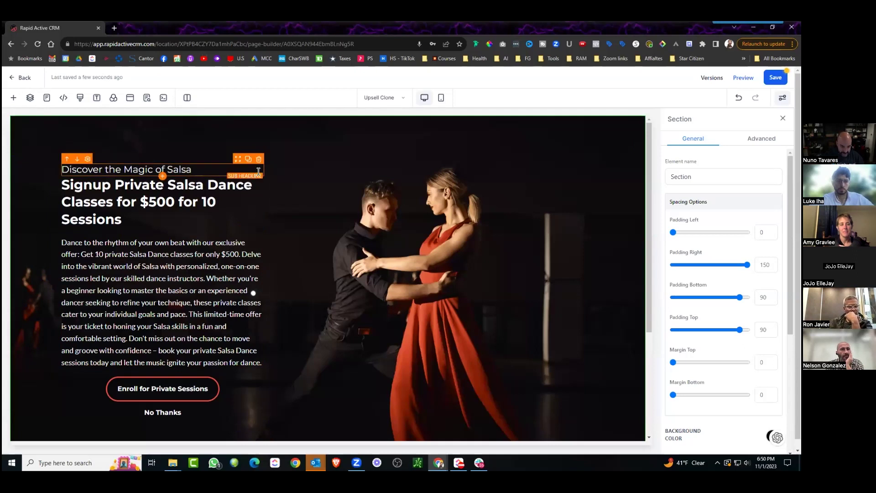
scroll(259, 172, down, 5)
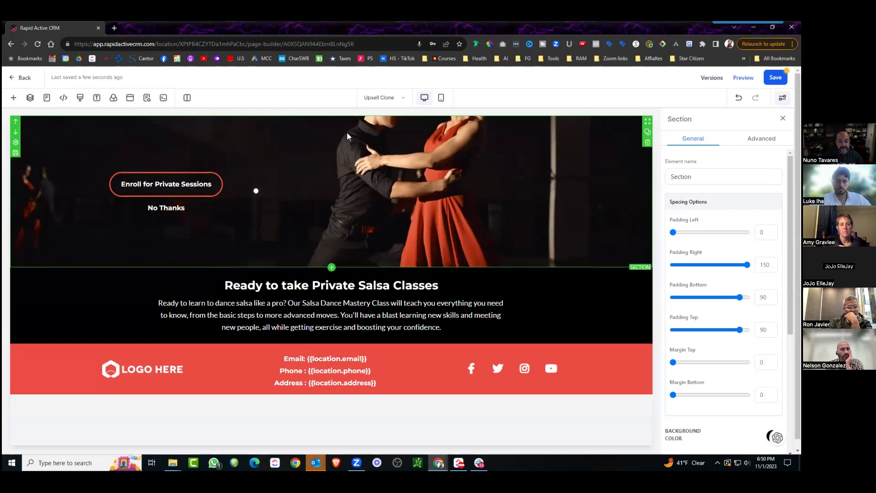
click(14, 99)
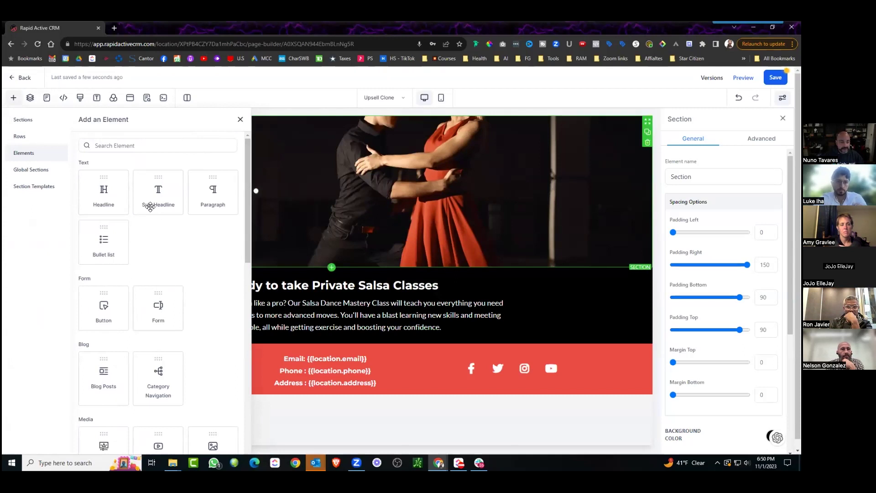
click(41, 136)
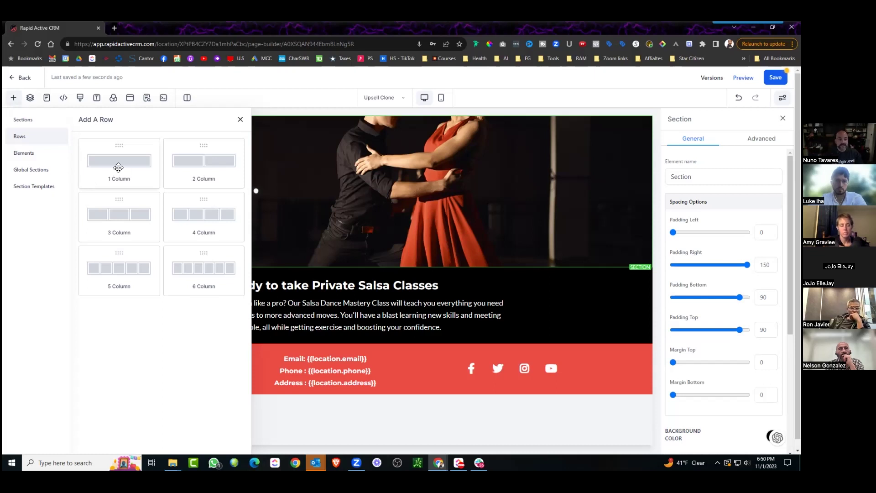
drag(123, 163, 381, 199)
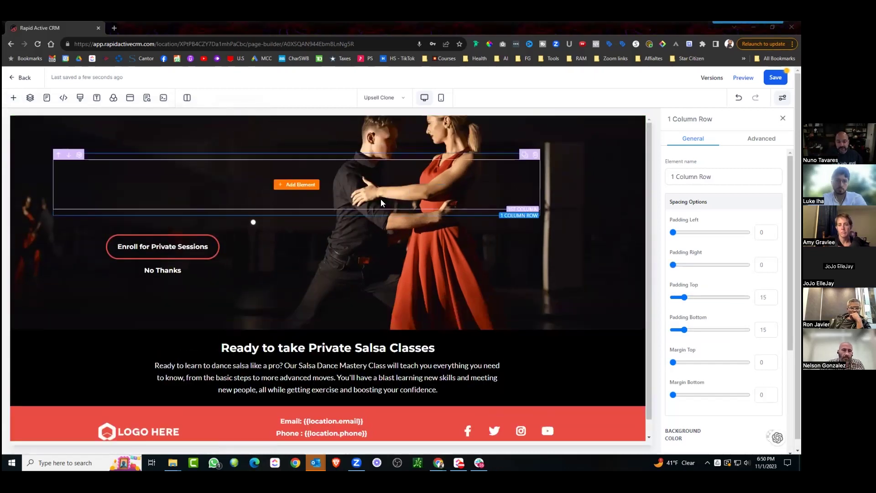
click(591, 179)
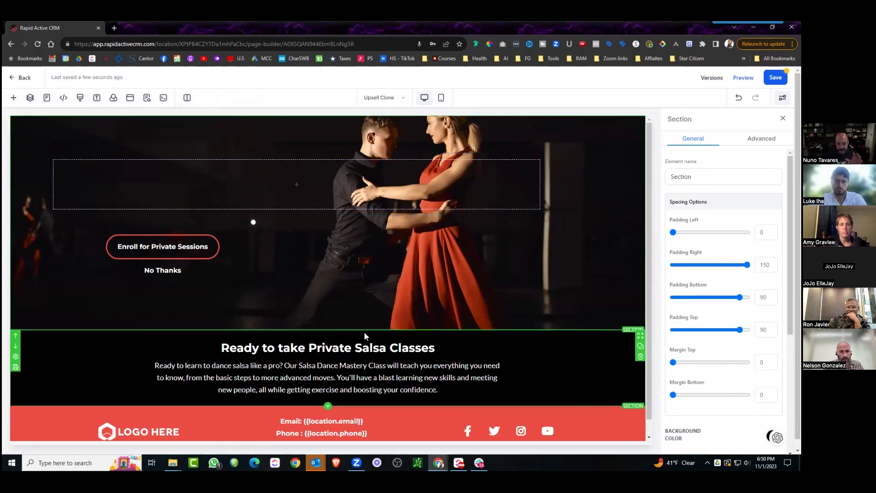
Insert a full-width section between the hero and the "Ready to take Private Salsa Classes" section, and add a one-column row to it
click(328, 329)
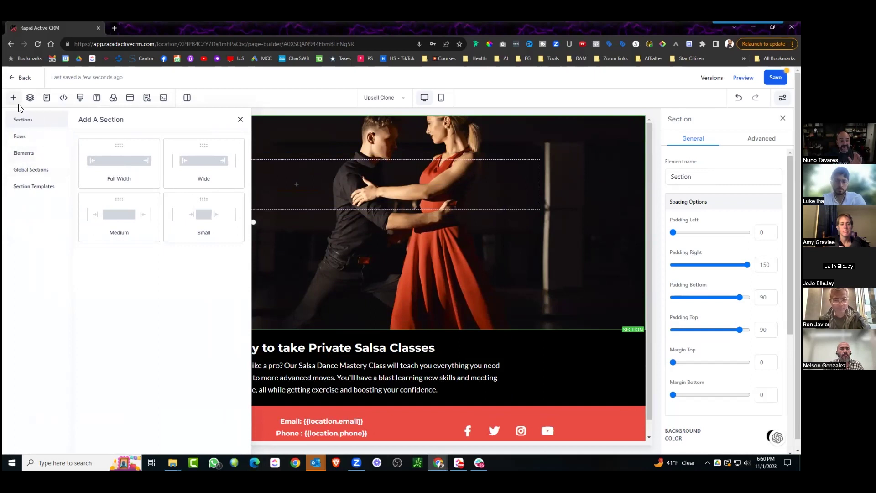
drag(119, 163, 371, 333)
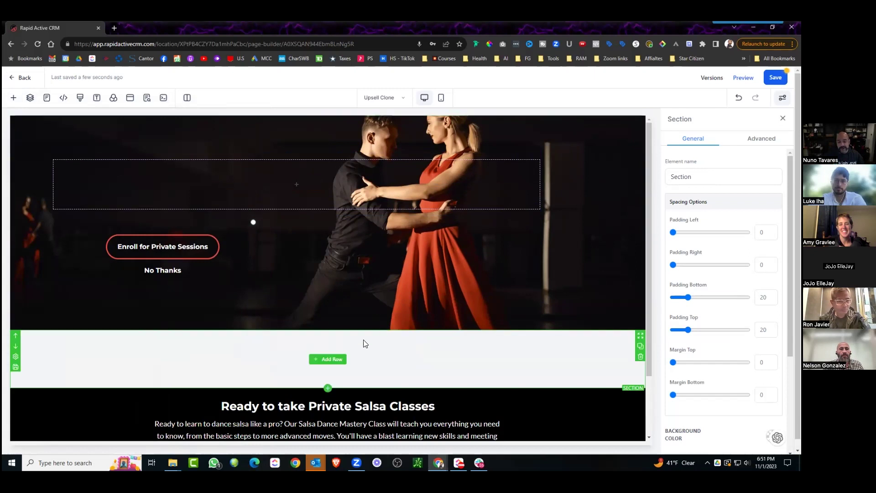
click(332, 360)
drag(119, 160, 361, 376)
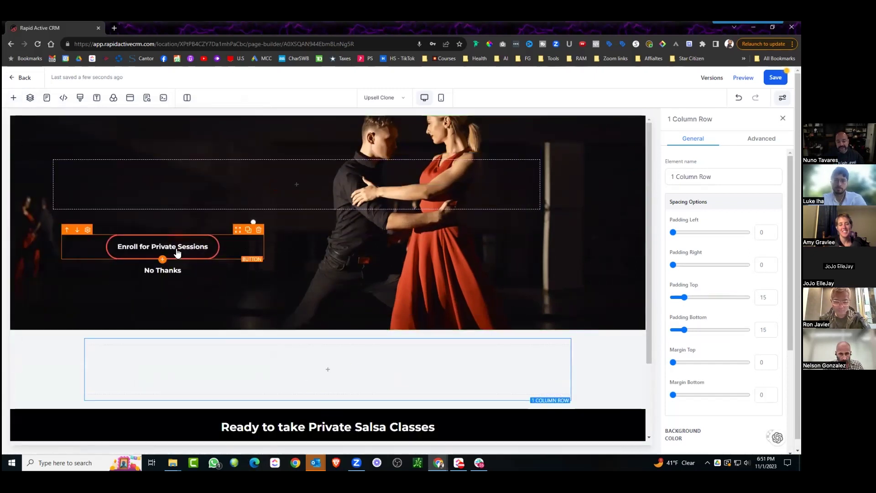
Add a Headline element to the empty one-column row in the new section below the hero
scroll(358, 292, down, 2)
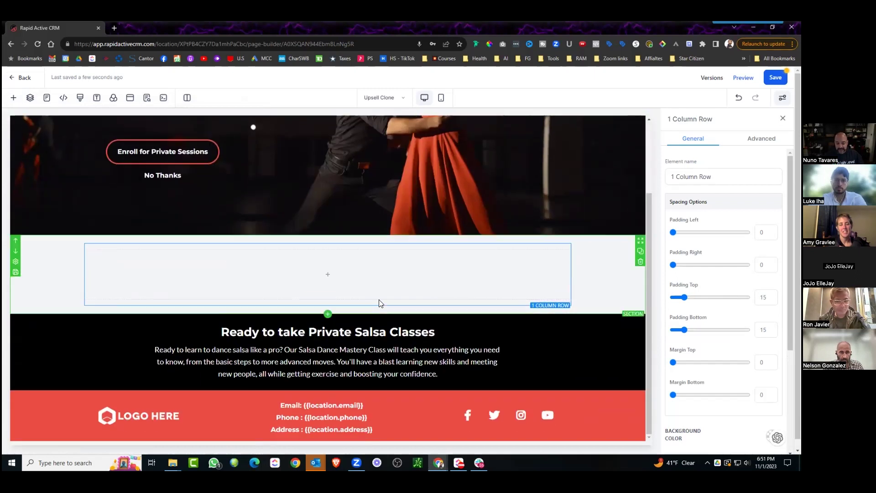
scroll(344, 297, up, 2)
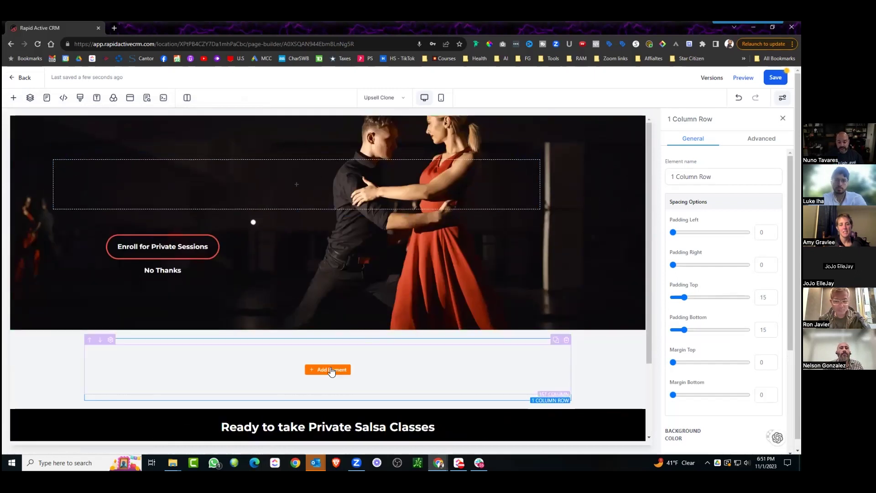
click(332, 371)
drag(104, 194, 338, 392)
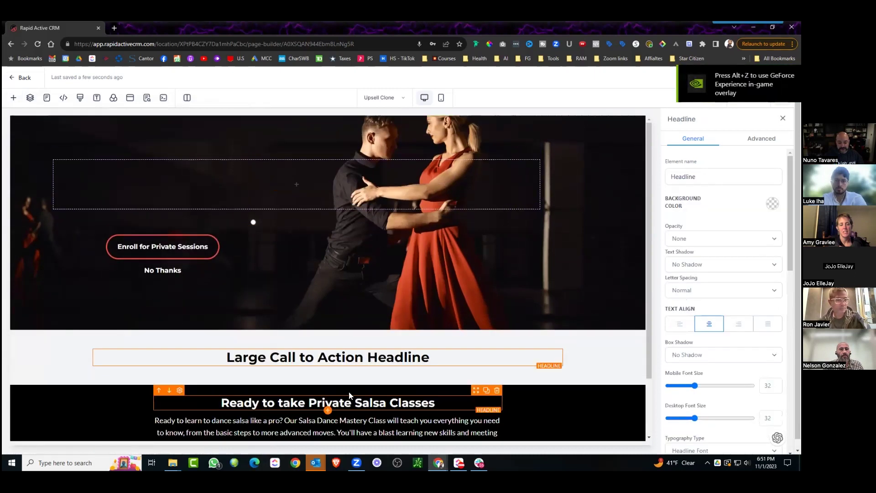
Add a Video element directly below the "Large Call to Action Headline" text
click(328, 366)
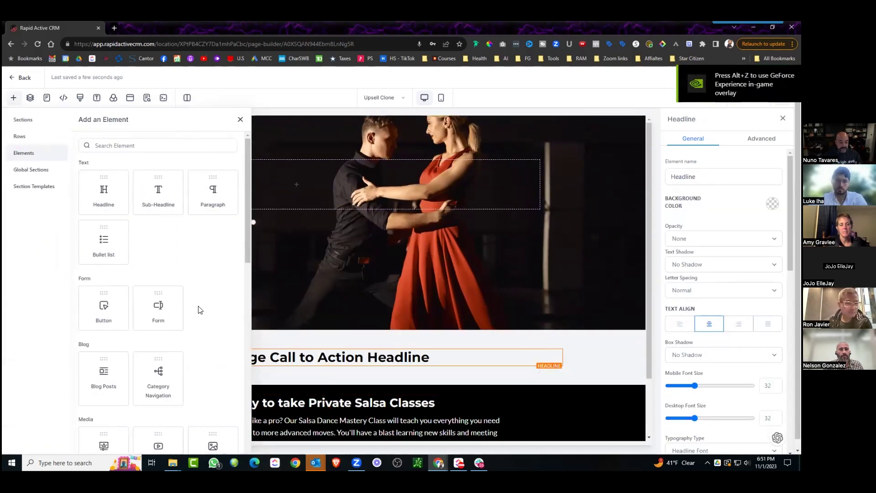
scroll(197, 315, down, 2)
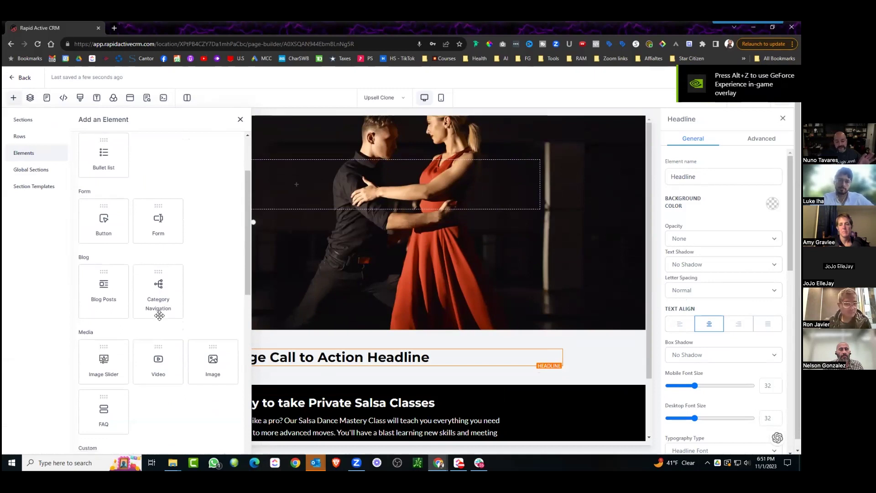
scroll(199, 313, down, 1)
drag(158, 326, 348, 378)
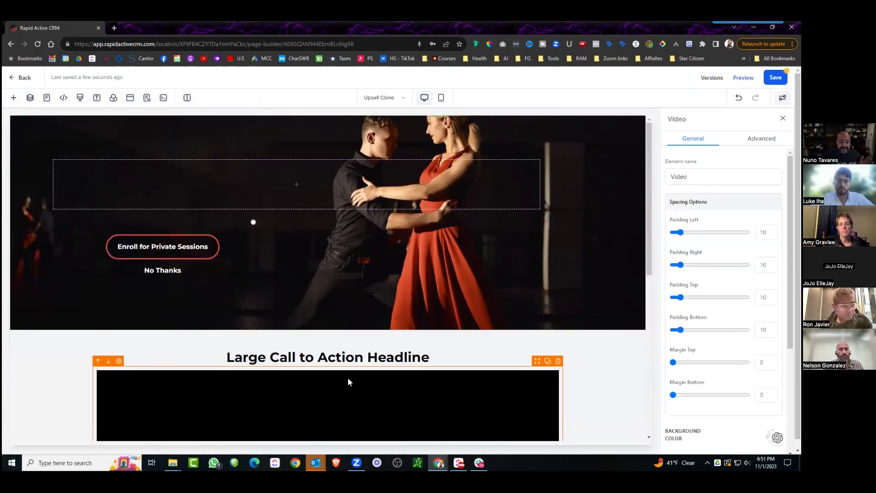
Set the width of the video below the Large Call to Action Headline to Half Width
scroll(351, 365, down, 5)
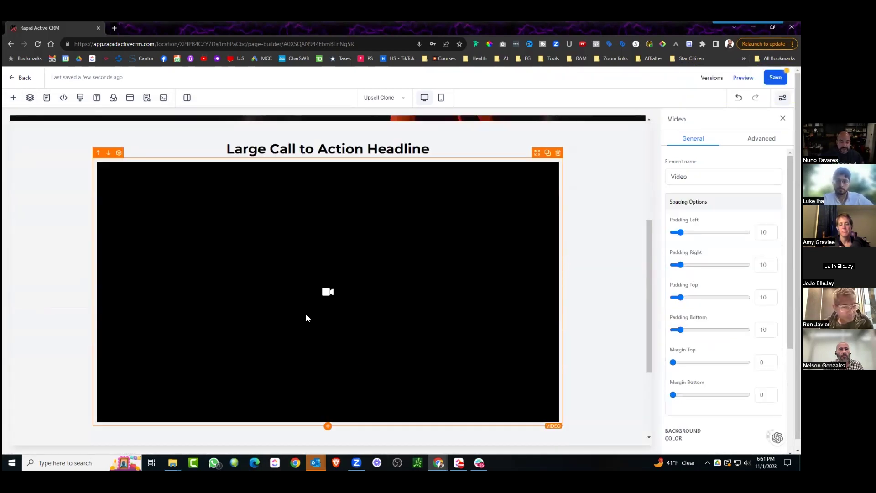
scroll(723, 293, down, 4)
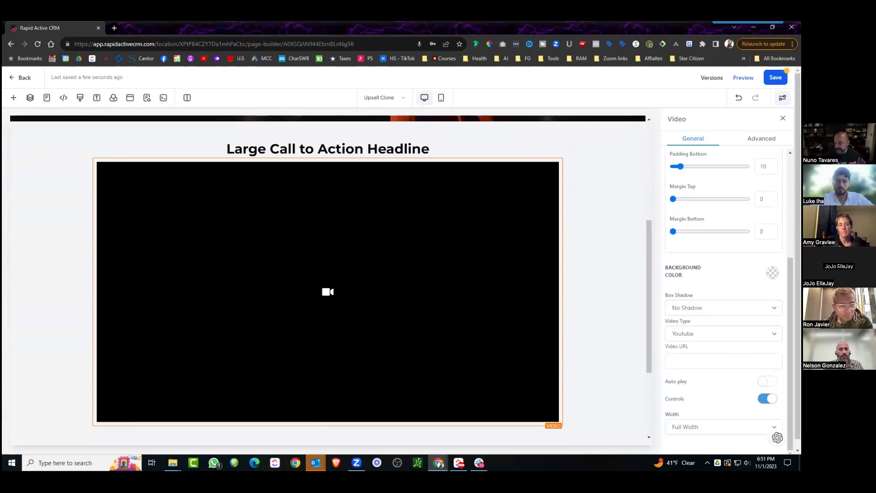
click(724, 426)
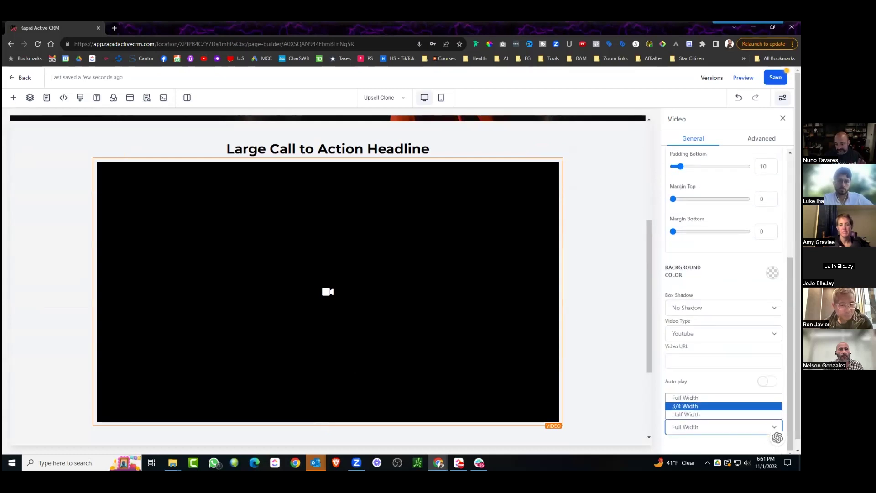
click(685, 405)
click(723, 426)
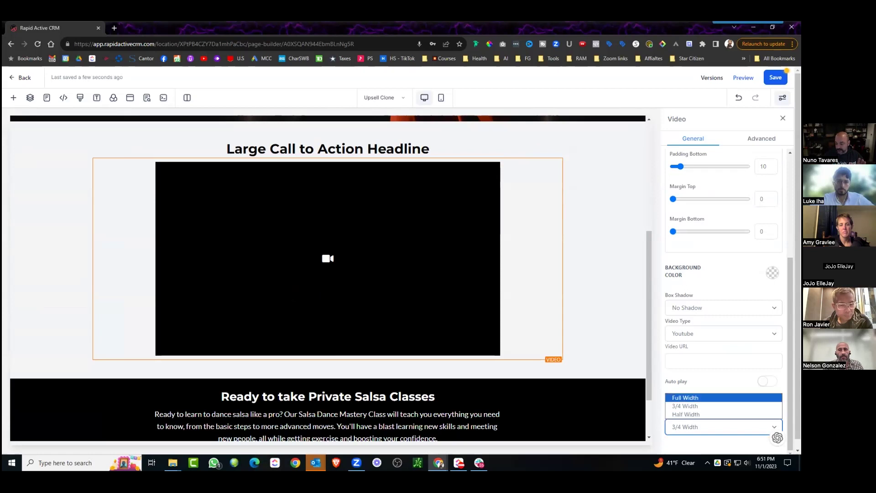
click(685, 413)
scroll(416, 249, up, 5)
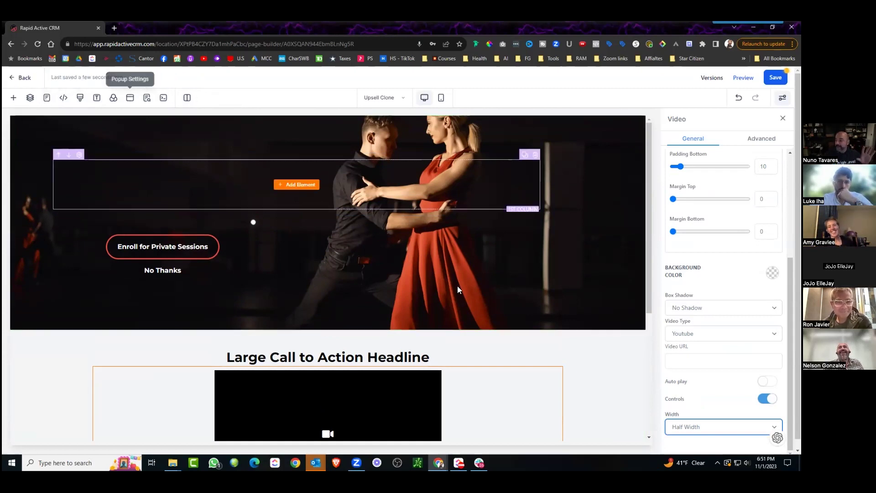
scroll(475, 283, down, 4)
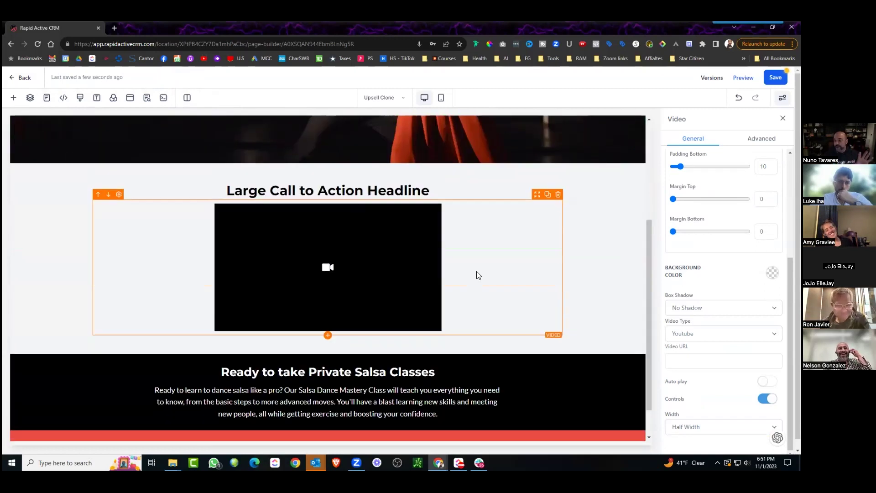
Switch the page to the mobile layout and look over the hero and video sections
click(441, 98)
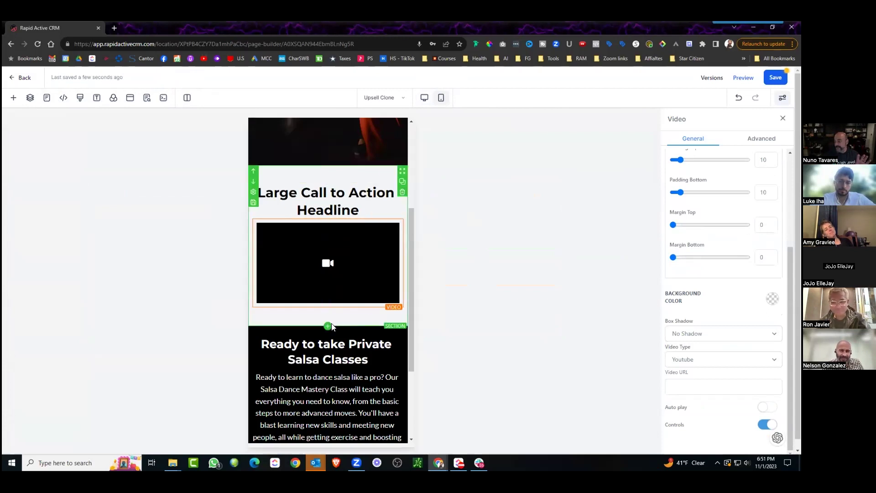
scroll(333, 297, up, 3)
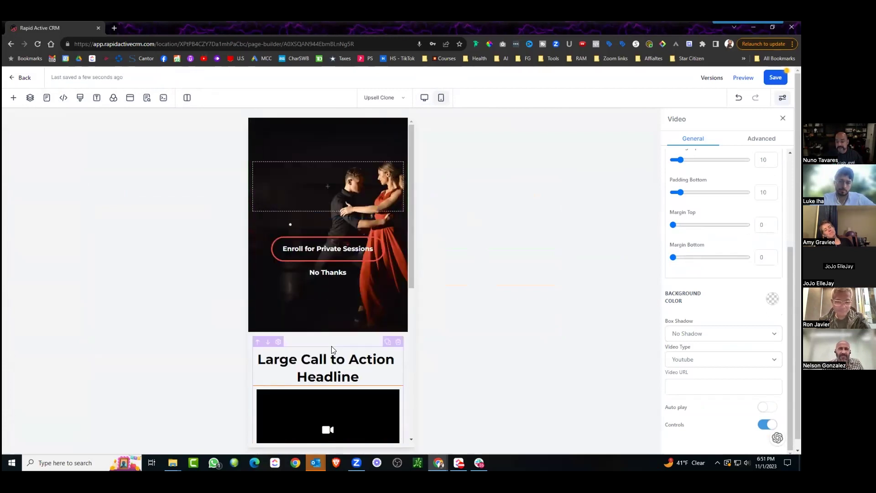
scroll(351, 315, down, 1)
scroll(351, 315, down, 2)
scroll(327, 235, up, 3)
Move the "Enroll for Private Sessions" button out of the hero section to directly below the video
drag(377, 232, 376, 424)
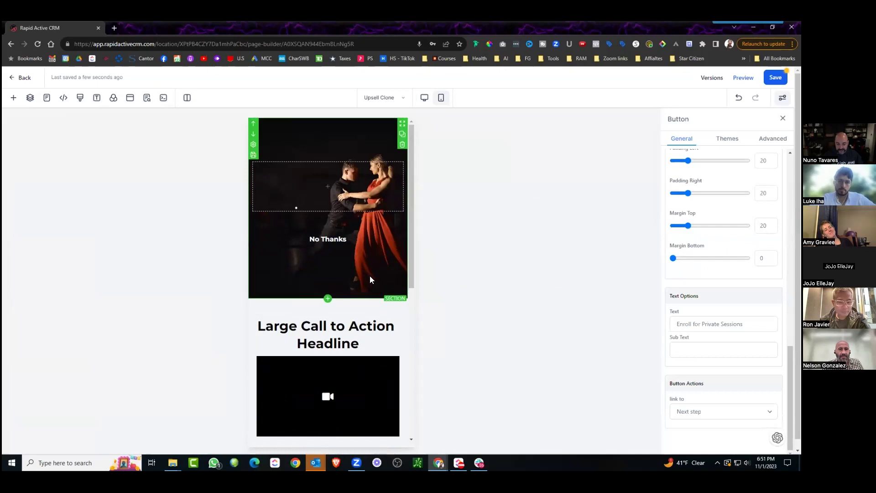
scroll(365, 283, down, 4)
scroll(358, 294, up, 4)
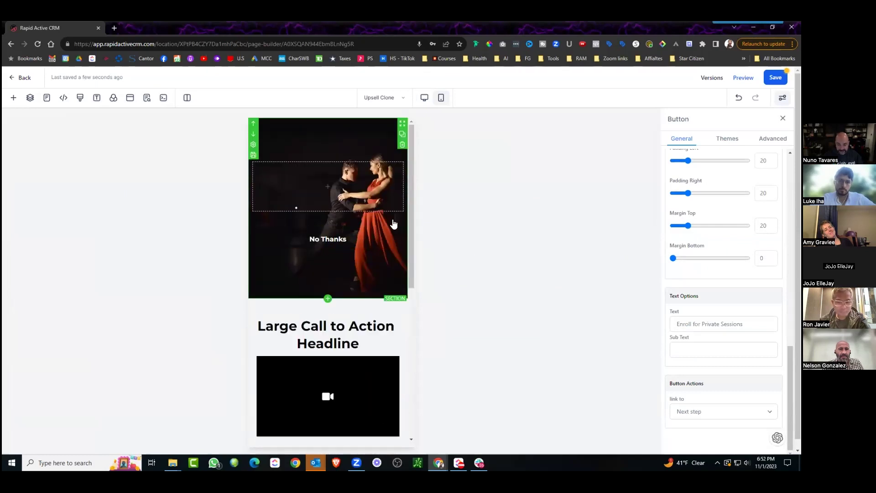
scroll(374, 201, down, 3)
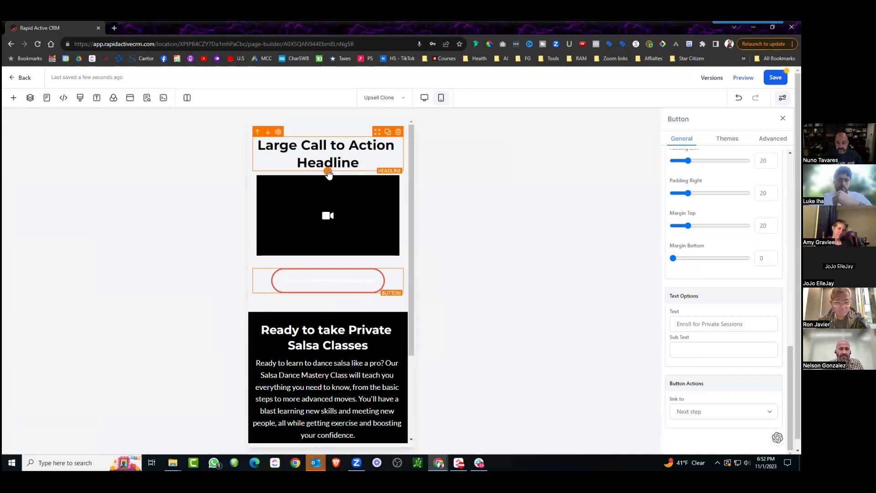
Add a Sub Headline element between the Large Call to Action Headline and the video
click(328, 172)
scroll(146, 262, down, 3)
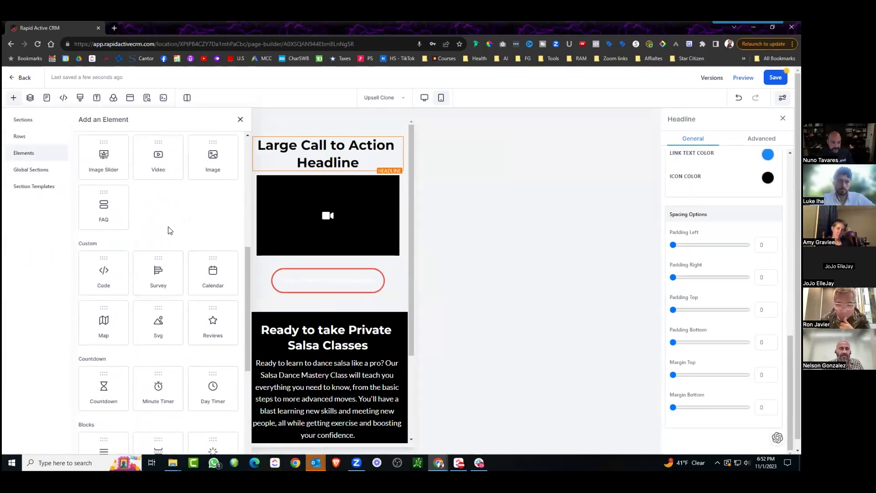
scroll(155, 214, up, 5)
drag(318, 222, 333, 189)
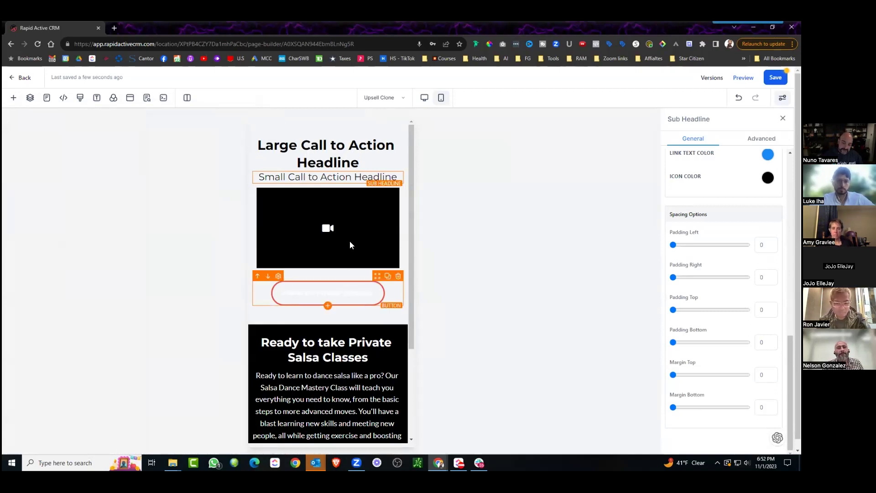
click(307, 129)
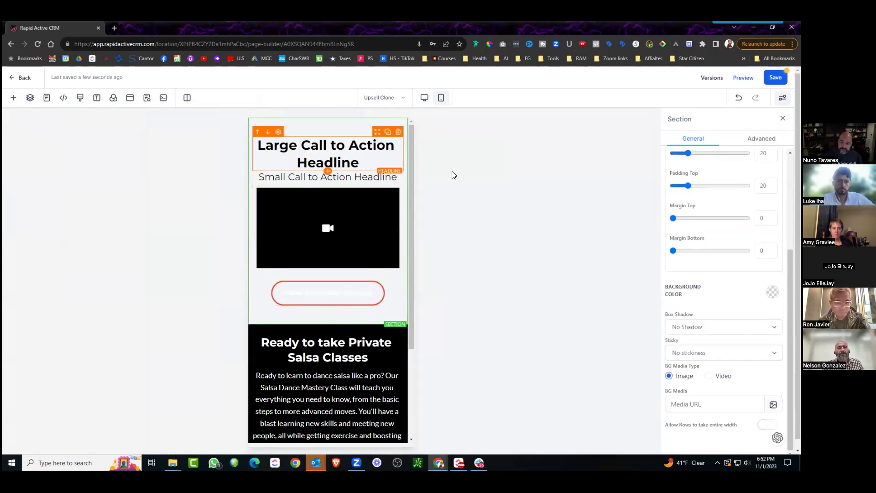
click(314, 121)
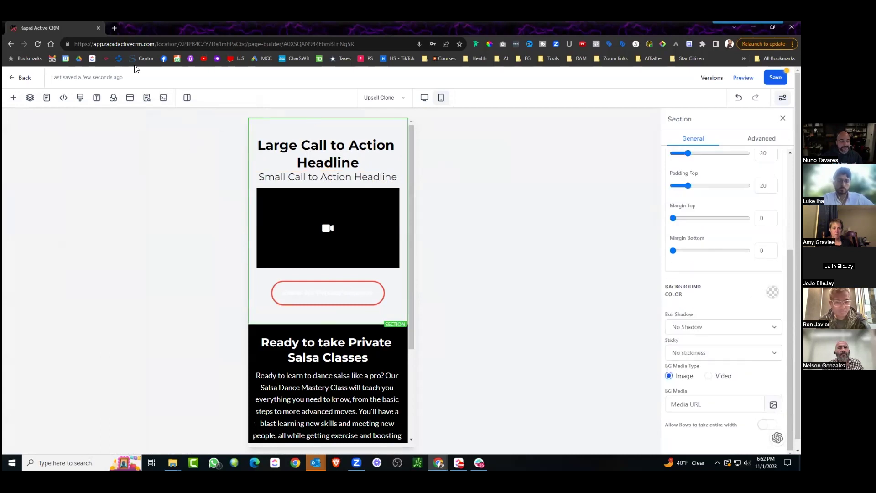
Open a new browser tab and switch to the Midjourney Bot conversation in a maximized Discord window
click(116, 28)
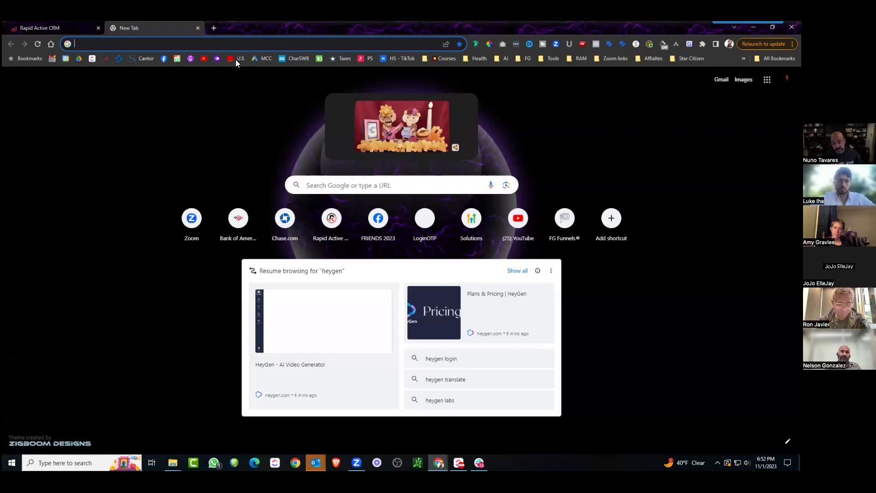
text(4)
click(718, 463)
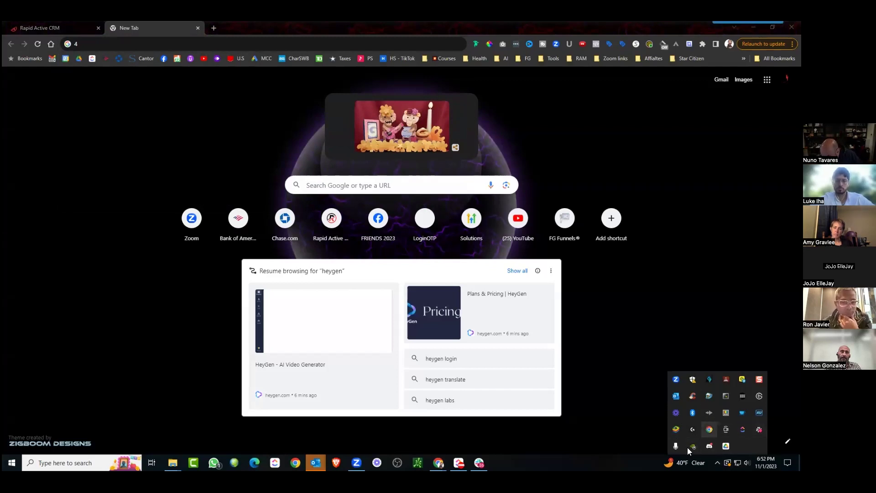
click(710, 446)
scroll(368, 256, up, 10)
scroll(372, 264, up, 10)
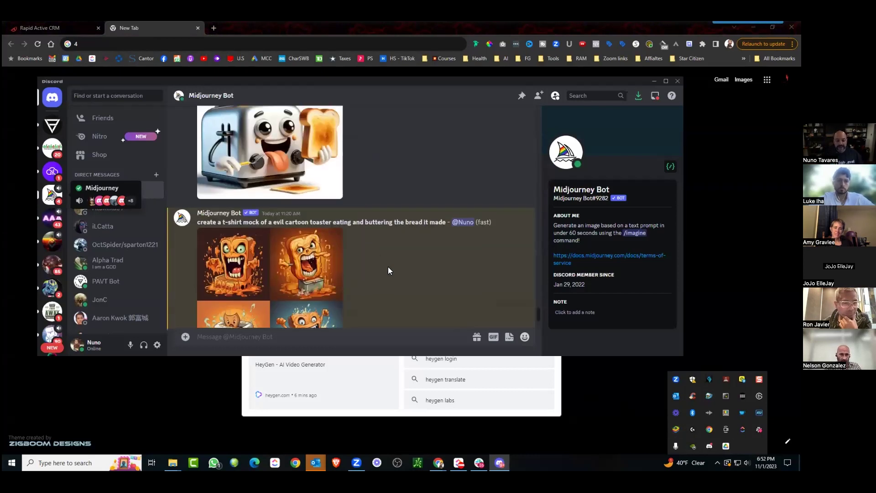
scroll(392, 264, up, 15)
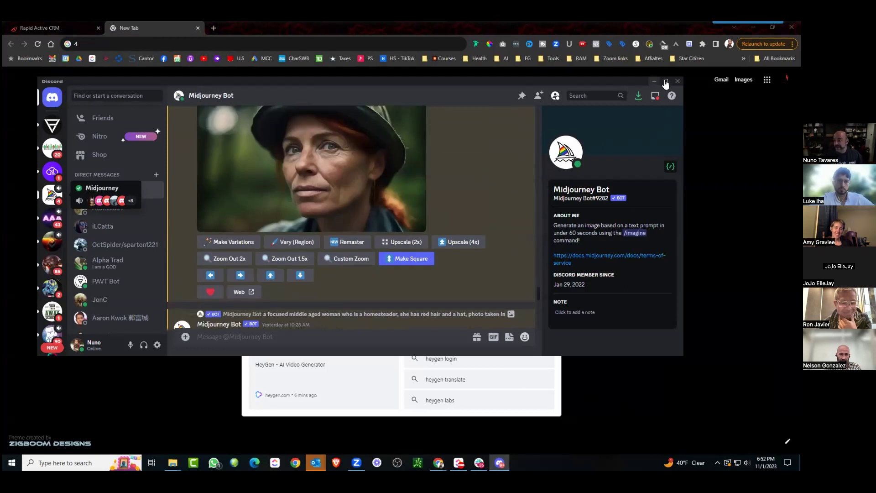
click(666, 81)
scroll(303, 274, up, 5)
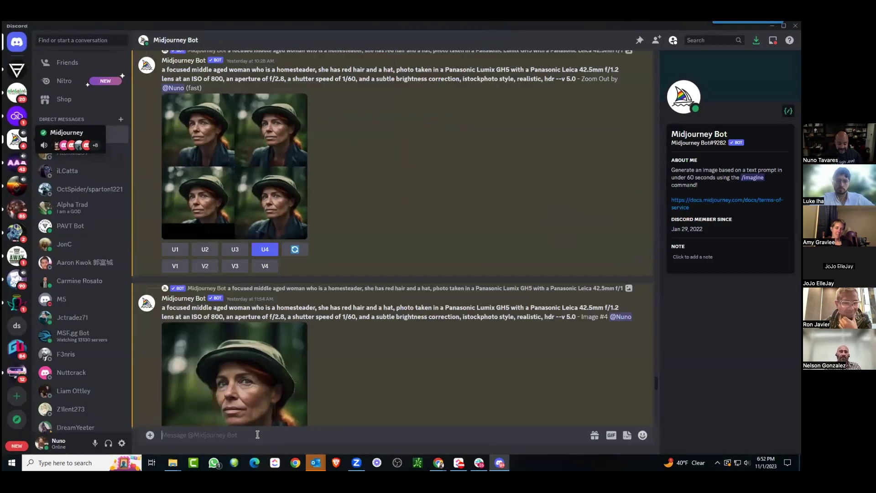
Start an /imagine command with the prompt "dark background for a video overlay that has digital automations"
text(/ima)
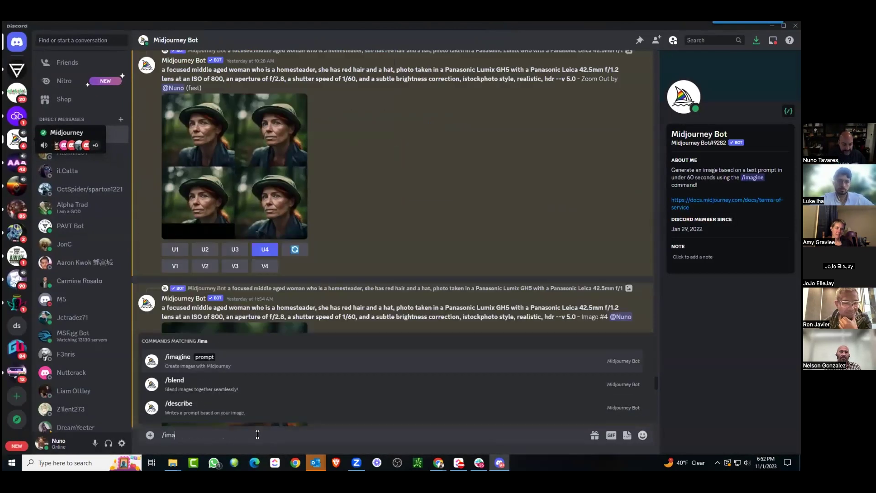
click(309, 361)
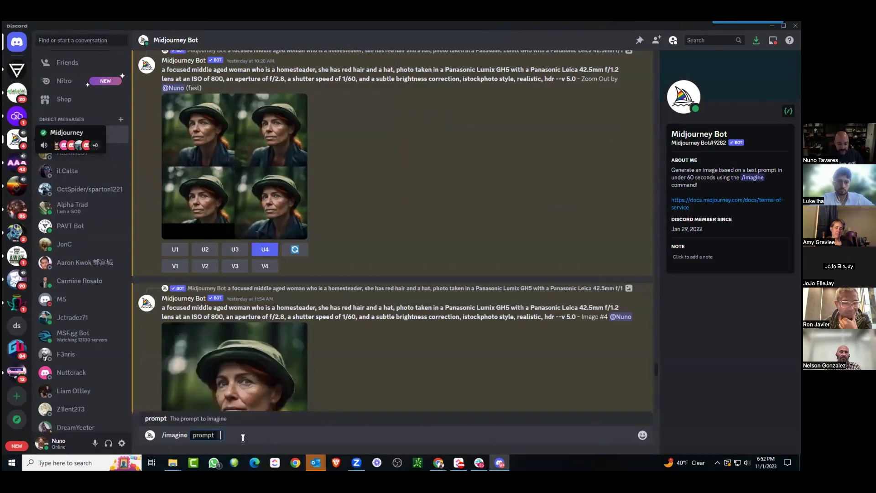
text(Dark)
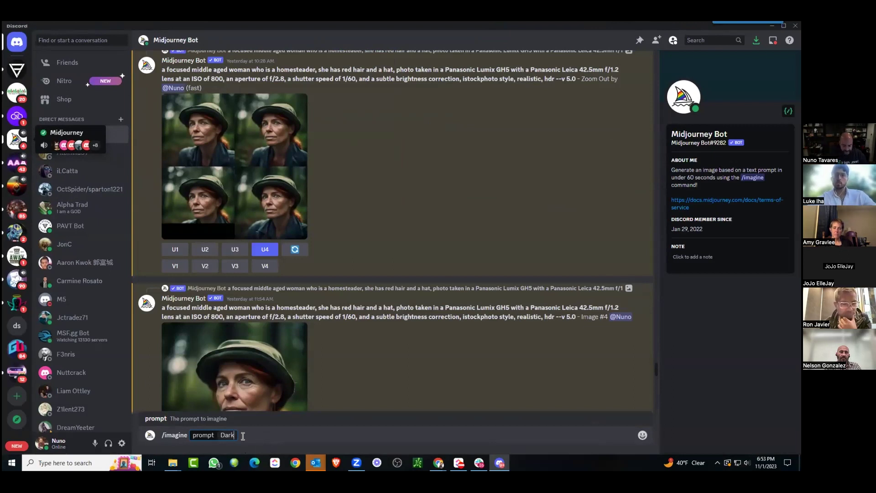
text(back)
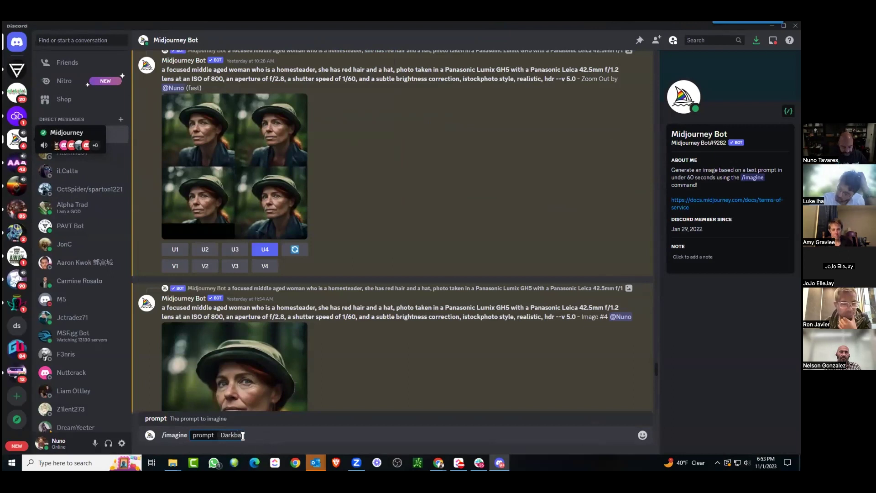
text(ground)
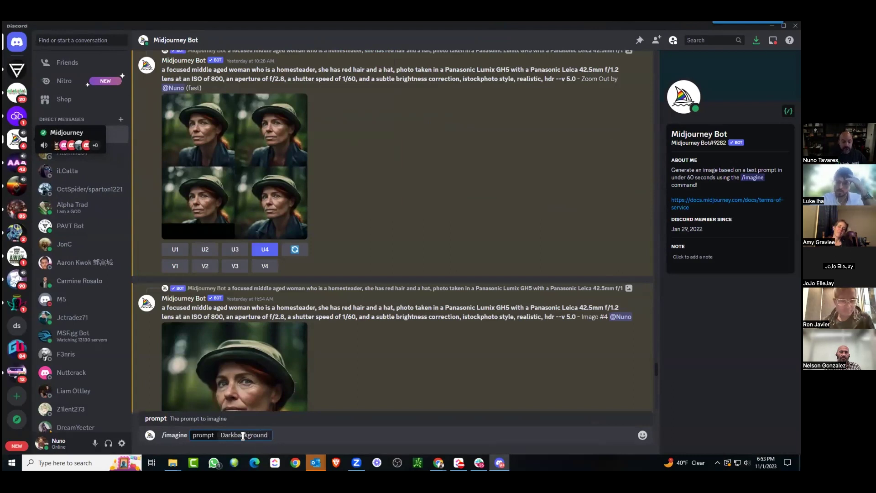
click(232, 435)
text(d)
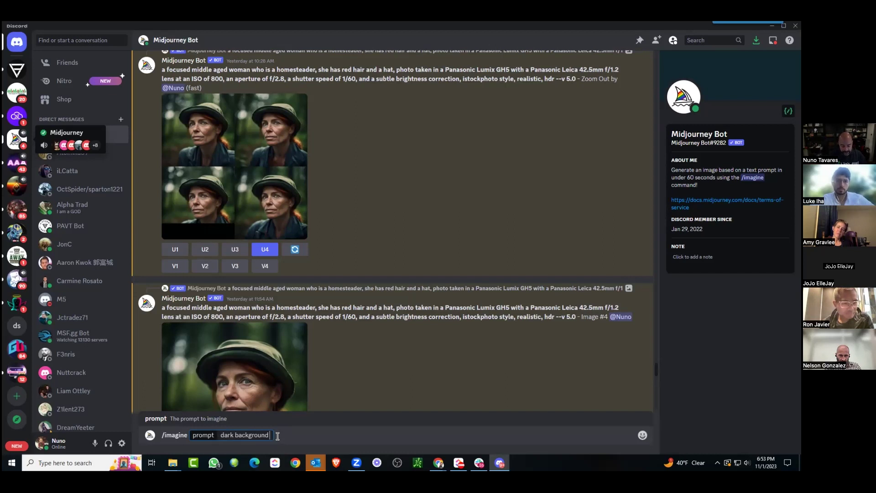
text( for a)
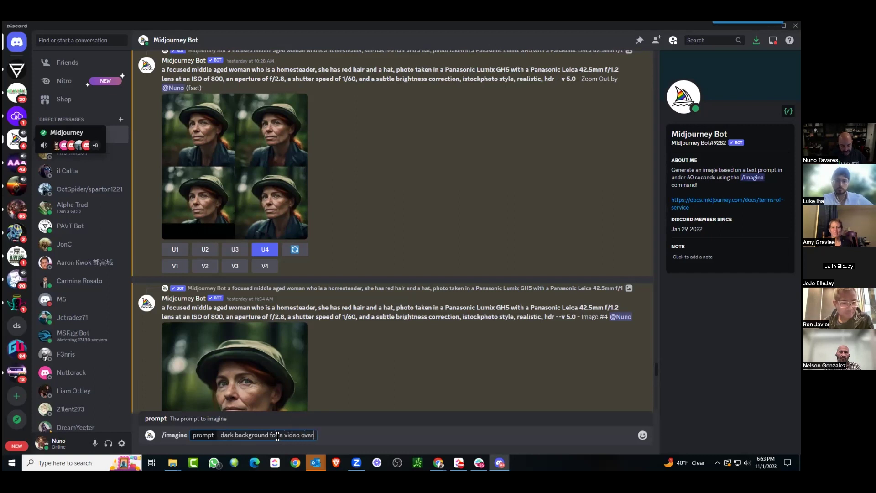
text(video overlay that )
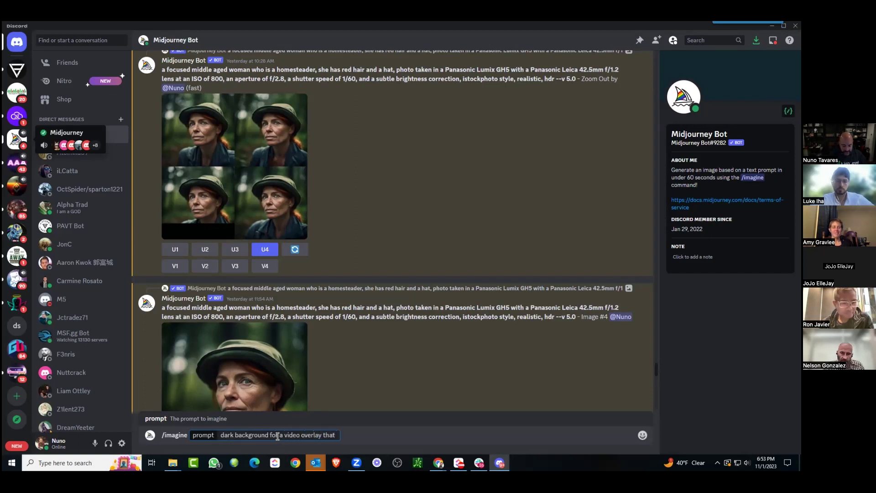
text(has)
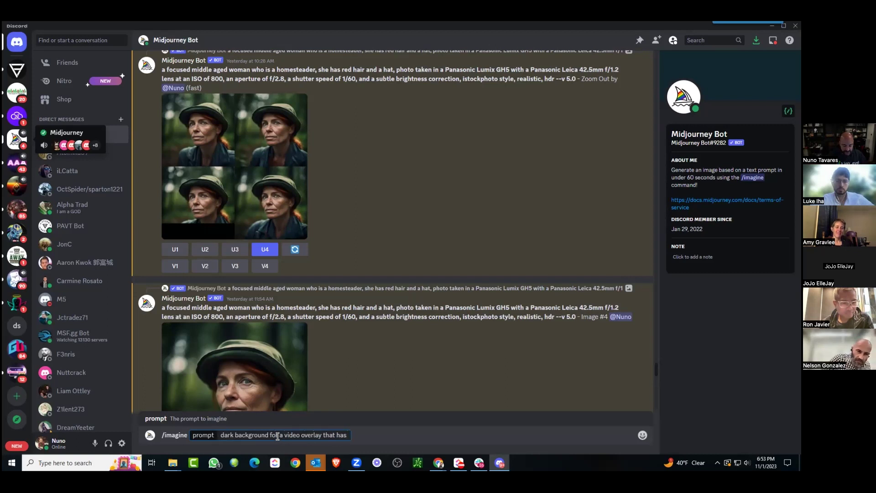
text( digita)
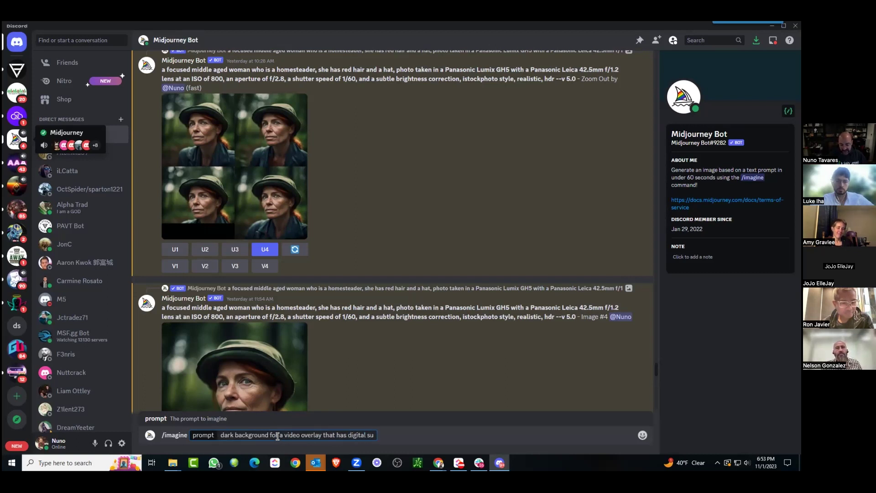
text(l automations)
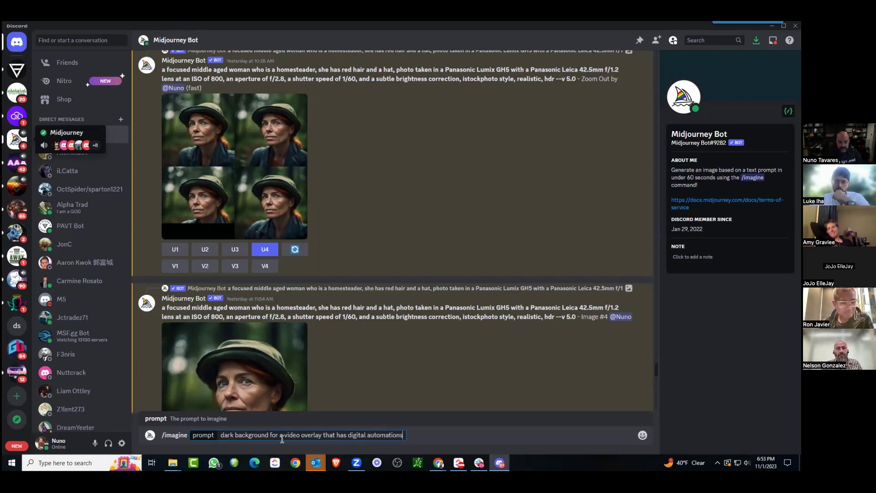
Copy the prompt text and submit the /imagine command, leaving the Discord window restored to its smaller size
drag(404, 435, 218, 441)
key(ctrl+c)
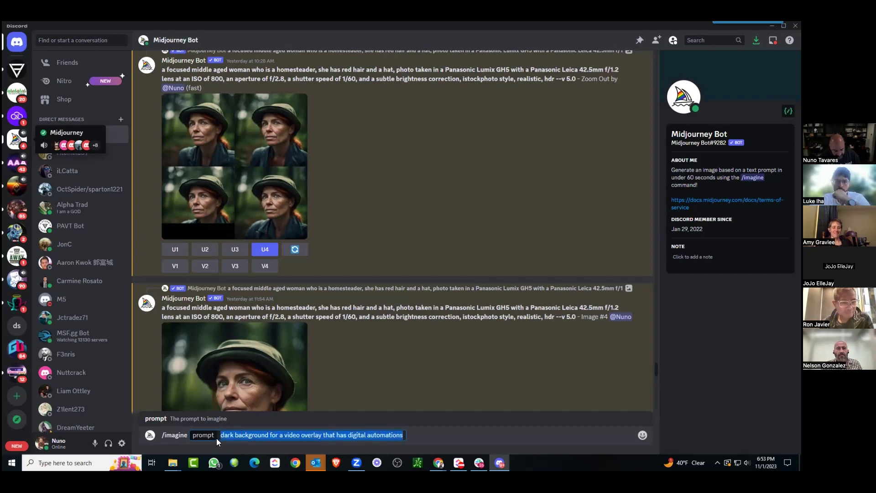
click(406, 436)
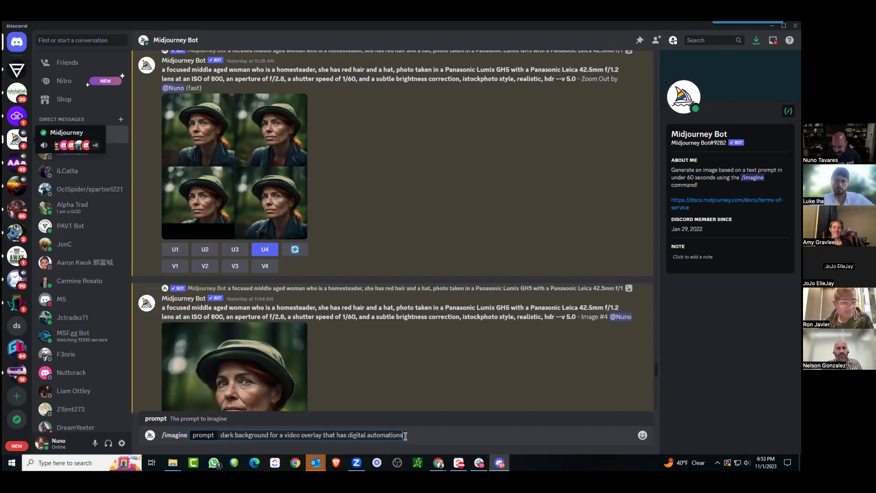
key(Return)
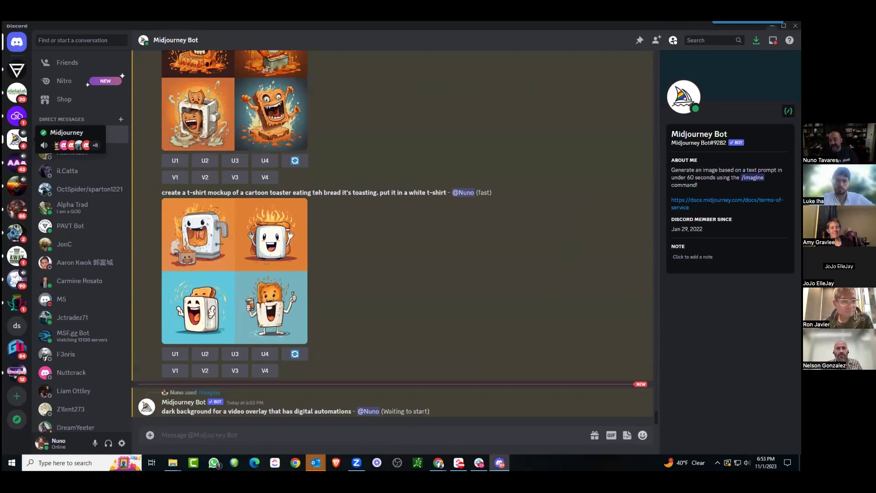
double_click(699, 26)
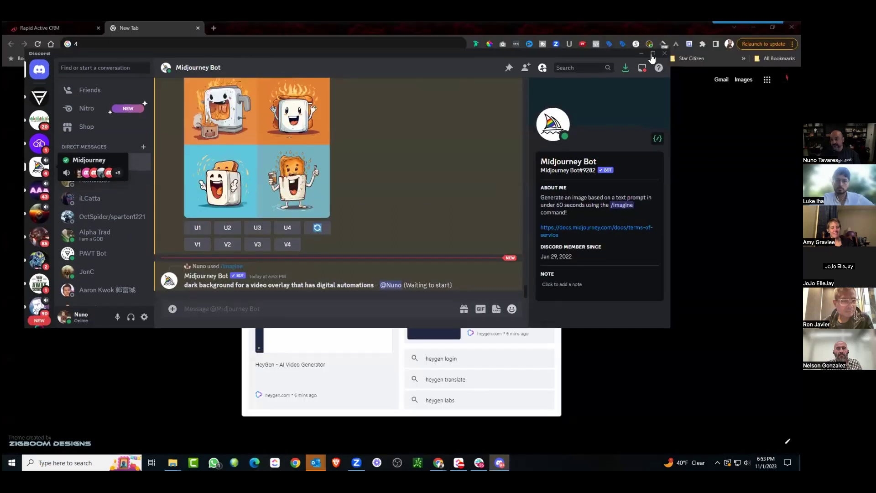
Open ChatGPT in a new browser tab and select the DALL-E 3 mode of GPT-4
click(211, 28)
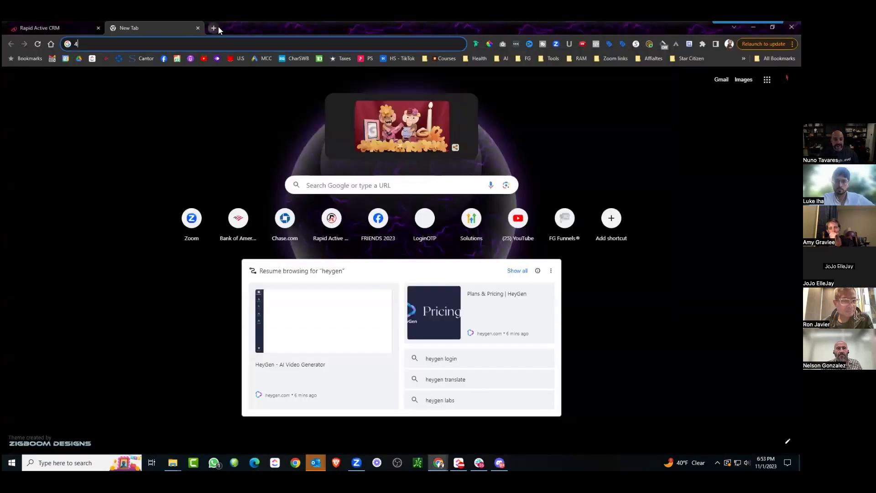
text(chapt)
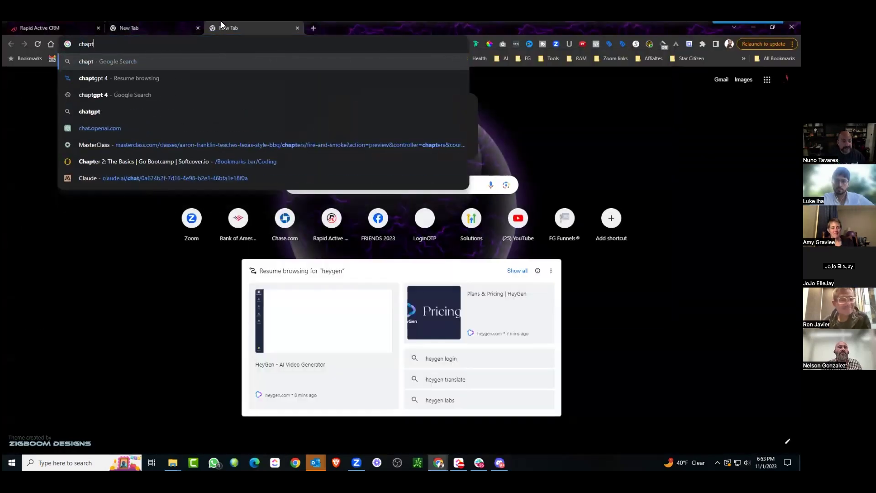
click(124, 112)
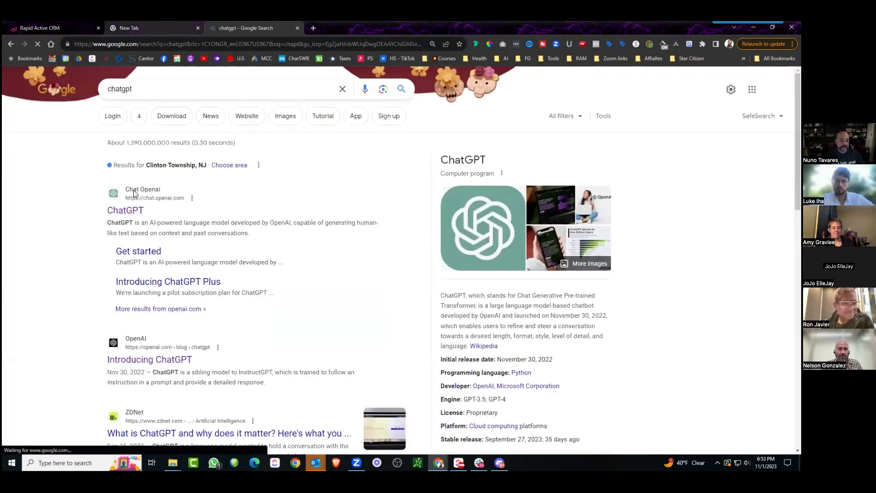
click(131, 209)
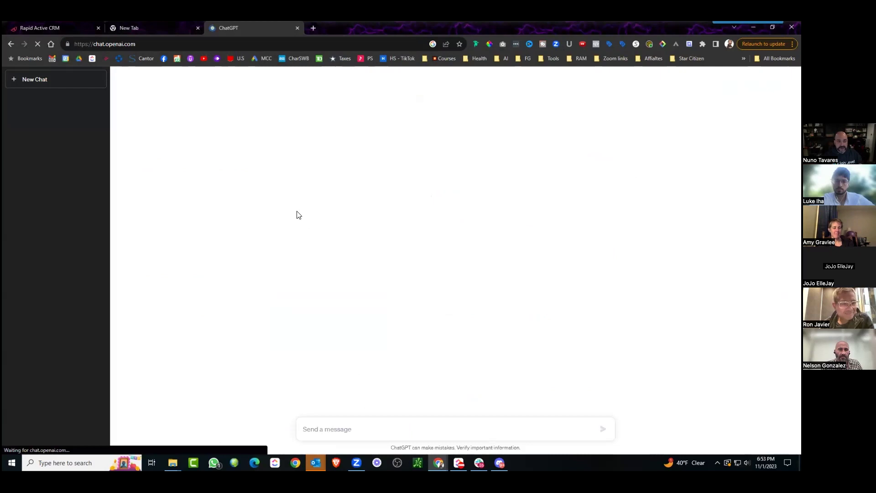
mouse_move(488, 86)
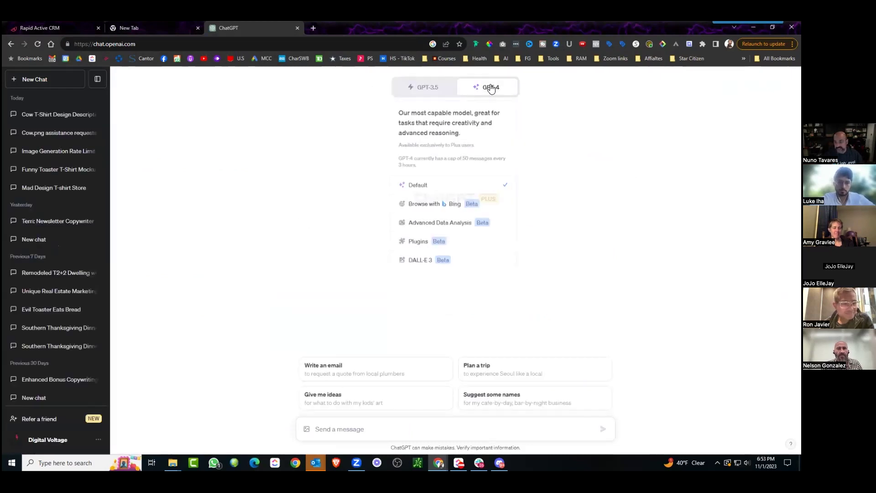
click(448, 258)
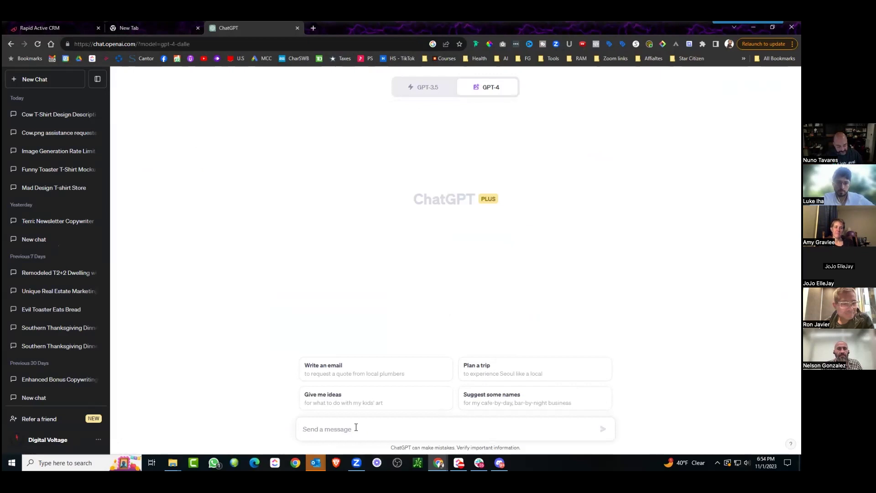
Try to generate images from the copied prompt "dark background for a video overlay that has digital automations", and return to the page builder tab
key(ctrl+v)
key(Return)
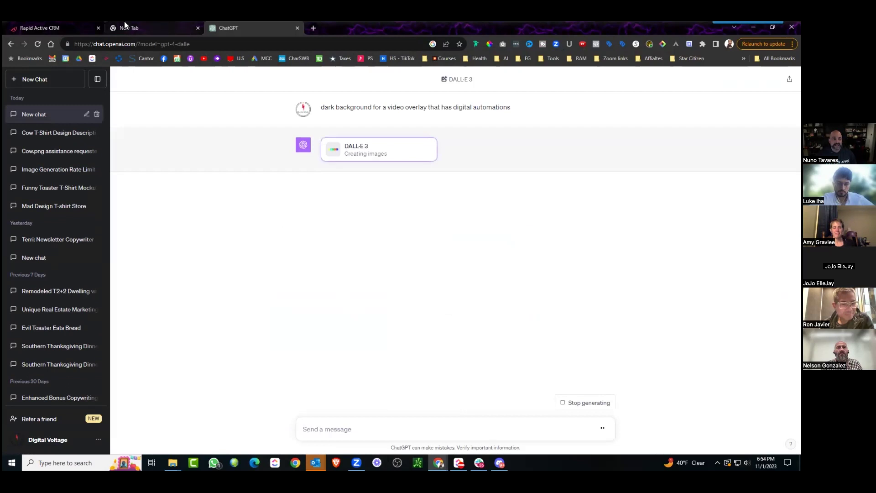
click(63, 27)
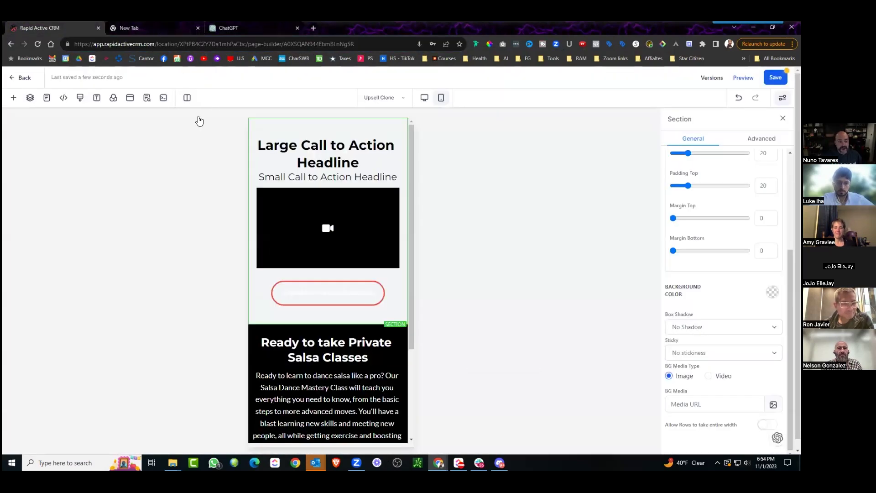
Switch to a maximized Discord window, enlarge the Midjourney image grid for inspection, and upscale the second image (U2)
key(alt+Tab)
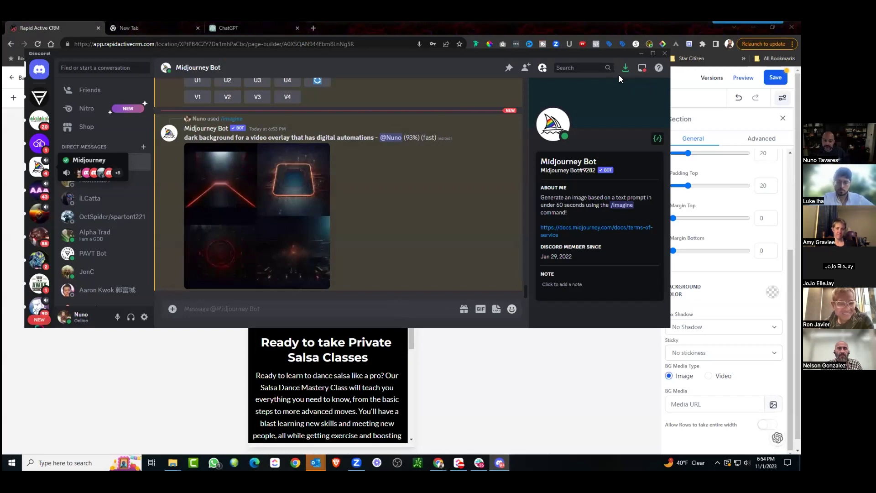
click(653, 54)
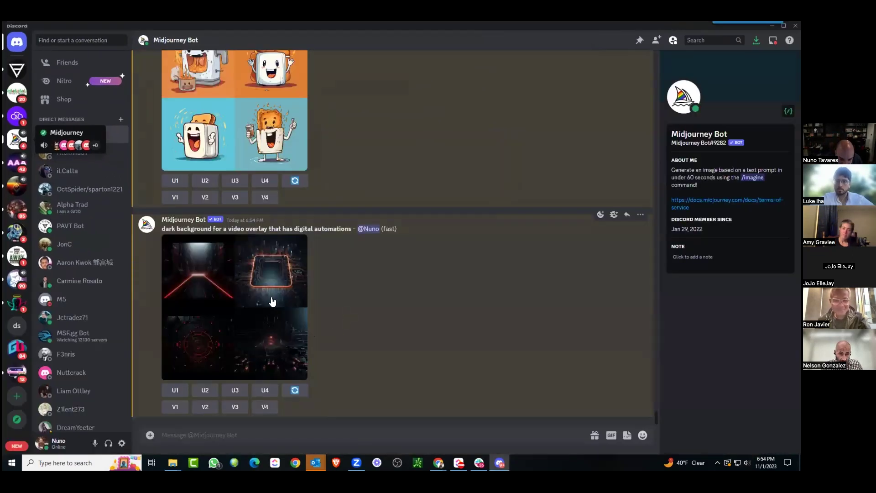
click(274, 343)
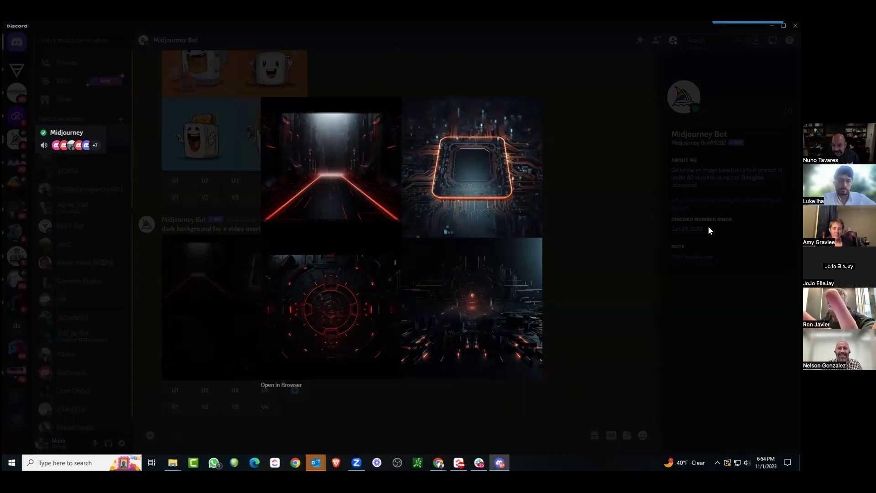
click(397, 392)
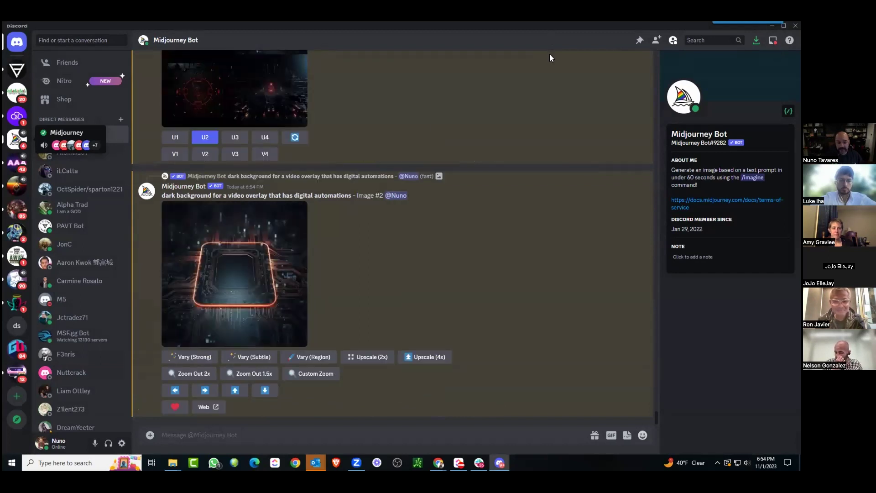
Save the upscaled Midjourney image to the Downloads folder as Backjground.png
right_click(267, 250)
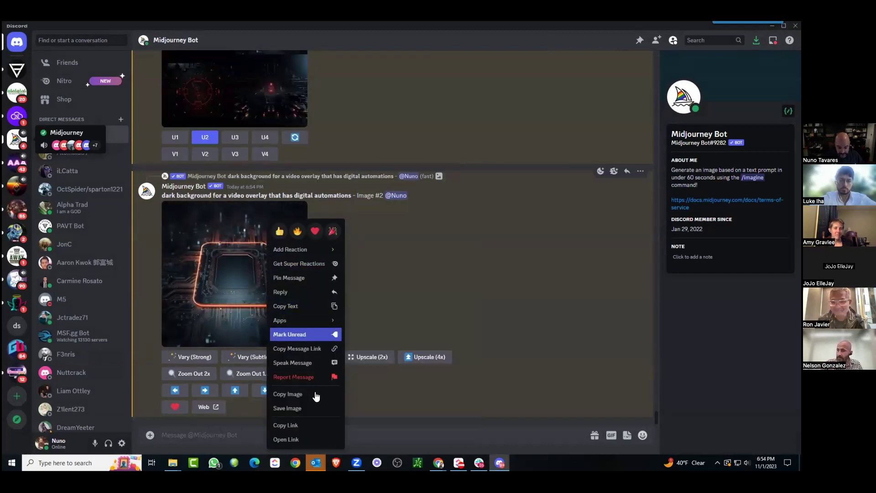
click(289, 395)
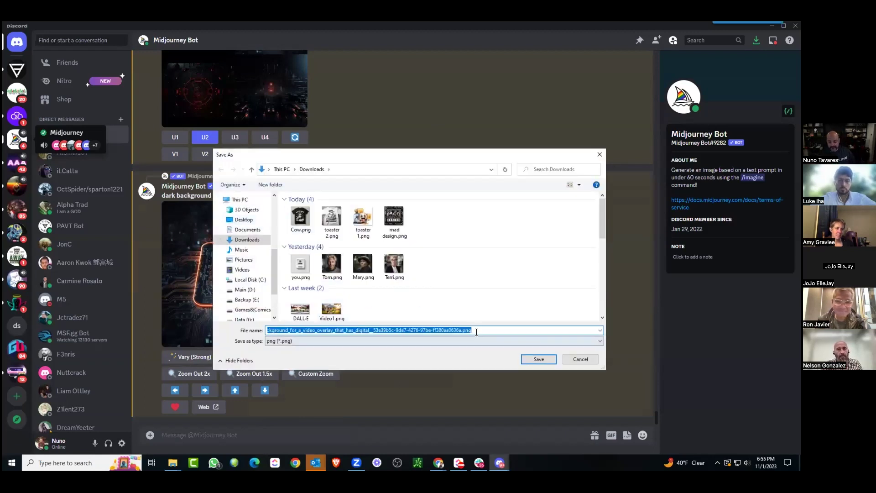
click(461, 330)
drag(461, 330, 205, 329)
text(Backjground)
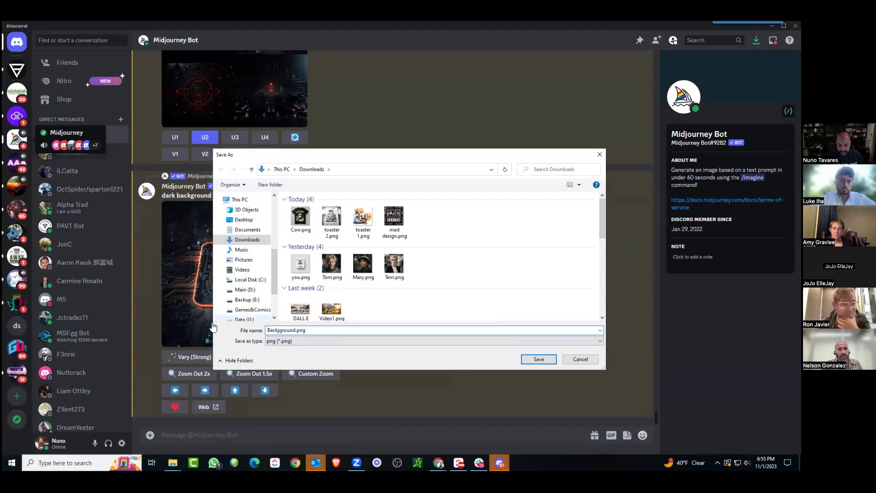
click(538, 359)
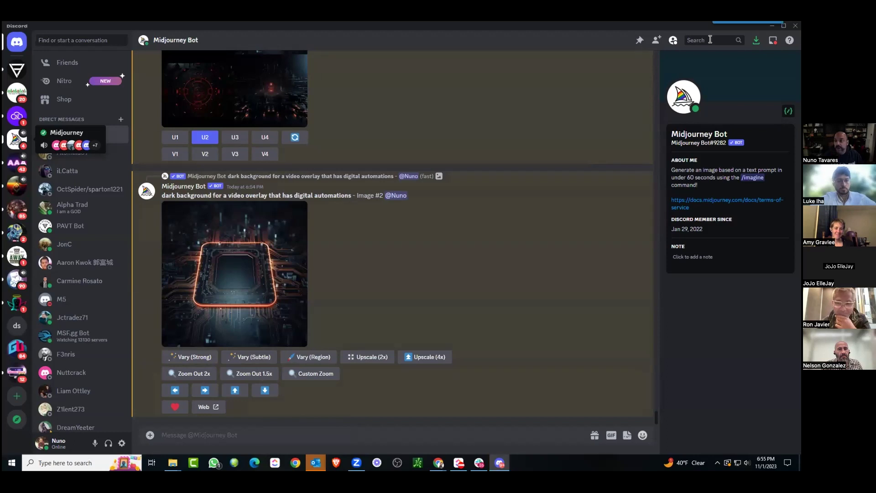
Switch back to ChatGPT, copy the prompt "dark background for a video overlay that has digital automations", and submit it in a new DALL-E 3 chat
key(alt+Tab)
click(240, 30)
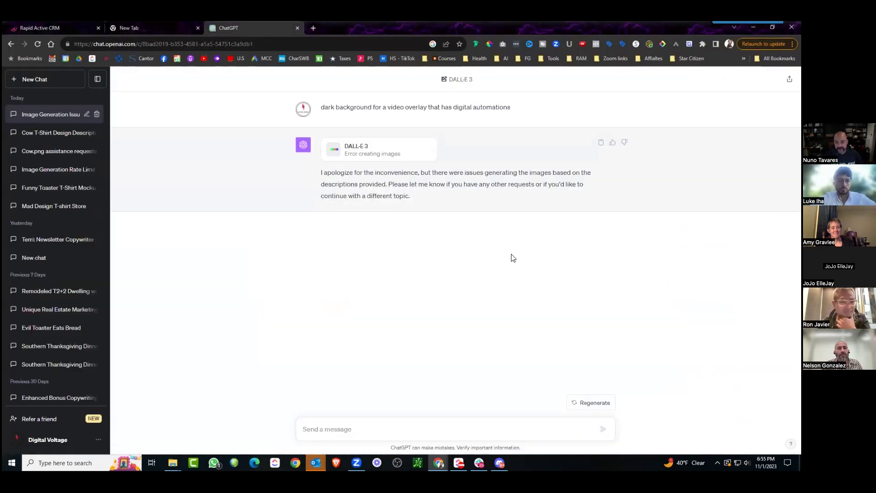
drag(532, 111, 313, 108)
right_click(364, 108)
click(379, 111)
click(426, 431)
key(ctrl+shift+o)
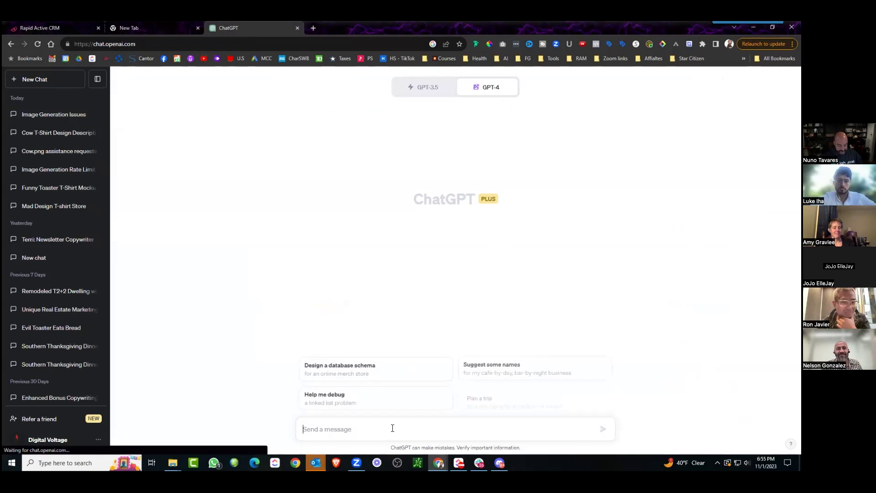
key(ctrl+v)
key(Return)
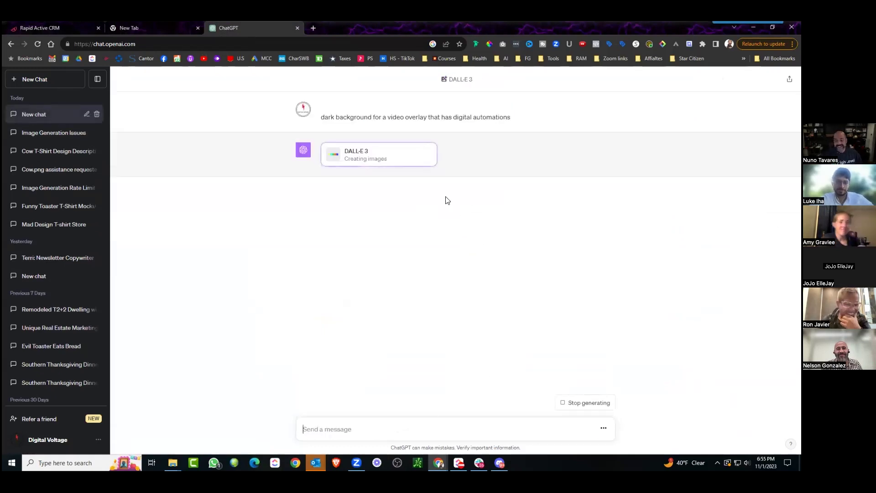
Examine the T-shirt image and its description in the Cow T-Shirt Design chat
click(58, 150)
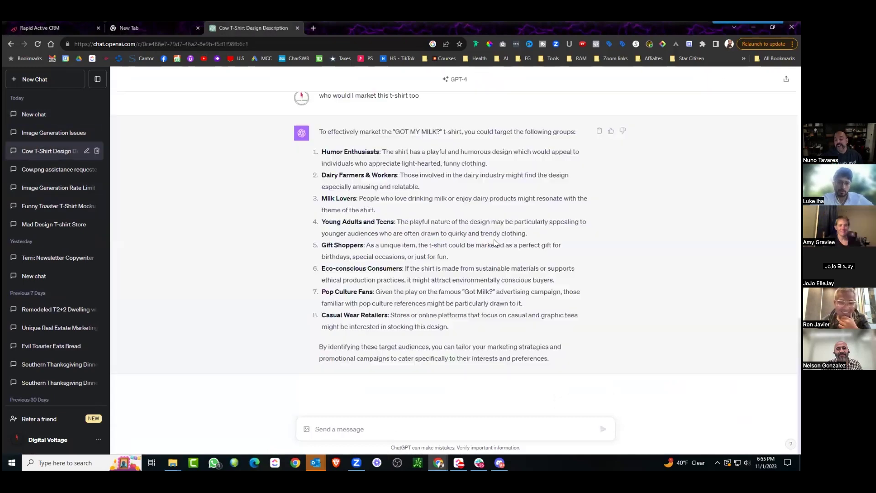
scroll(498, 245, up, 5)
scroll(498, 245, up, 3)
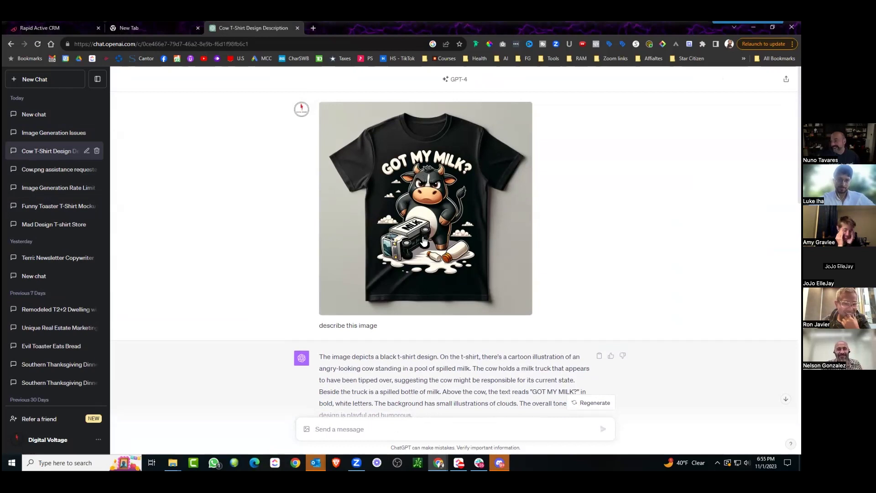
scroll(460, 248, down, 3)
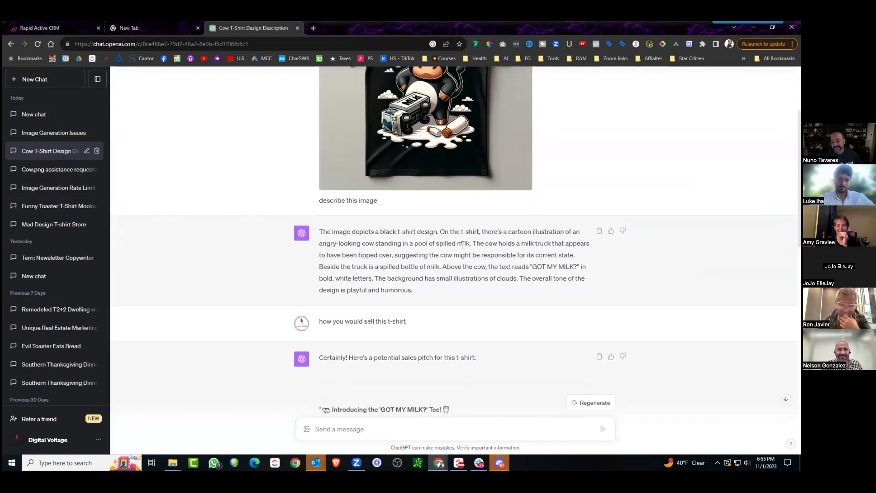
scroll(468, 242, up, 3)
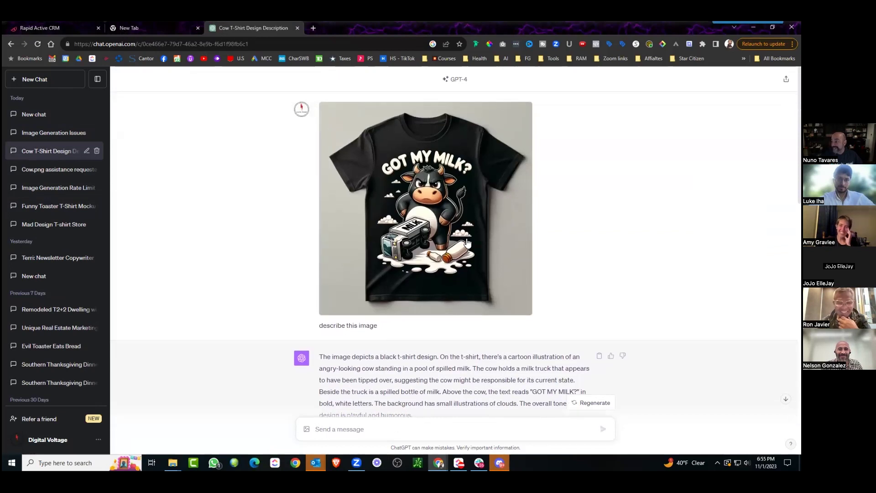
Look through the open browser tabs and reopen the newest ChatGPT chat to check the DALL-E 3 image generation
click(146, 32)
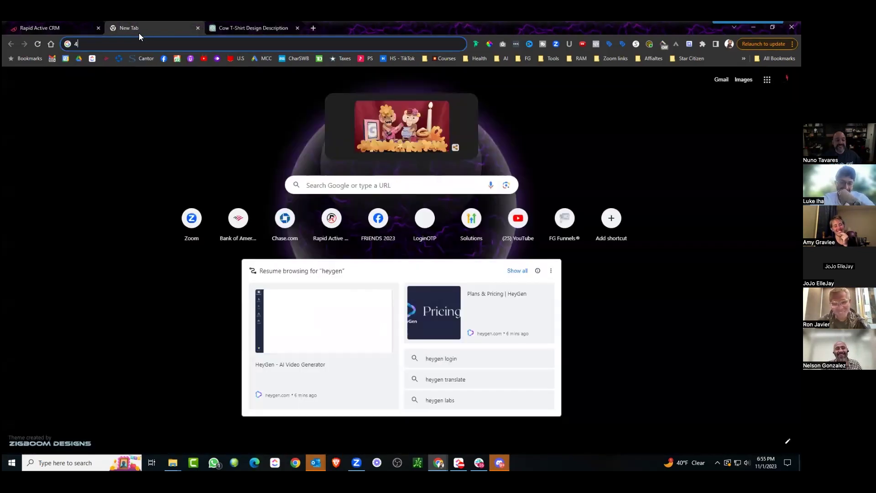
click(69, 25)
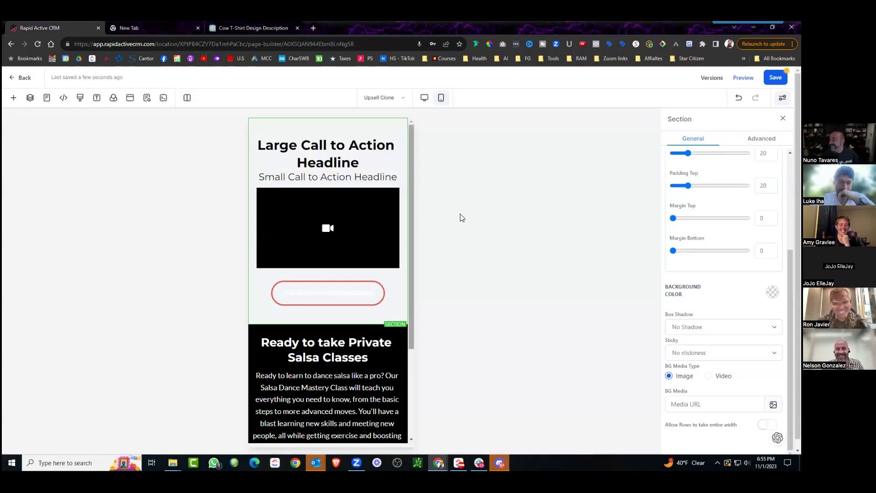
click(256, 29)
click(165, 26)
text(4)
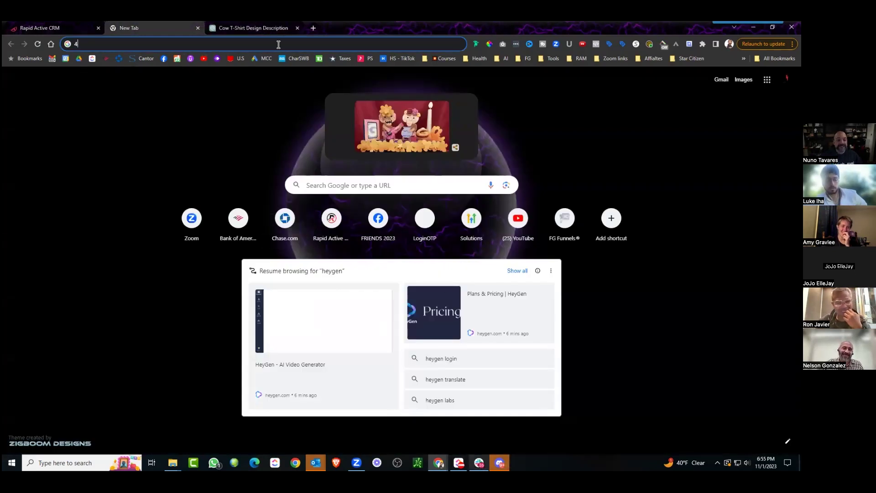
click(252, 26)
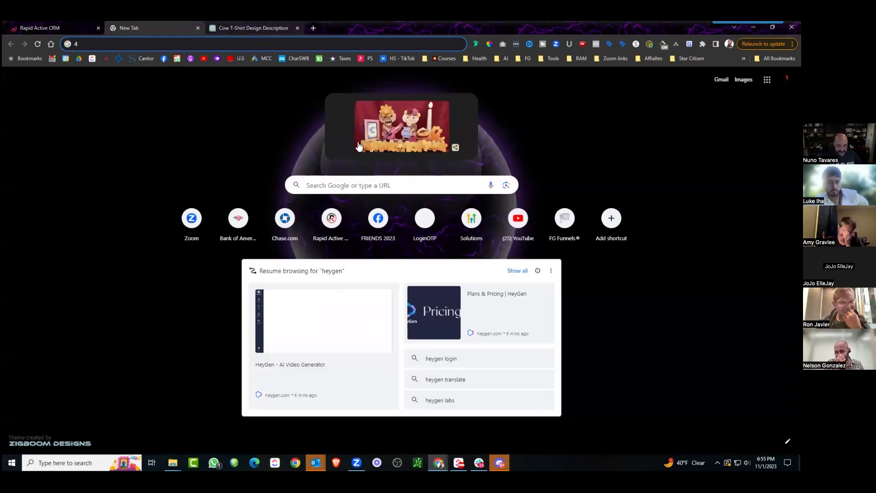
click(35, 114)
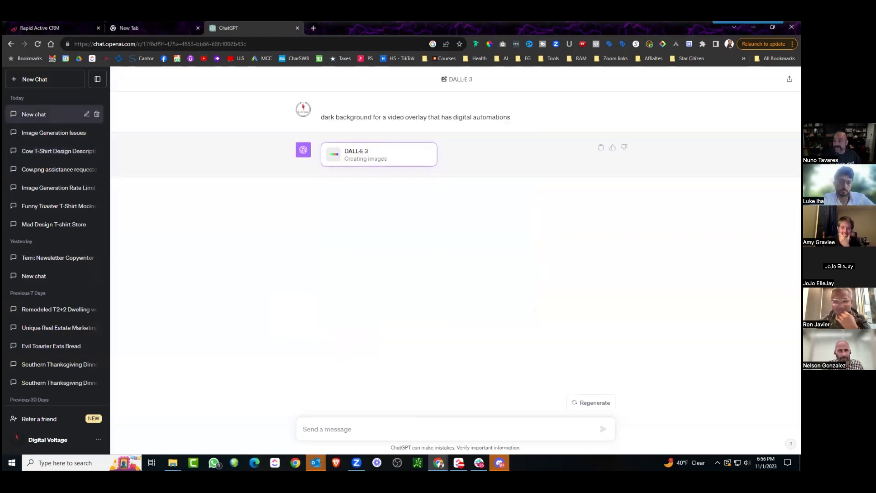
key(super+d)
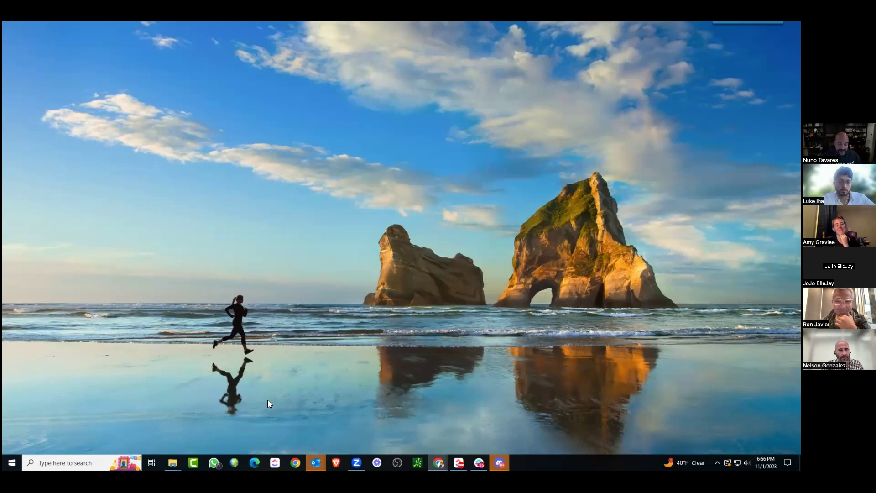
mouse_move(438, 463)
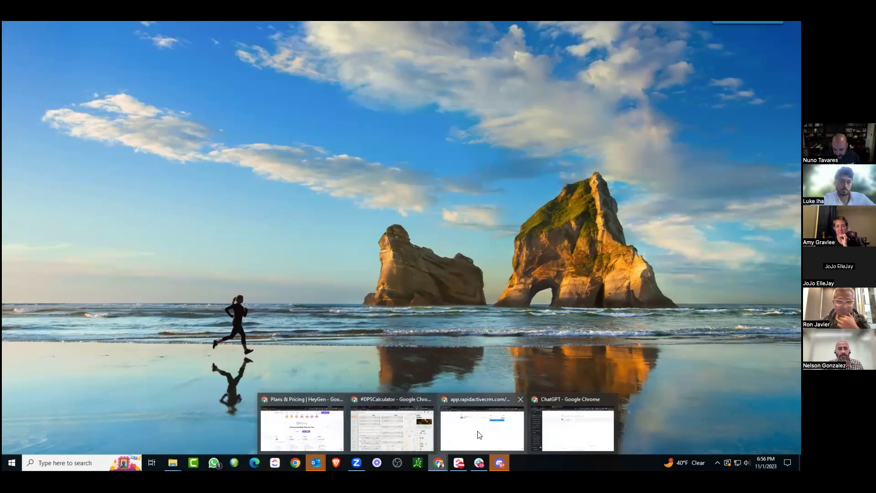
click(568, 427)
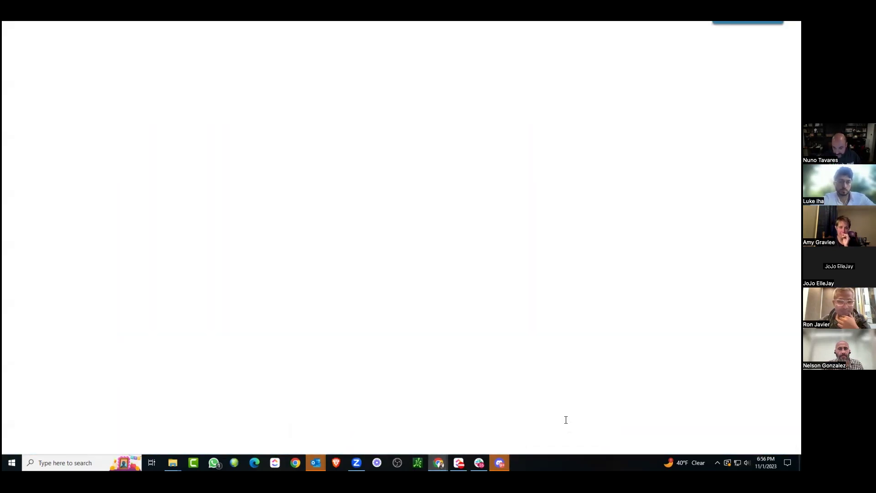
Load Canva's Beginner's Challenge design in the empty browser tab and go on to the Canva home page
click(174, 32)
text(4)
key(BackSpace)
text(canva)
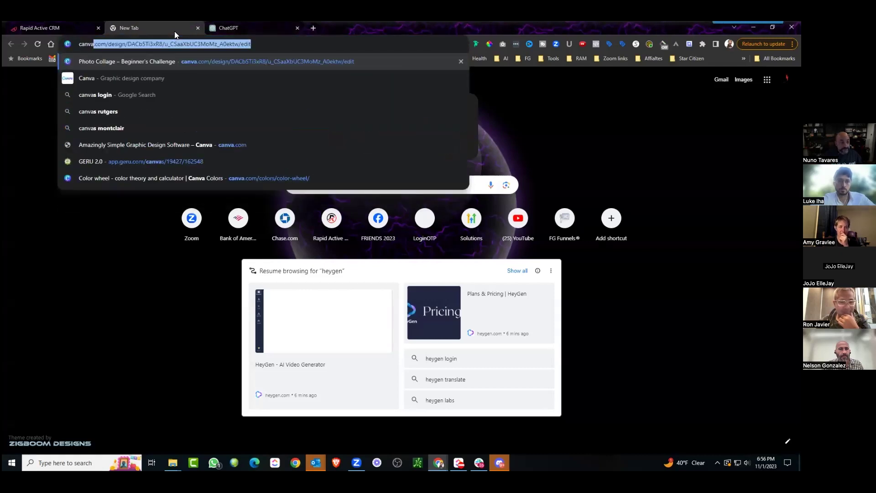
key(Return)
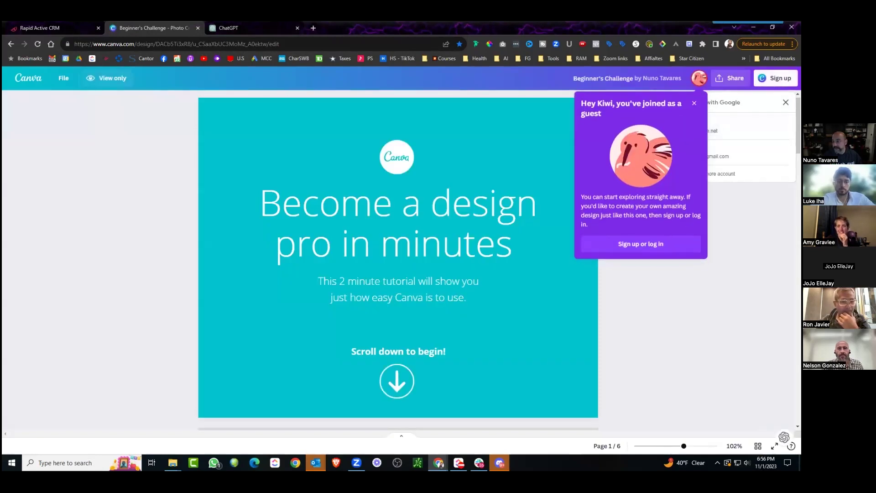
click(695, 103)
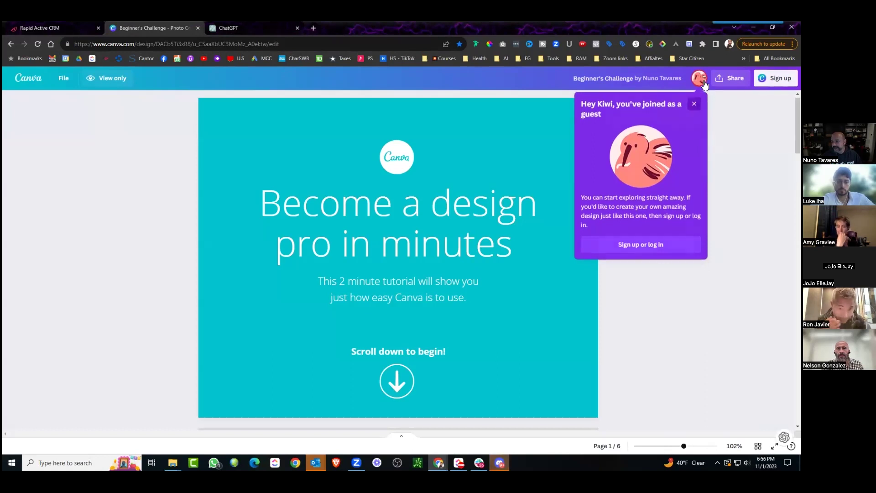
click(37, 80)
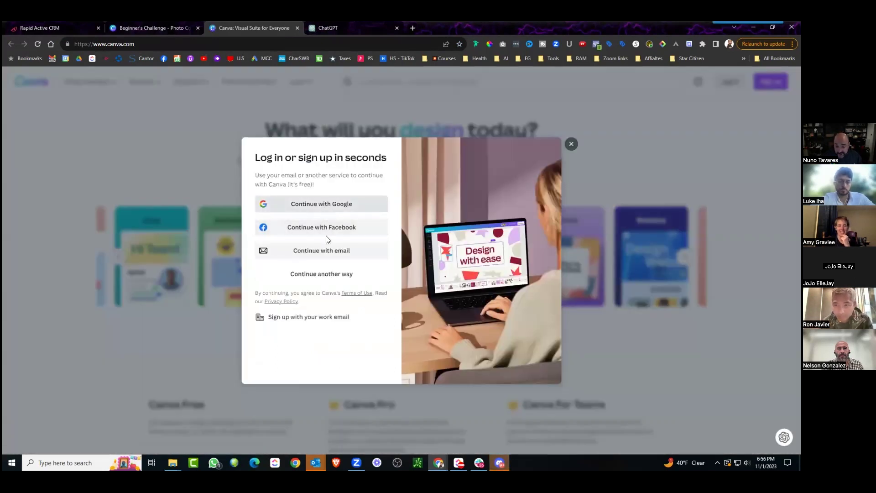
Log in to Canva with the account e-mail option instead of Google, filling in the account password
click(329, 208)
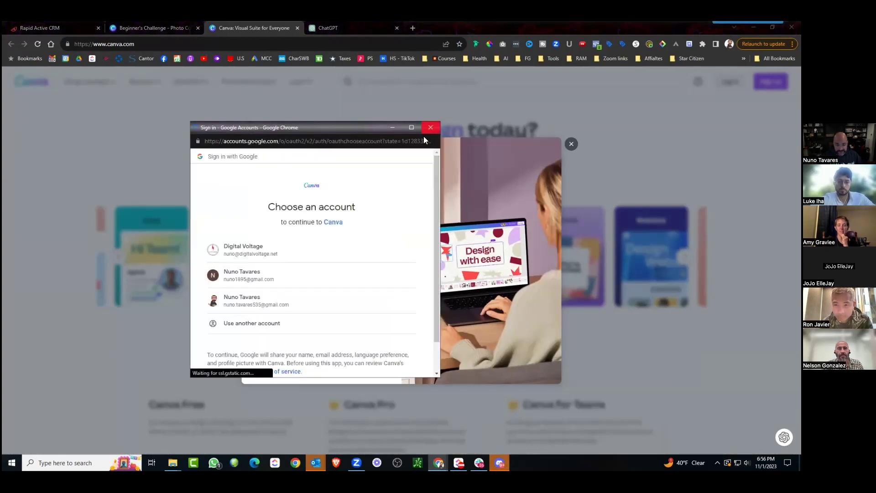
click(432, 127)
click(322, 226)
click(314, 232)
click(347, 241)
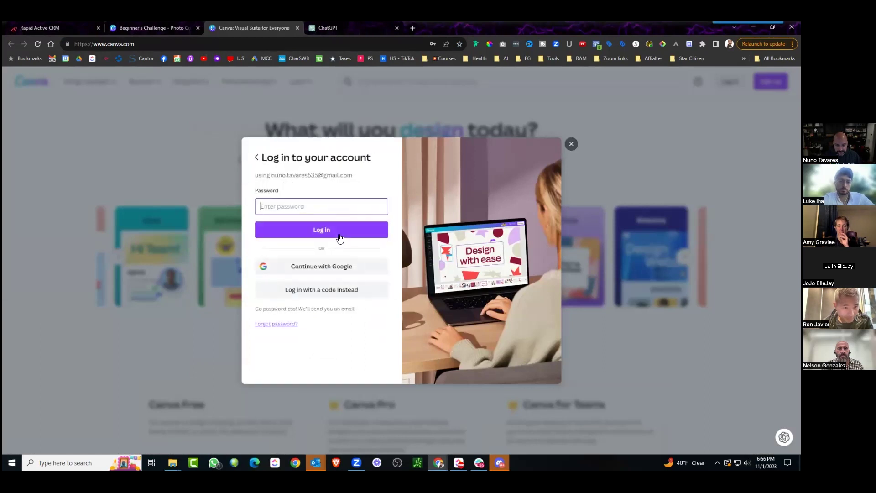
click(325, 206)
click(361, 231)
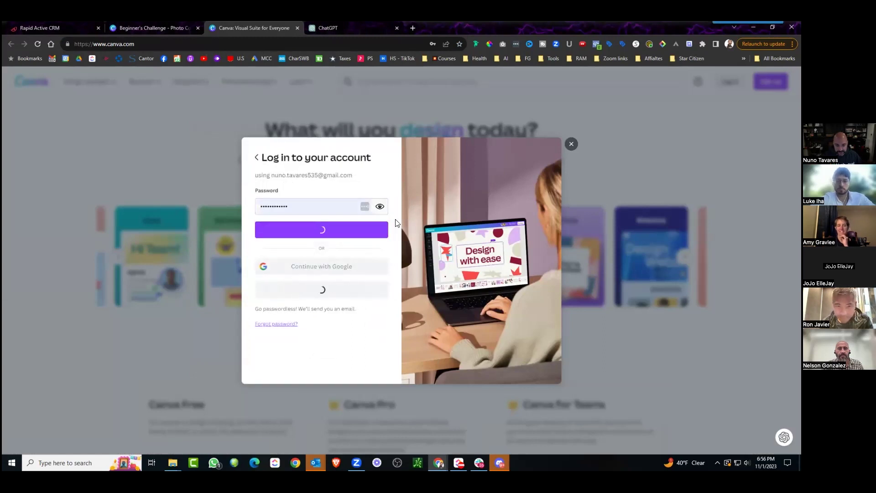
key(Return)
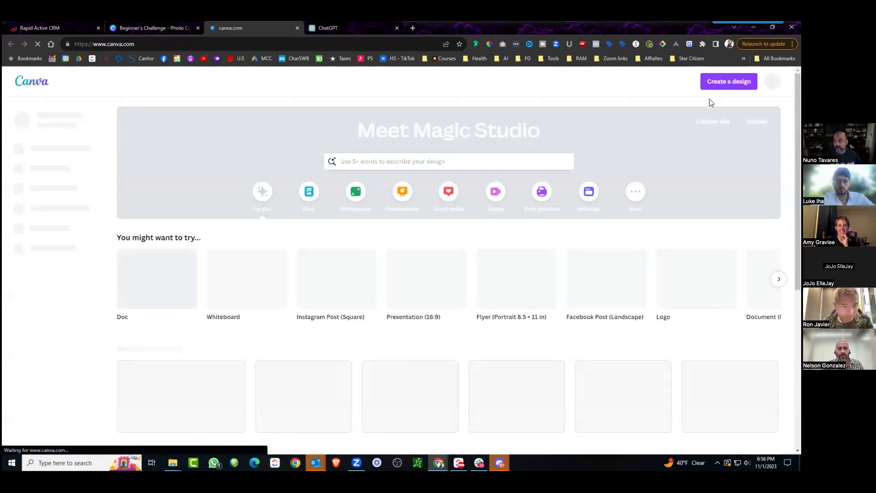
Start a new Canva design and search the design types for "background", trying "Digitalbackground" as well
click(729, 81)
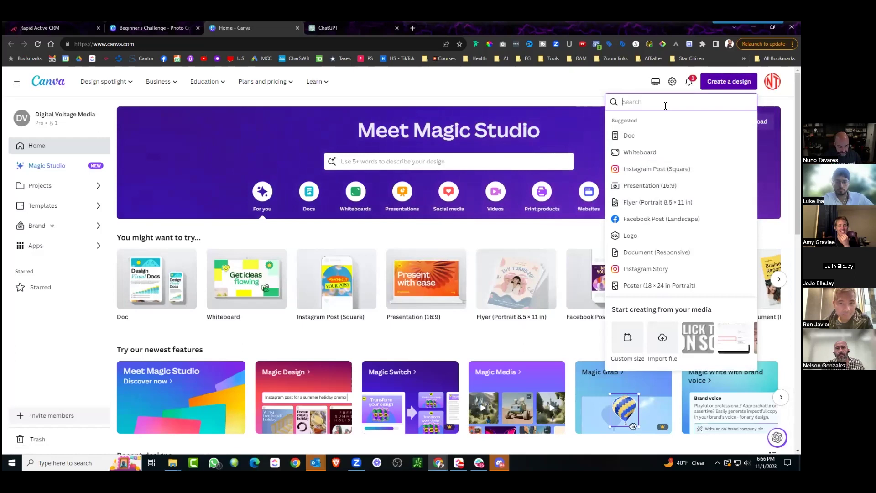
text(background)
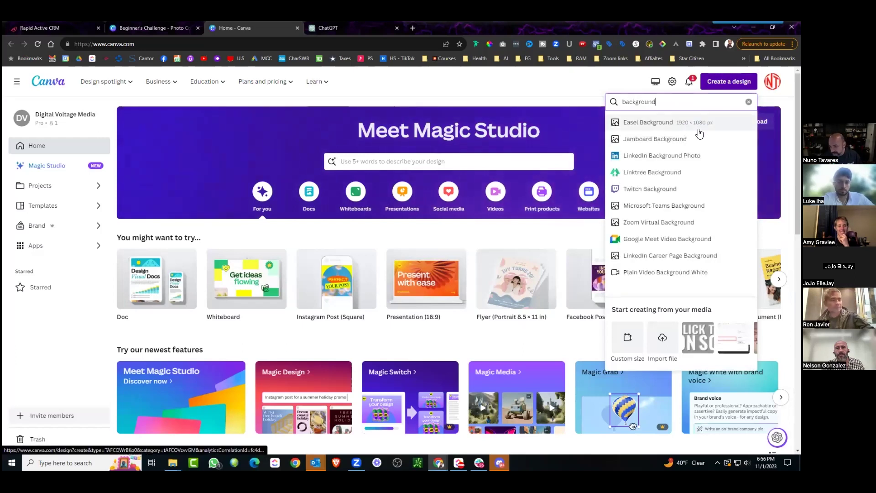
click(624, 102)
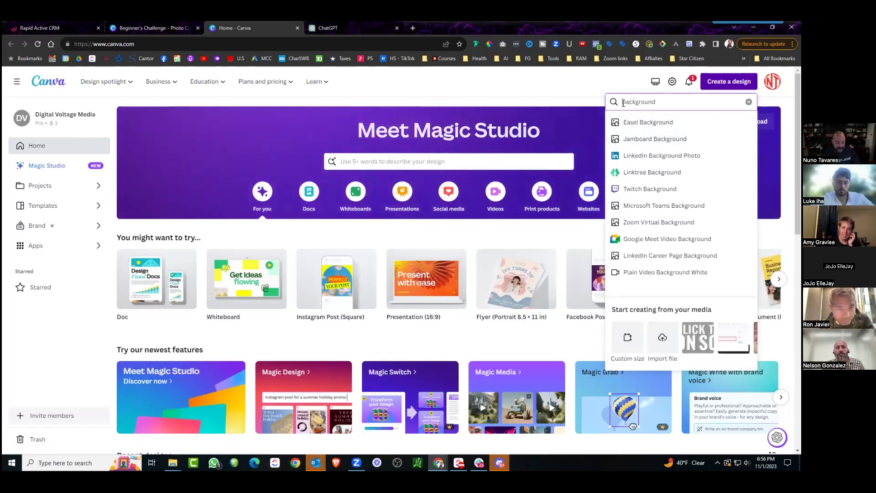
text(Digital)
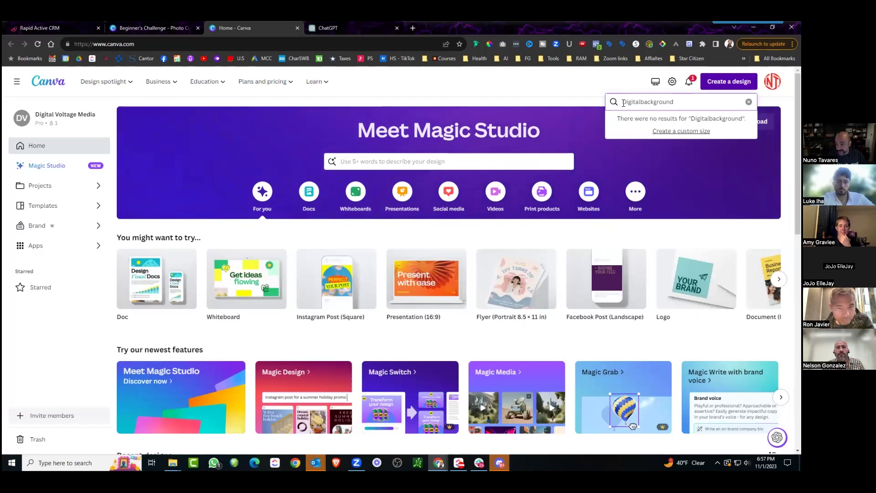
Replace "Digital" with "Website" in the design type search and create a blank Website design
key(BackSpace)
key(BackSpace)
key(BackSpace)
key(BackSpace)
key(BackSpace)
key(BackSpace)
key(BackSpace)
text(Website)
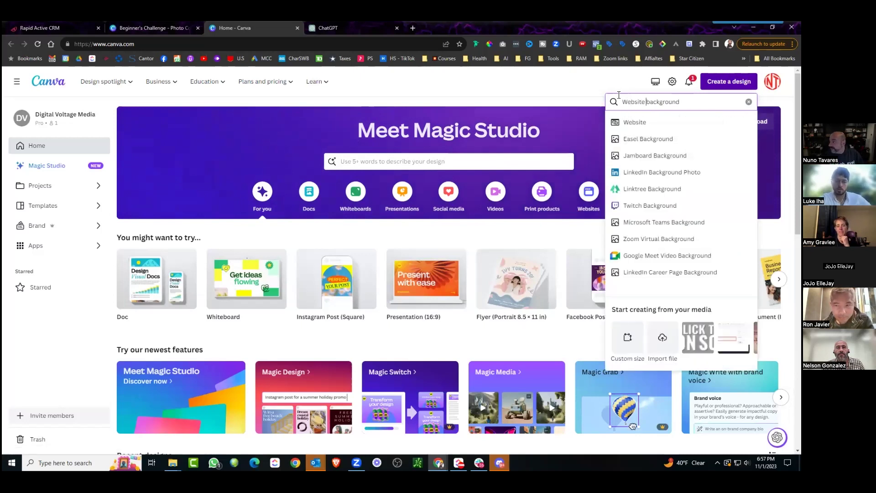
click(687, 126)
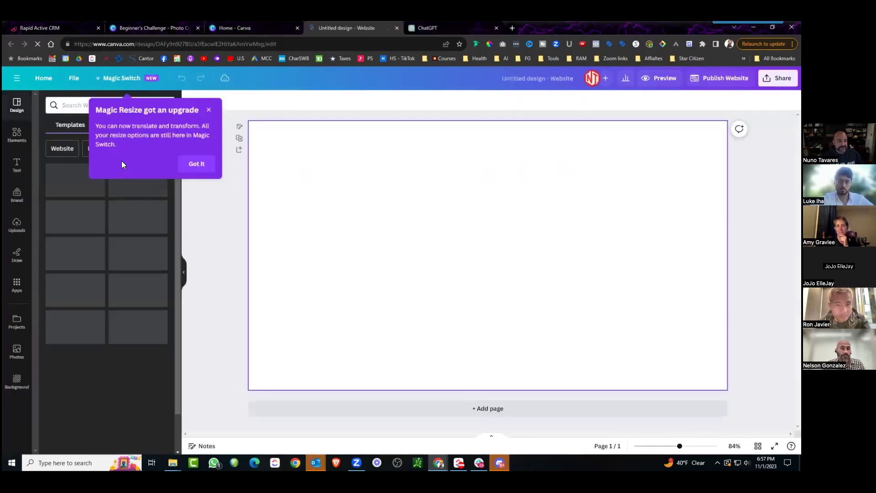
click(493, 185)
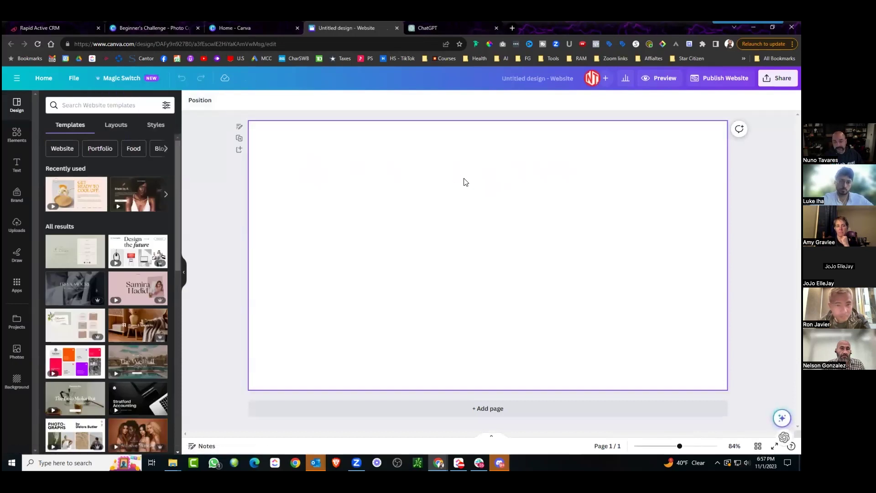
Upload the dark background PNG from the Downloads folder and place it on the blank Website page
click(123, 128)
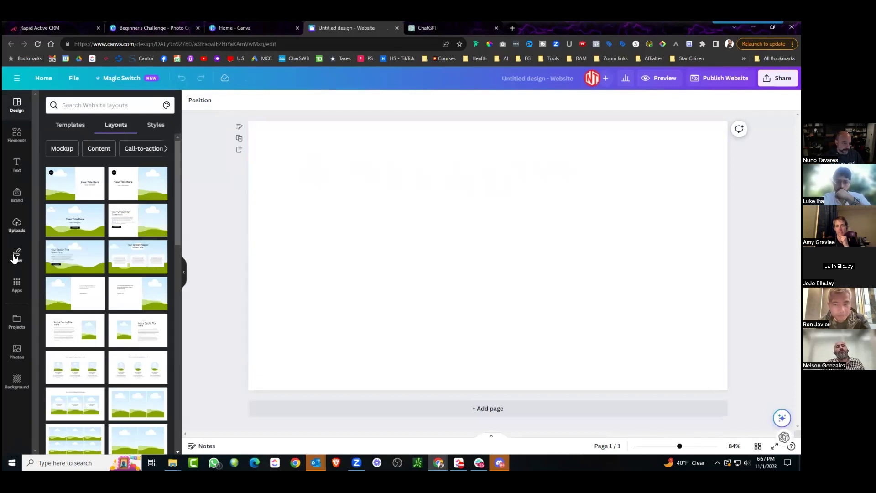
click(16, 225)
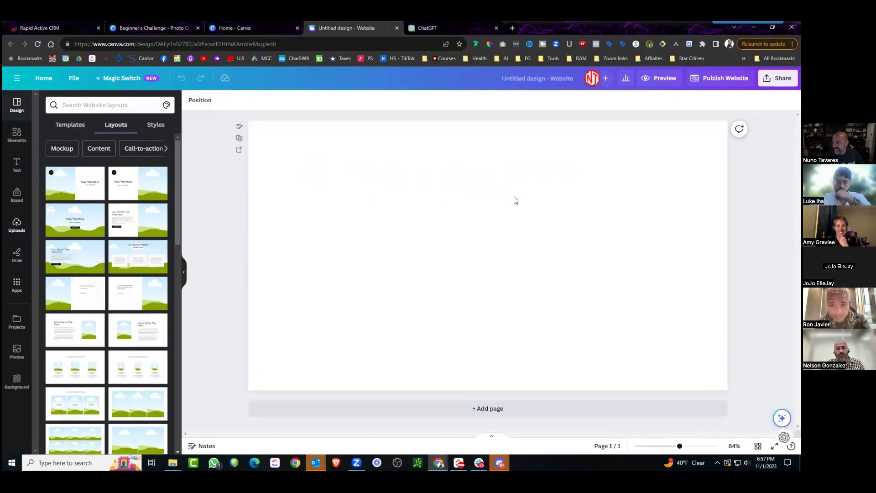
click(93, 126)
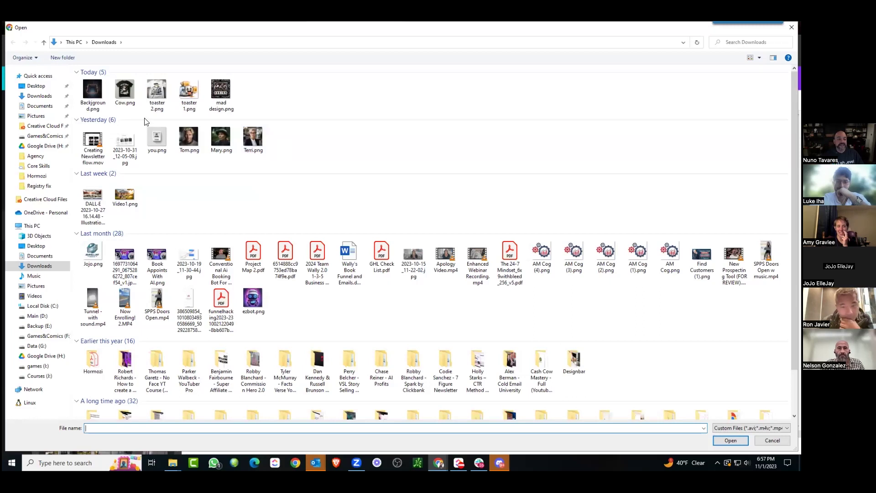
double_click(102, 94)
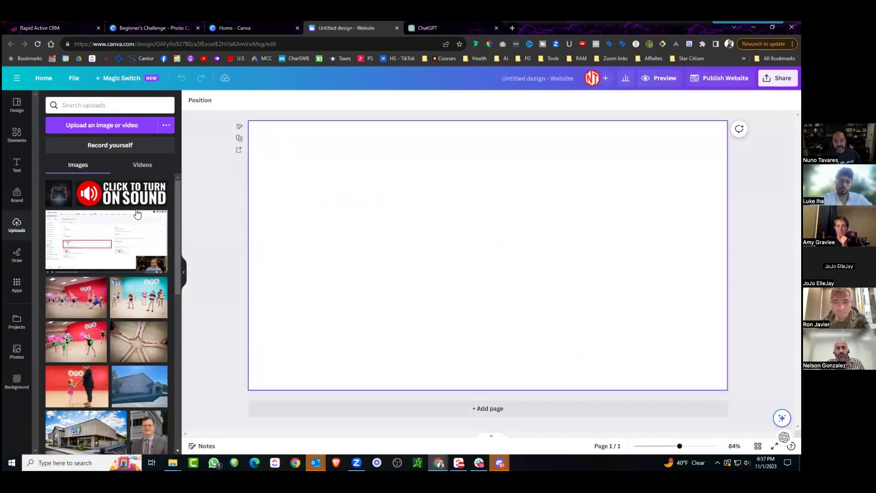
drag(59, 194, 432, 215)
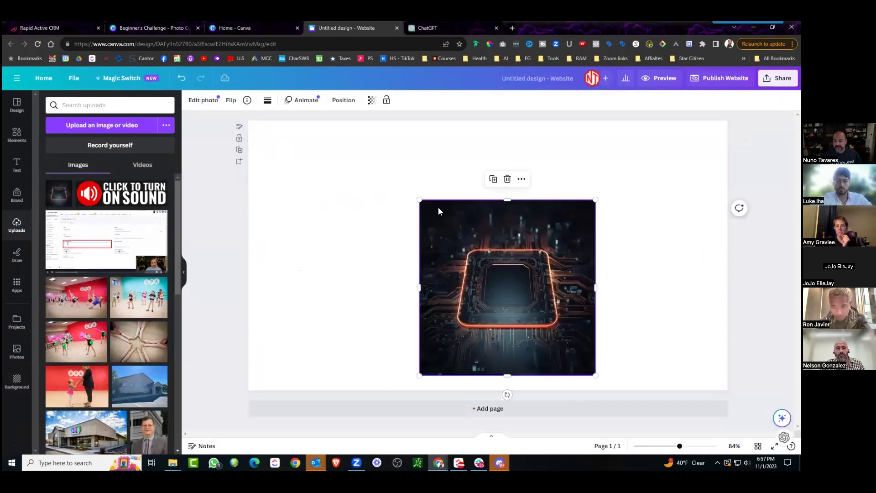
Enlarge and reposition the circuit-board image so that it covers the entire page, with the glowing chip frame centred
drag(330, 183, 169, 173)
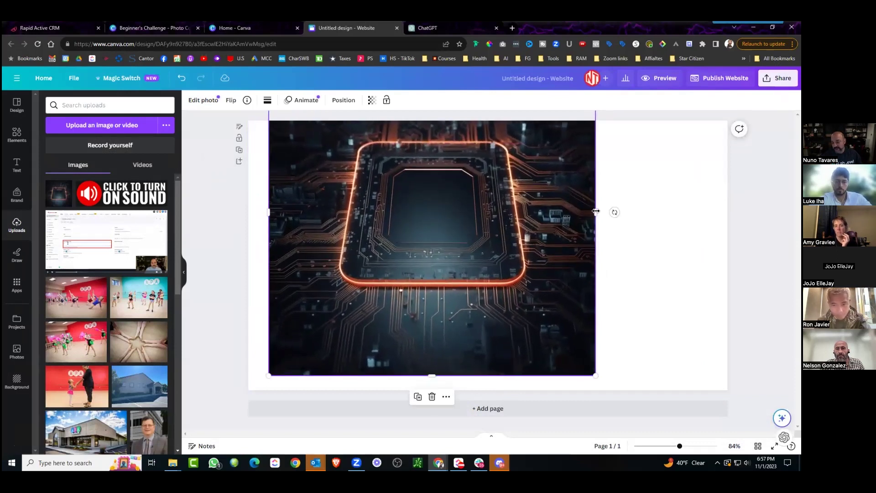
drag(715, 215, 726, 215)
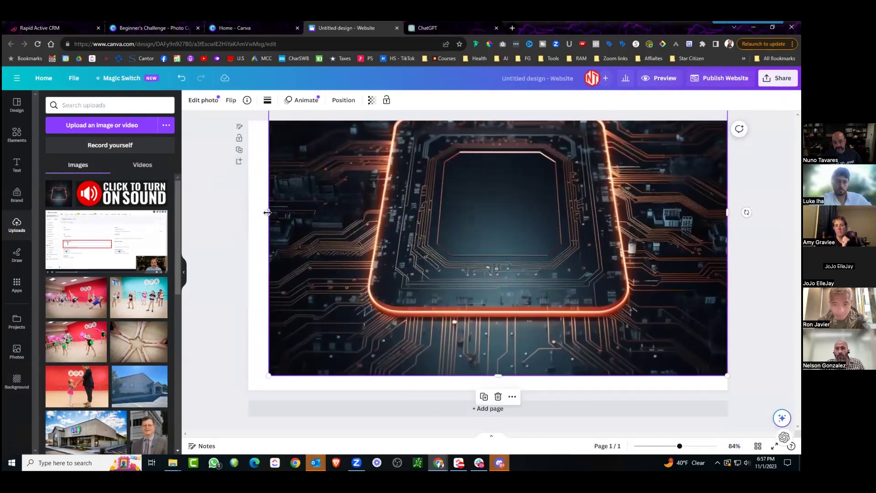
drag(268, 212, 253, 217)
drag(569, 205, 512, 276)
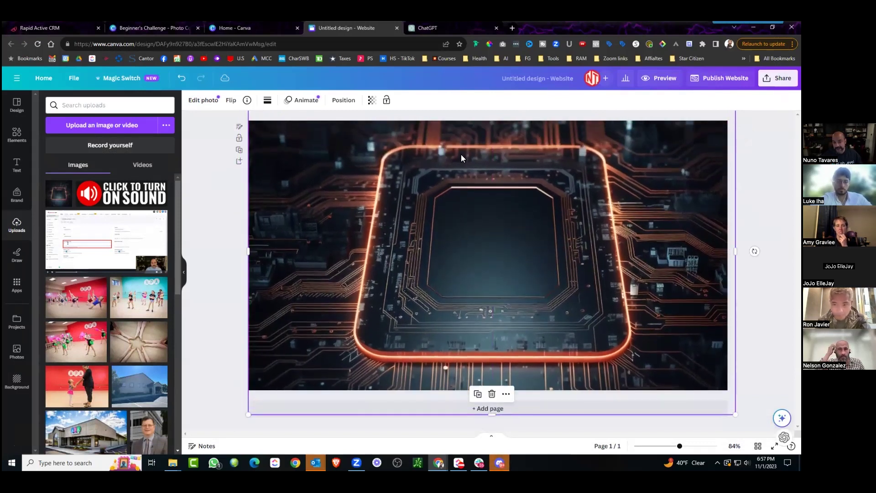
key(Escape)
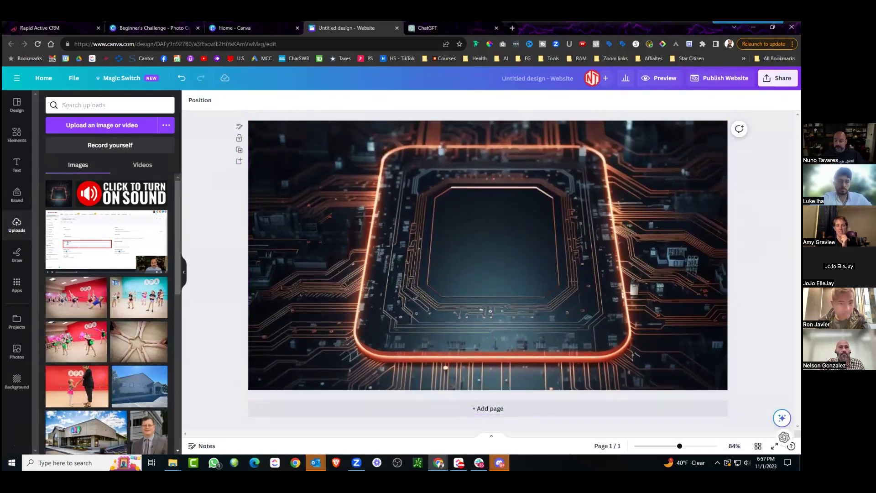
Download the design as a JPG and save it in Downloads as Background.jpg
click(779, 78)
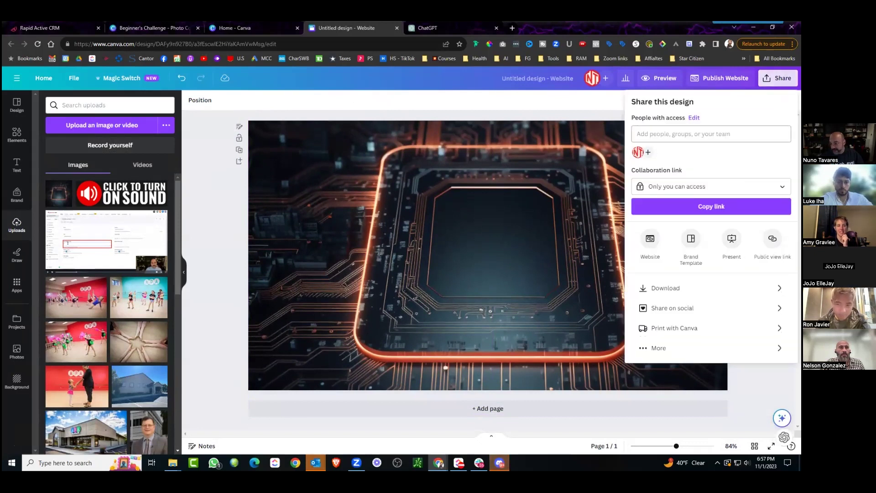
click(666, 288)
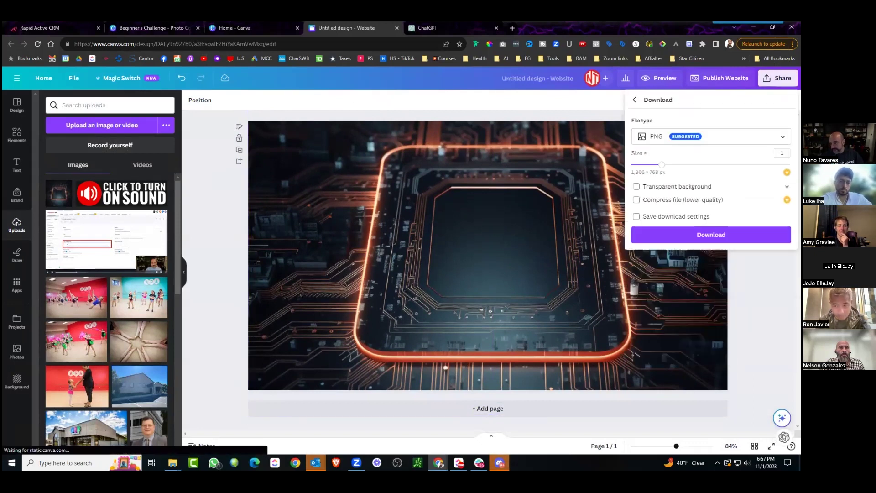
click(708, 136)
click(706, 207)
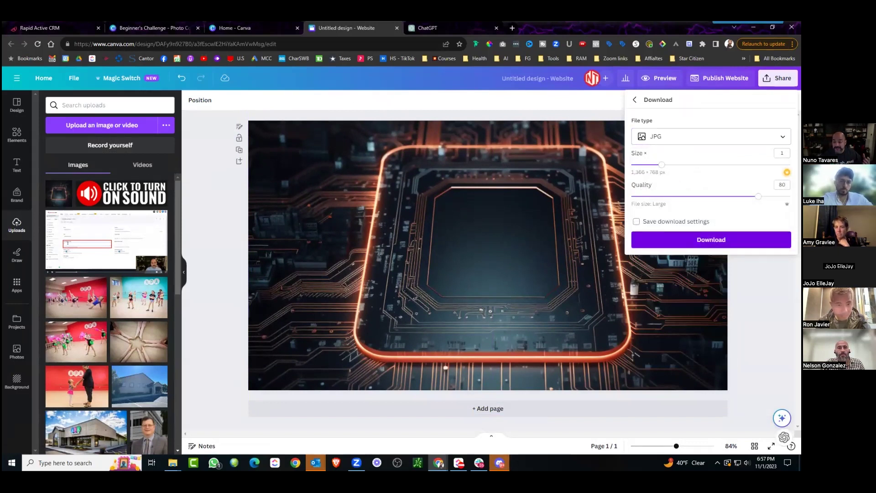
click(712, 239)
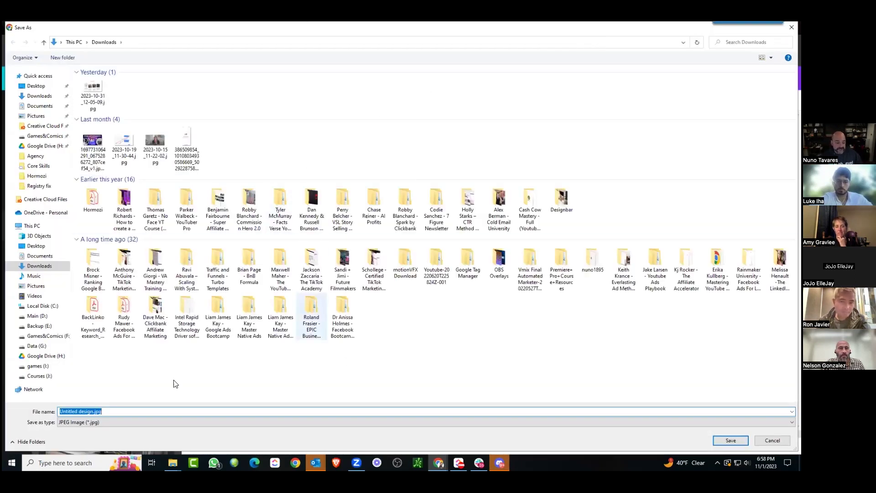
click(93, 412)
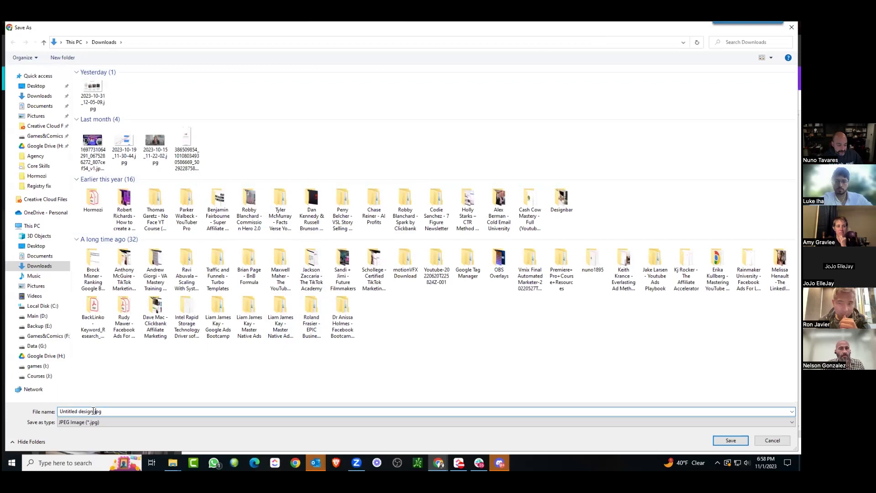
text(Background)
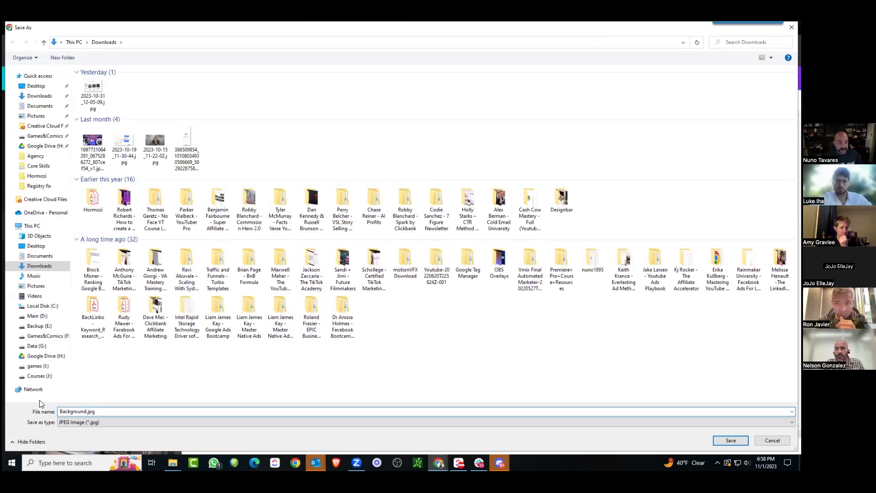
key(Return)
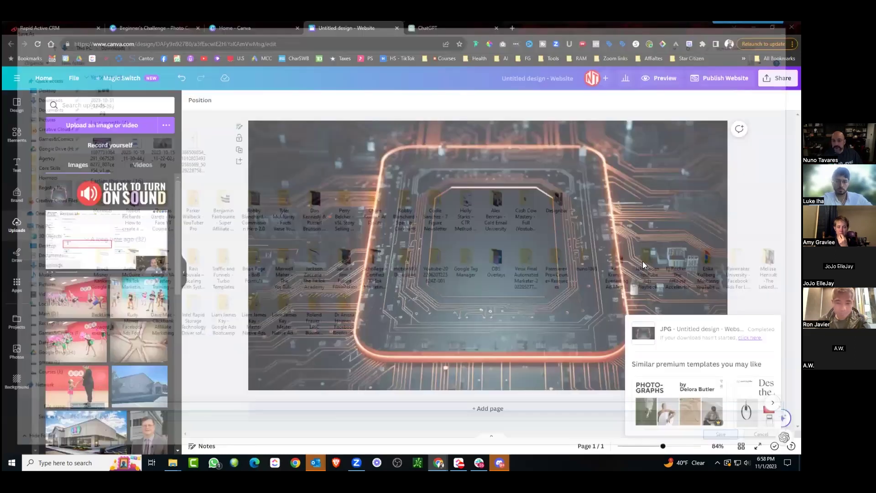
Switch to the Rapid Active CRM page builder, upload Background.jpg, and set it as the video section's background image
click(40, 28)
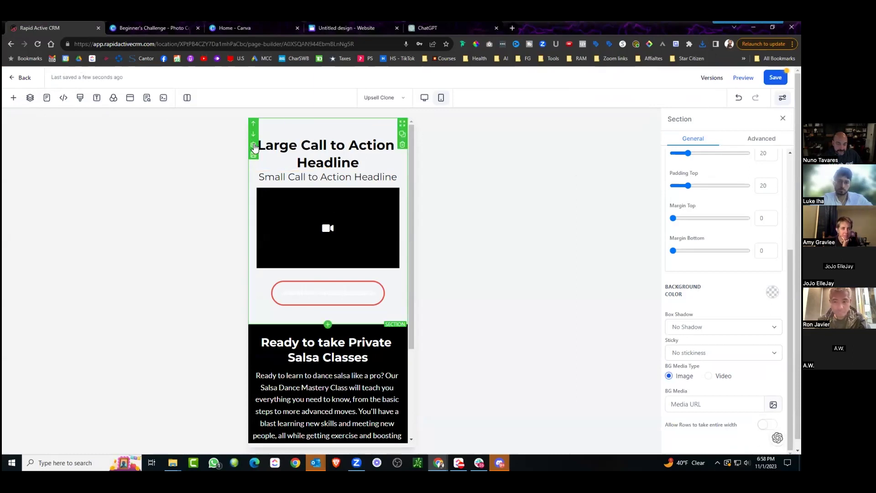
scroll(410, 260, down, 1)
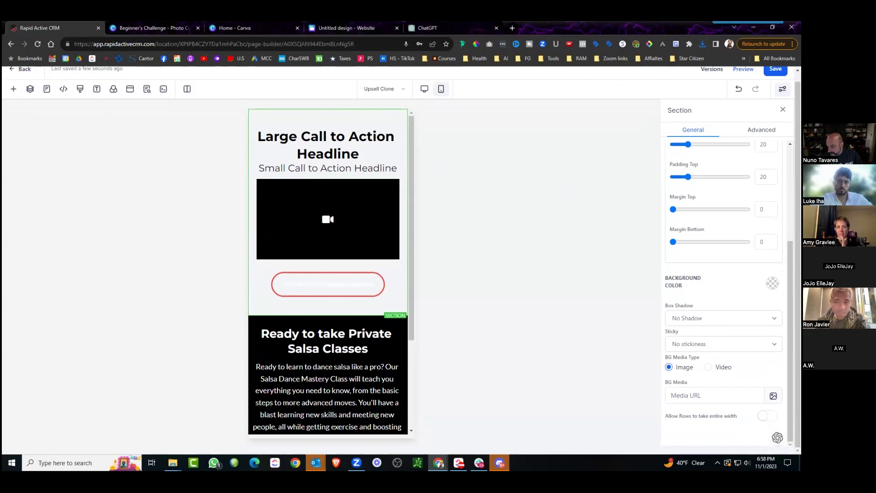
click(773, 395)
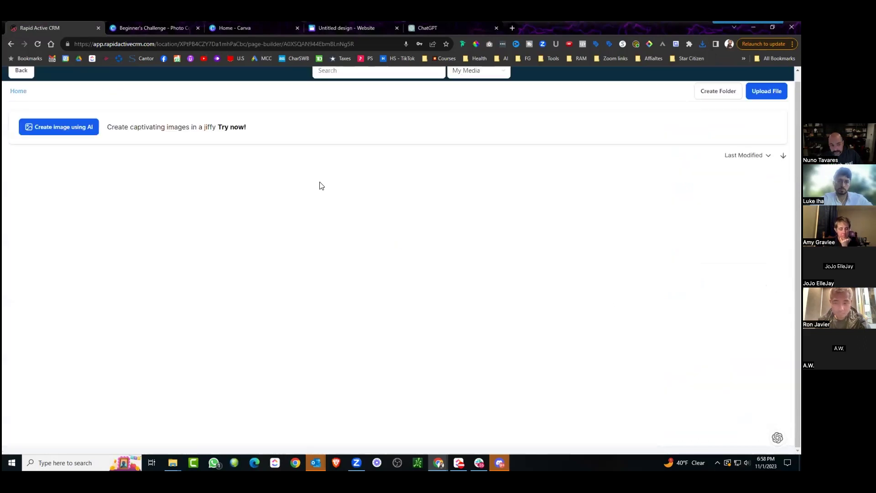
click(767, 91)
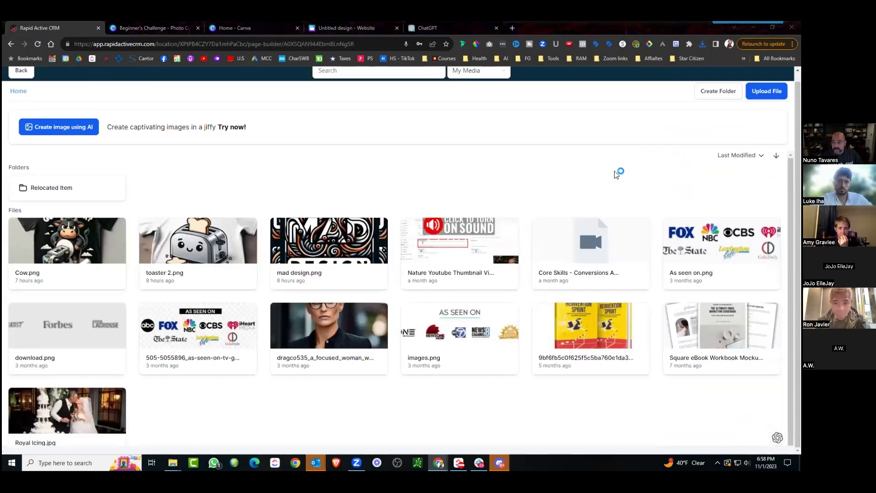
double_click(95, 95)
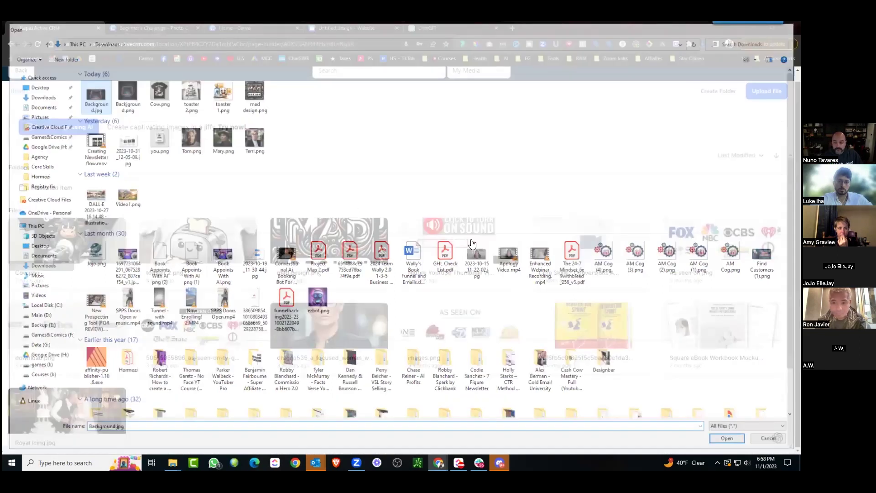
click(73, 249)
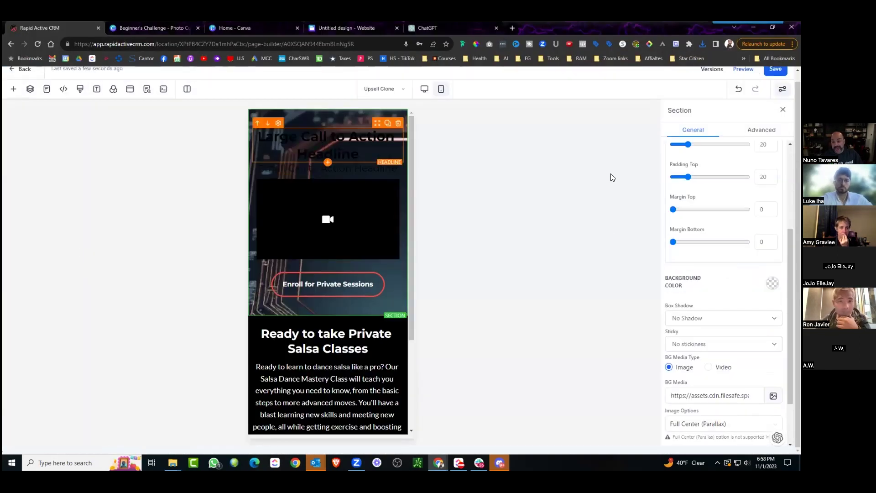
Set the Large Call to Action Headline's text color and bold text color to white
click(328, 146)
scroll(724, 274, up, 5)
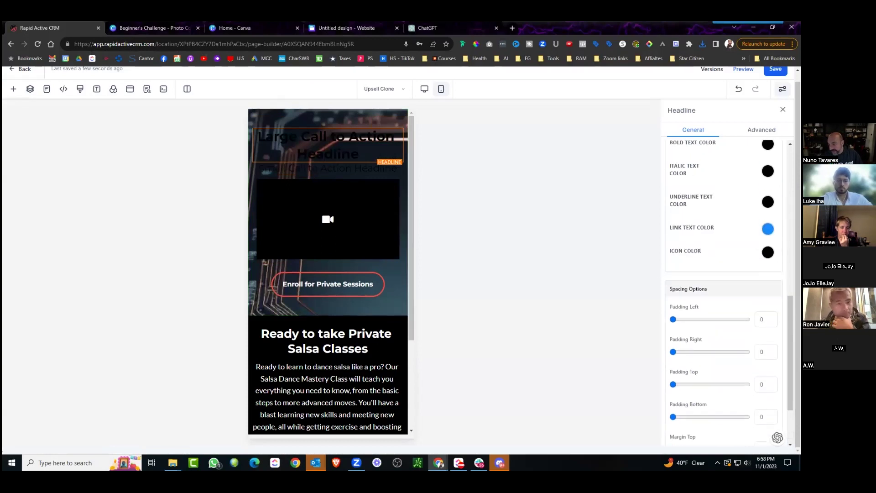
click(768, 287)
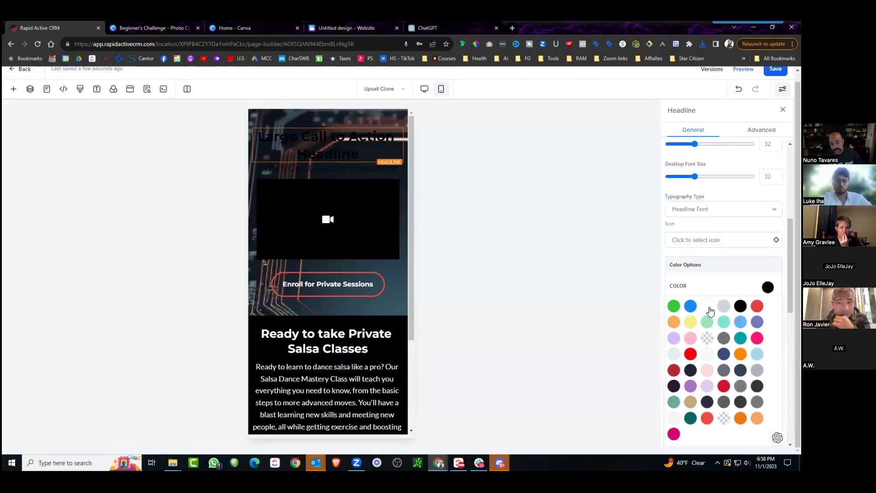
scroll(715, 338, down, 4)
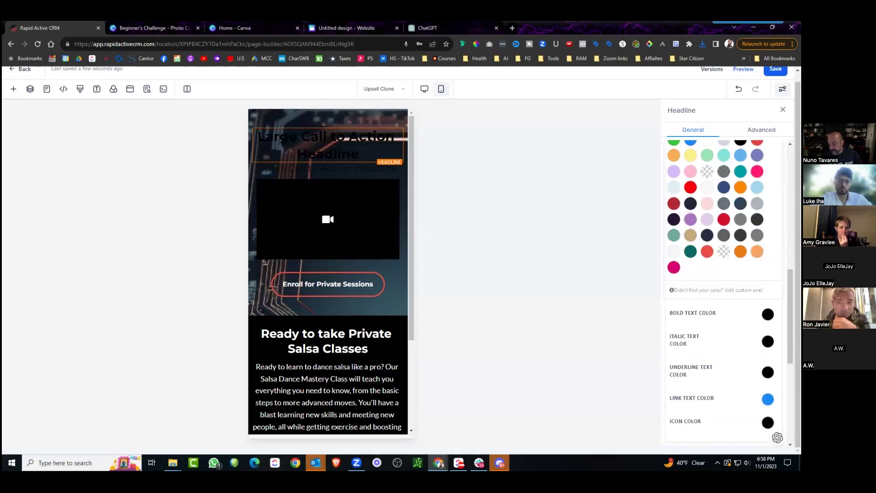
click(712, 337)
Set the Small Call to Action Headline's text color to white
click(328, 171)
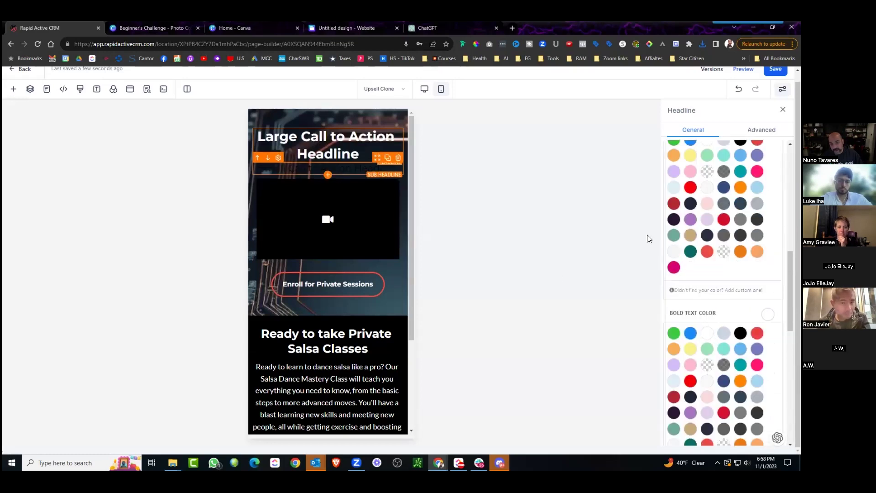
click(708, 337)
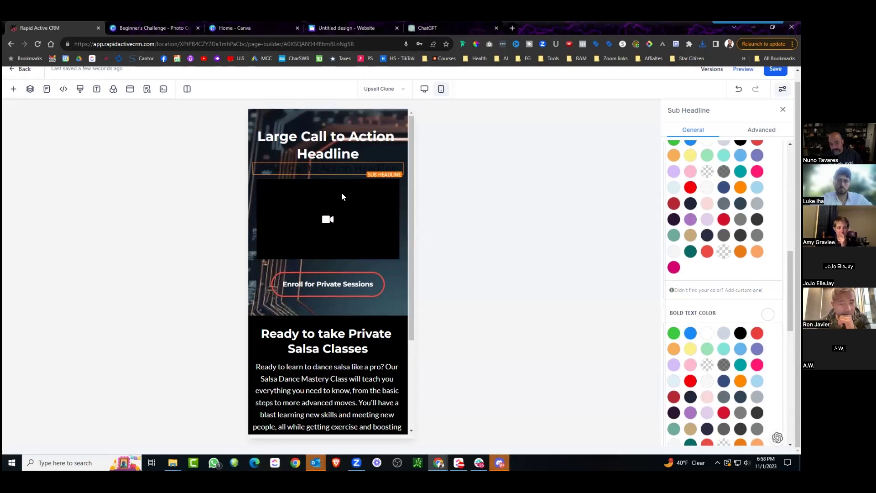
drag(321, 169, 333, 169)
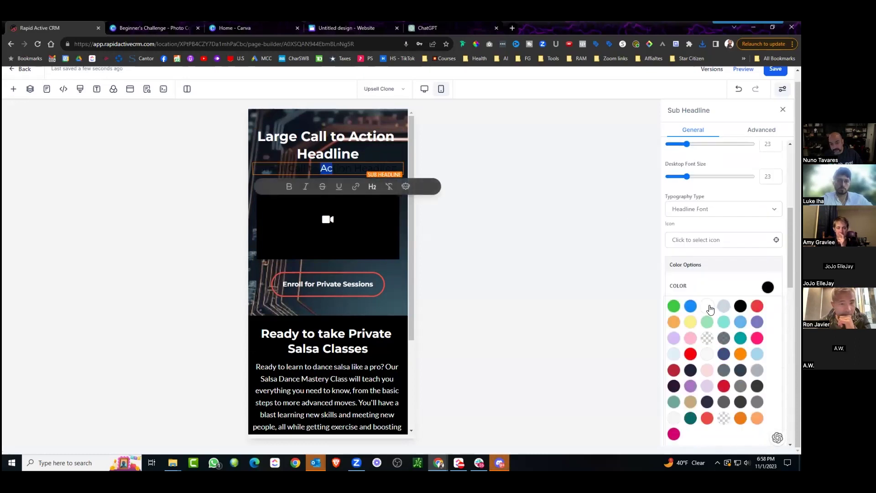
key(Escape)
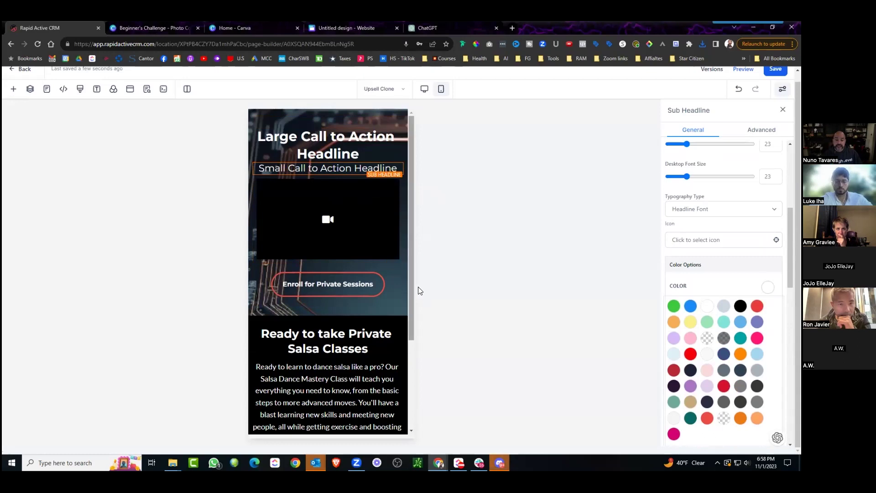
Review the mobile page layout from the video section down to the footer, including the section's background settings
scroll(373, 271, down, 3)
scroll(370, 265, up, 3)
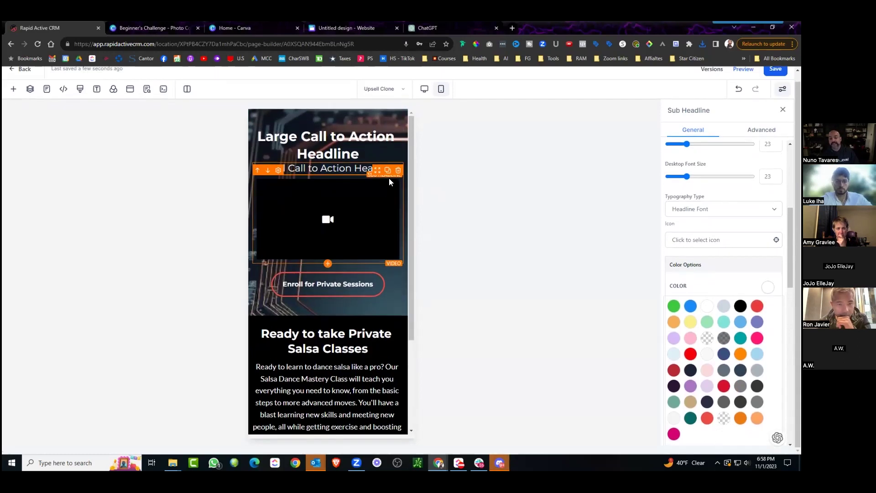
scroll(383, 208, down, 2)
scroll(383, 207, up, 2)
scroll(365, 215, up, 1)
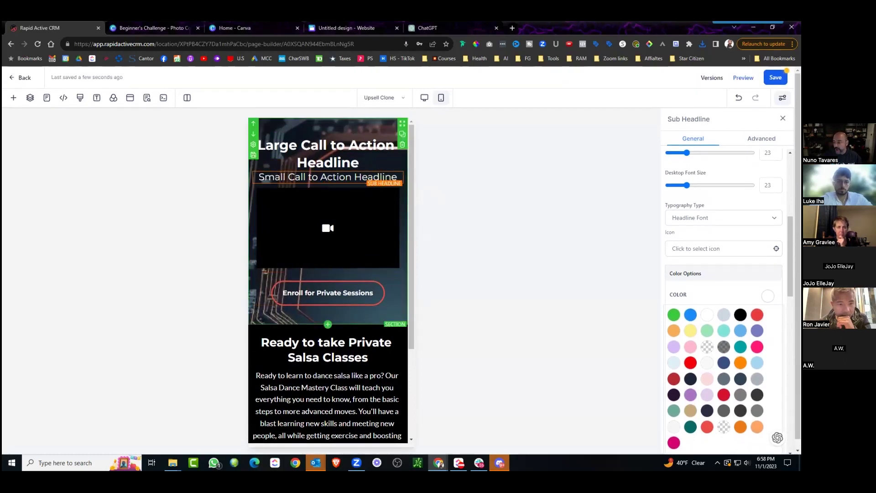
click(361, 123)
scroll(417, 260, down, 1)
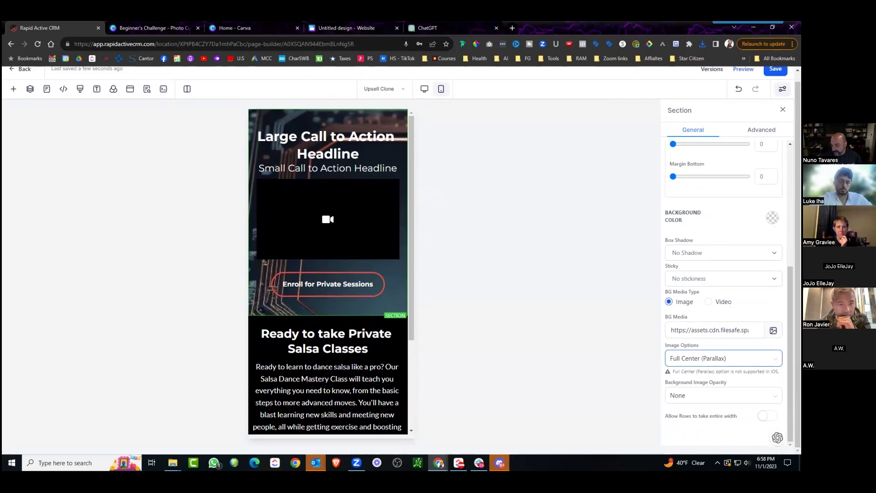
click(147, 88)
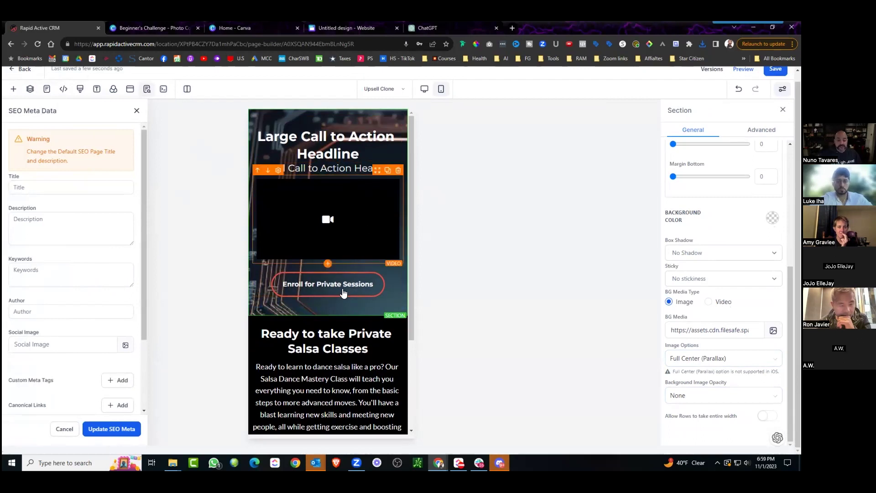
scroll(343, 294, down, 3)
scroll(338, 292, up, 3)
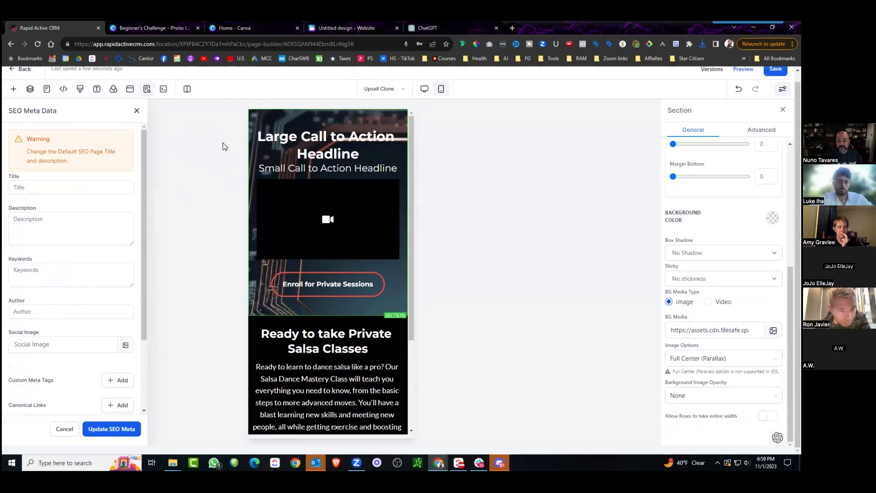
scroll(354, 316, up, 1)
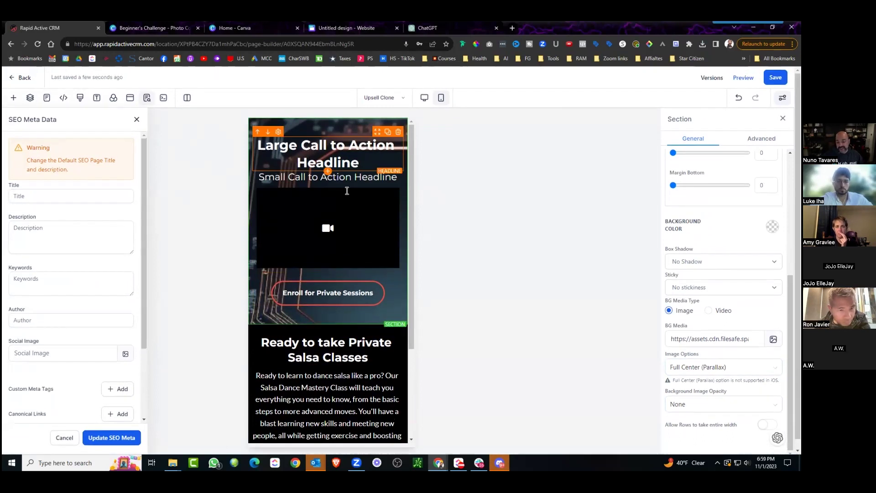
scroll(345, 289, down, 3)
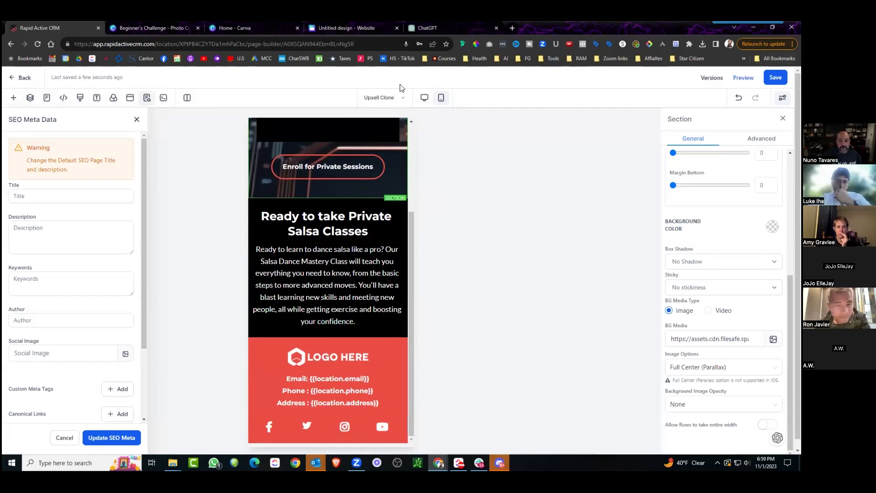
Switch the page to the desktop layout and examine the "Enroll for Private Sessions" button's settings
click(425, 98)
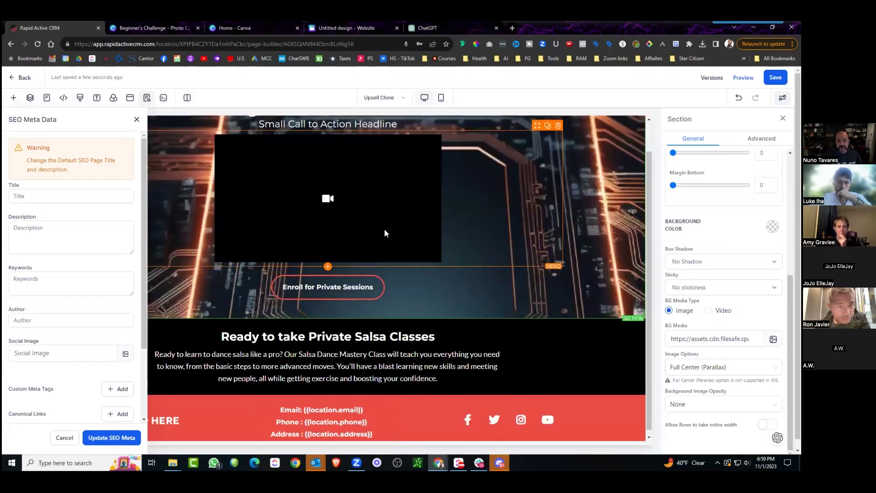
click(136, 119)
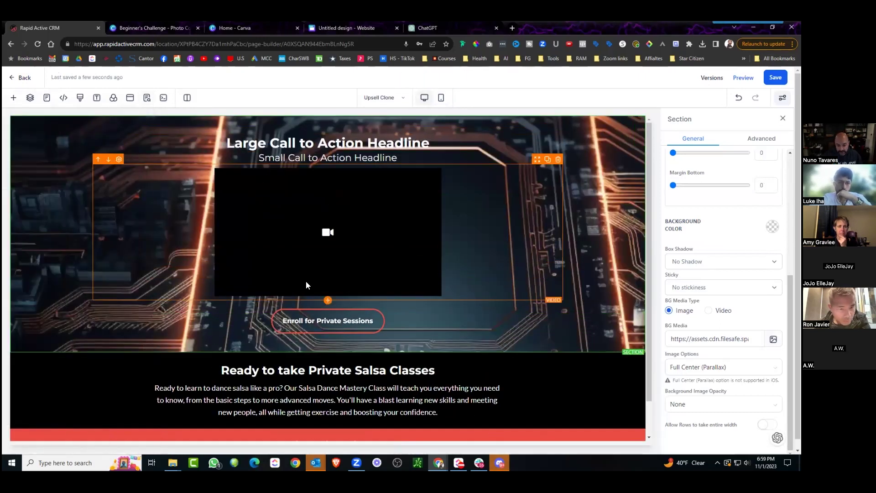
scroll(356, 274, down, 1)
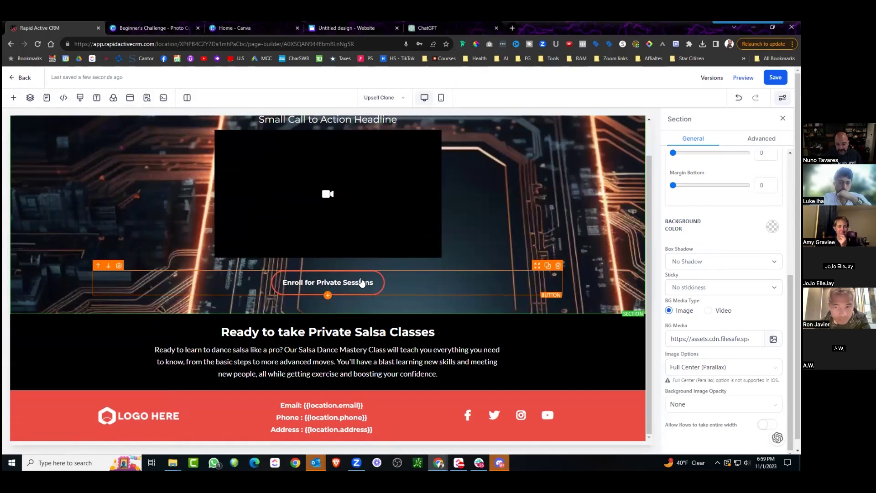
click(296, 284)
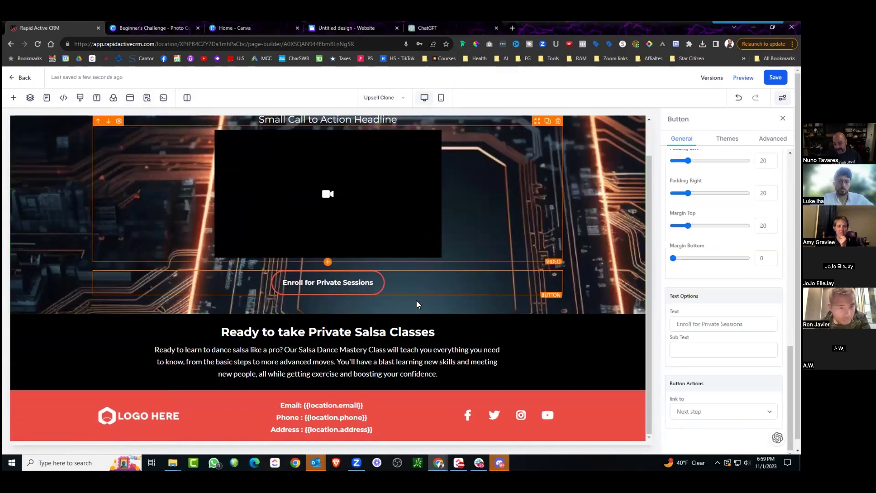
Duplicate the "Ready to take Private Salsa Classes" section, replacing the copy's text with a 3-column row that has a Sub-Headline in its first column
scroll(288, 272, down, 1)
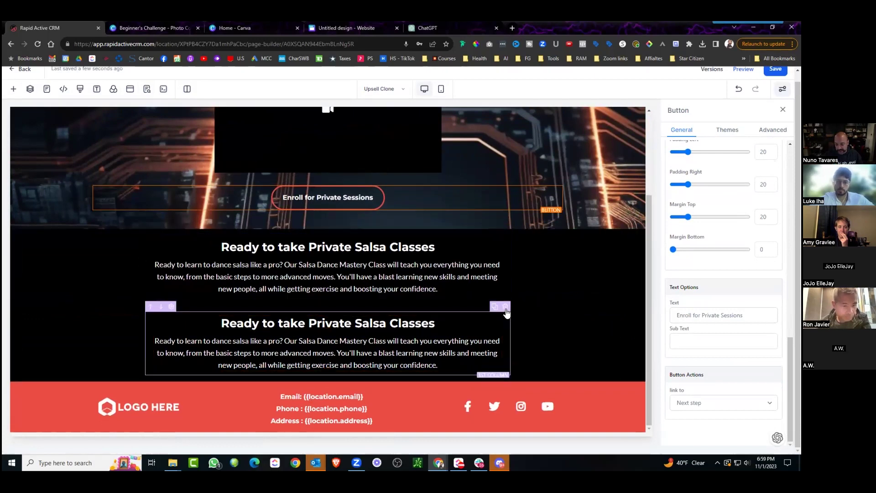
click(506, 315)
click(328, 357)
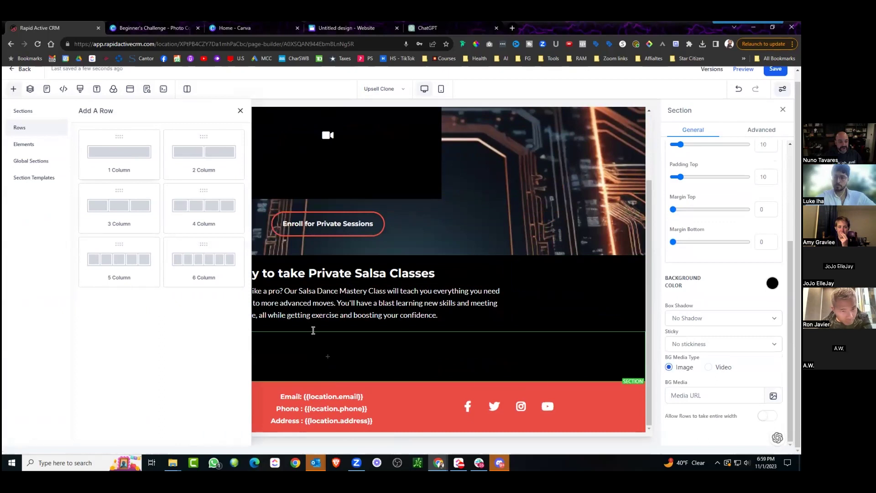
drag(141, 183, 342, 379)
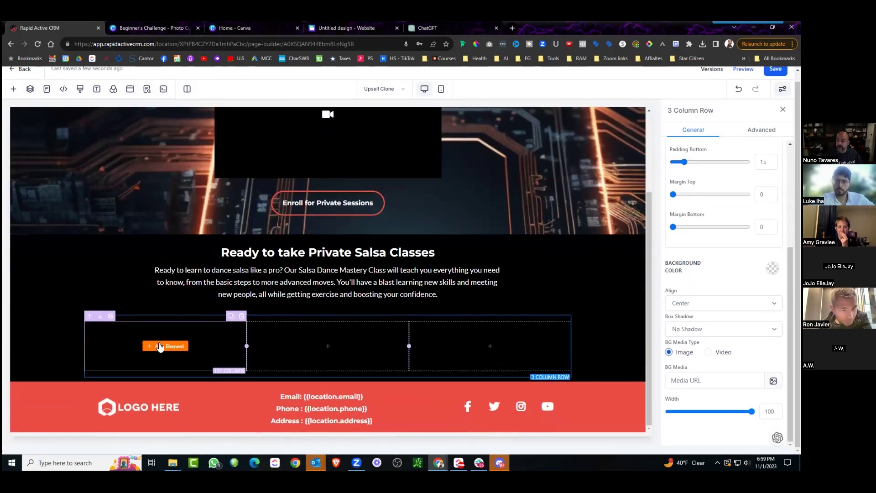
click(165, 347)
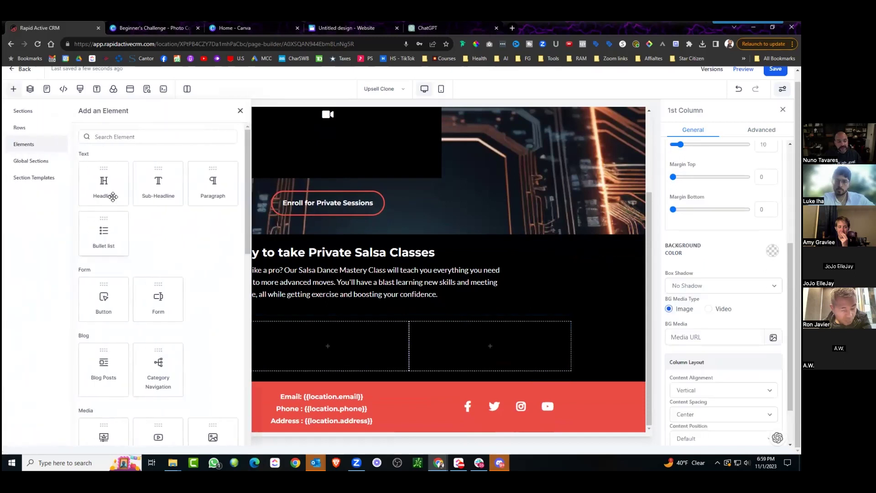
drag(165, 195, 168, 345)
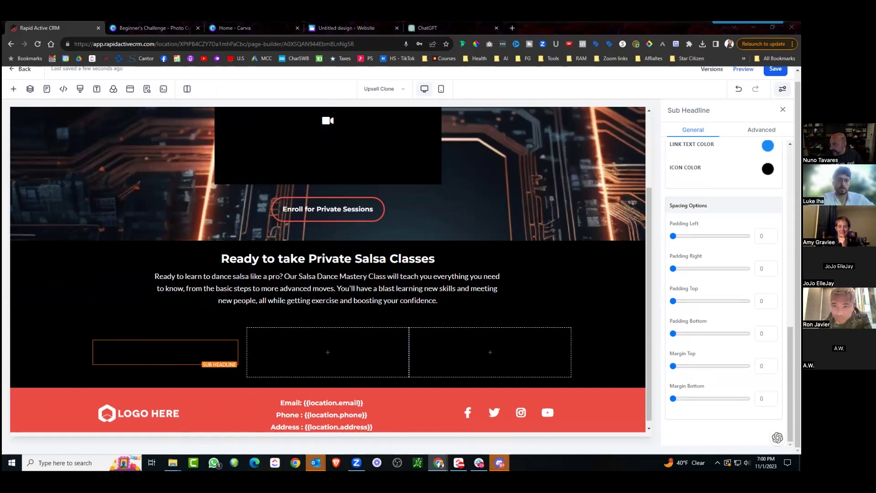
Insert a new blank section above the video section at the start of the page
scroll(351, 174, up, 3)
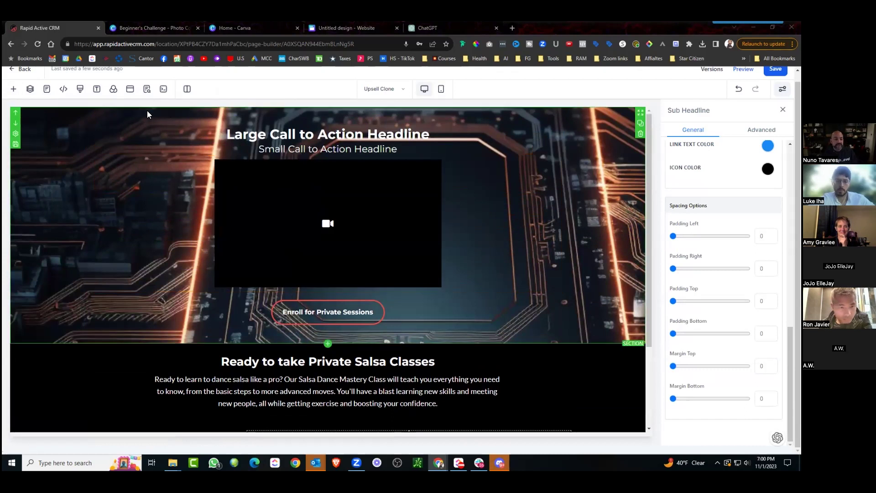
click(328, 343)
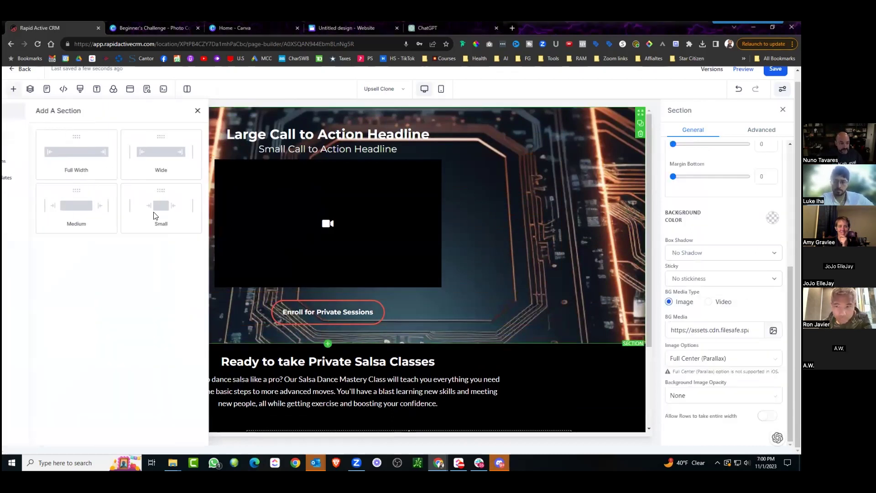
drag(153, 215, 338, 124)
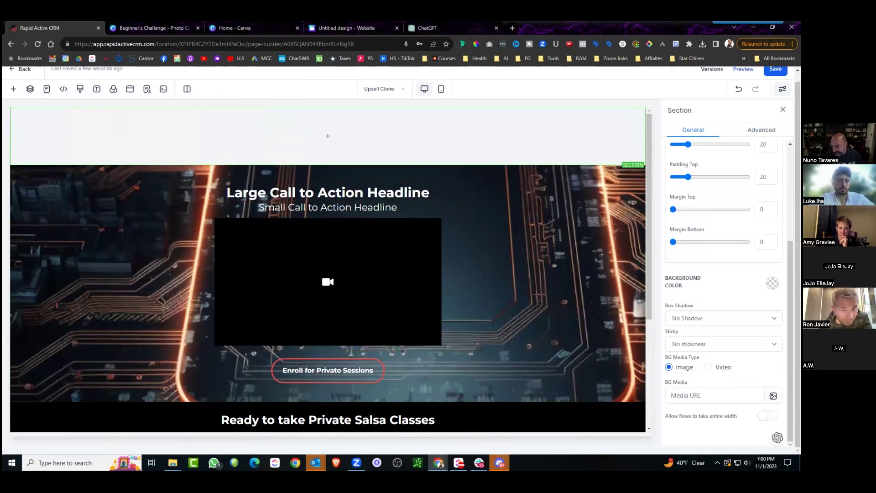
Try several reds for the new section's background and settle on the coral red that matches the footer
click(773, 283)
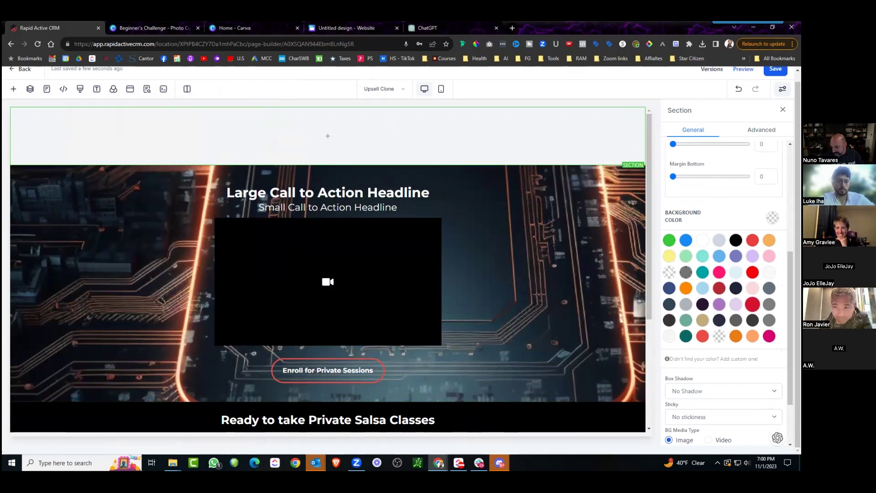
click(752, 304)
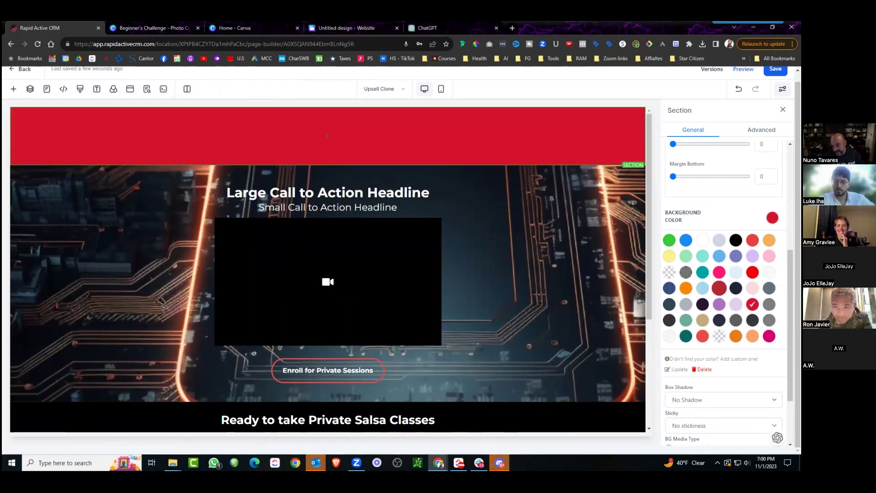
click(720, 288)
click(753, 272)
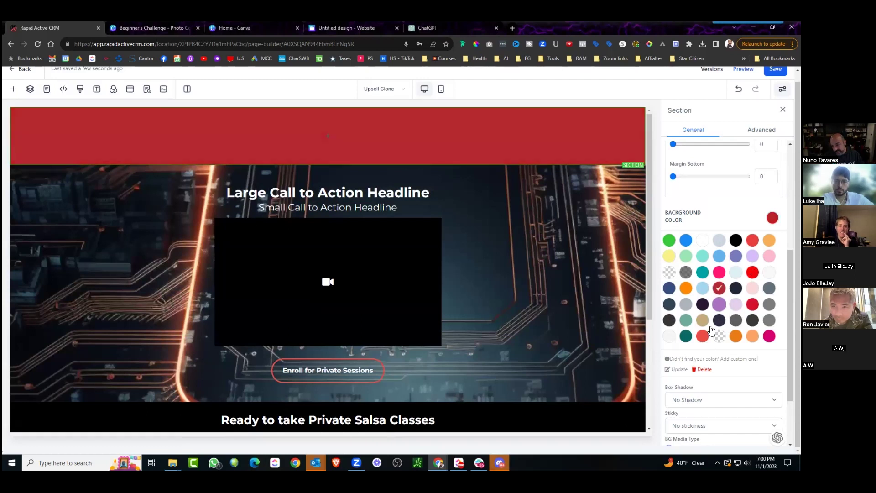
click(703, 336)
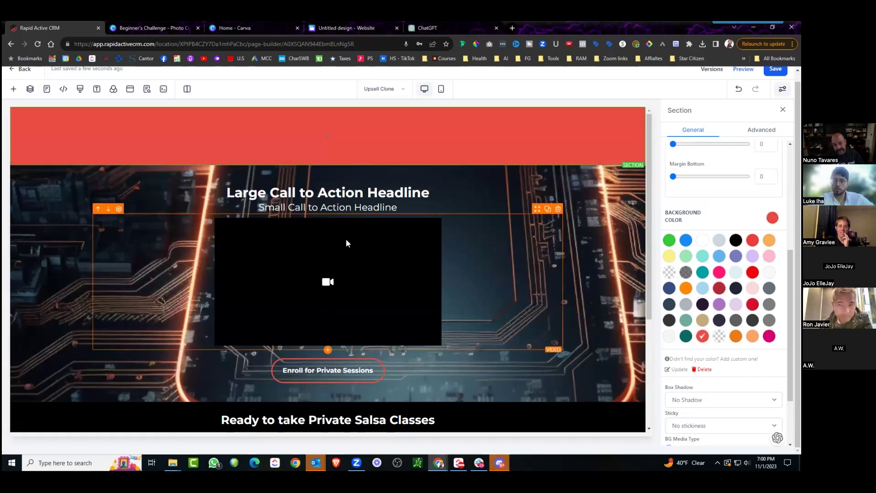
Add a 1-column row to the coral-red section and place a Headline element in it
click(328, 136)
drag(118, 158, 328, 134)
click(337, 149)
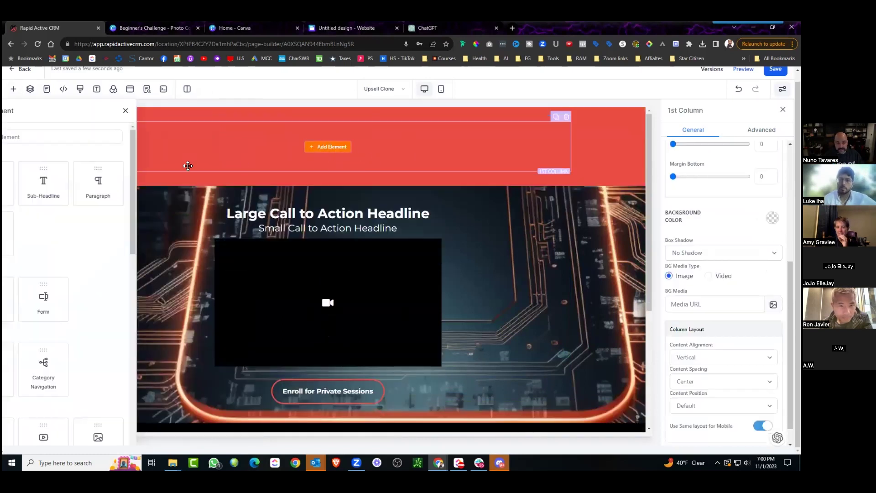
drag(102, 183, 388, 137)
Change the new headline's text to "ATTN: High-Ticket Coaches and Consultants Who Want to Scale..."
triple_click(224, 137)
text(ATTN: High Ticket Coaches and Consultants Who Want to Scale...)
click(182, 136)
key(BackSpace)
text(-)
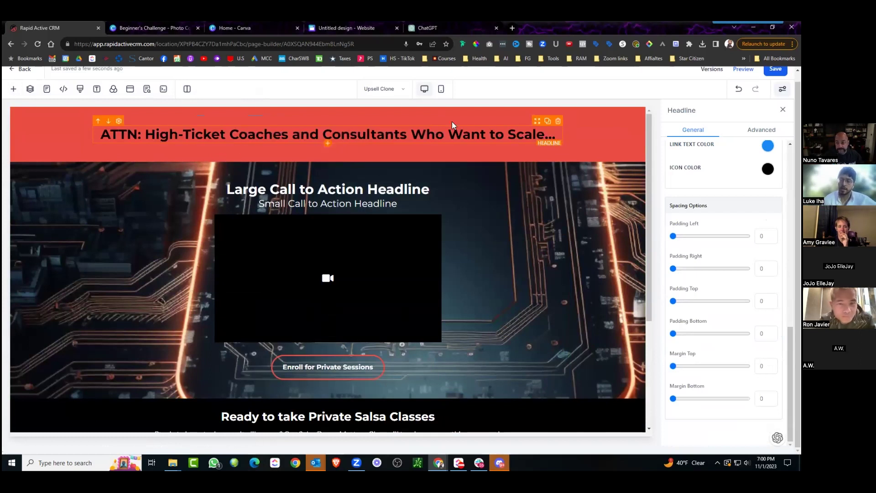
Set the text color of the ATTN headline in the coral-red banner to white
scroll(724, 293, up, 5)
scroll(724, 292, up, 3)
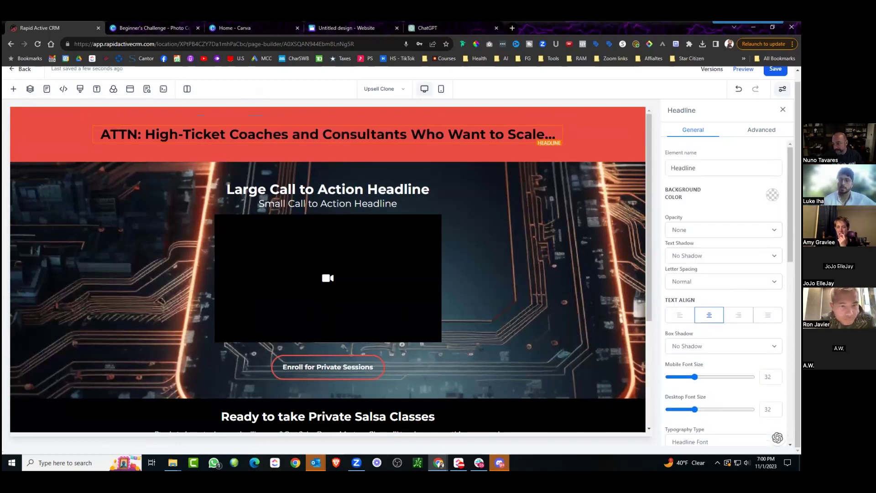
scroll(724, 292, down, 5)
click(769, 312)
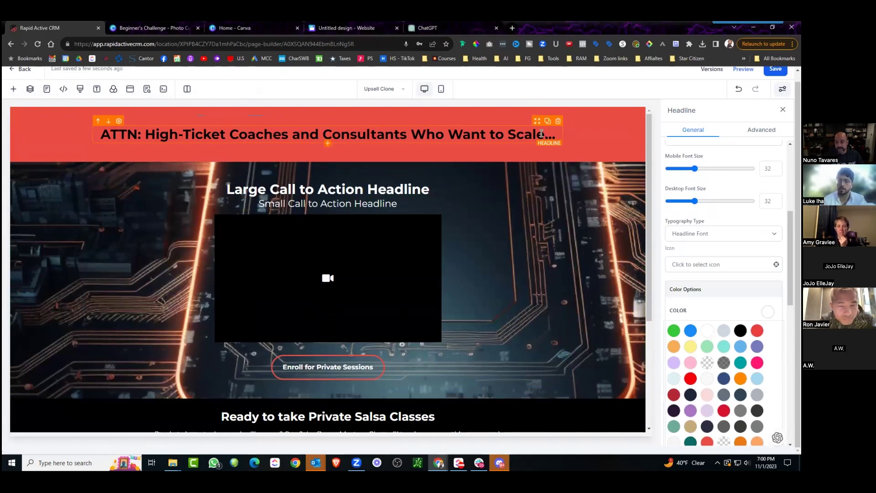
drag(541, 134, 90, 145)
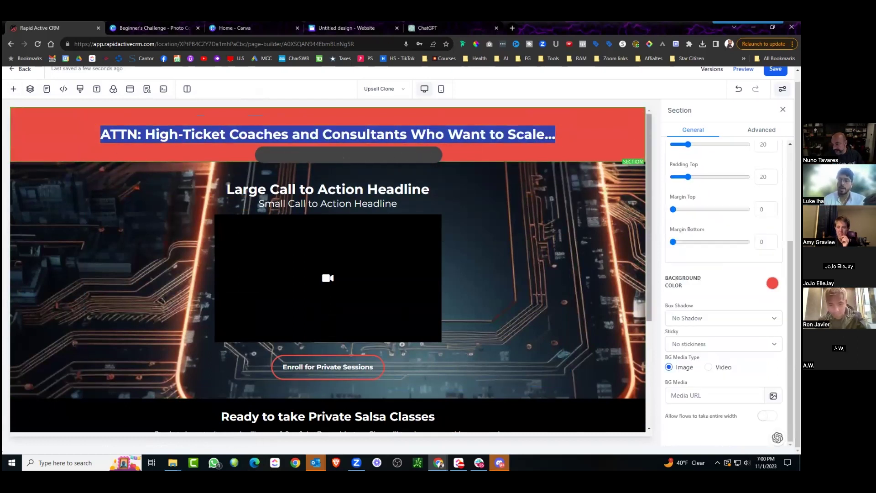
click(773, 283)
click(703, 167)
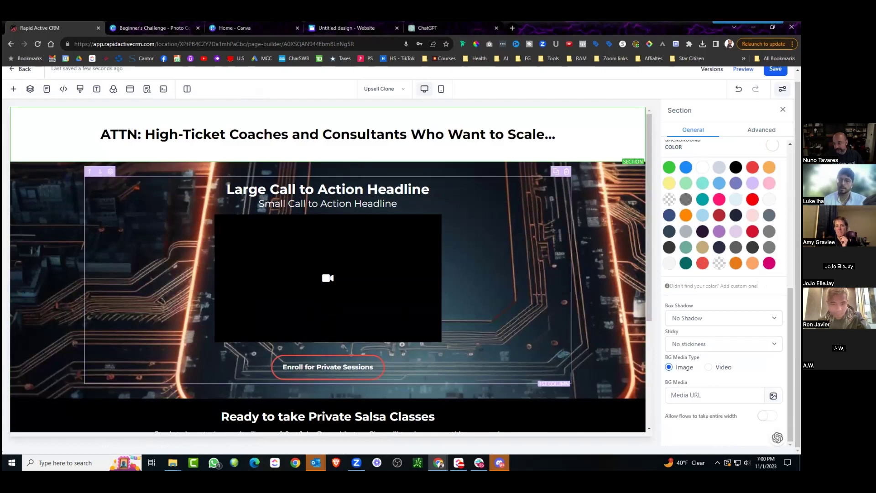
click(703, 263)
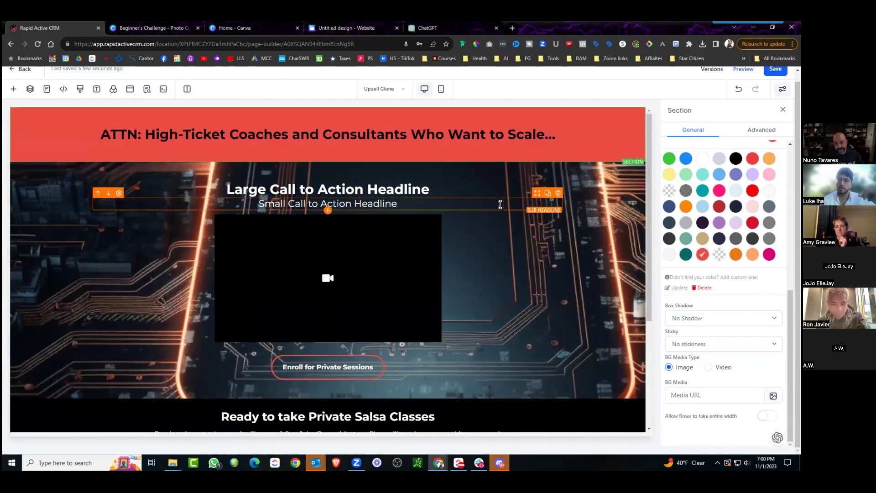
Reduce the desktop font size of the ATTN headline in the coral-red banner to 21
click(559, 134)
drag(559, 135, 100, 147)
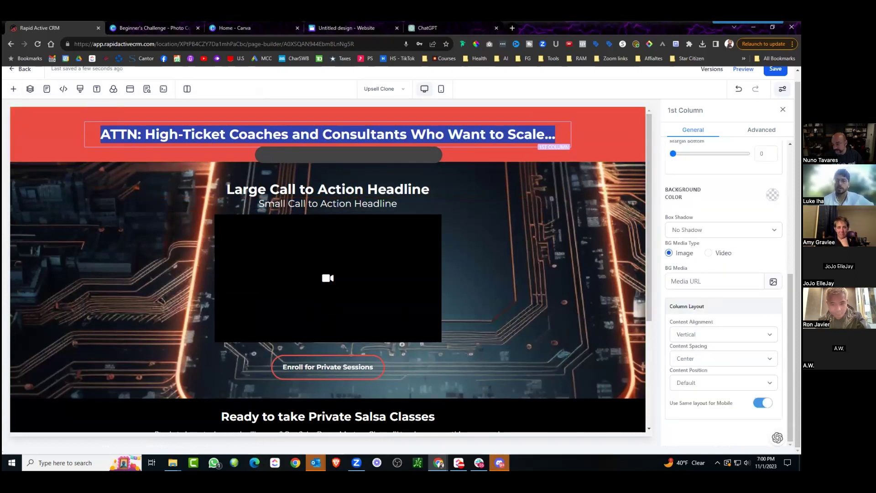
scroll(703, 238, up, 7)
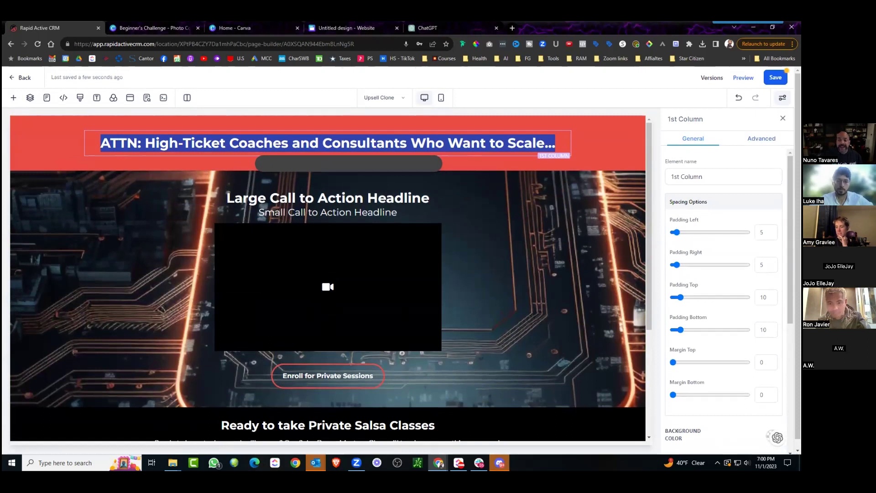
click(761, 138)
click(509, 147)
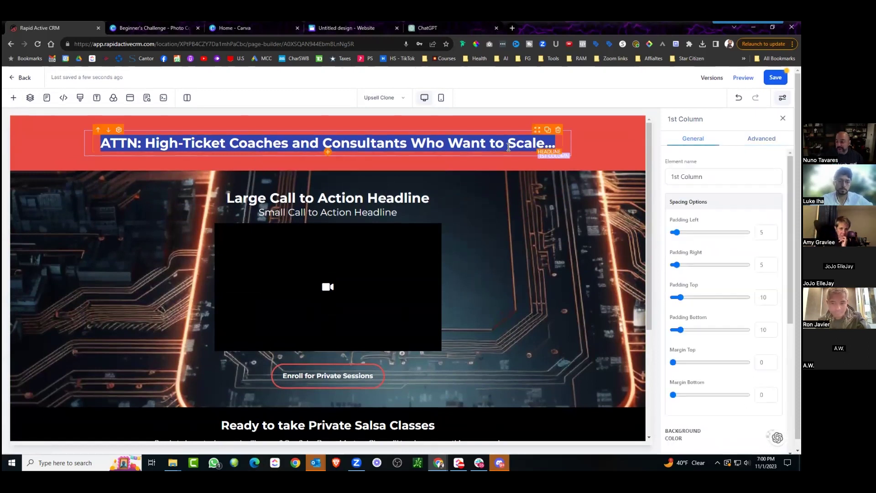
scroll(691, 274, down, 5)
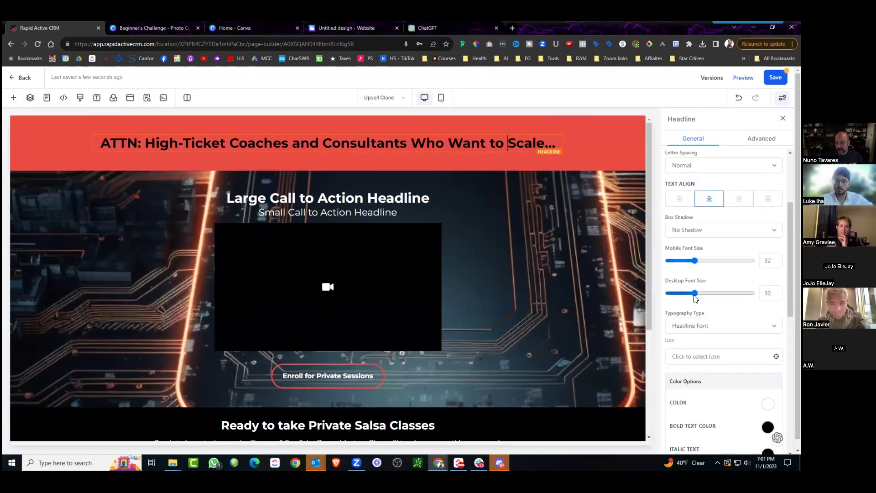
drag(696, 297, 687, 296)
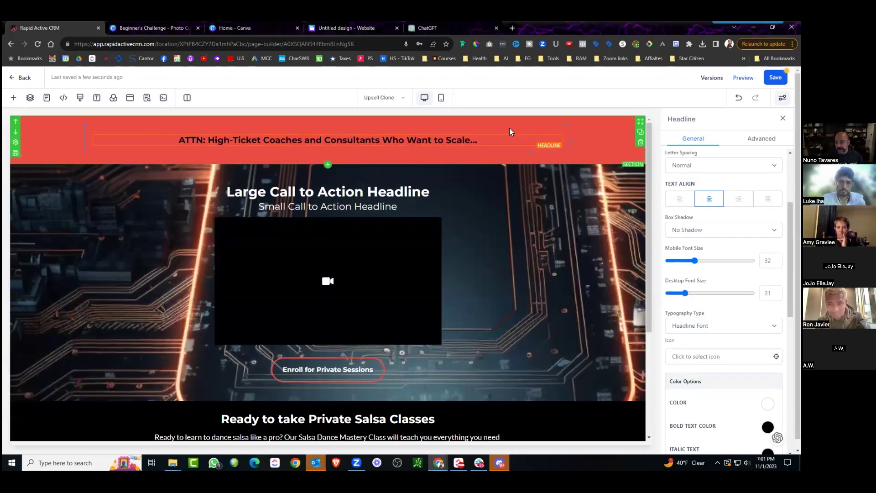
Set the bold text color of the ATTN headline to white
scroll(724, 302, up, 3)
scroll(724, 302, down, 5)
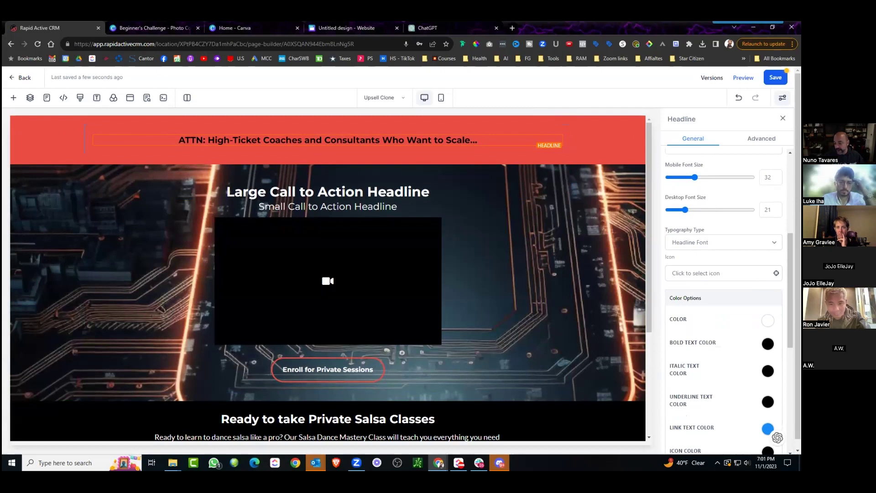
click(768, 344)
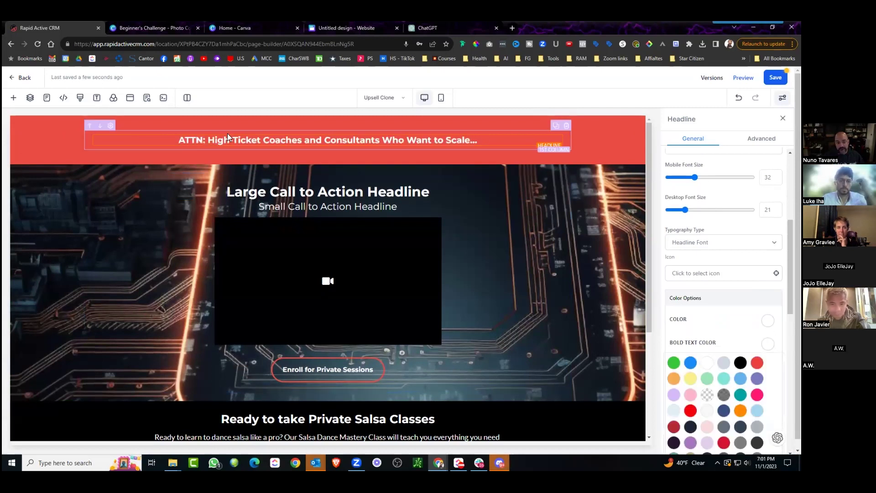
Set the top and bottom padding of the coral-red banner section to 0
click(72, 124)
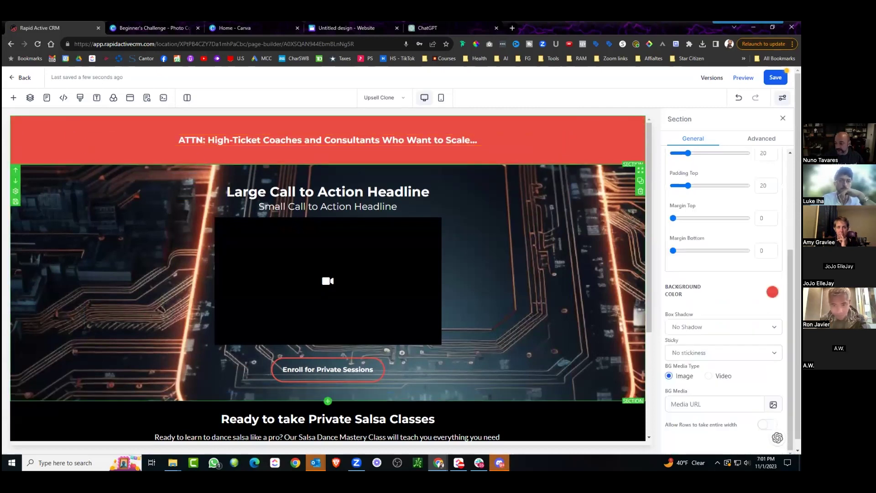
scroll(701, 219, up, 2)
drag(688, 269, 672, 269)
drag(688, 236, 672, 236)
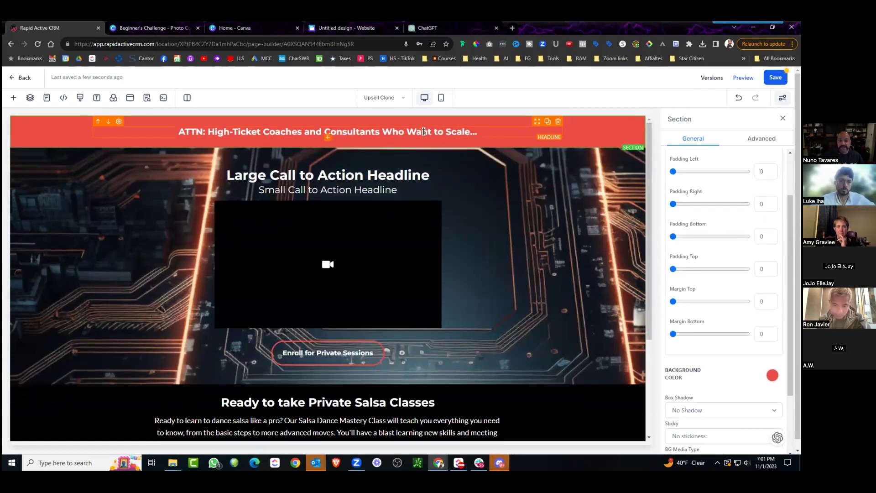
Set the top and bottom padding of the banner's one-column row to 0
click(561, 134)
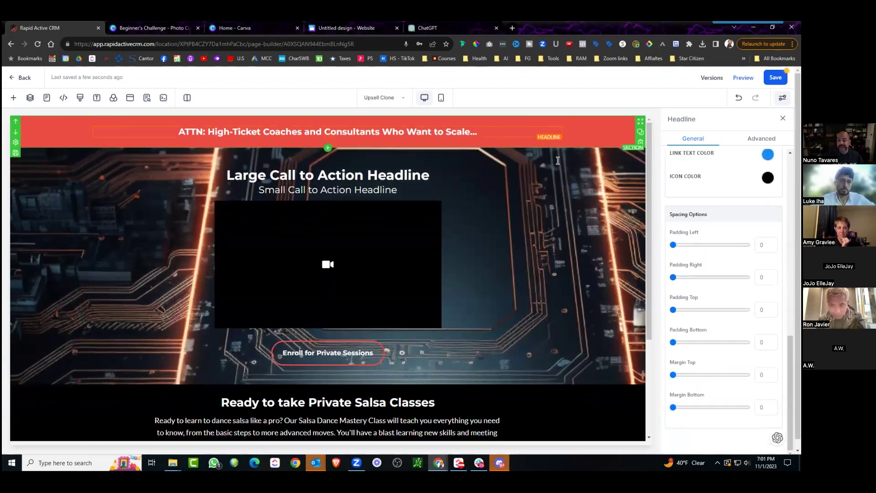
click(536, 123)
scroll(715, 202, up, 3)
mouse_move(682, 263)
mouse_down()
mouse_move(692, 263)
mouse_move(672, 263)
mouse_up()
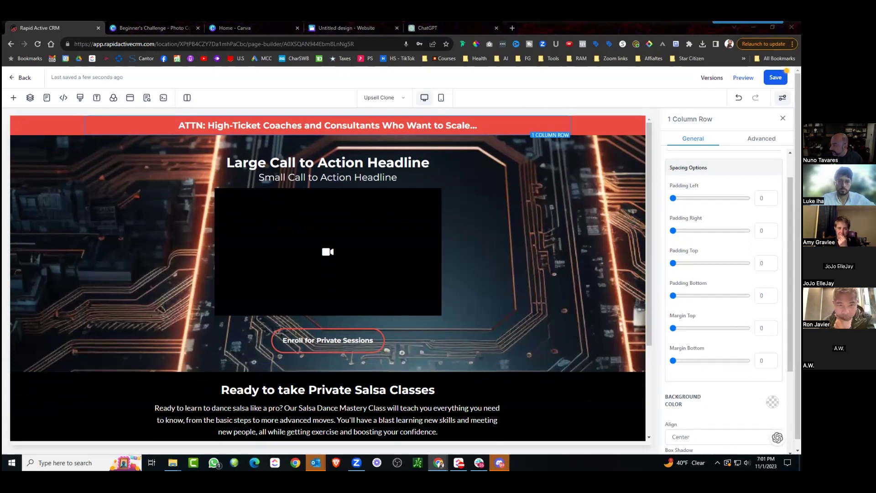
Replace the large call-to-action headline with "Discover the Revolutionary “2-Click” AI System That Effortlessly Attracts 20-40 High Ticket Clients Every Single Month"
drag(430, 163, 319, 160)
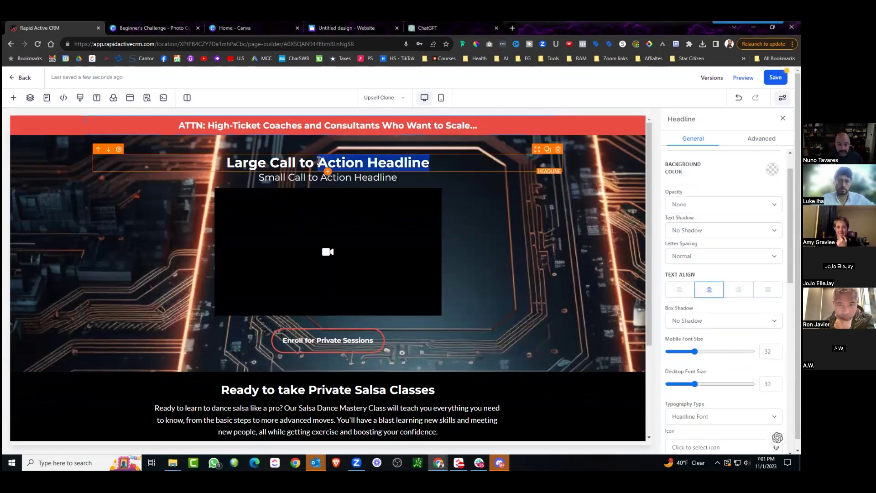
click(229, 162)
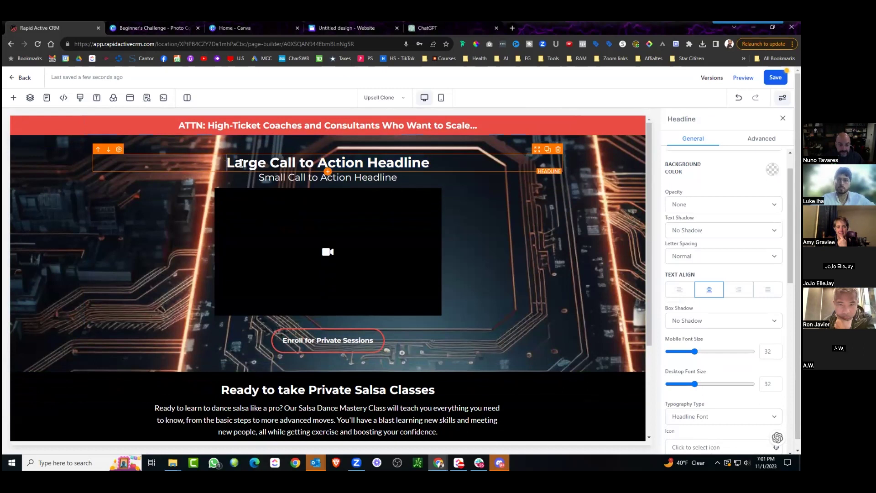
drag(241, 163, 455, 162)
text(Discover the Revolutionary "2-Click" AI System That Effortlessly Attracts 20-40 High Ticket Clients Every Single Month)
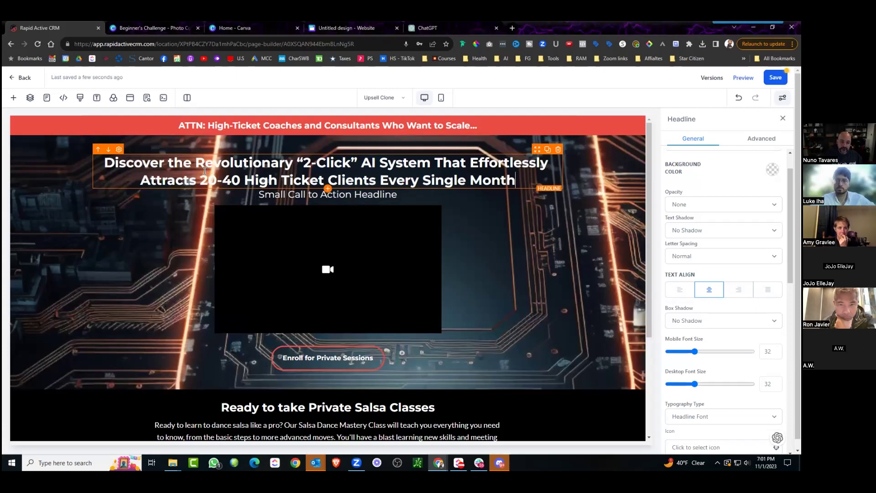
Give the "Discover the Revolutionary" headline a semi-transparent dark background color
scroll(724, 296, down, 5)
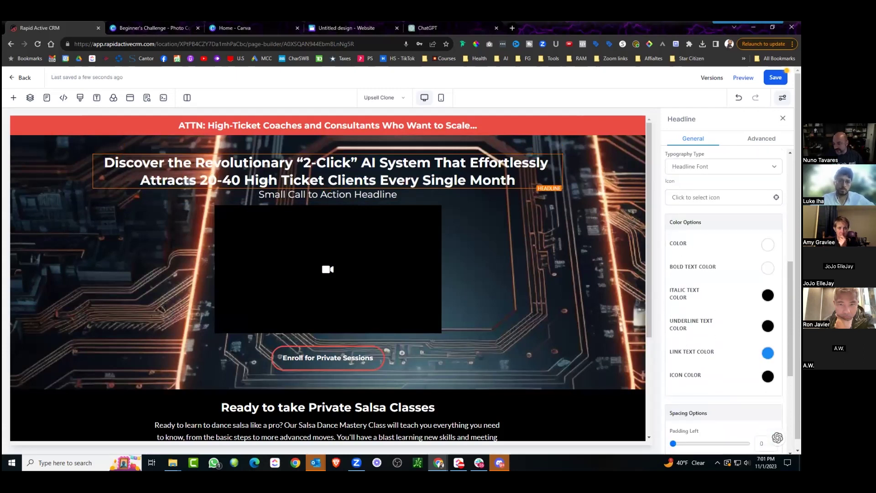
scroll(724, 297, up, 3)
scroll(724, 296, up, 3)
click(773, 169)
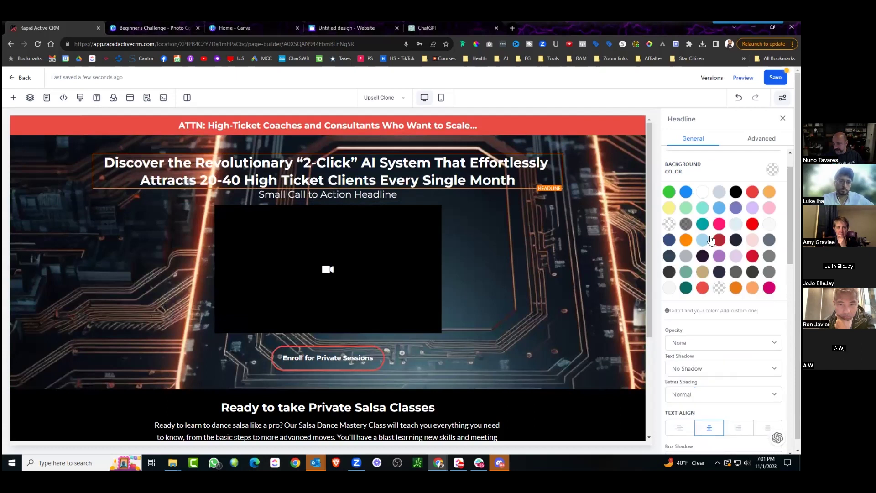
click(686, 223)
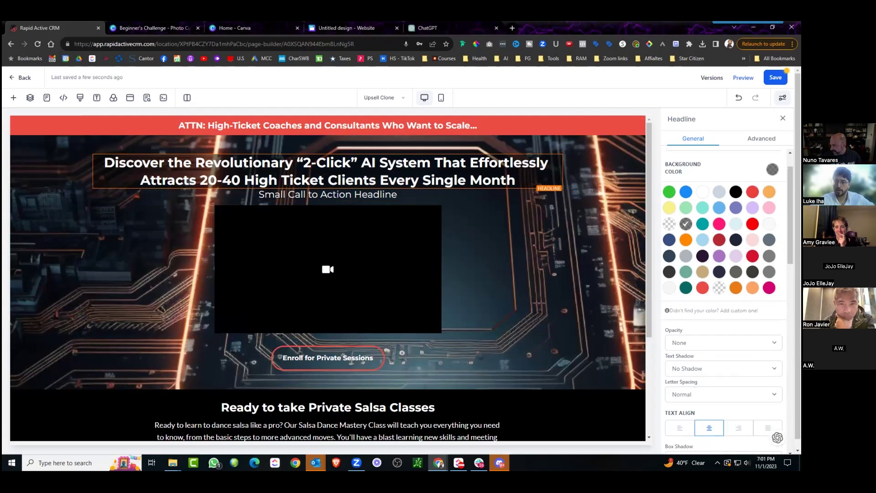
Replace the placeholder sub-headline in the first column of the three-column row with the person's first name
scroll(291, 240, down, 3)
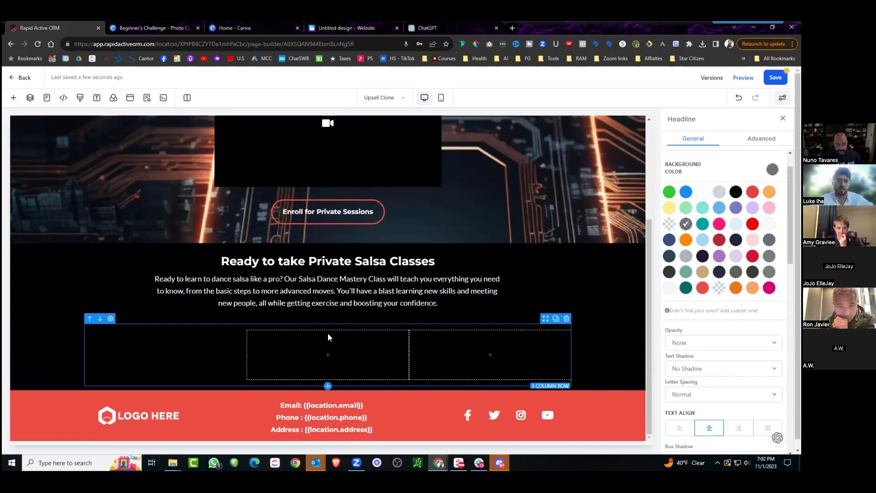
double_click(203, 354)
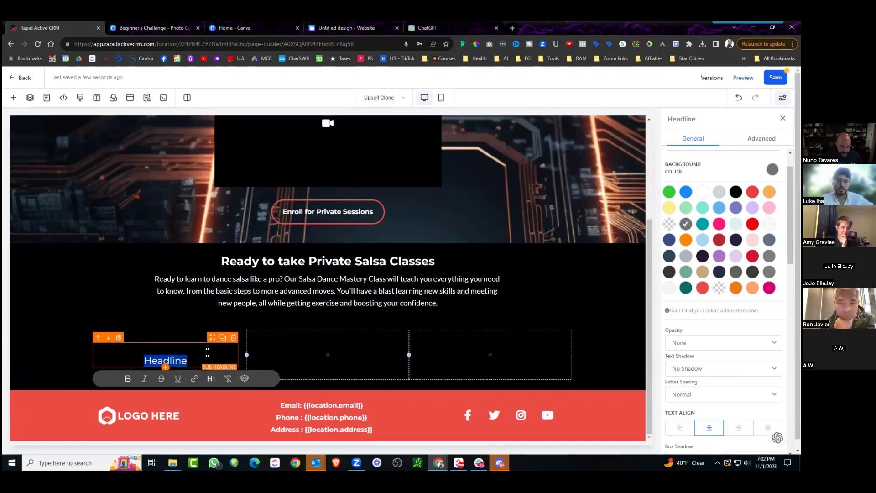
key(BackSpace)
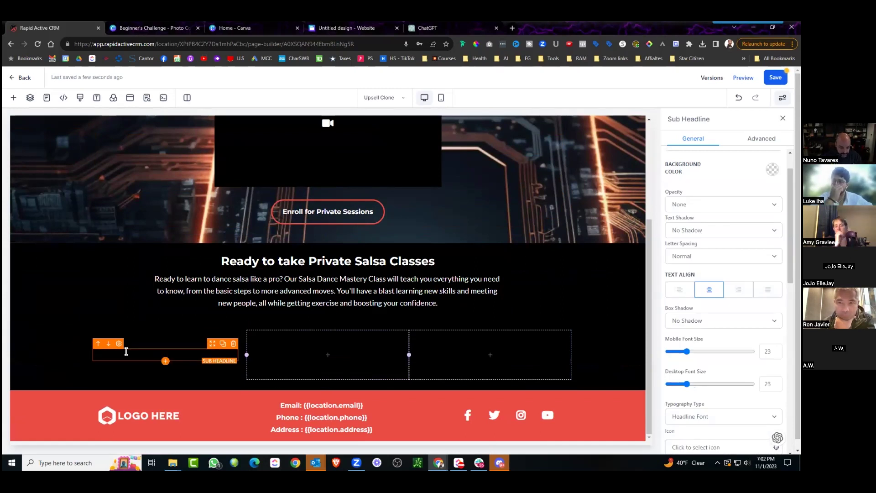
key(ctrl+v)
key(ctrl+z)
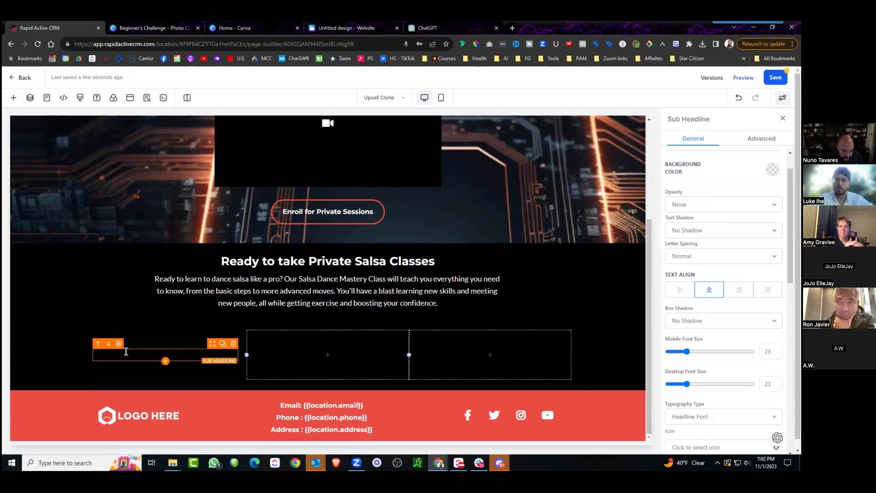
text(Terri)
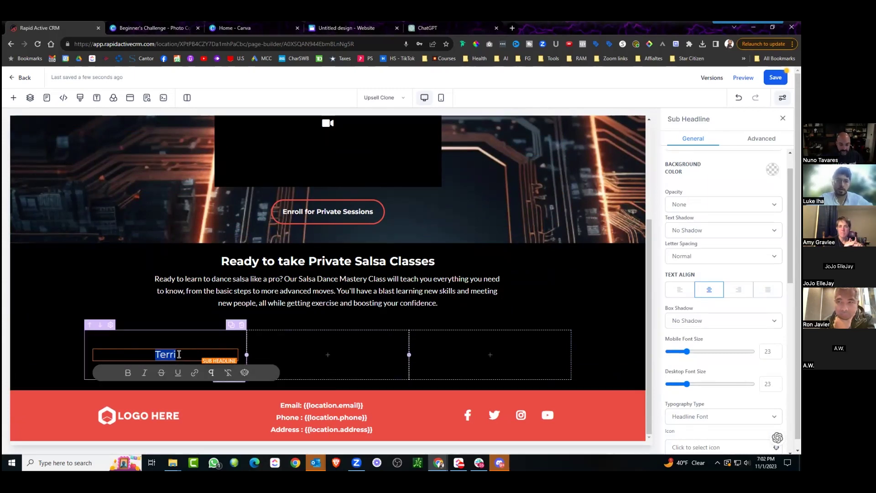
Set the text color of the first column's sub-headline to white
scroll(723, 302, down, 8)
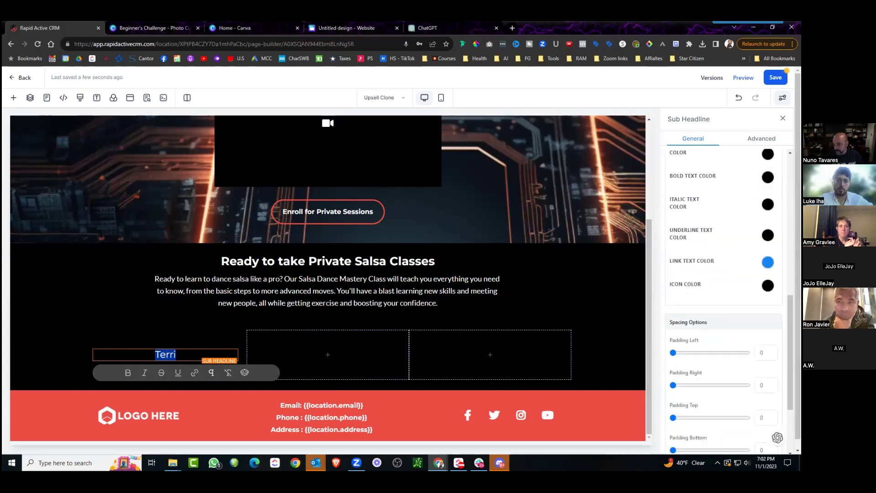
scroll(724, 274, up, 3)
click(769, 278)
click(706, 299)
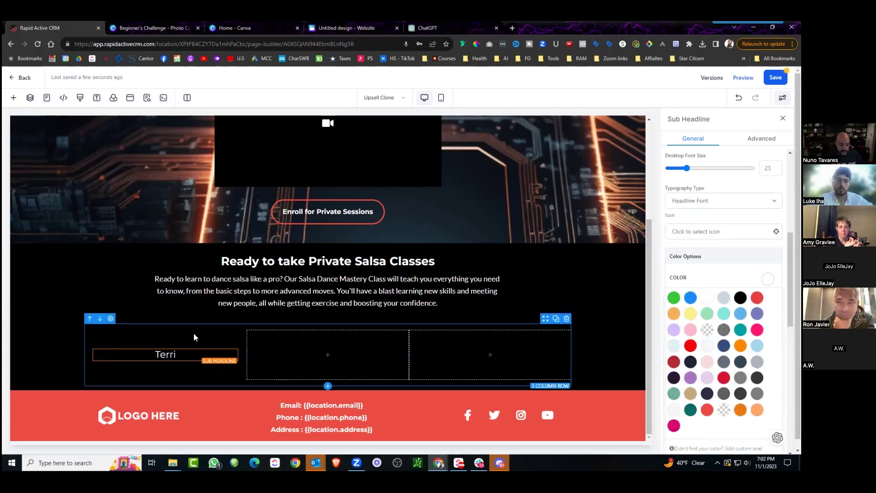
Add an Image element beneath the sub-headline in the first column
click(166, 362)
scroll(124, 325, down, 4)
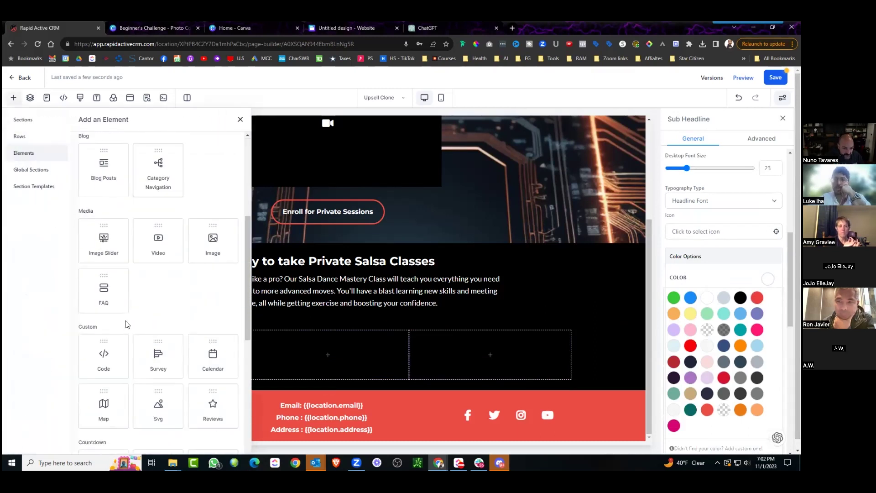
click(212, 239)
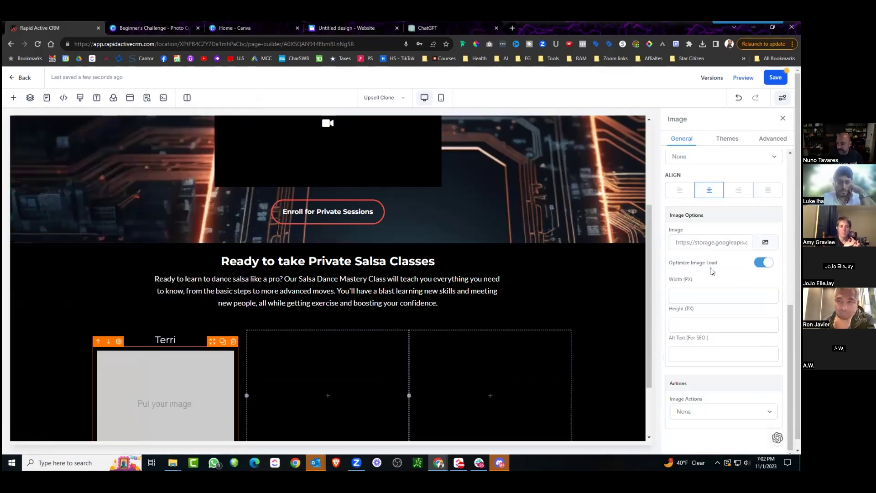
Fill the image placeholder with the media library photo of the focused woman in glasses
click(766, 242)
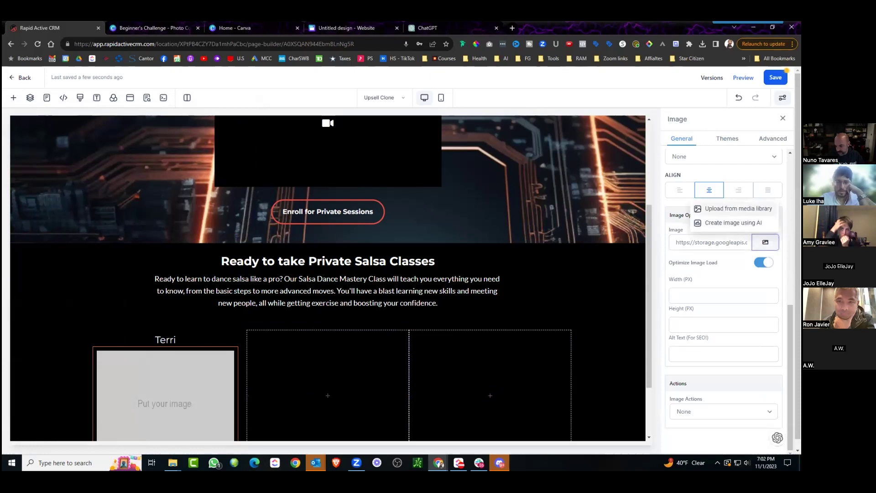
click(735, 208)
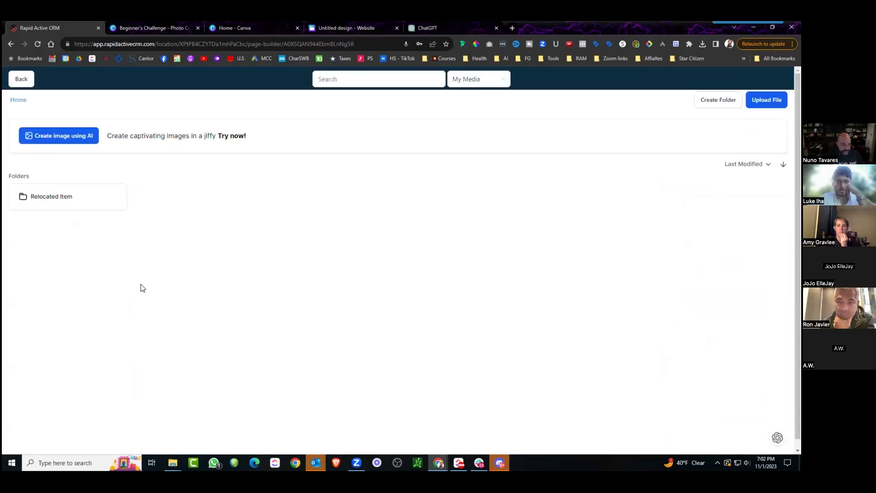
scroll(301, 297, down, 1)
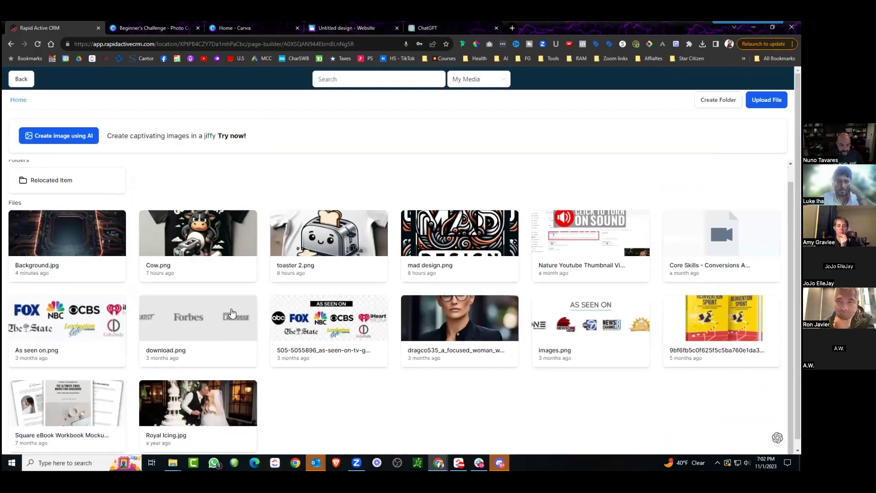
click(459, 322)
scroll(221, 285, down, 3)
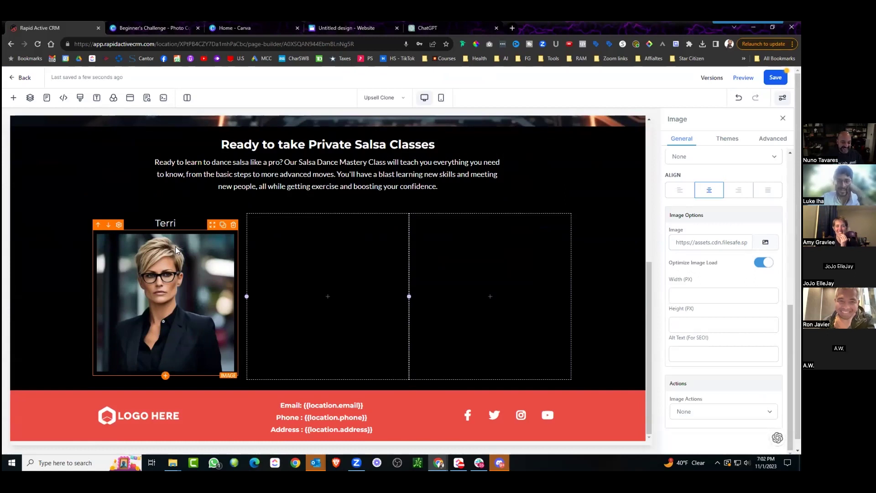
Set the width of the portrait image in the first column to 150 px
scroll(699, 290, down, 1)
click(699, 290)
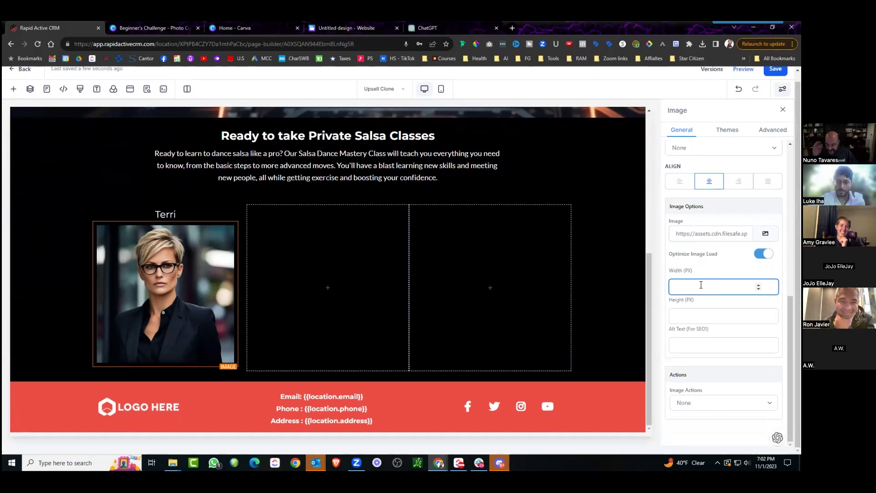
text(150)
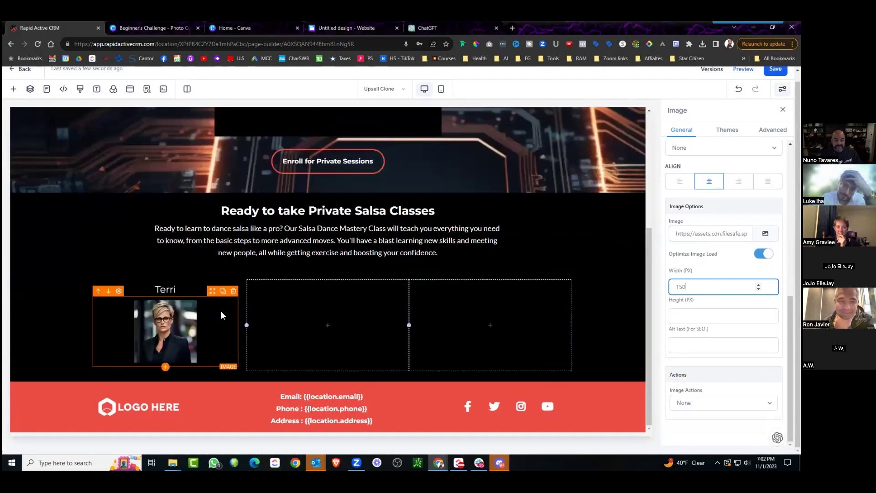
mouse_move(180, 316)
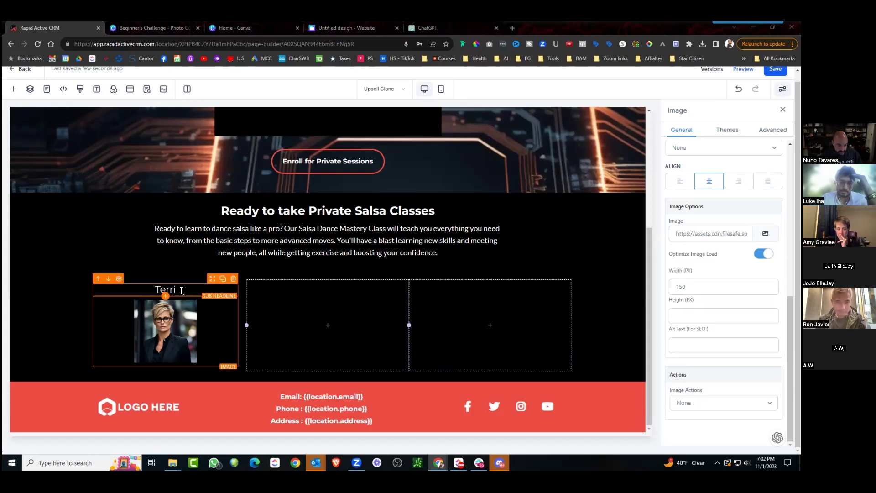
Replace the first column's sub-headline with the "Their Prompting Systems Are Next Level…" testimonial and put its attribution on a separate line
double_click(135, 290)
text("Their Prompting Systems Are Next Level… They’re able to get REALLY damn good copy… that requires minimal editing… right out of the gate. It’s pretty amazing" Frank Kern)
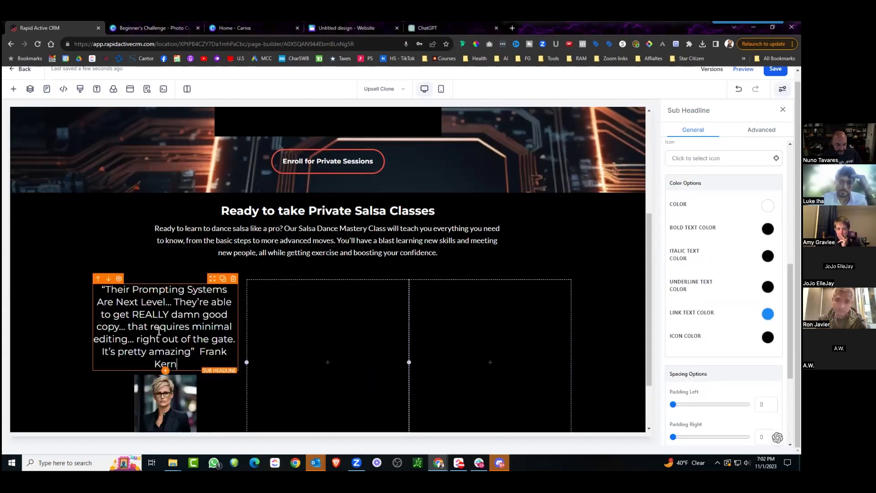
key(Return)
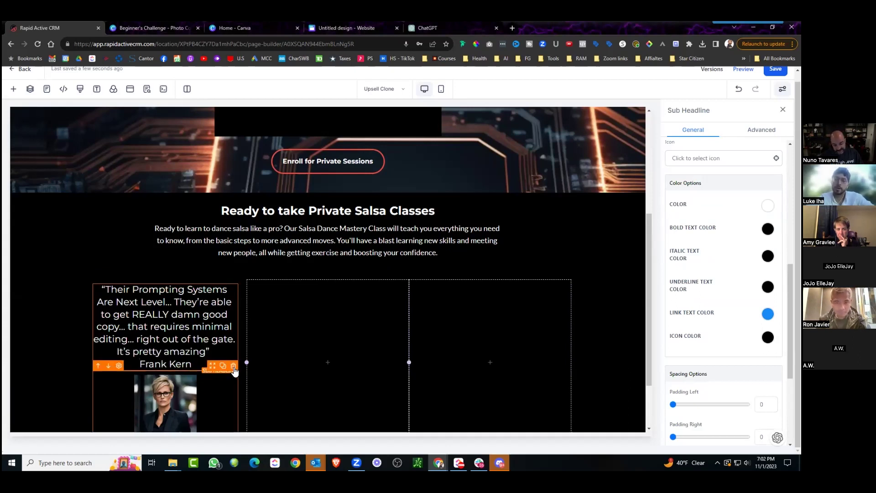
Delete the portrait beneath the testimonial and remove the two empty columns beside it
click(234, 368)
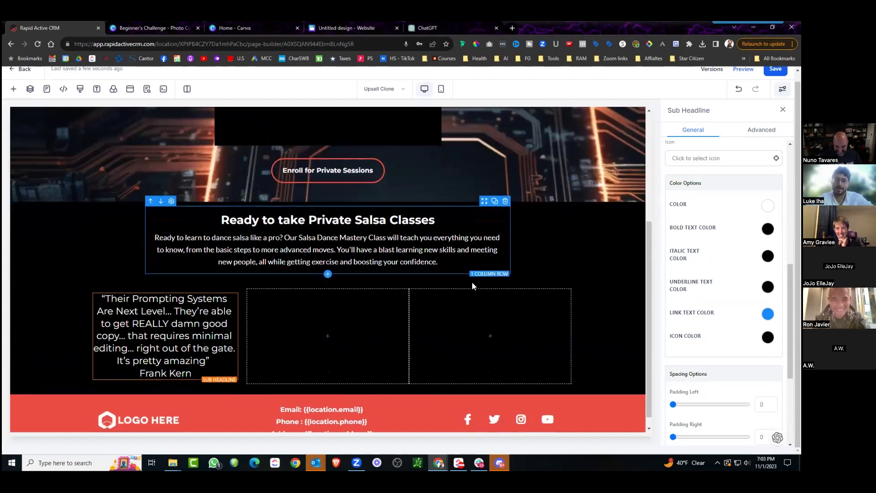
click(404, 272)
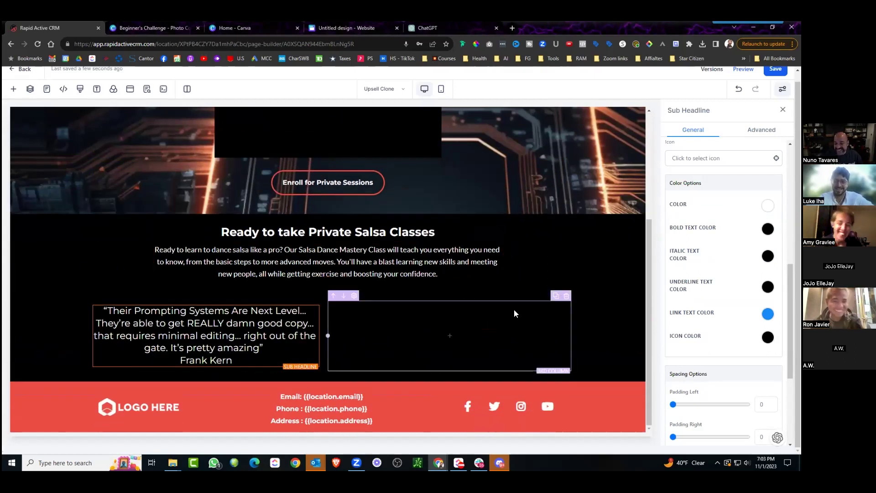
click(566, 296)
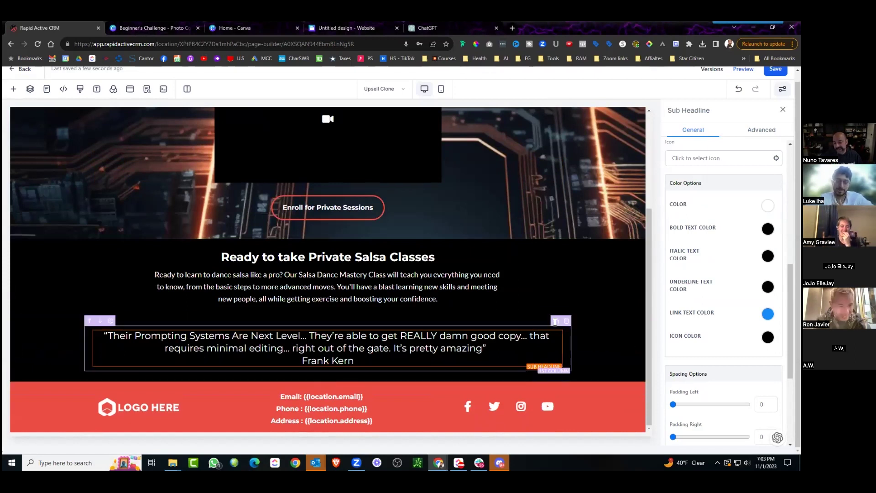
Duplicate the testimonial column twice to make a row of three testimonial columns
click(556, 321)
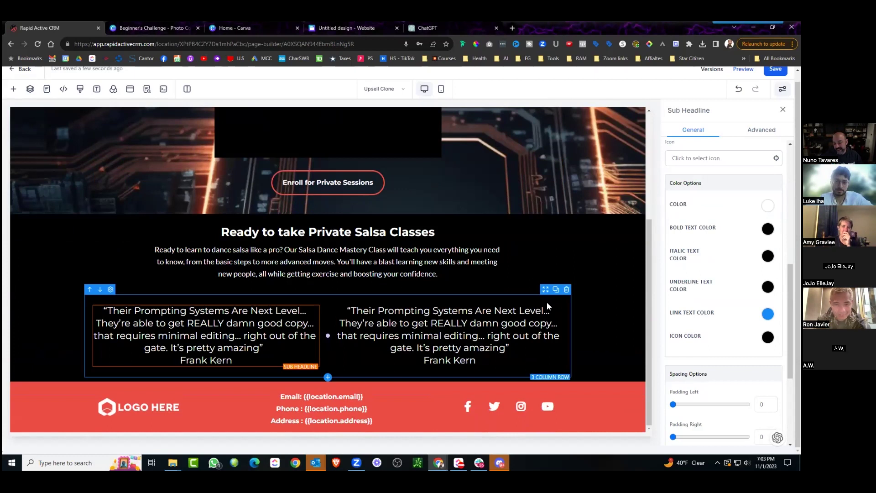
click(554, 300)
click(383, 315)
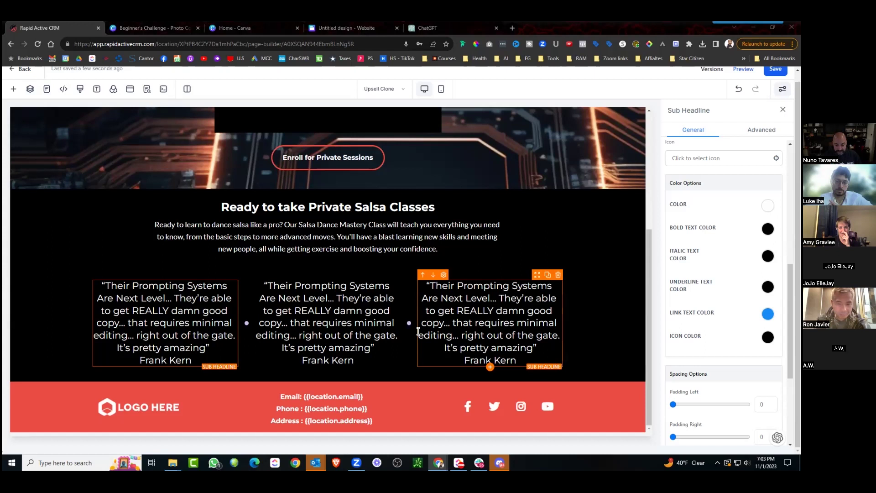
Replace the middle column's text with the "A Savant In The A.I. Copywriting Space…" testimonial, cut after "I don't often quit.", with its attribution on a separate line
drag(355, 361, 270, 286)
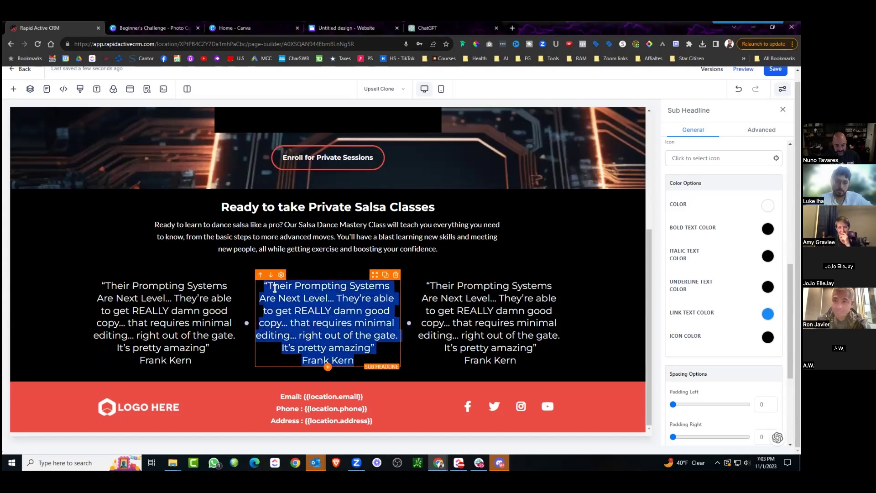
text("A Savant In The A.I. Copywriting Space… Do Whatever He Tells You To Do! I don’t often quit. I’ve been a copywriter for over 22 years now. I’ve written over 900 million dollars worth of offers. But when I’ve seen how Mario and his team prompts the A.I. to beat MY copy… and for what’s it worth, beats their OWN copy… I decided to give up. And just do whatever Mario says. He’s a true SAVANT in the A.I. Copywriting space. I recommend you just do what they say to do, and I think you’ll win." – Perry Belcher)
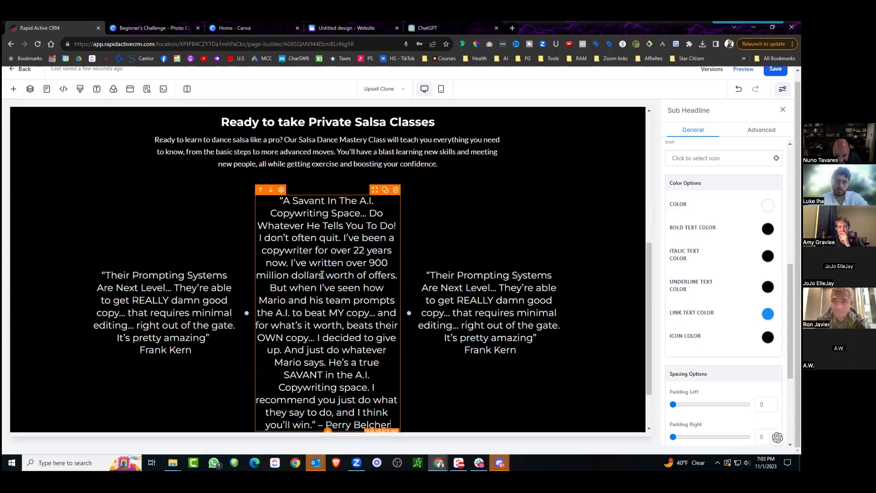
scroll(318, 296, down, 2)
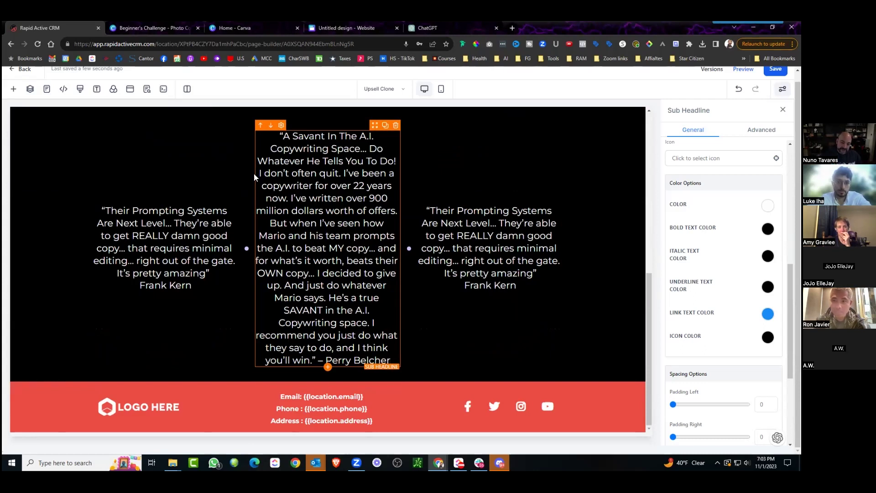
click(343, 174)
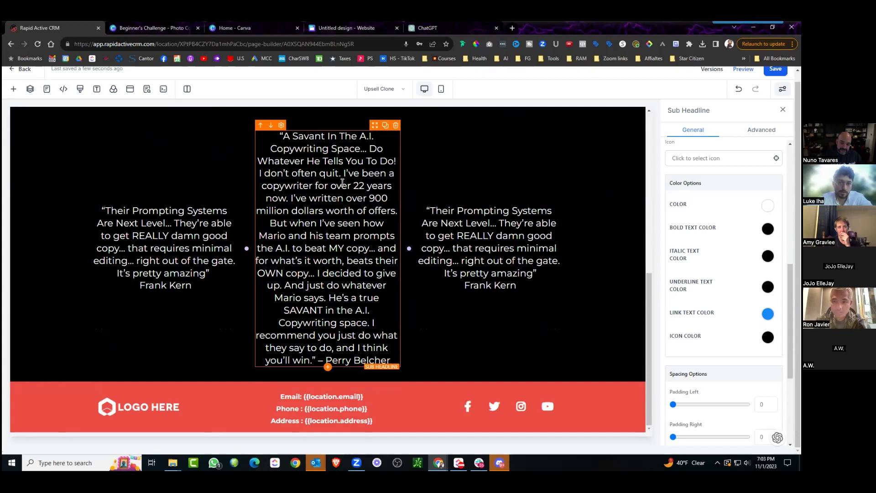
drag(366, 233, 316, 357)
key(BackSpace)
key(Return)
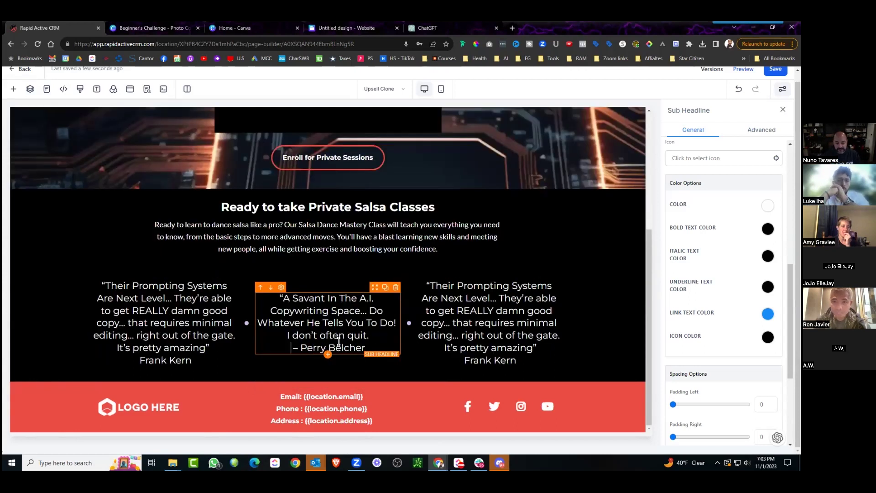
Insert a hyphen and a space before the attribution name in the first column's testimonial
click(143, 360)
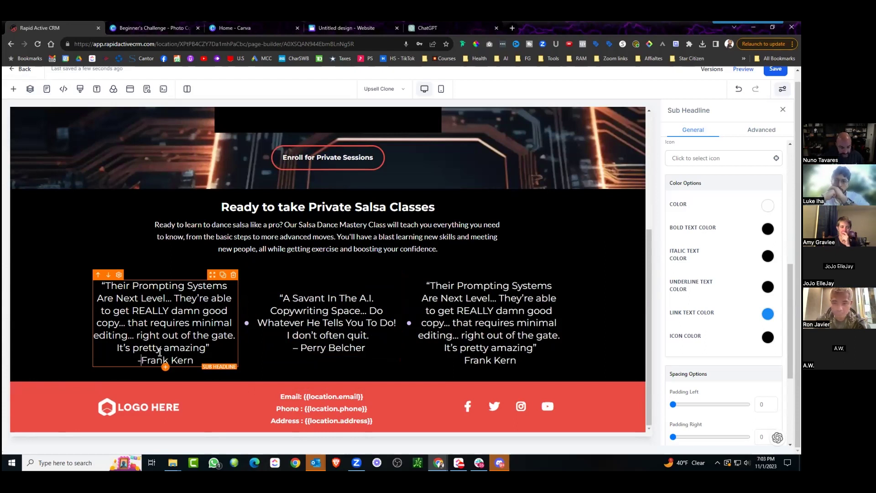
text(-)
click(469, 294)
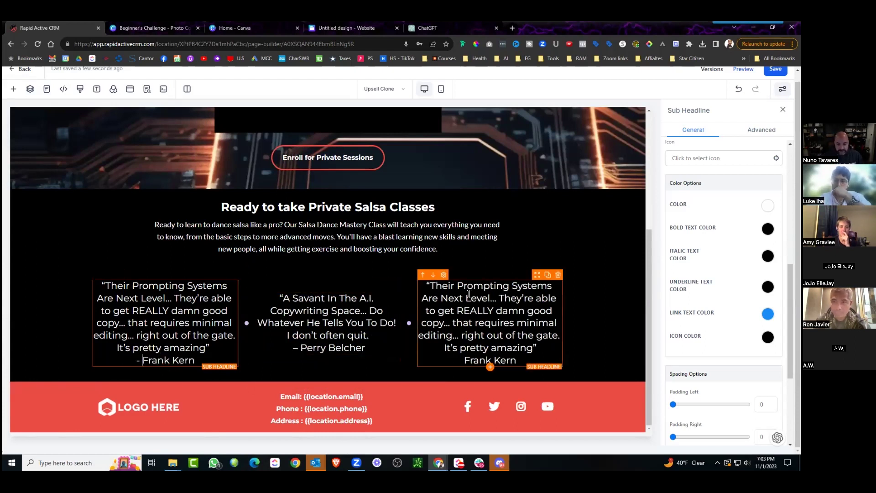
click(142, 360)
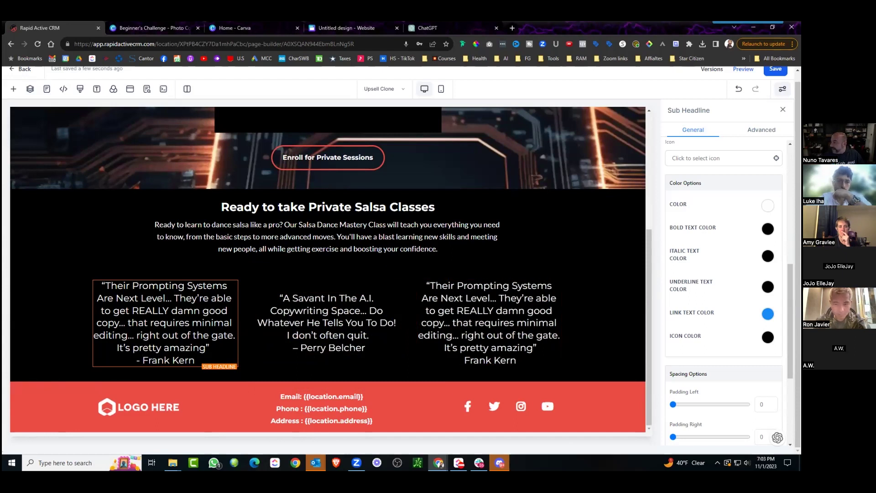
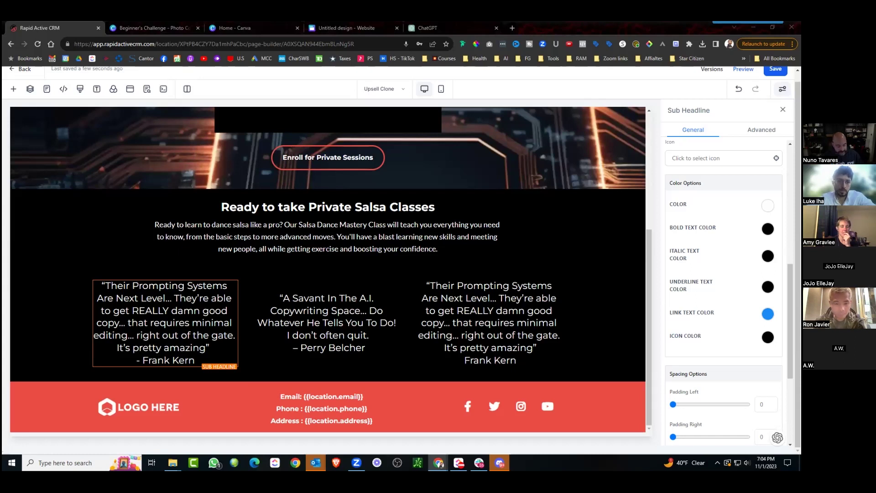
Replace the third column's text with the "In the last 4-5 months we've seen a direct revenue increase…" testimonial, with its attribution on a separate line
drag(432, 285, 548, 356)
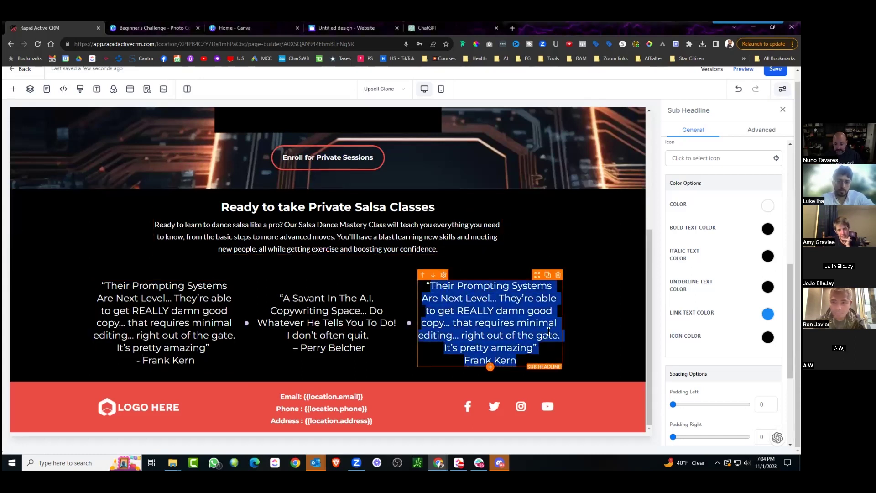
text(In the last 4-5 months we’ve seen a direct revenue increase of $500k in revenue… I am underselling it to say that the AI prompts and tools we’ve implemented from Copy Accelerator have been game changers." - Morgan Busby, CEO at Financial Media Corp / Founder of TradingPub and MarketDeal)
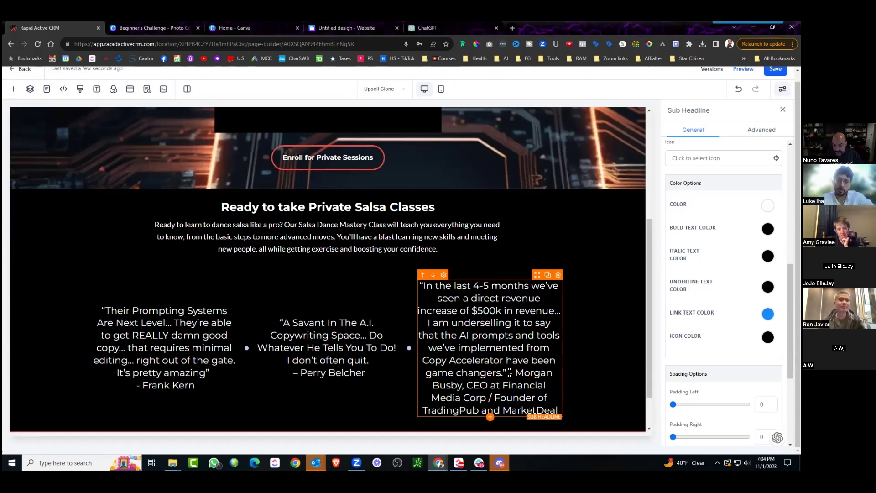
key(Return)
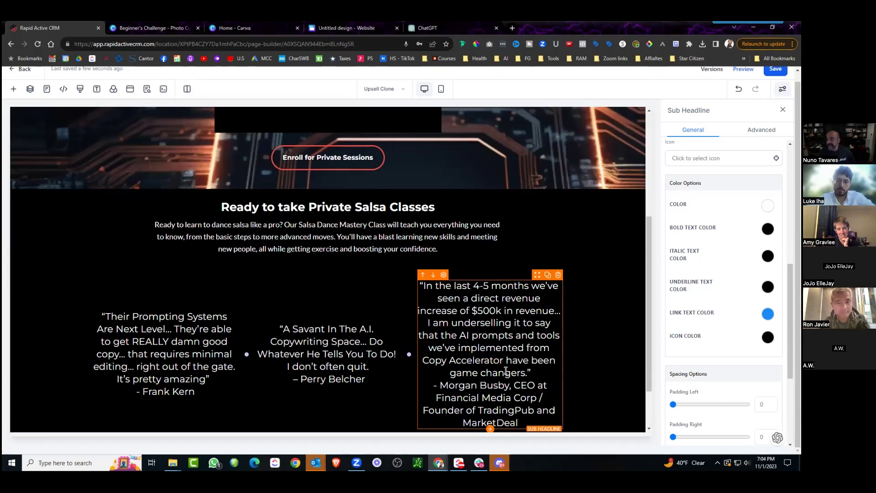
Switch to ChatGPT, regenerate the dark digital-automations video background image, and return to the page builder
click(458, 27)
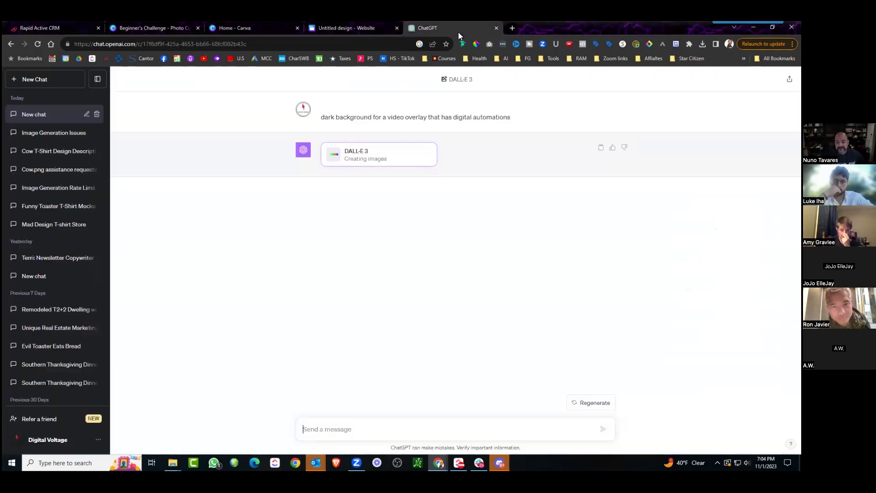
click(589, 403)
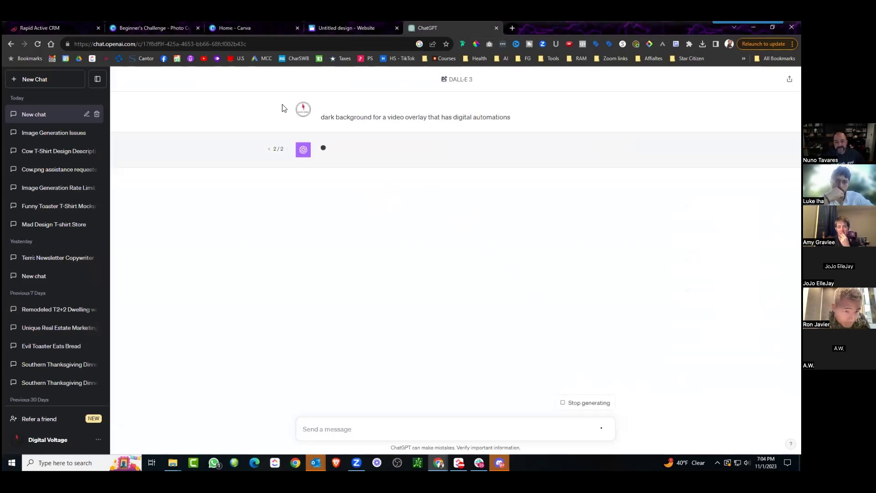
click(346, 27)
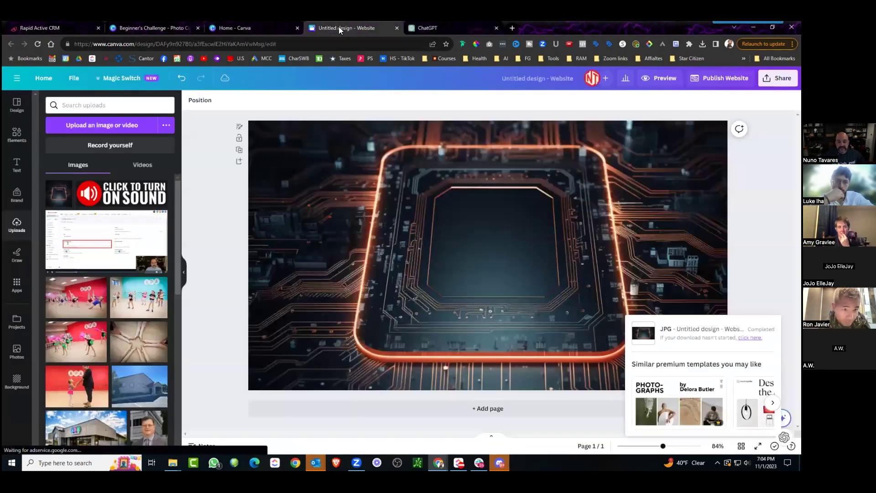
click(230, 23)
click(174, 25)
click(44, 29)
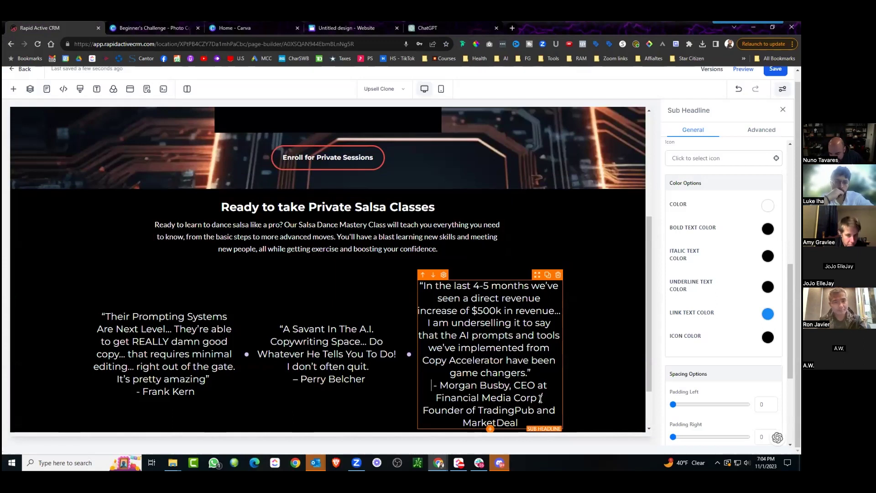
Trim the third column's testimonial to end after "revenue…" and remove the job titles following the attribution name
drag(531, 386, 520, 424)
key(BackSpace)
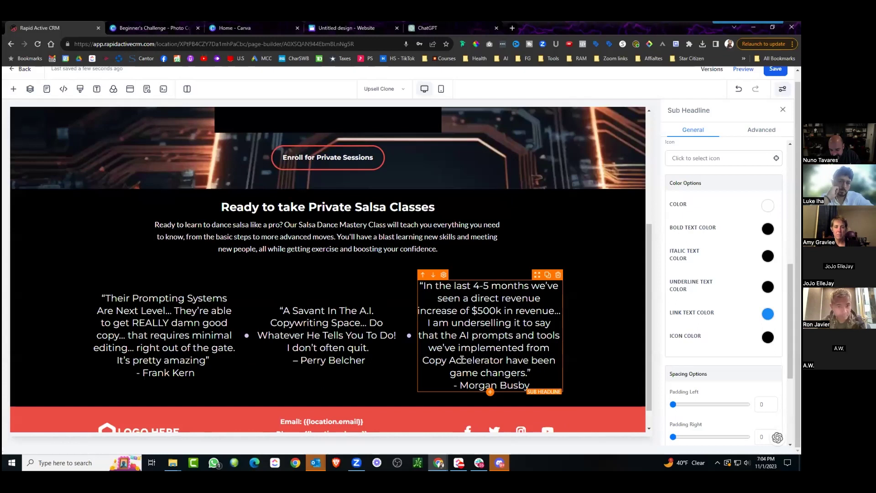
drag(527, 371, 429, 324)
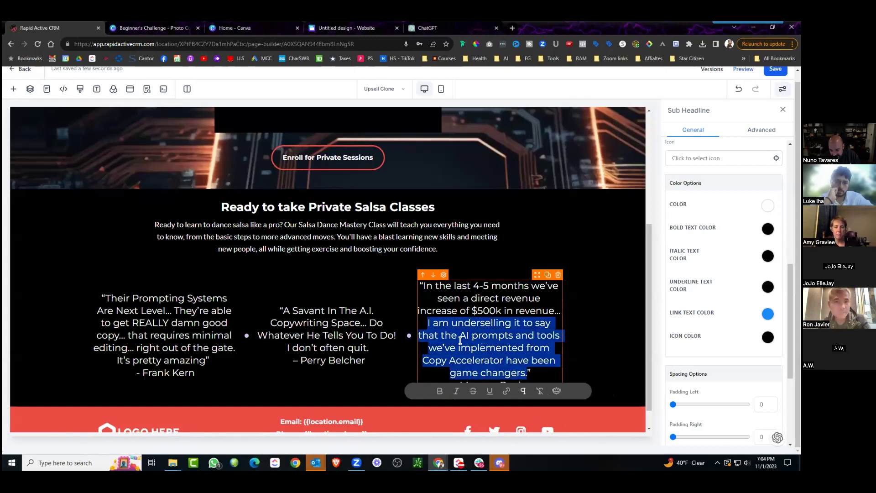
key(BackSpace)
key(BackSpace)
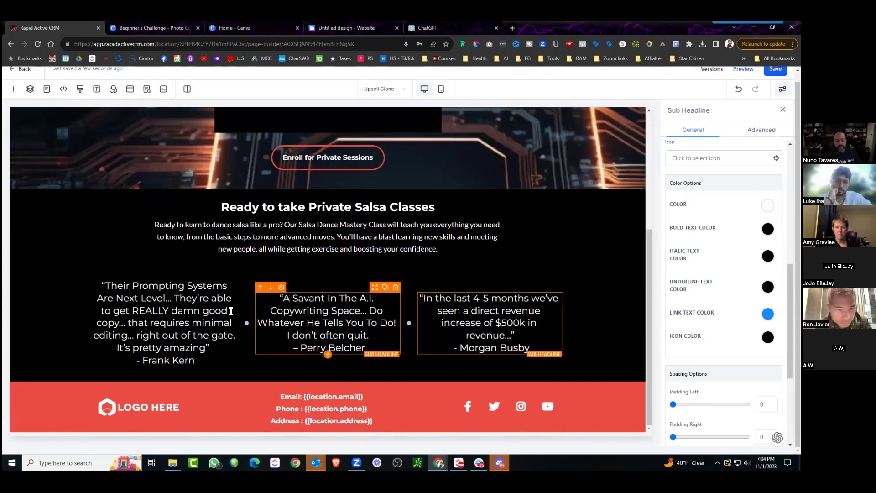
Shorten the first column's quote to end at "editing" and add a closing quotation mark after "quit." in the middle column
drag(207, 348, 139, 329)
key(BackSpace)
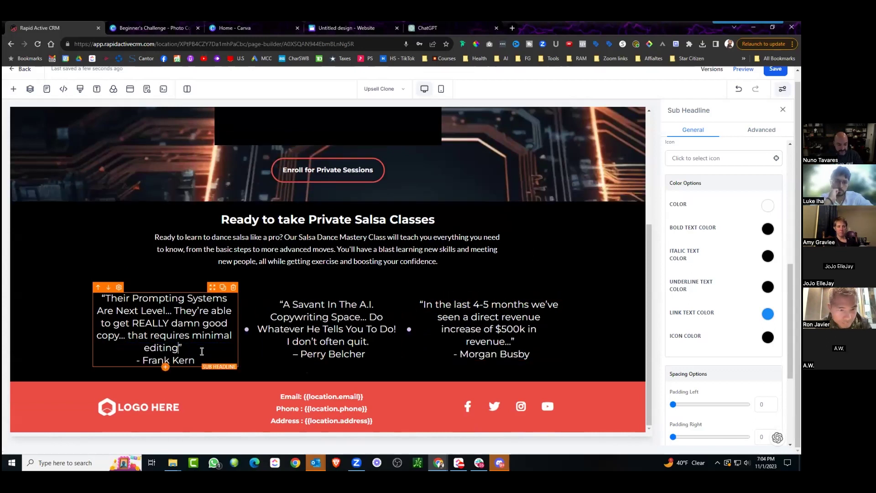
click(354, 332)
click(373, 342)
text(")
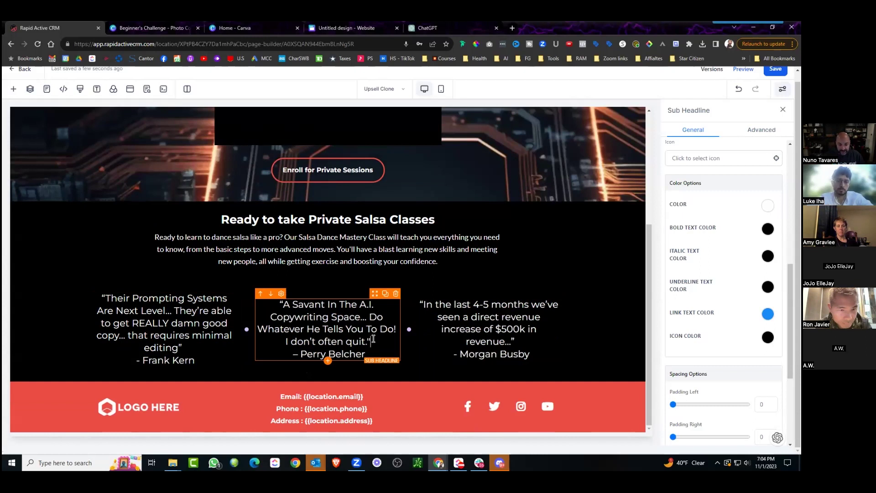
click(526, 340)
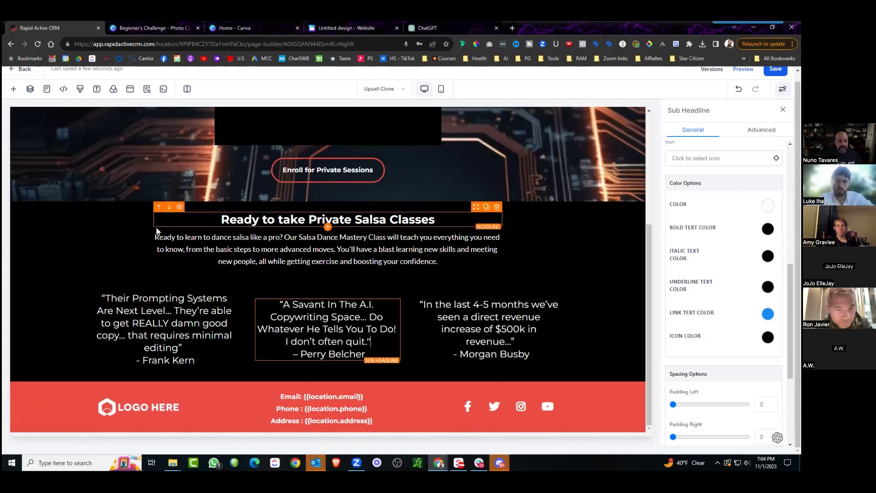
Delete the "Ready to take Private Salsa Classes" section and the "Small Call to Action Headline" sub-headline above the video
click(95, 215)
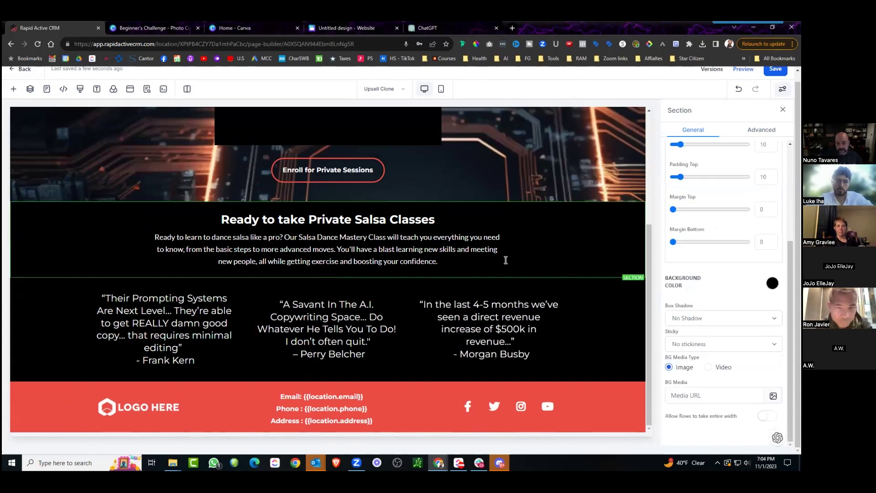
key(Delete)
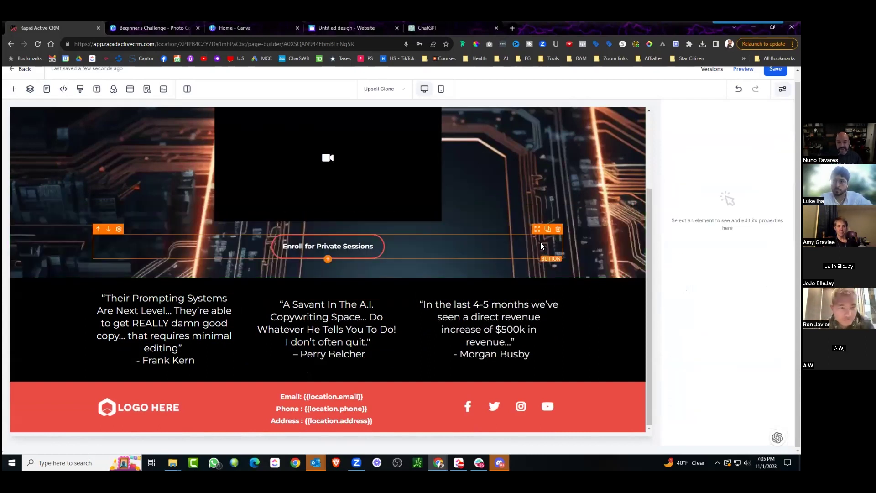
scroll(542, 242, up, 3)
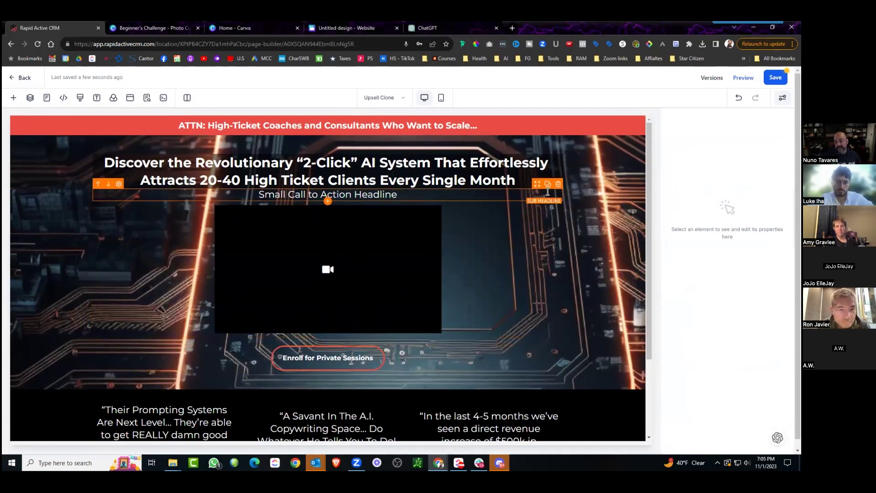
key(ctrl+z)
Set the video type of the Video element beneath the main headline to Hosted Video
click(354, 224)
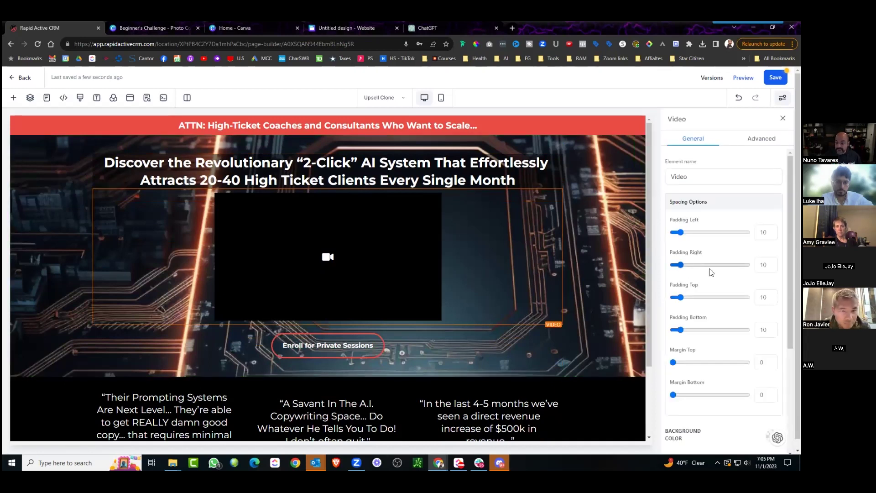
scroll(708, 272, down, 3)
click(723, 333)
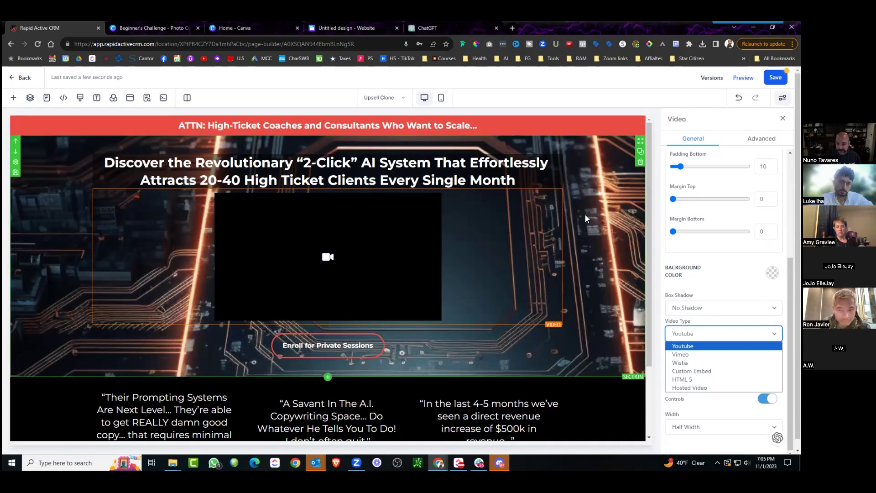
click(703, 387)
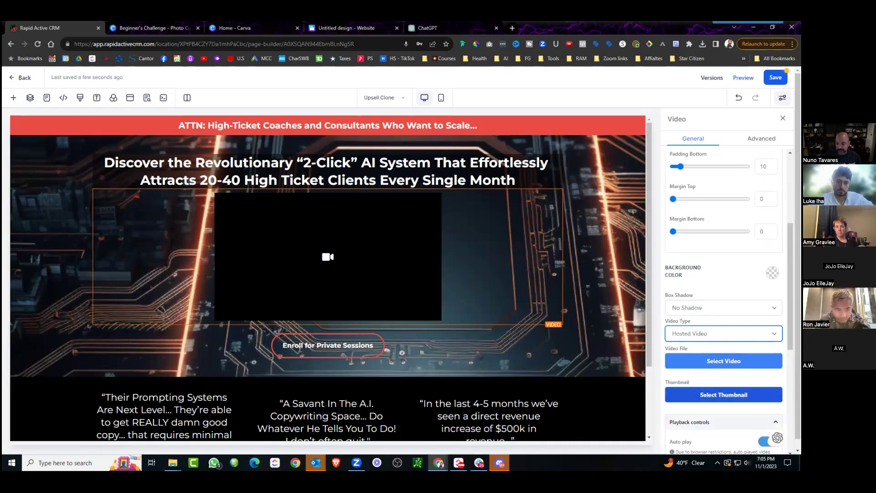
Enable lead generation from the video, showing the Lead Magnet - Basic form at 03 seconds
scroll(724, 296, down, 5)
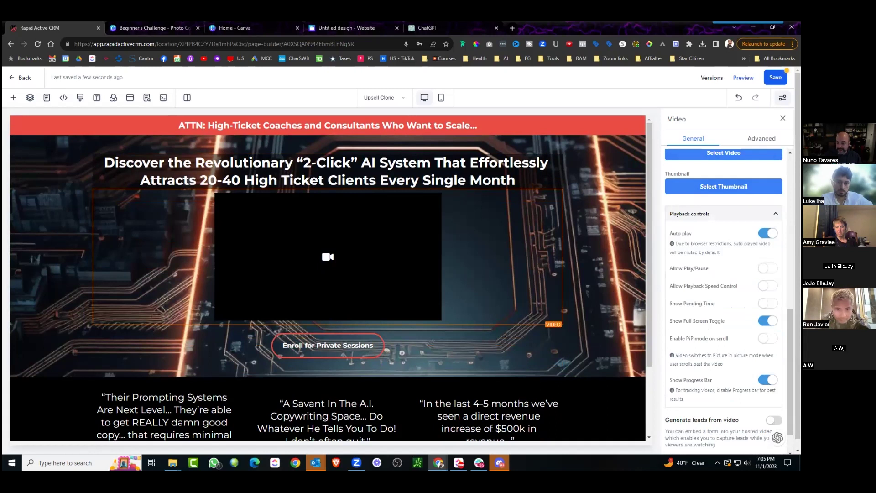
scroll(723, 297, down, 1)
click(775, 384)
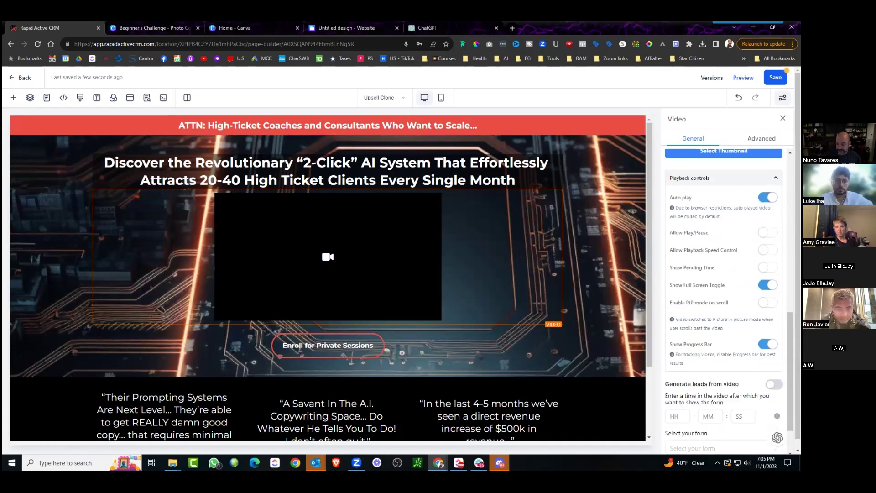
scroll(731, 356, down, 1)
click(740, 366)
text(03)
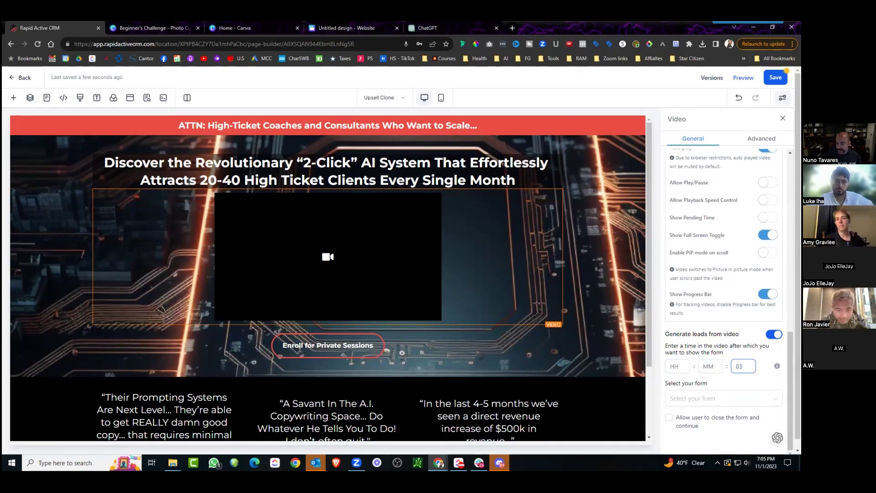
click(724, 398)
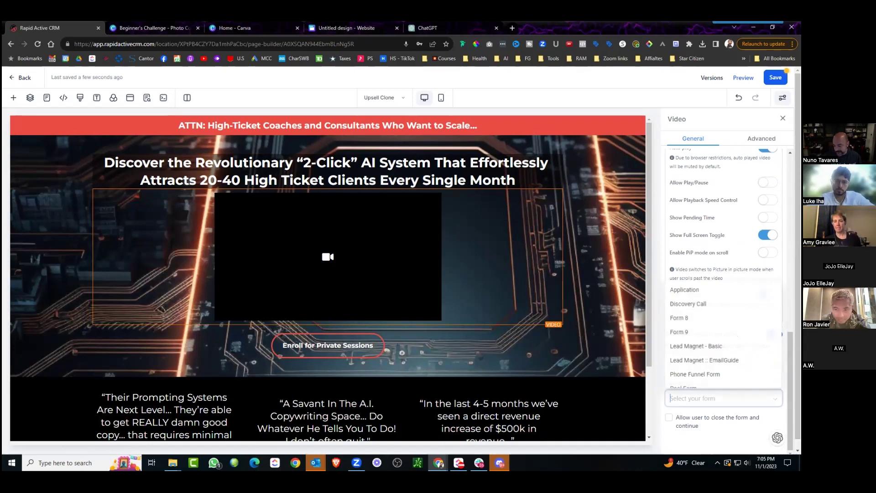
click(709, 347)
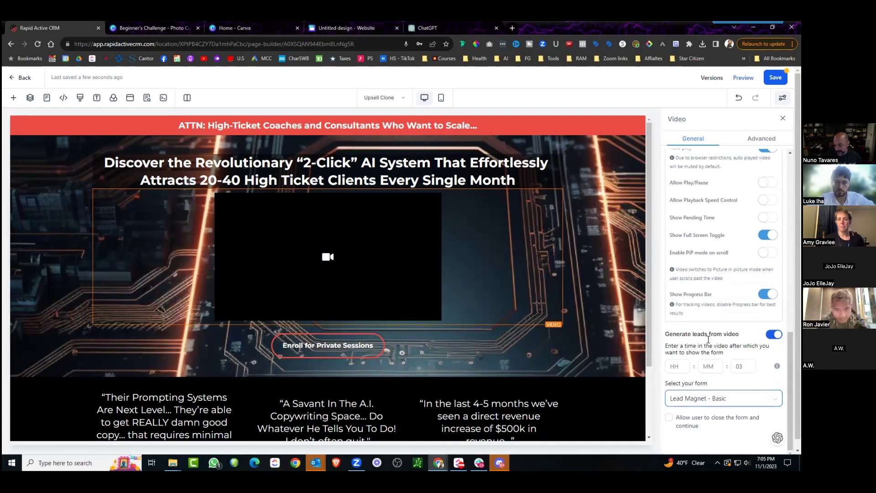
scroll(708, 347, down, 1)
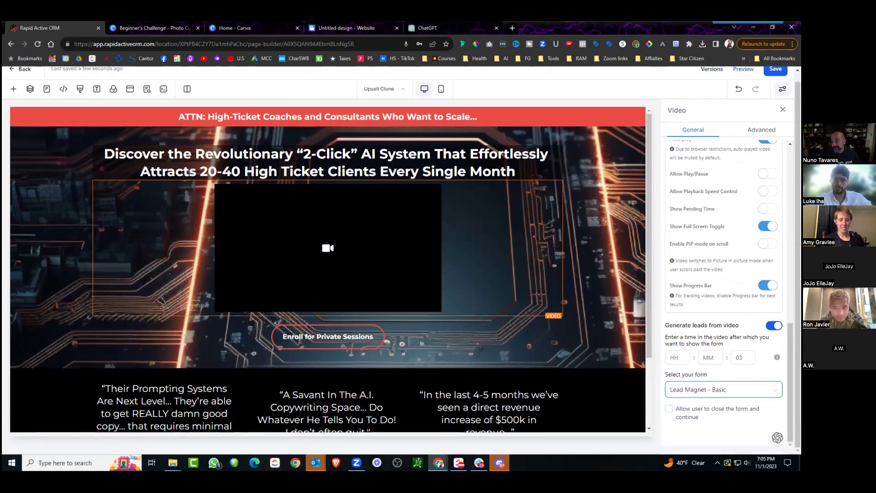
Delete the contact details column and the social media icons from the red footer, leaving only the logo
scroll(531, 196, down, 2)
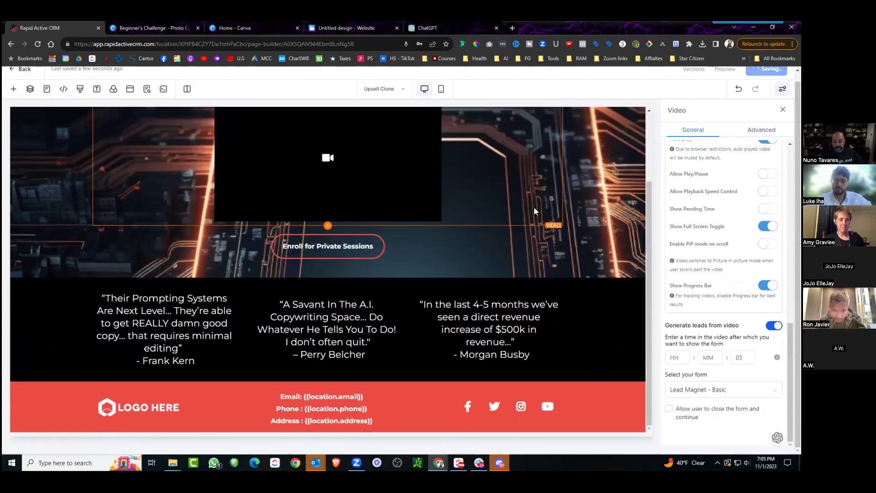
scroll(541, 214, up, 2)
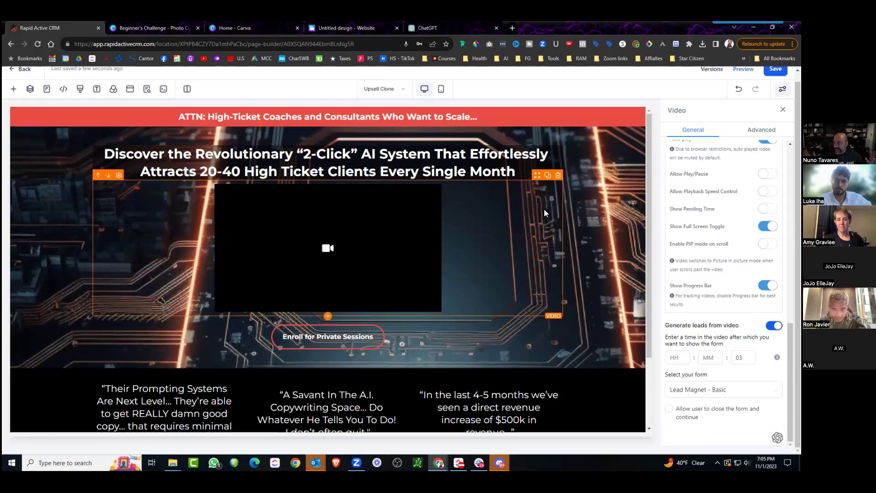
scroll(480, 205, down, 2)
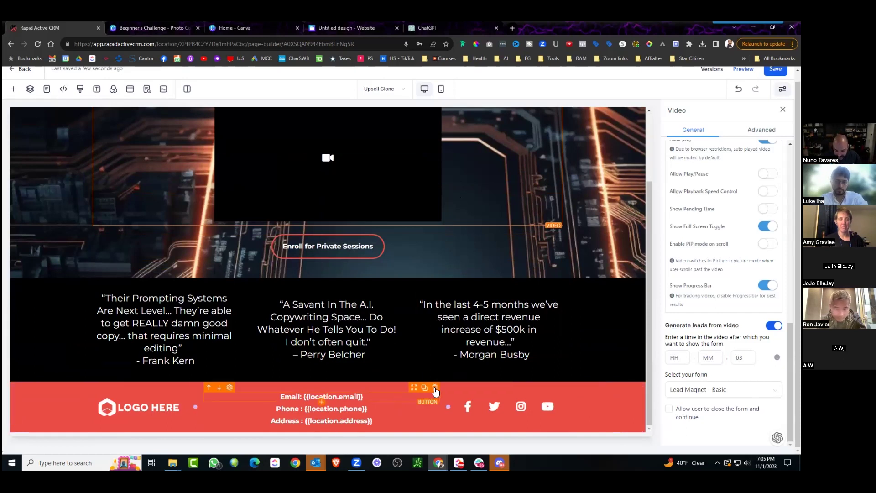
click(435, 389)
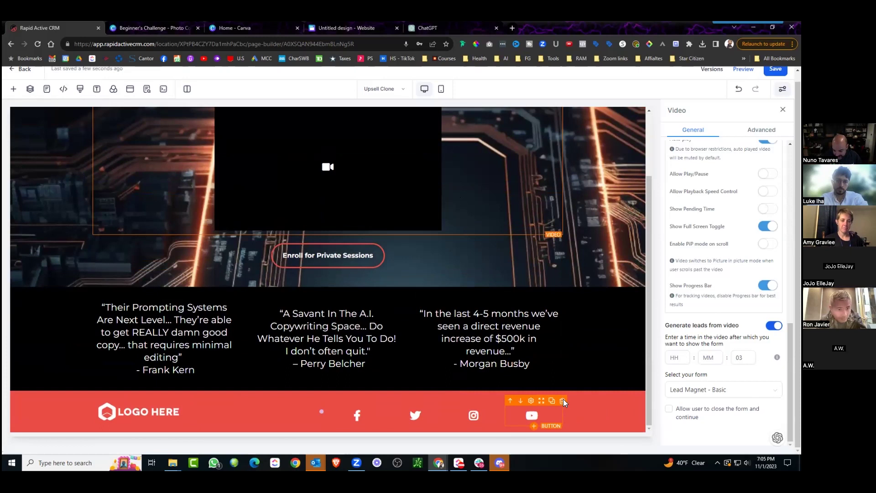
click(563, 400)
click(567, 393)
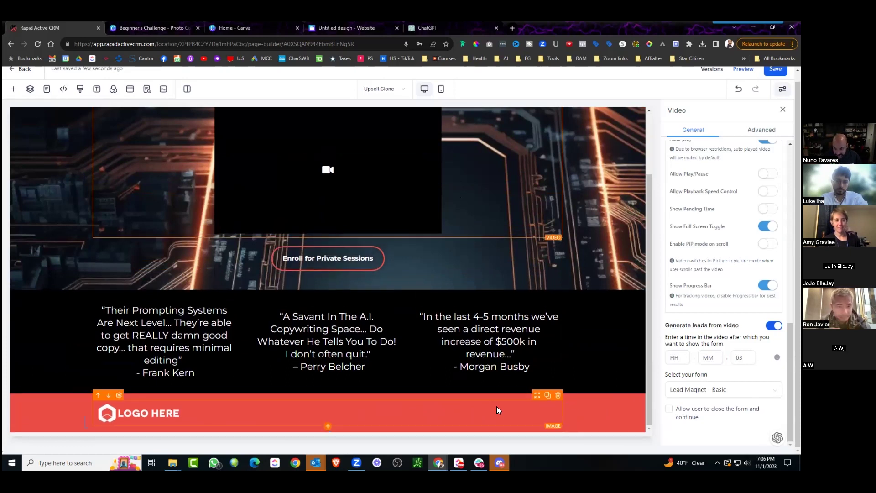
Center the logo image in the red footer
click(321, 408)
scroll(711, 264, up, 2)
click(711, 265)
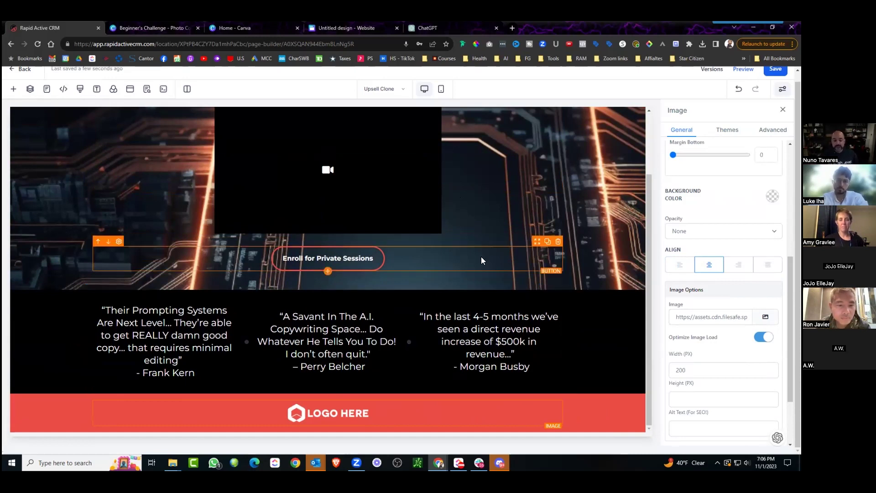
Switch to the mobile layout and reduce the mobile font size to about 14 for the red banner text and 21 for the main headline
scroll(481, 258, up, 4)
scroll(428, 275, down, 2)
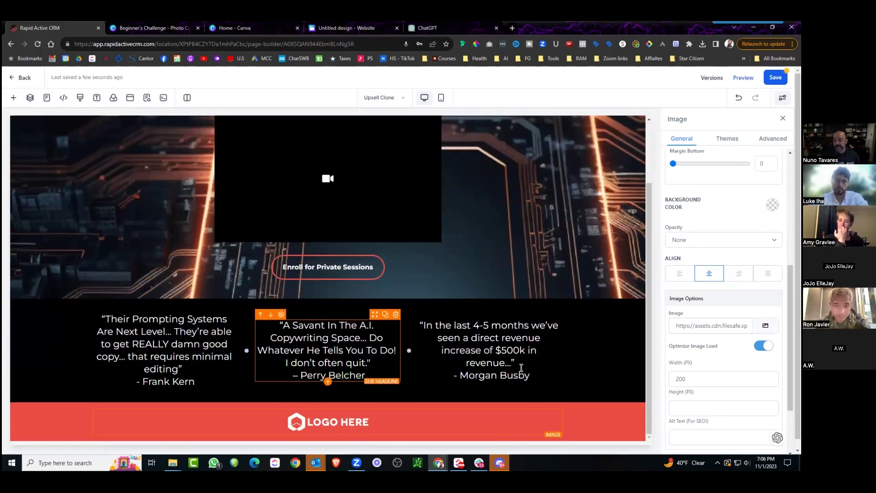
scroll(574, 268, up, 2)
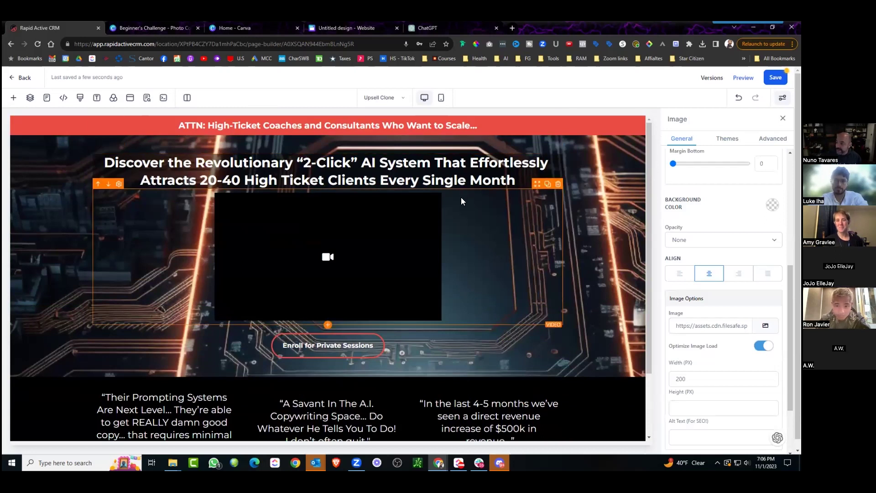
click(441, 99)
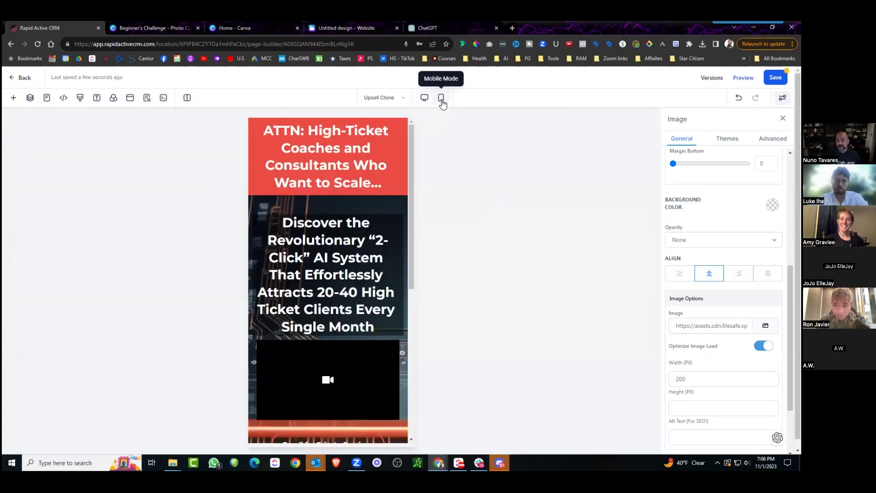
click(351, 165)
scroll(694, 229, up, 3)
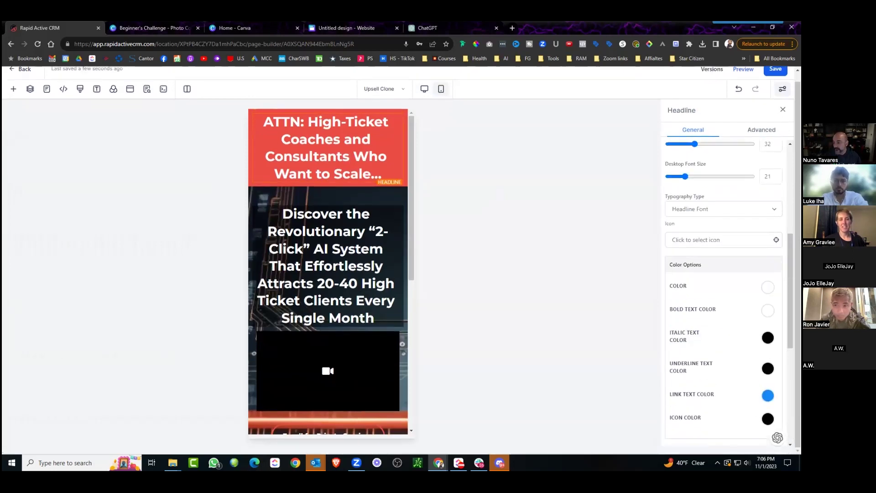
drag(694, 227, 679, 228)
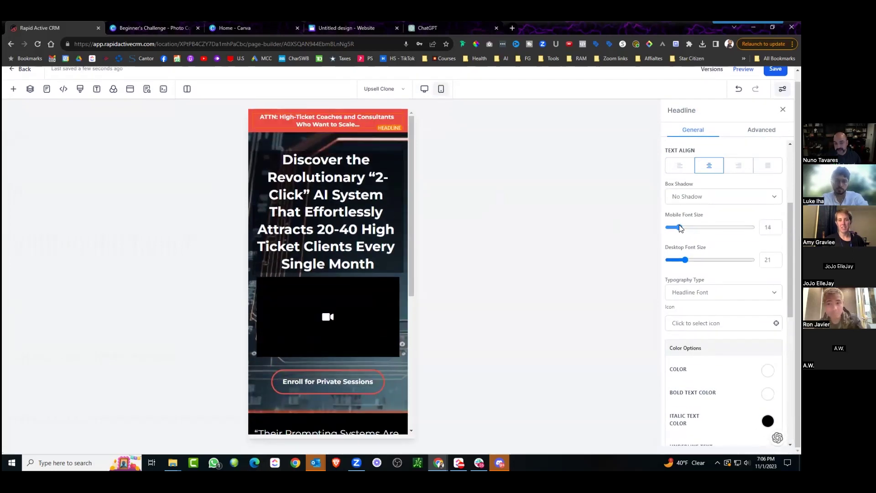
drag(696, 231, 685, 229)
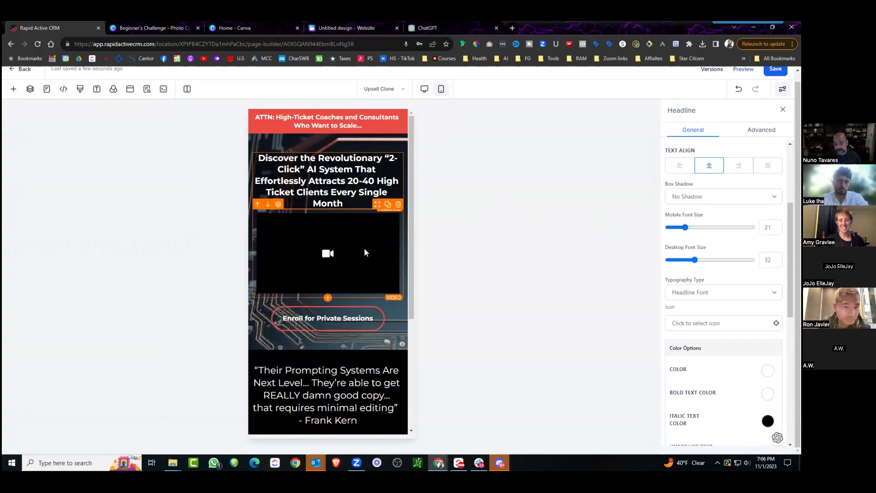
Set the mobile font size of all three testimonial sub-headlines to 17
scroll(366, 247, down, 2)
scroll(362, 280, down, 1)
click(362, 281)
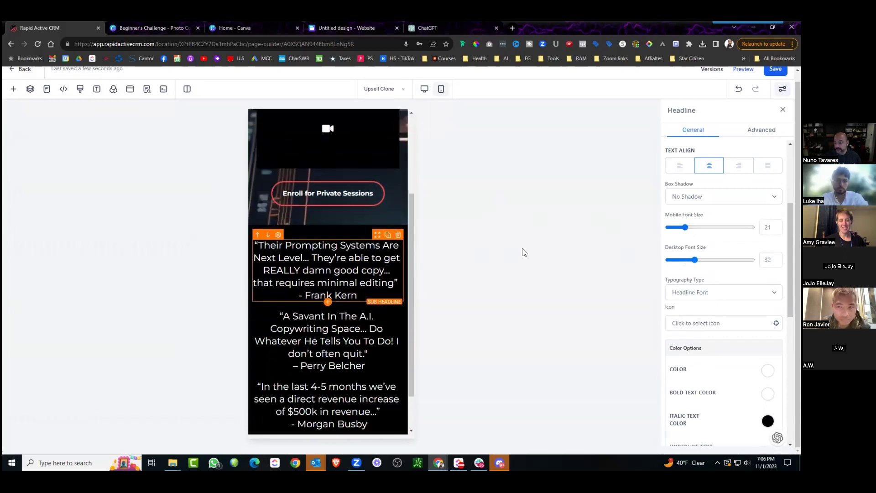
drag(698, 227, 681, 227)
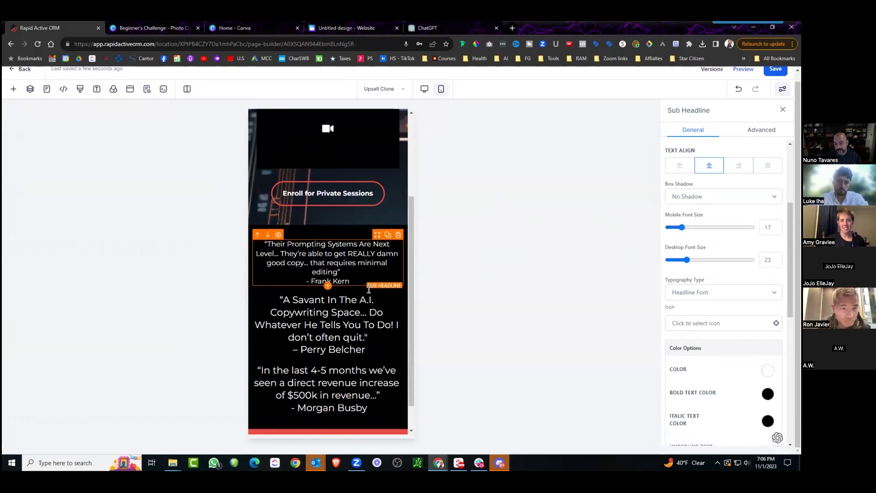
click(341, 338)
drag(687, 227, 682, 228)
click(362, 347)
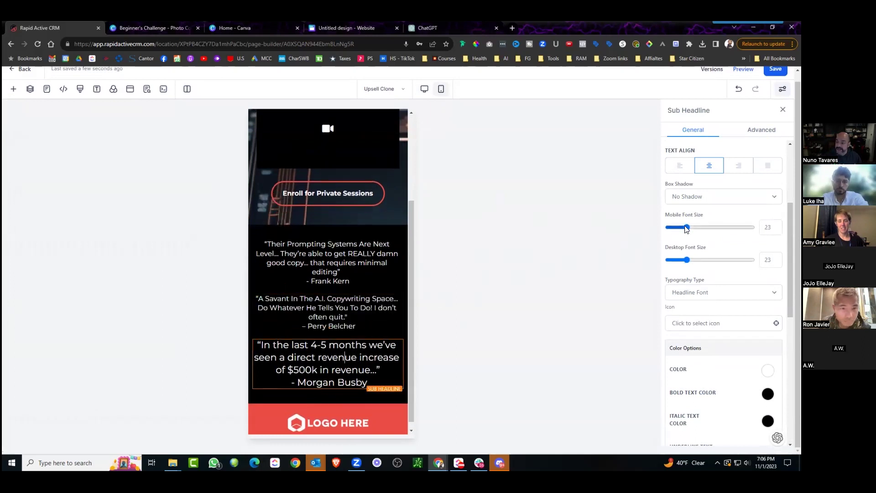
click(682, 228)
drag(683, 231, 682, 227)
click(377, 277)
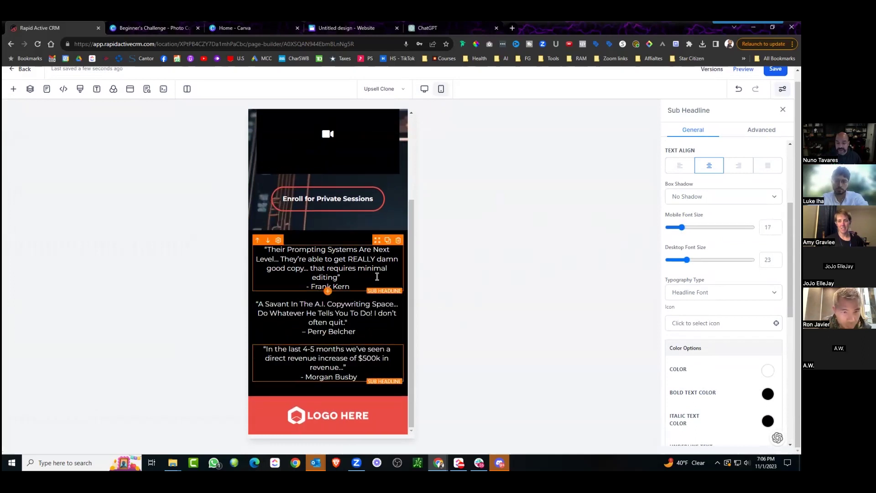
Reduce the main headline's mobile font size to 18
scroll(379, 270, up, 5)
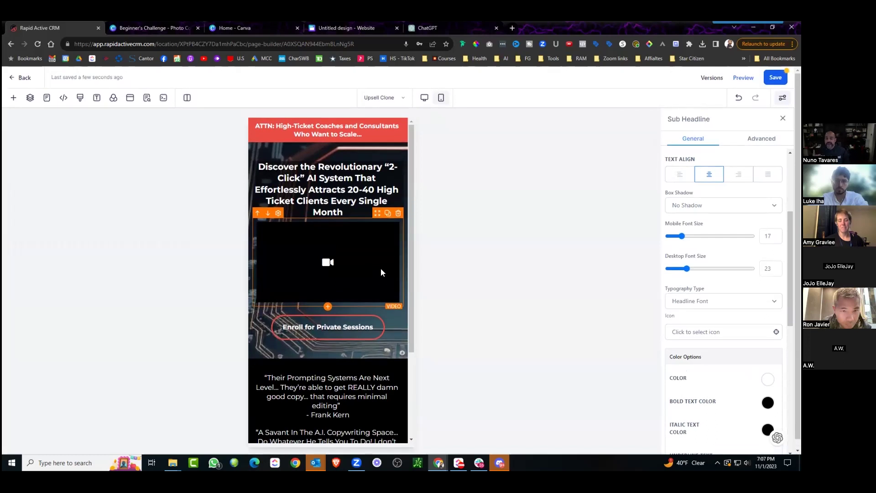
click(388, 193)
drag(688, 237, 684, 241)
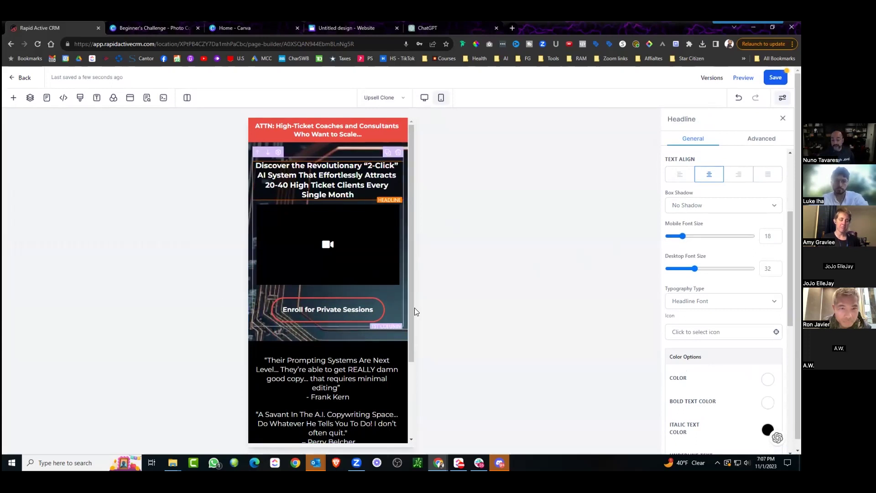
Change the text of the button below the video to "Book Your Complimentary Session"
click(333, 312)
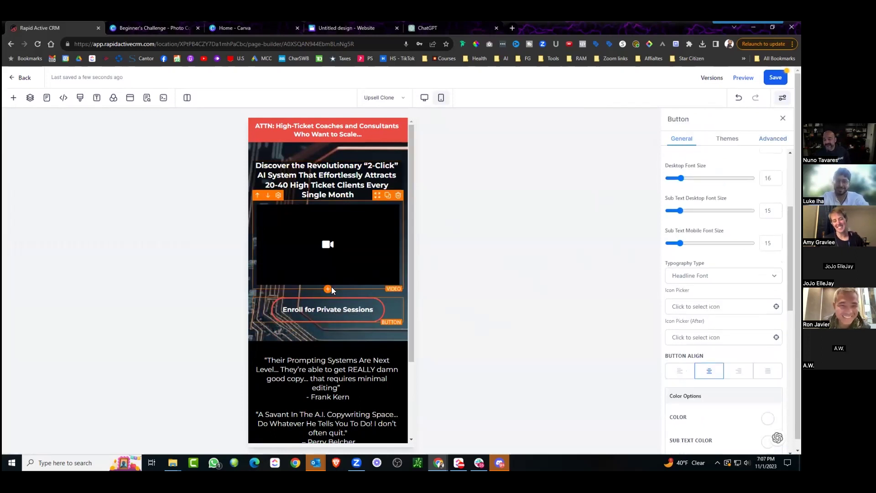
scroll(724, 283, down, 5)
scroll(712, 274, down, 5)
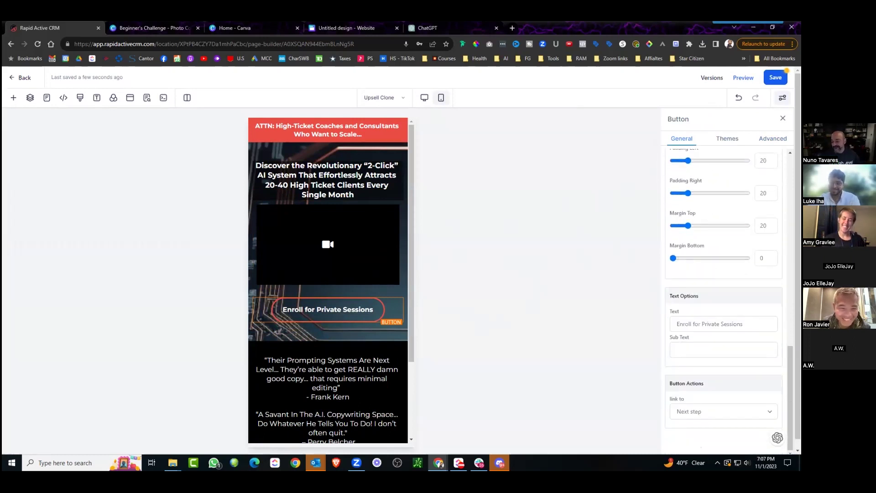
key(Tab)
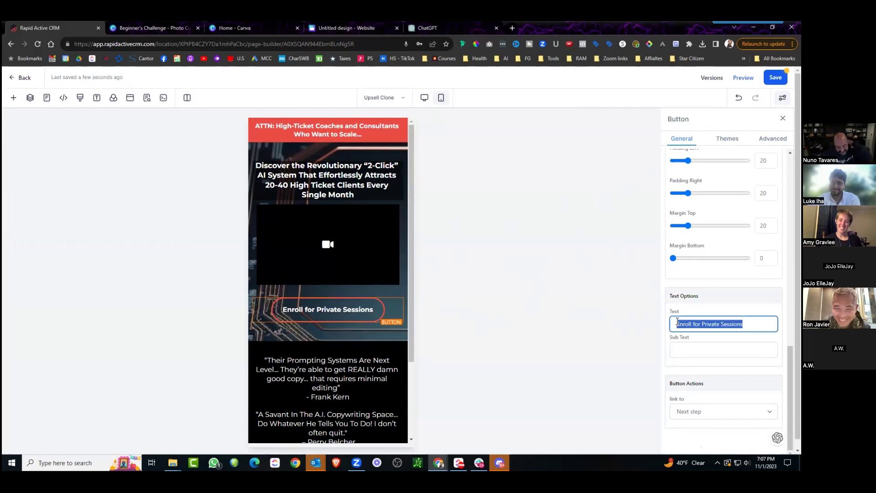
text(Book Your Compl)
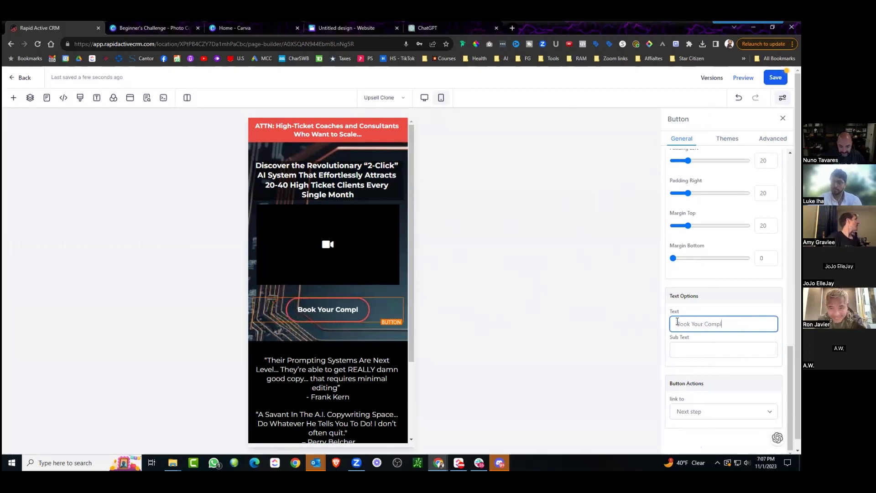
text(imentary)
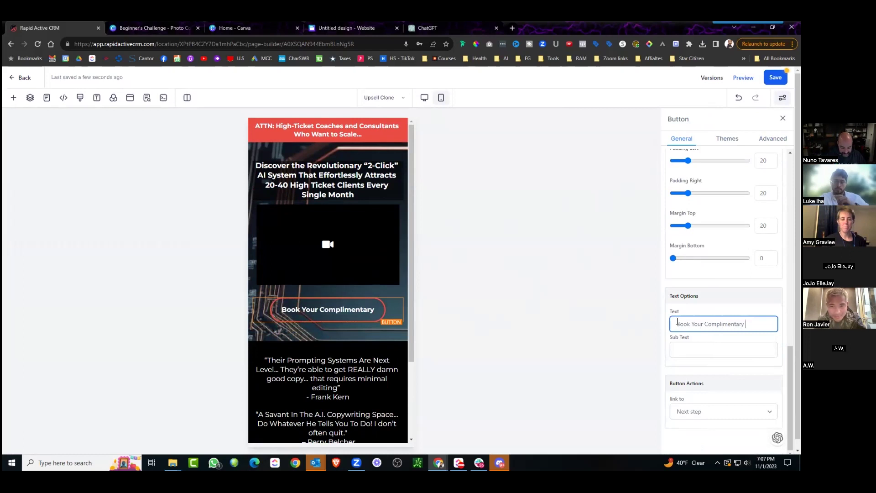
text( Se)
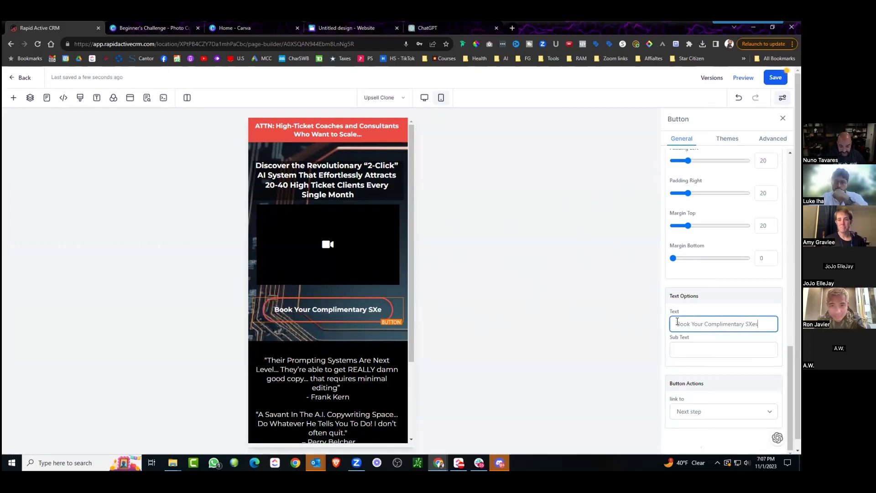
text(ssion)
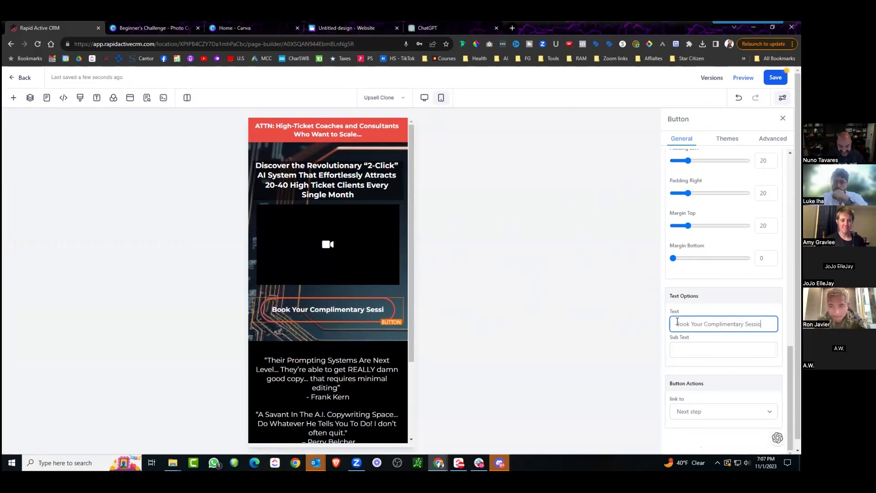
click(550, 248)
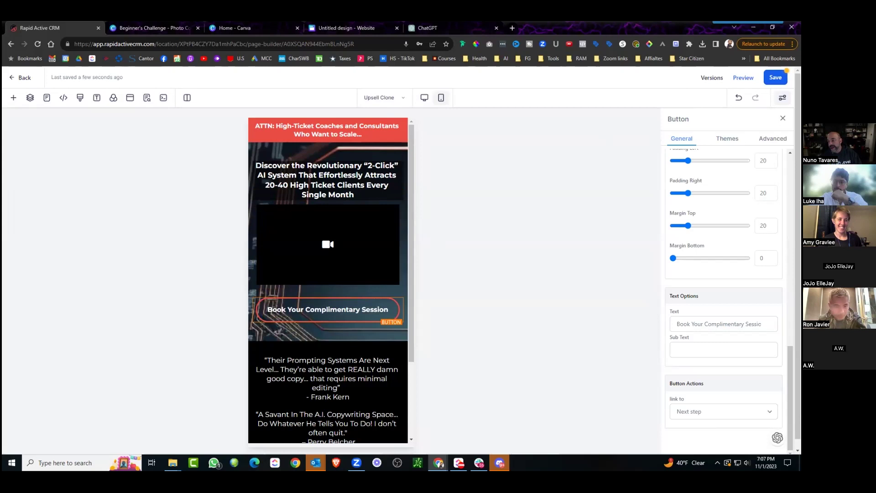
Save the page and return to the desktop layout
key(ctrl+s)
click(442, 100)
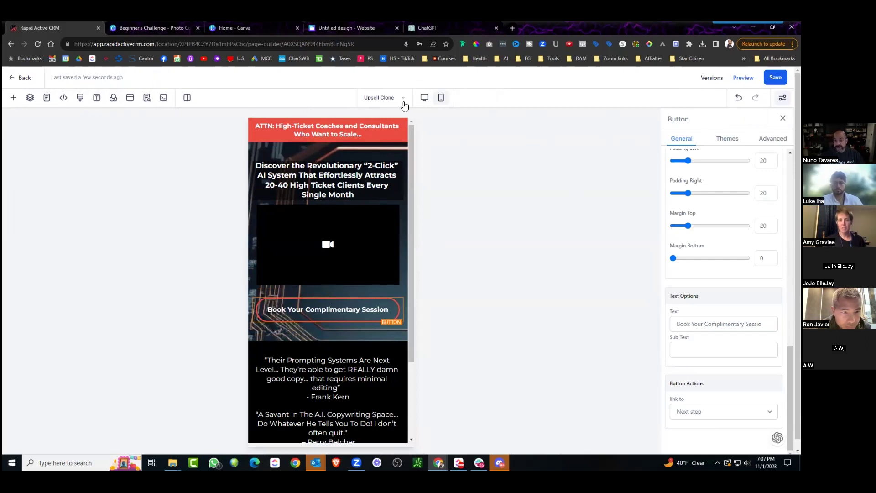
click(424, 98)
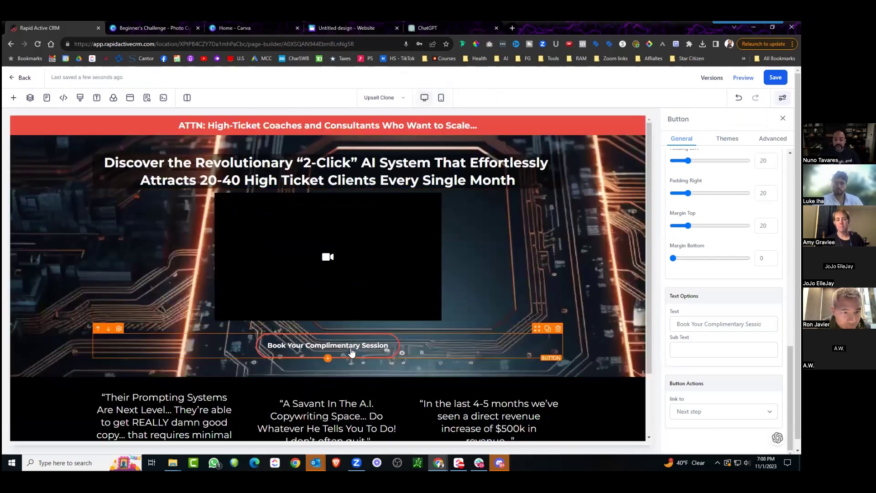
scroll(723, 274, up, 3)
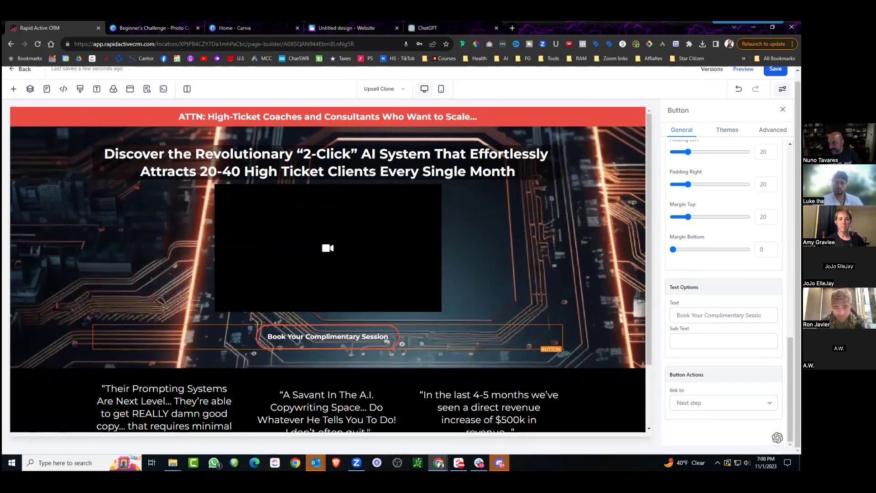
Give the booking button below the video a Hard Shadow button shadow
click(727, 130)
click(772, 130)
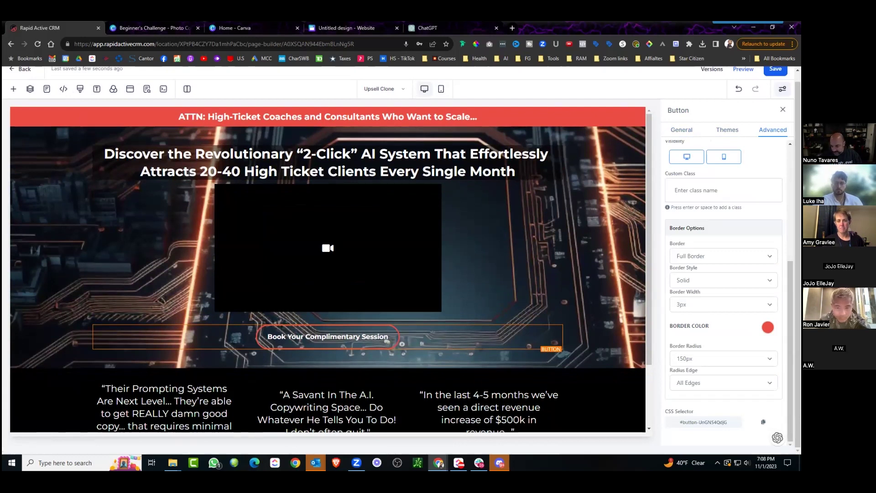
scroll(724, 293, up, 4)
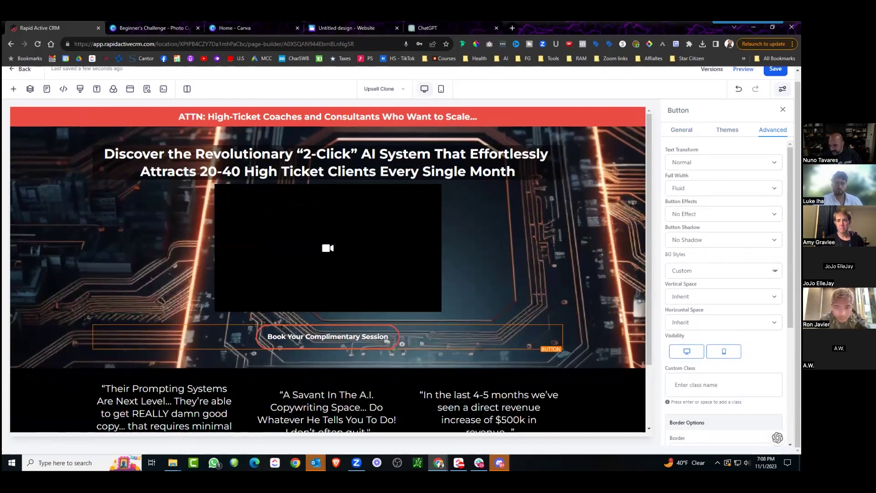
click(723, 240)
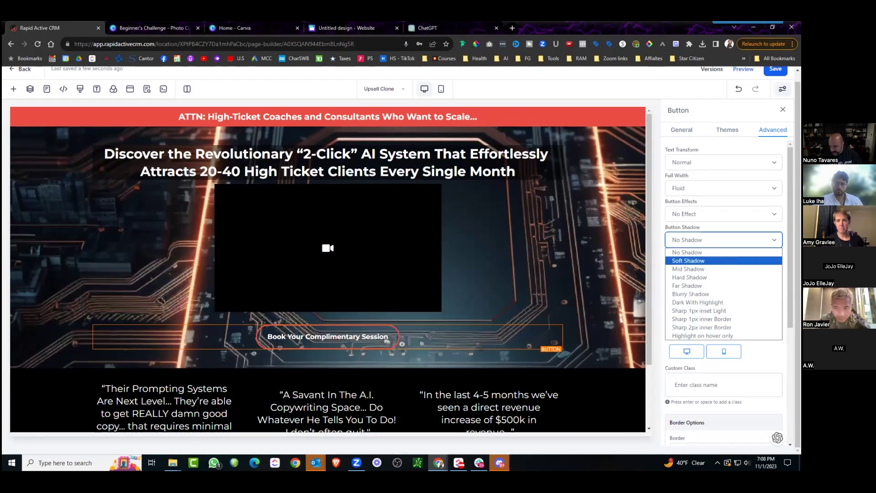
click(689, 275)
scroll(724, 292, down, 1)
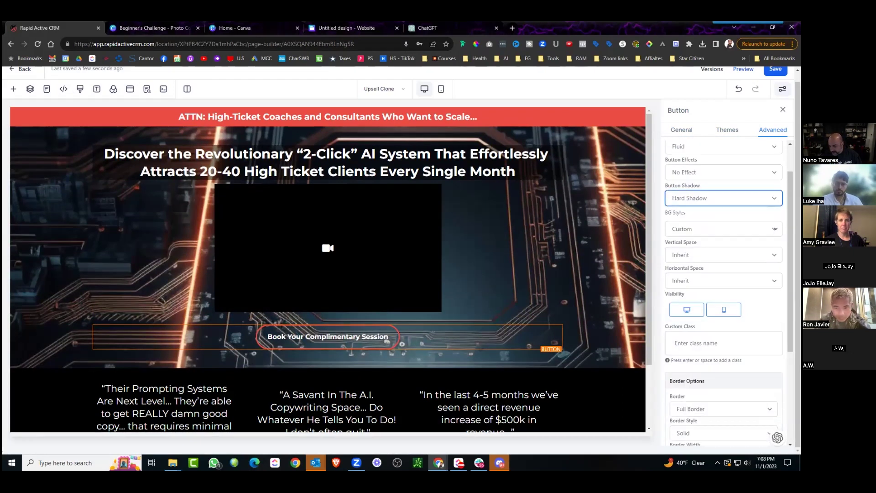
scroll(707, 198, up, 2)
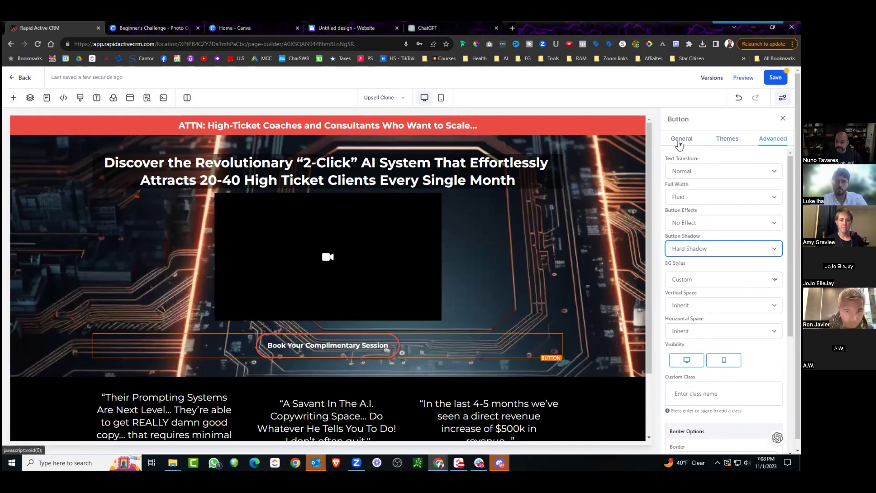
Fill the booking button's transparent background with the dark gray palette color
click(727, 139)
click(682, 139)
scroll(724, 292, down, 2)
scroll(723, 292, up, 2)
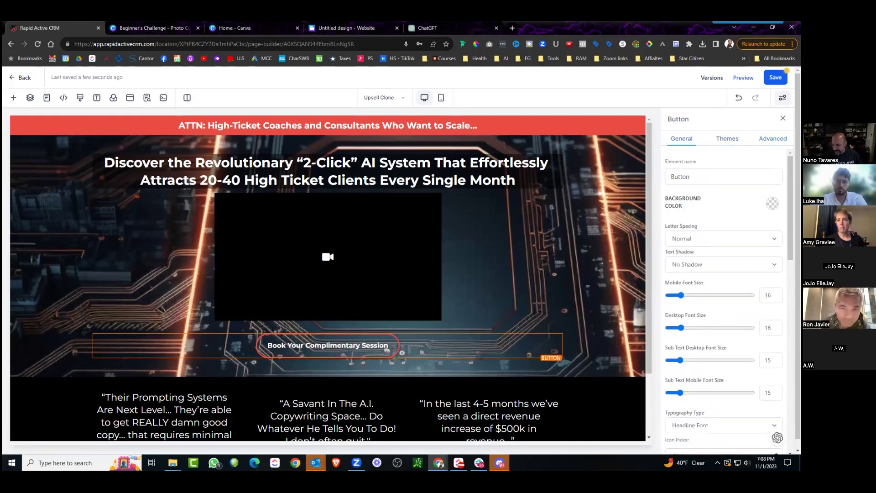
click(773, 204)
click(686, 258)
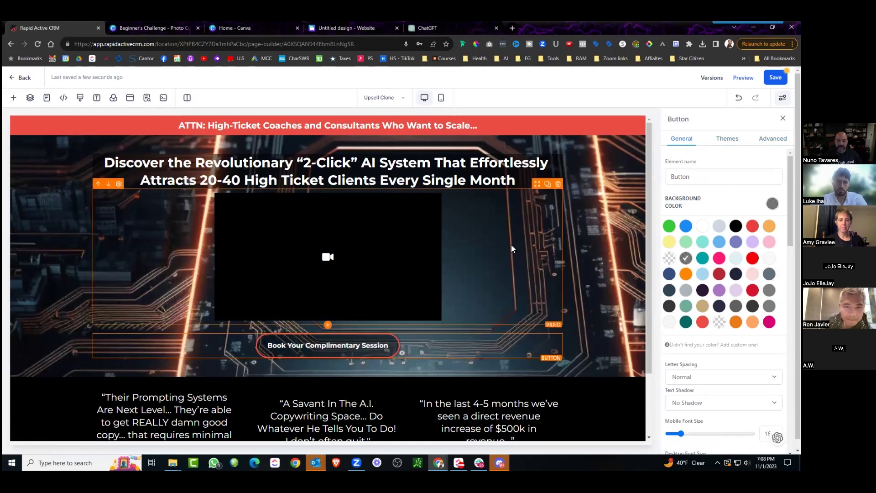
scroll(511, 245, down, 2)
scroll(498, 274, up, 1)
scroll(488, 292, up, 1)
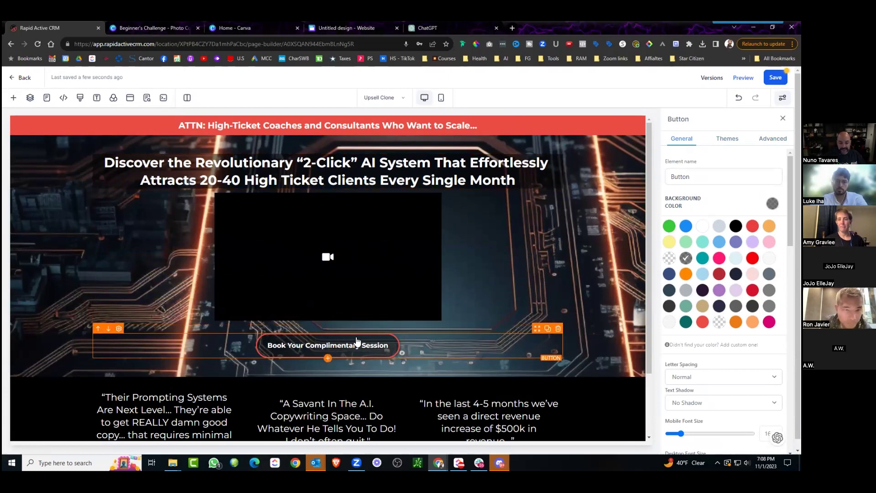
Set the booking button's action to open a popup
scroll(721, 274, down, 2)
scroll(723, 292, down, 10)
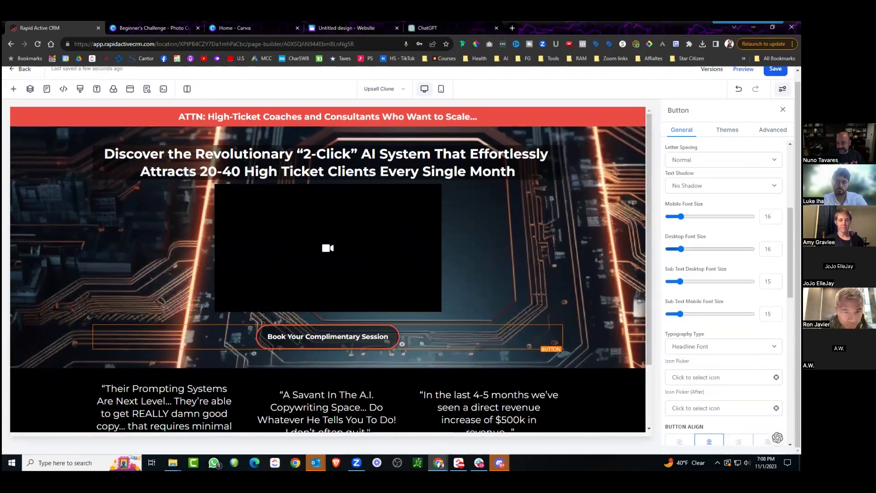
click(724, 402)
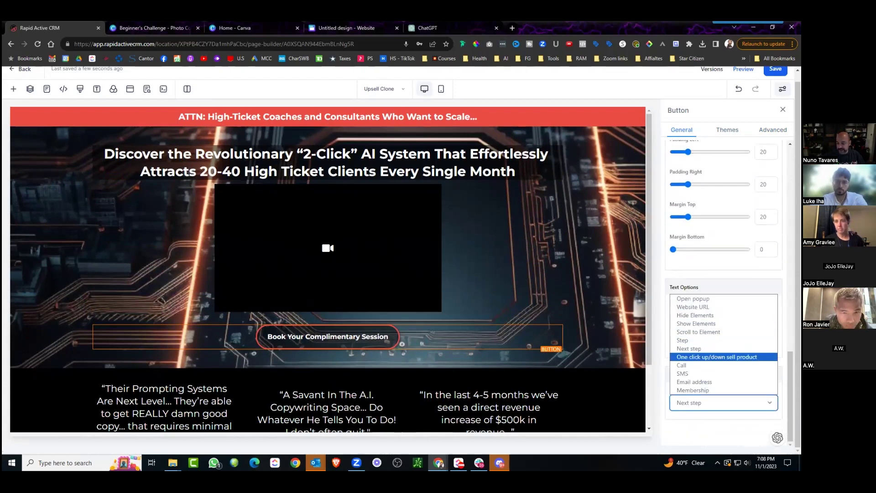
click(693, 299)
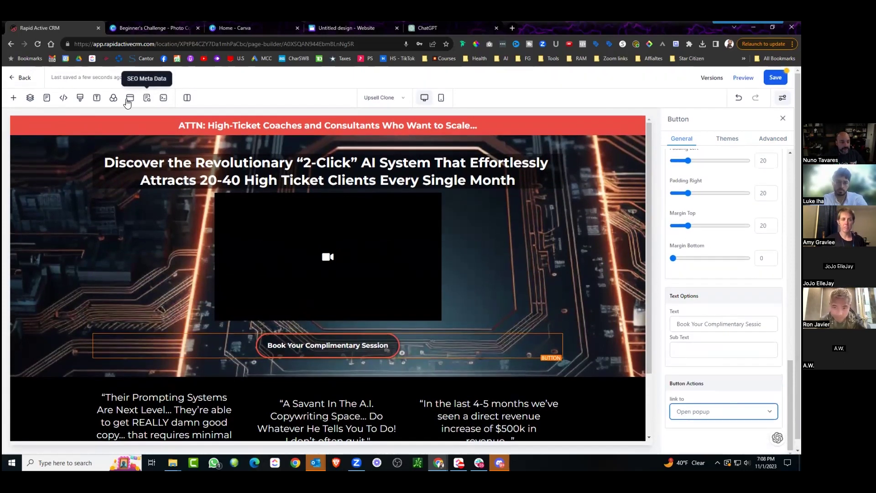
Open the page's popup for editing, add a one-column row and start adding an element to it
click(130, 98)
click(337, 221)
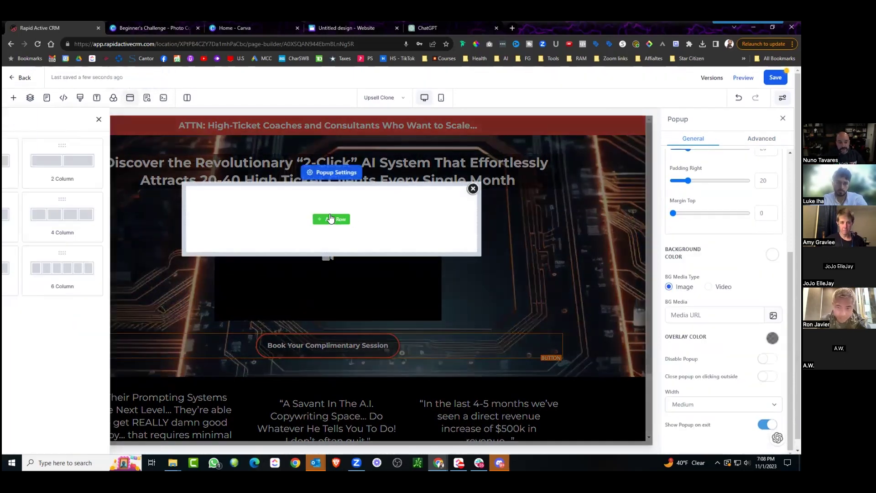
drag(118, 164, 332, 234)
click(333, 233)
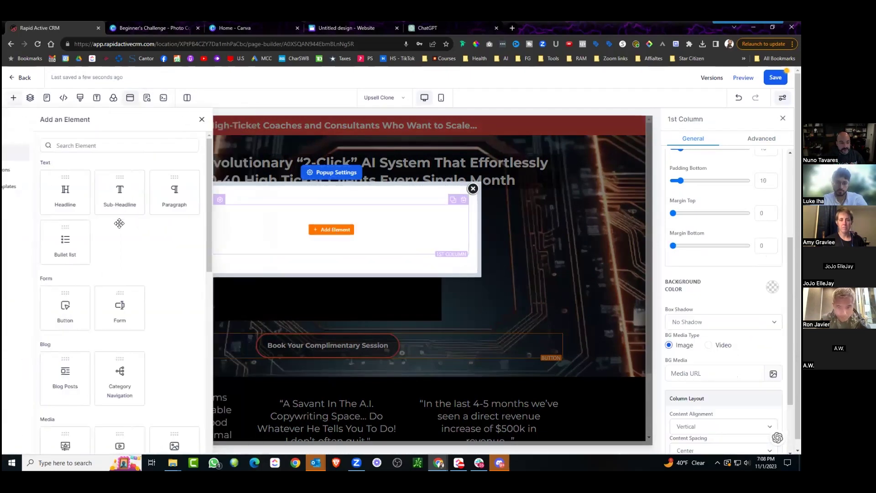
Place a Calendar element in the popup's column and assign the first calendar in the list to it
scroll(164, 259, down, 5)
scroll(164, 260, down, 3)
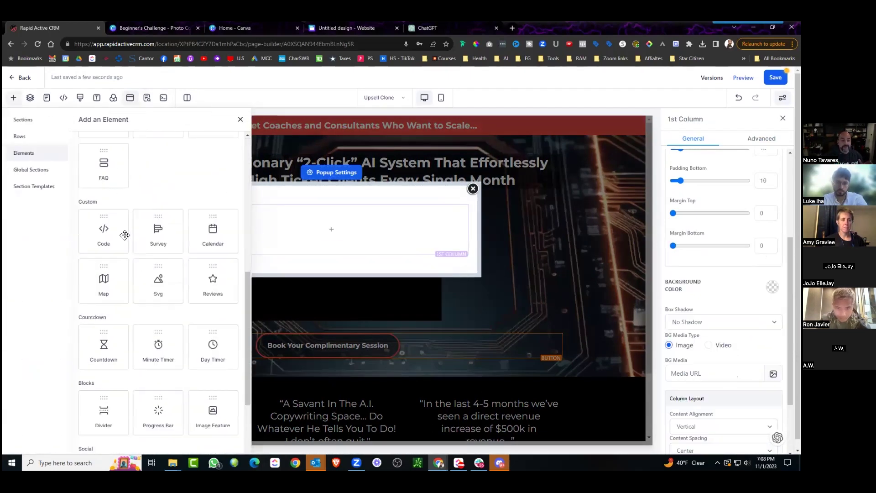
scroll(124, 235, up, 2)
scroll(130, 265, down, 2)
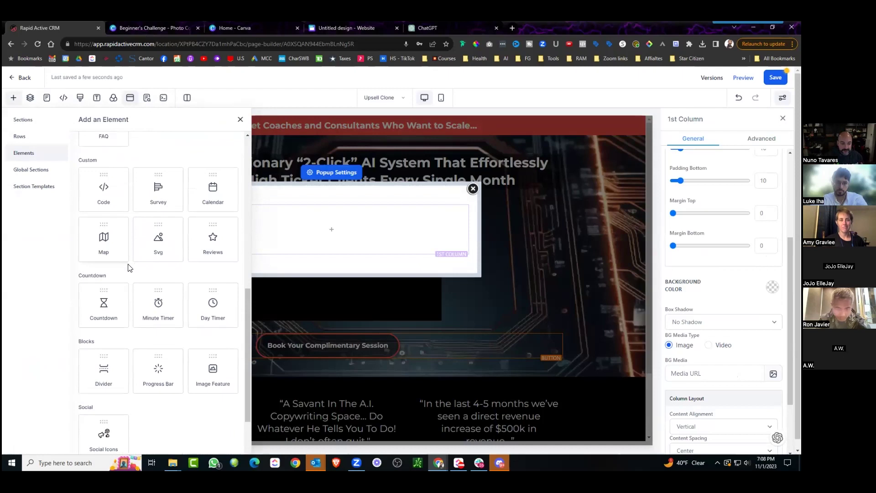
scroll(165, 267, up, 2)
scroll(217, 251, down, 1)
drag(213, 286, 332, 228)
click(391, 250)
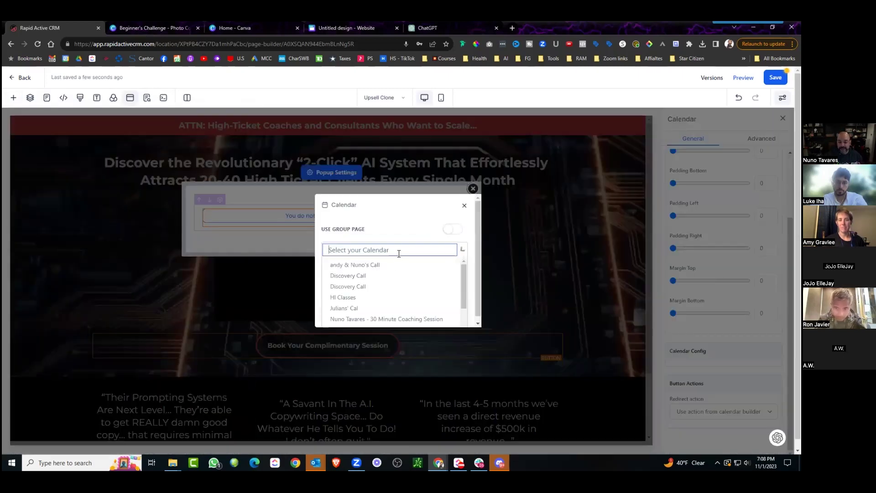
click(383, 265)
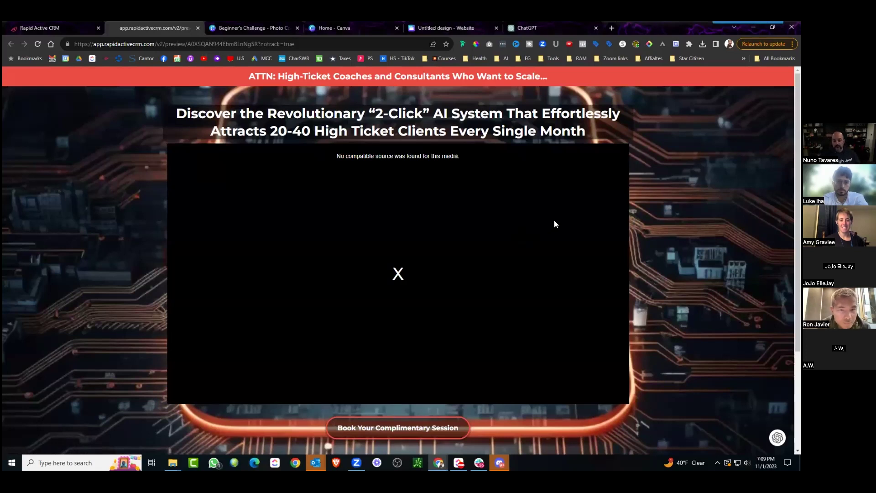
Review the page preview down to the footer and its booking popup, return to the editor and close the popup there
scroll(590, 180, down, 3)
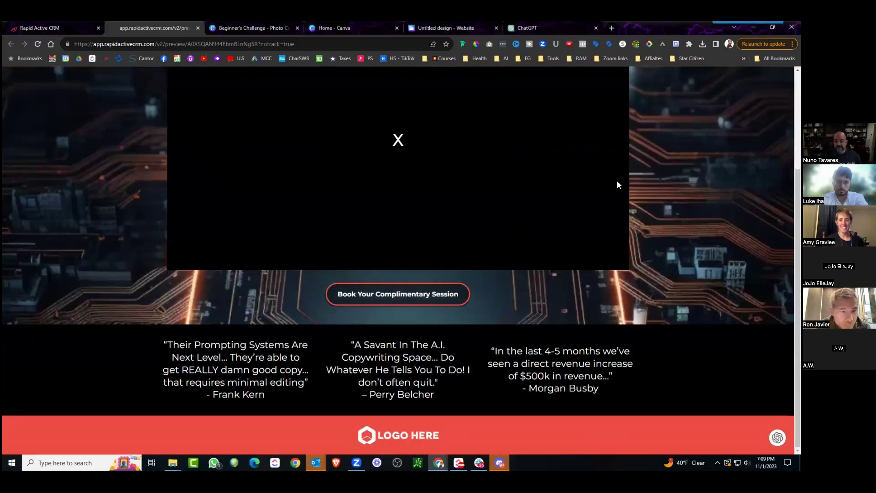
scroll(440, 202, up, 3)
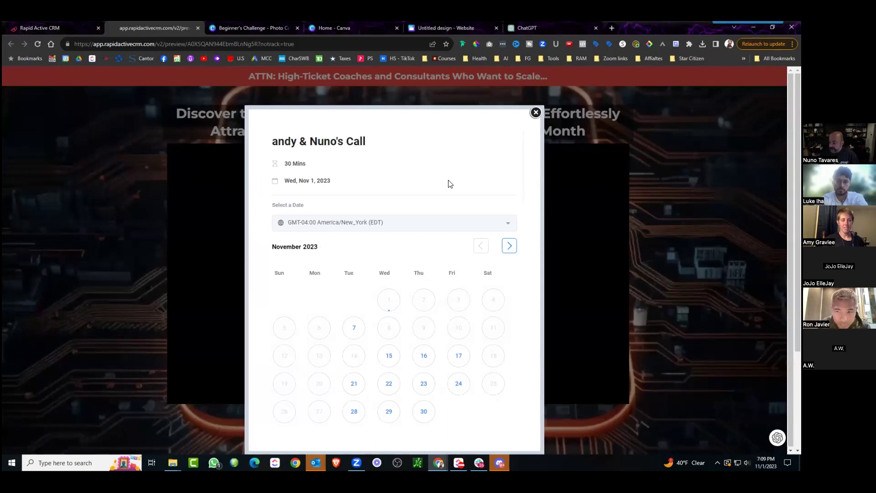
click(56, 28)
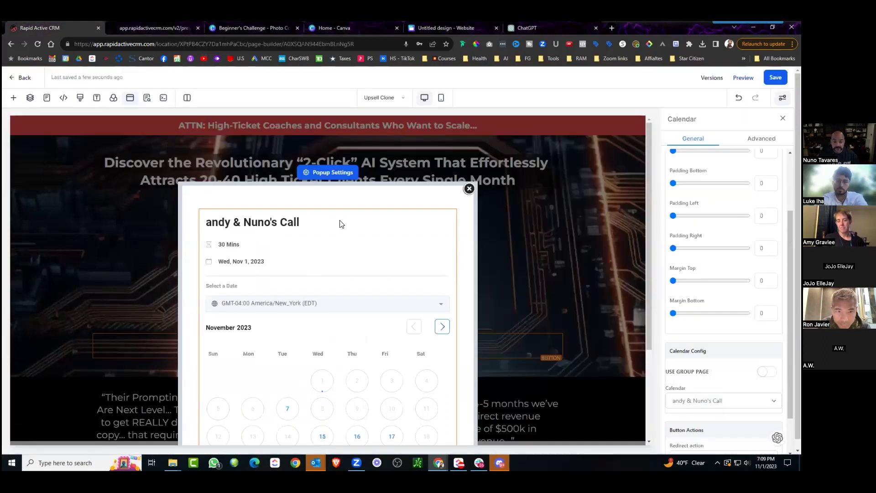
click(470, 189)
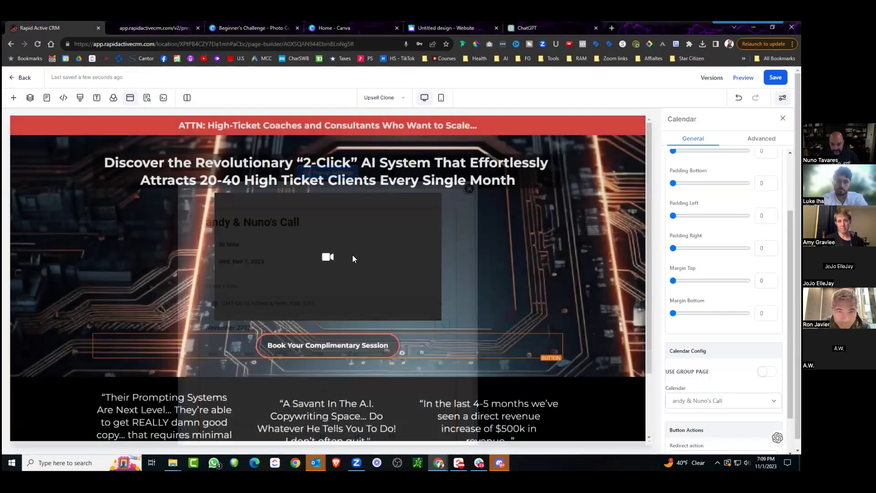
Set the hosted video's file to the Core Skills - Conversions API recording and its thumbnail to Cow.png
click(352, 255)
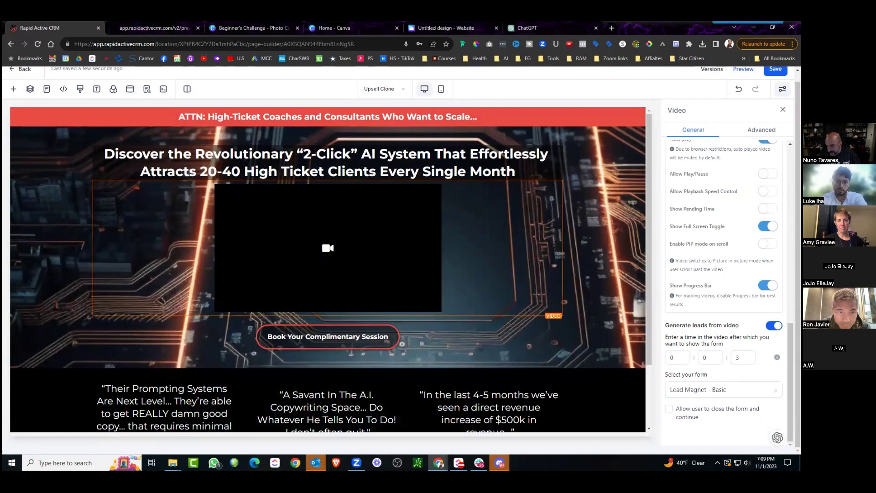
scroll(724, 297, up, 3)
click(724, 183)
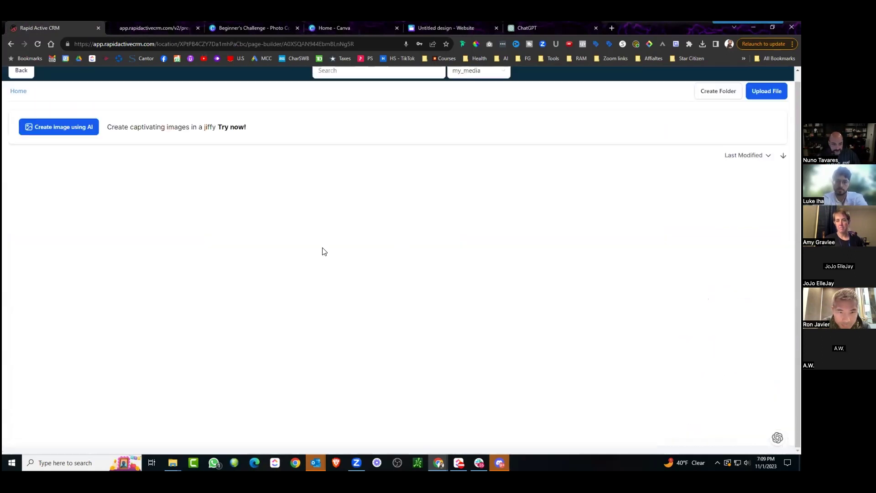
click(78, 260)
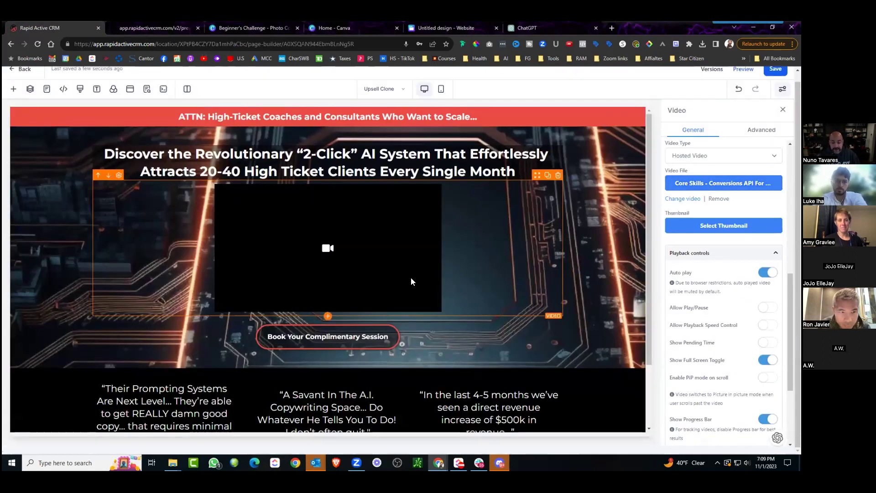
click(721, 226)
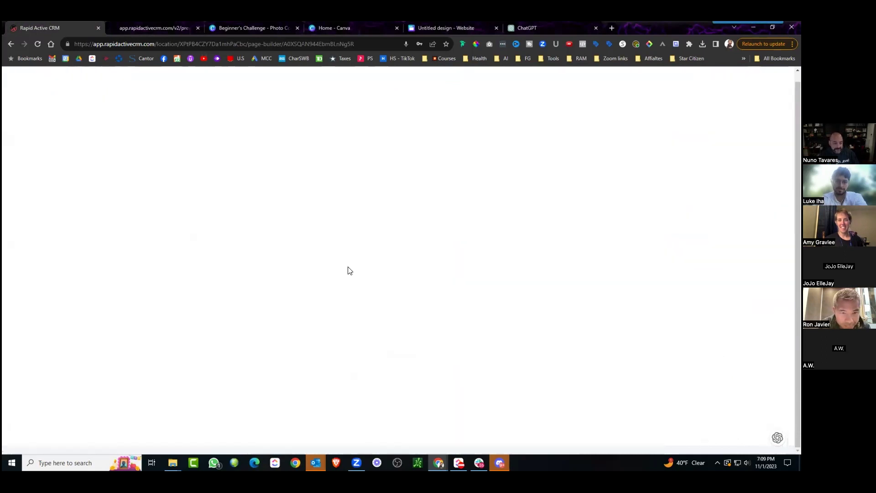
click(216, 262)
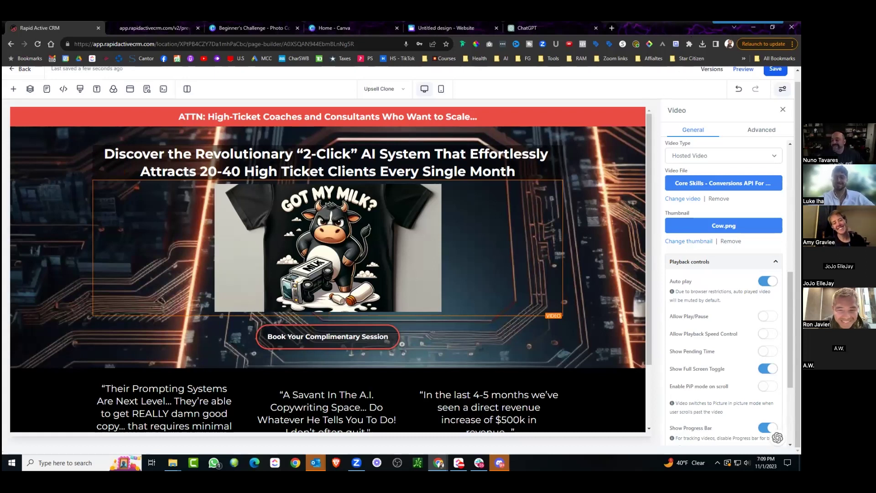
Preview the page, unmute the video to test its lead capture form, and dismiss the form
click(744, 69)
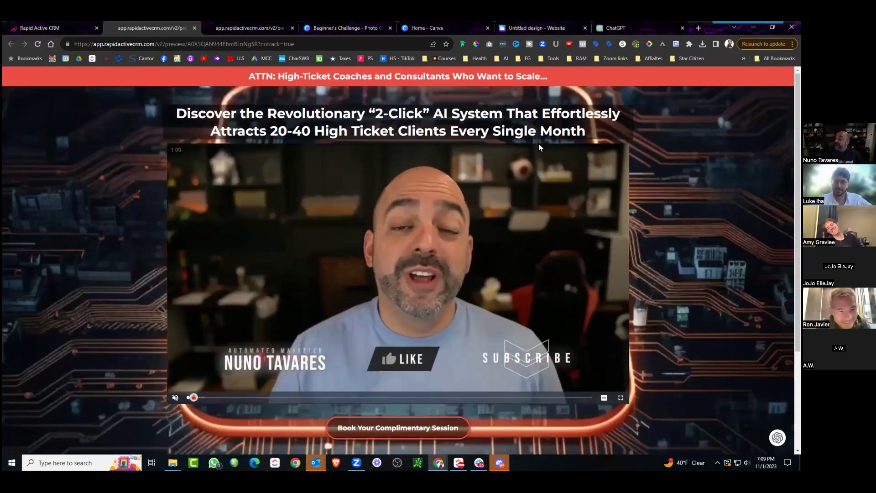
click(176, 397)
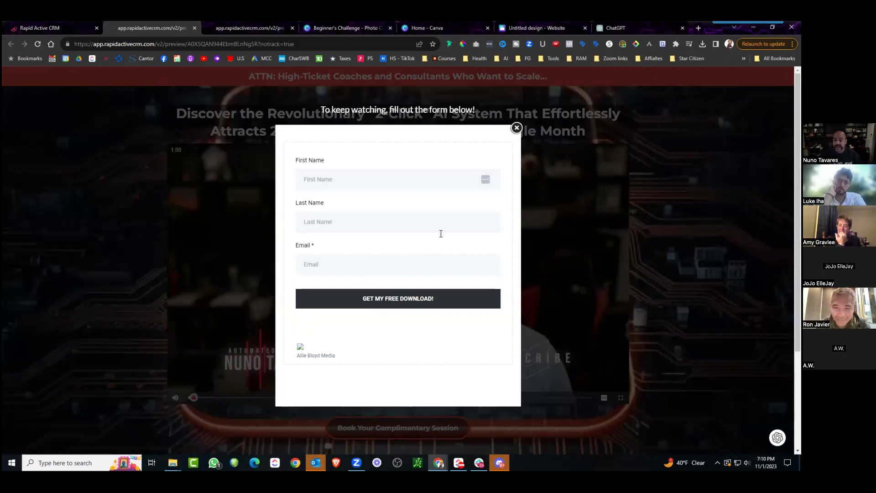
click(517, 128)
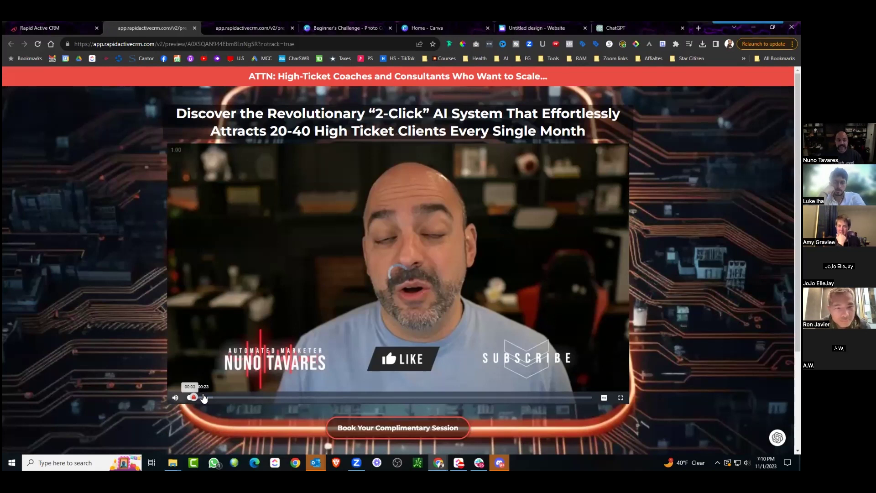
Check the preview in an iPhone XR mobile view, and check the booking calendar popup in the desktop view
right_click(658, 297)
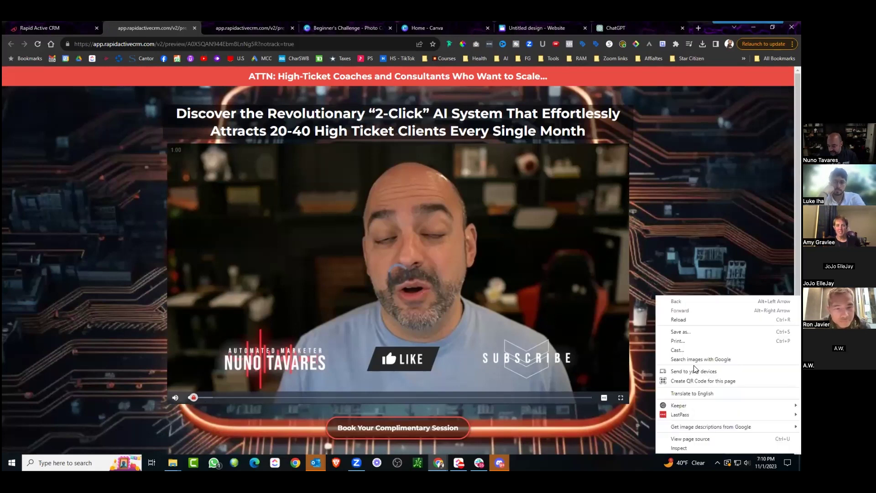
key(Return)
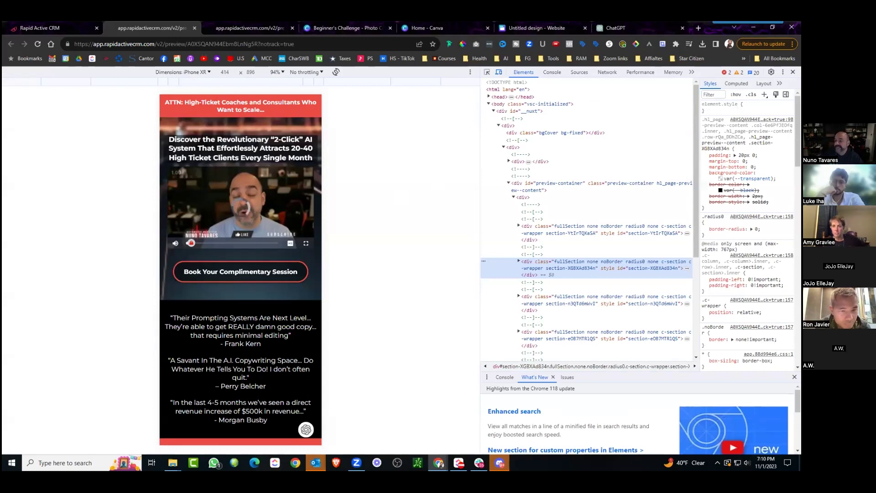
key(F12)
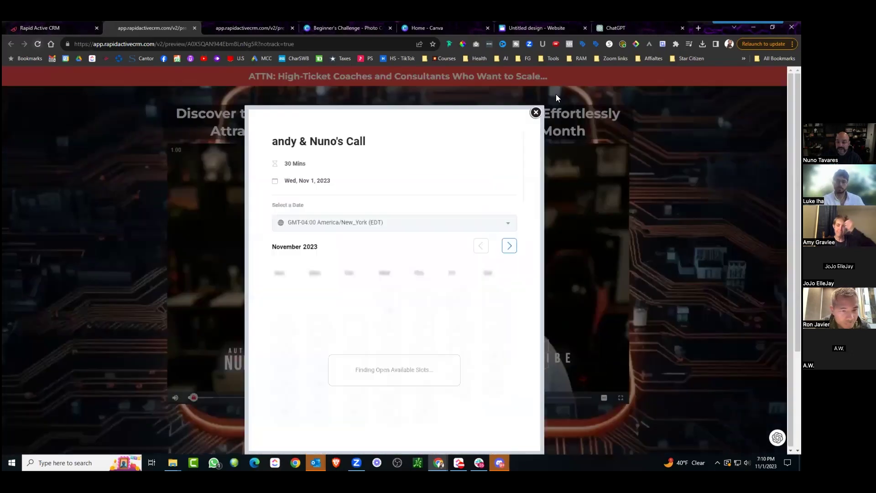
click(295, 92)
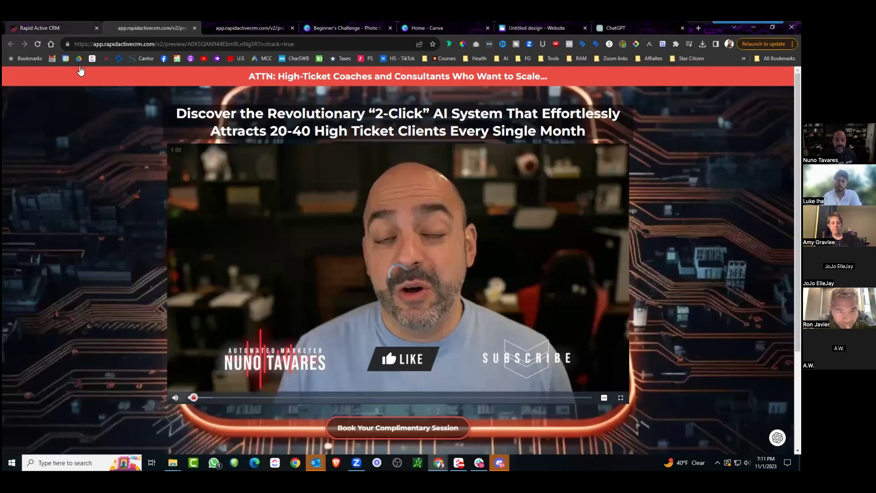
Return to the page editor, open the booking calendar popup's settings, and turn off showing the popup on exit
key(ctrl+1)
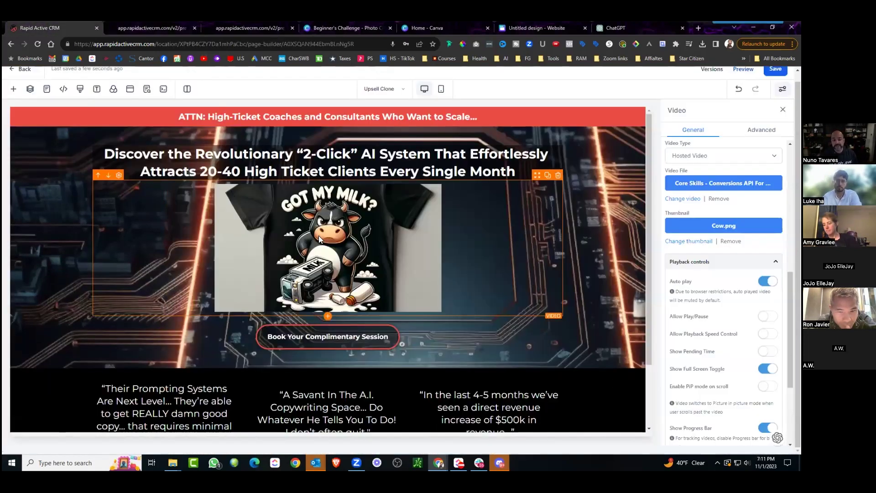
click(129, 90)
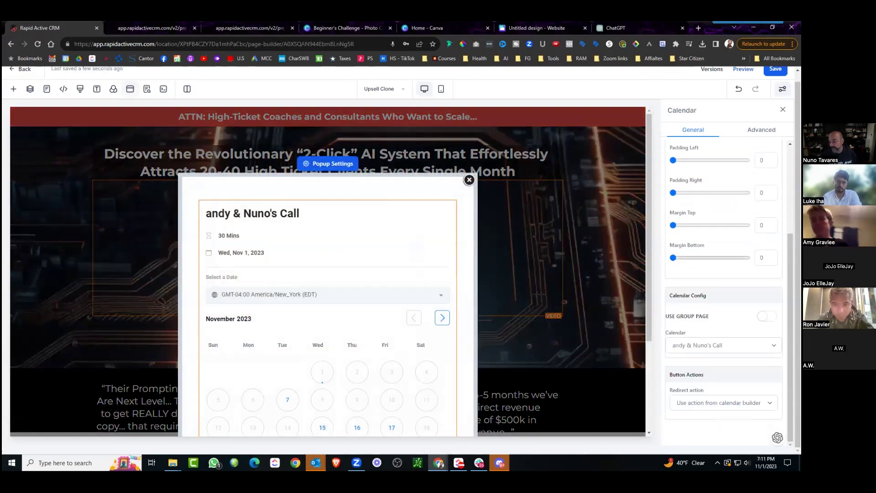
scroll(723, 274, up, 5)
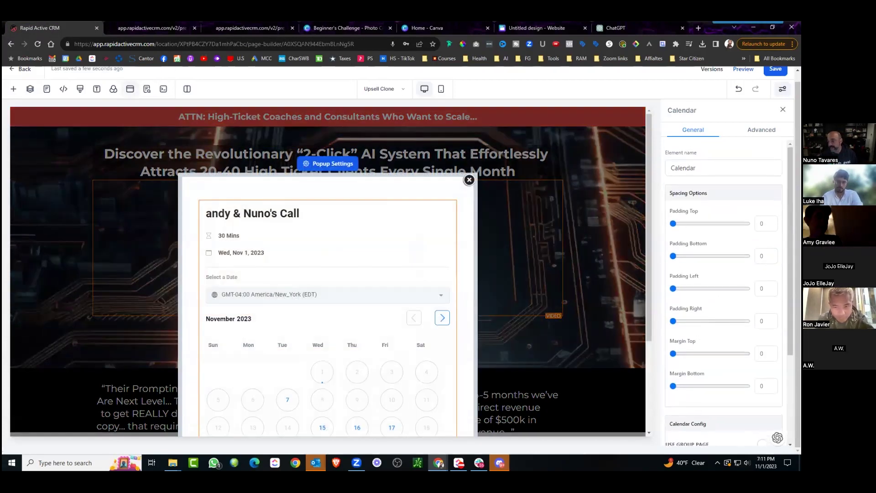
click(761, 130)
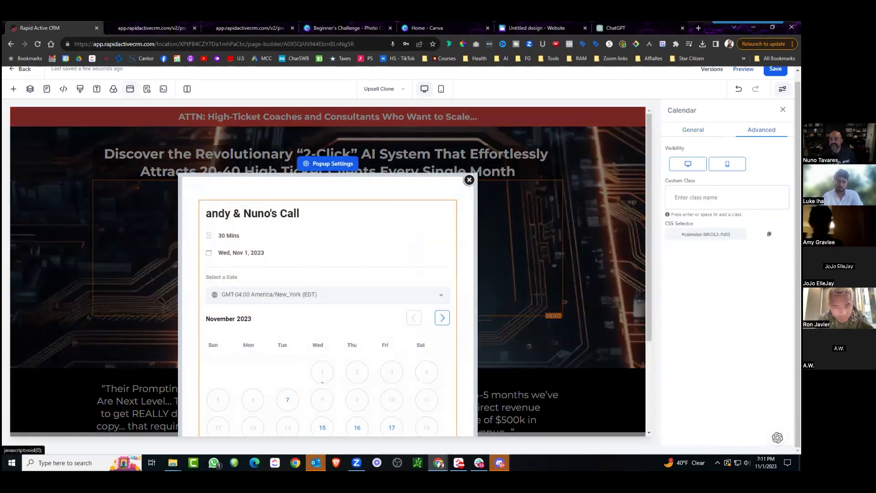
click(327, 164)
scroll(724, 274, down, 5)
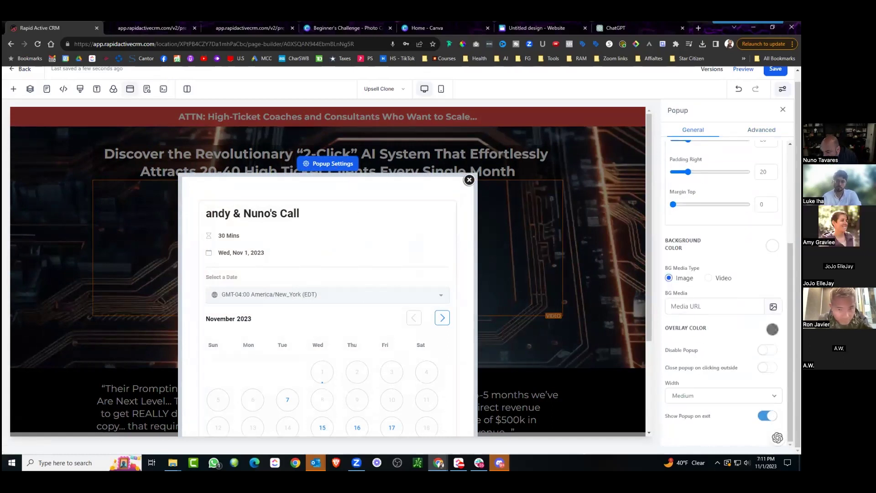
click(767, 416)
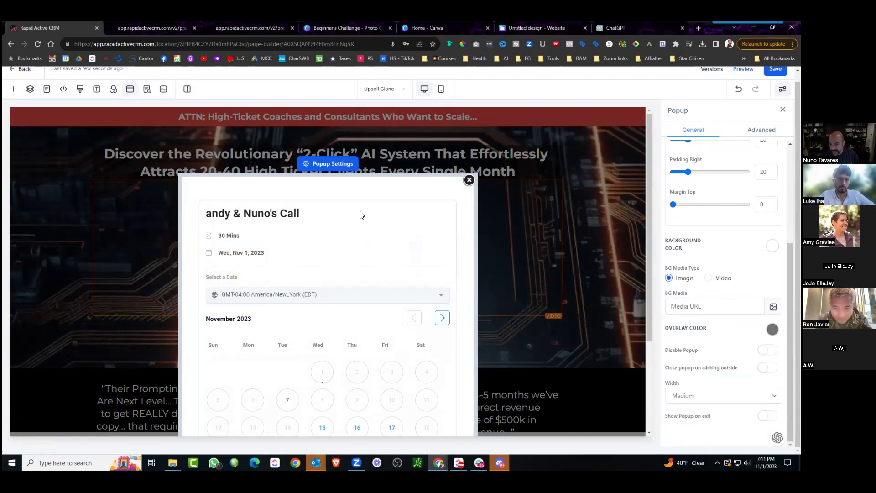
Add a sub headline above the calendar in the popup reading "Act Now To Claim Your Seat"
scroll(361, 215, up, 1)
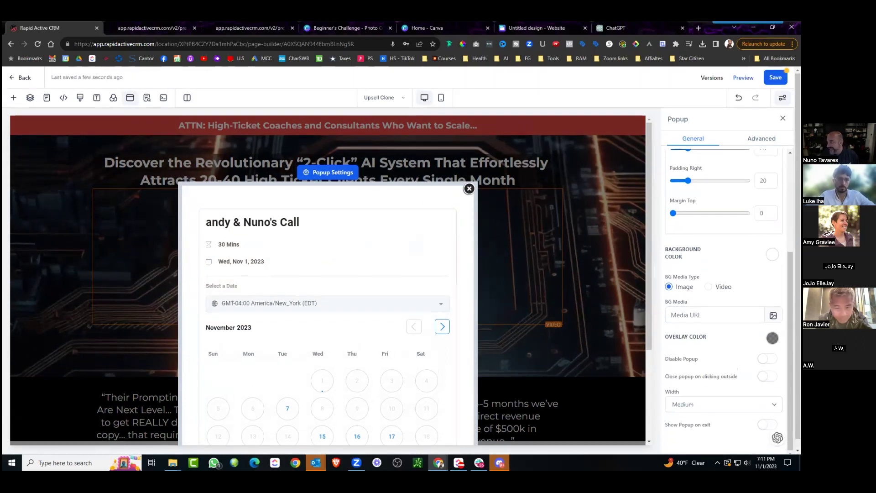
scroll(332, 411, down, 4)
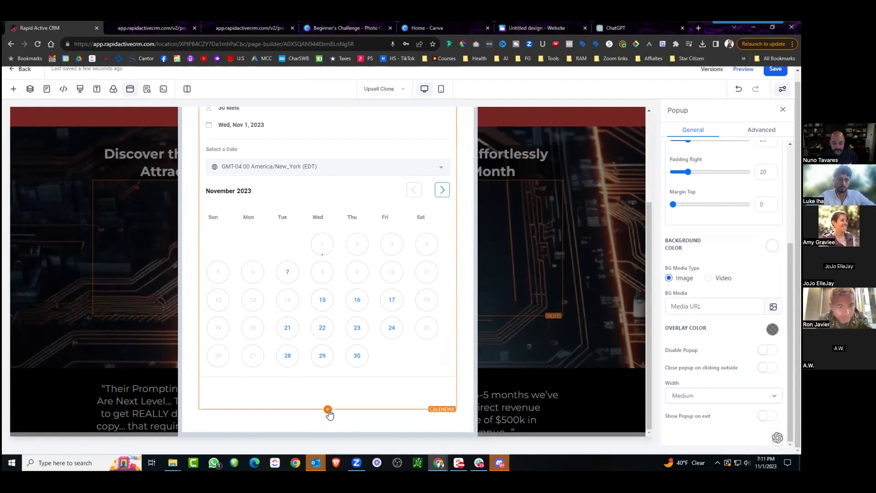
click(328, 410)
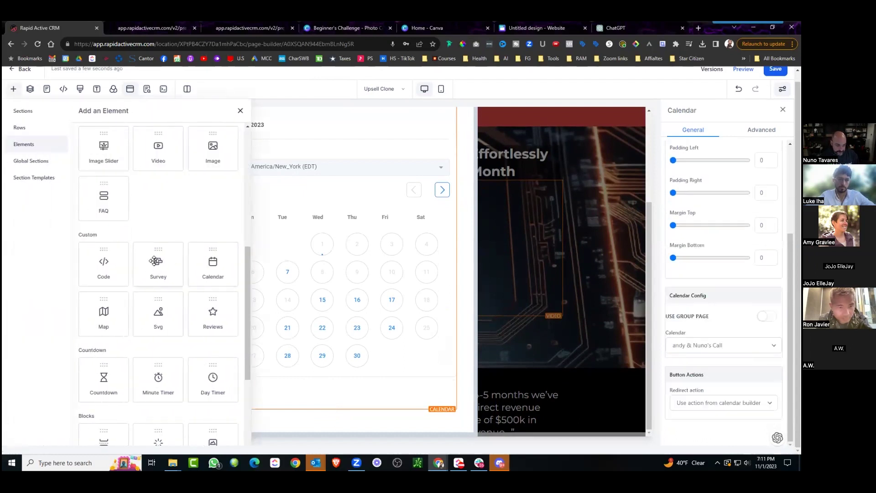
scroll(155, 262, up, 6)
drag(158, 192, 309, 119)
scroll(319, 183, up, 4)
click(352, 198)
key(ctrl+a)
text(Act Now)
key(BackSpace)
text(we To)
key(BackSpace)
key(BackSpace)
key(BackSpace)
key(BackSpace)
text(To Claim you)
key(BackSpace)
key(BackSpace)
key(BackSpace)
text(Your Seat)
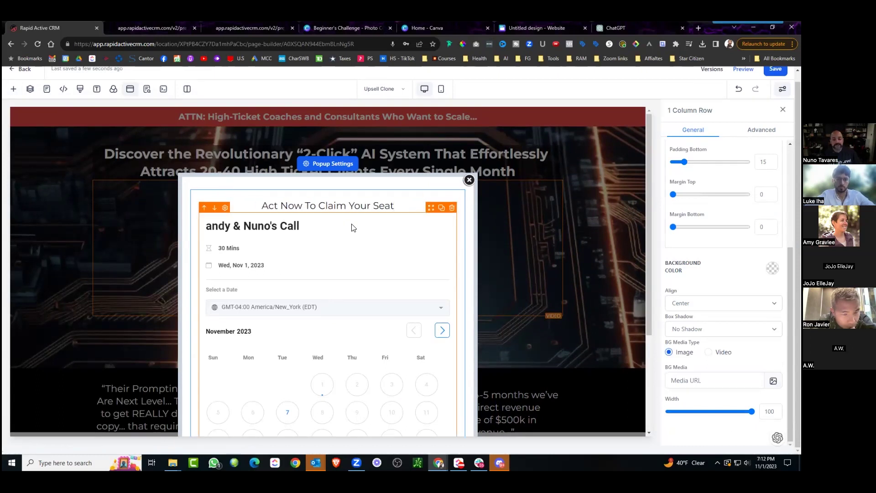
Increase the desktop font size of the popup's sub headline
key(ctrl+a)
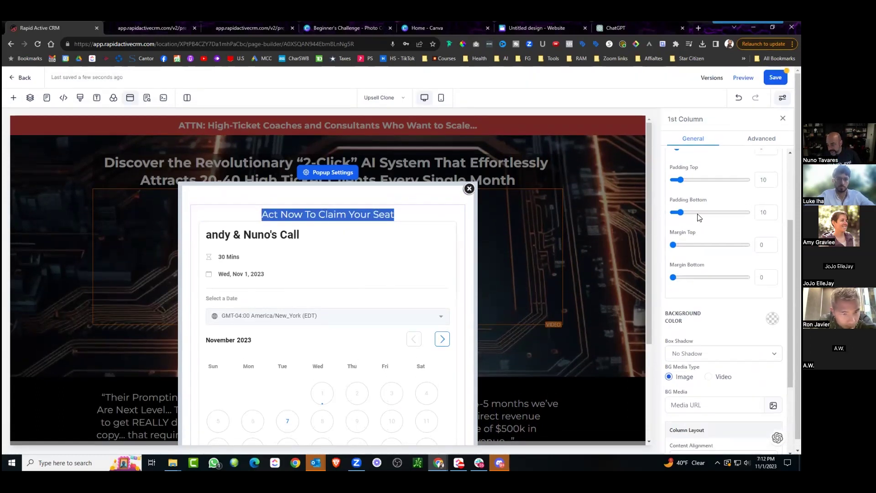
scroll(700, 219, up, 1)
scroll(687, 253, down, 4)
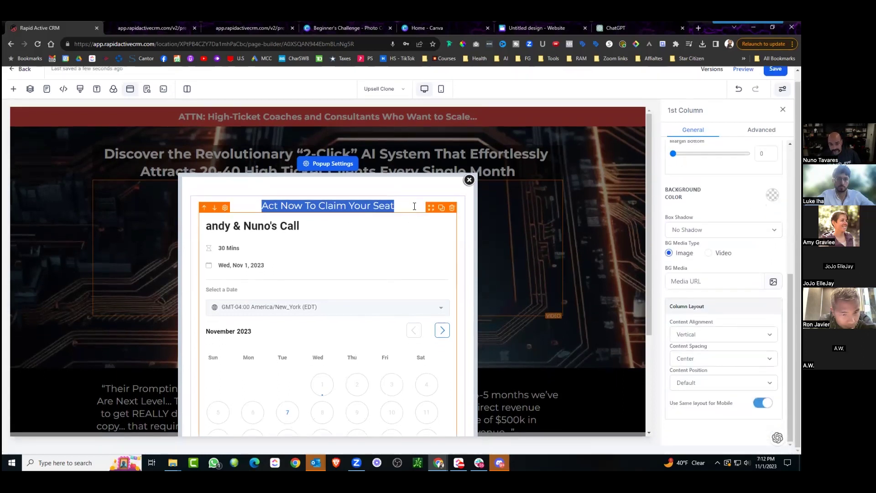
click(415, 207)
scroll(713, 289, up, 2)
scroll(714, 289, down, 2)
scroll(715, 289, up, 9)
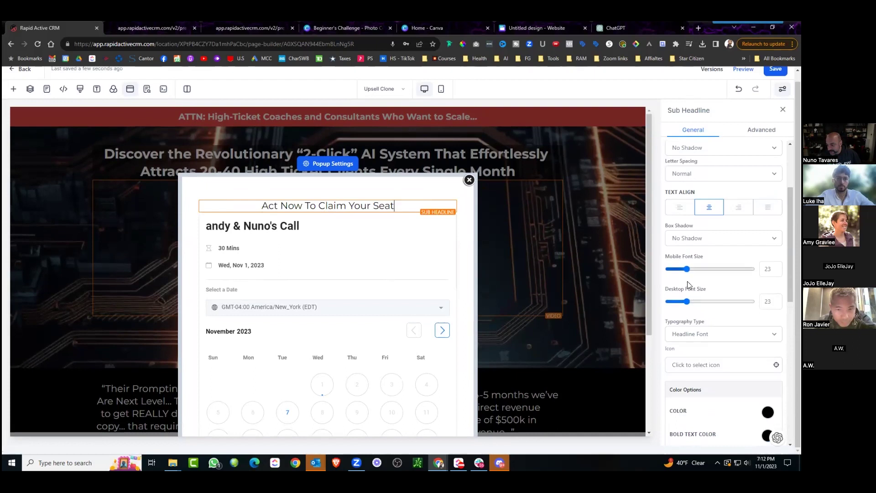
drag(687, 302, 697, 301)
scroll(697, 301, down, 3)
Bold the words "Claim" and "Seat" in the popup's sub headline and set its bottom margin to 15
drag(430, 209, 256, 220)
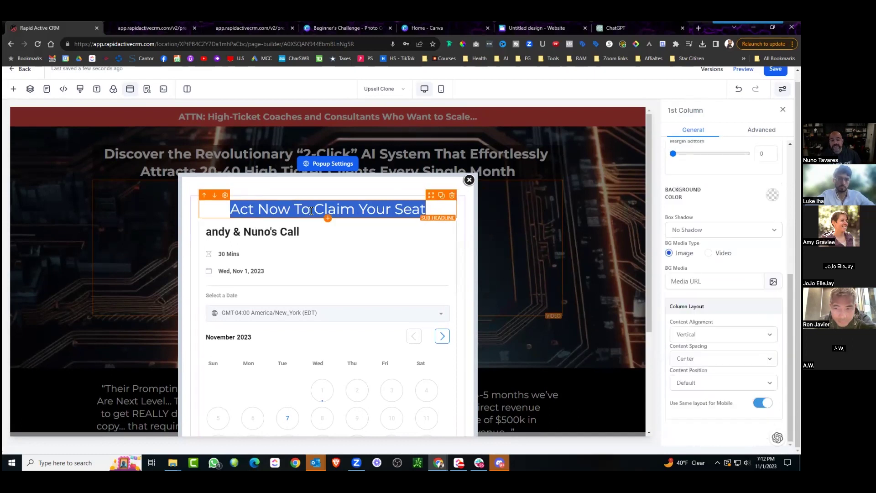
click(311, 211)
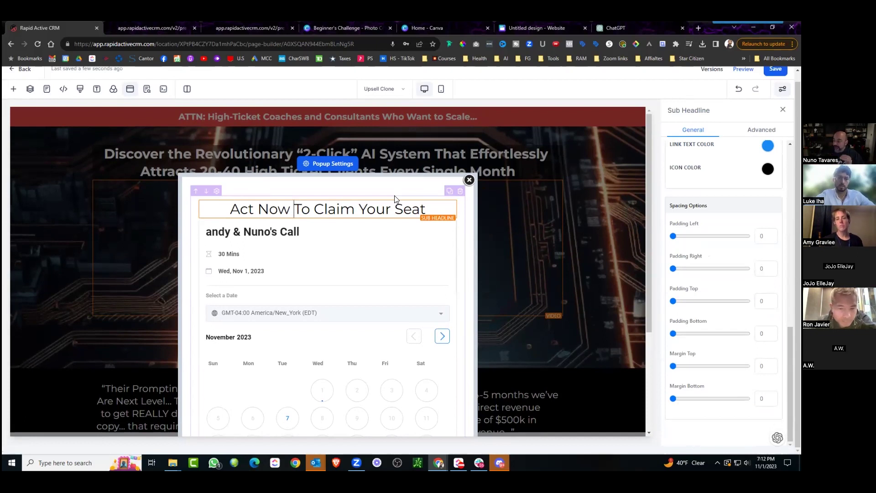
drag(356, 210, 314, 209)
click(297, 231)
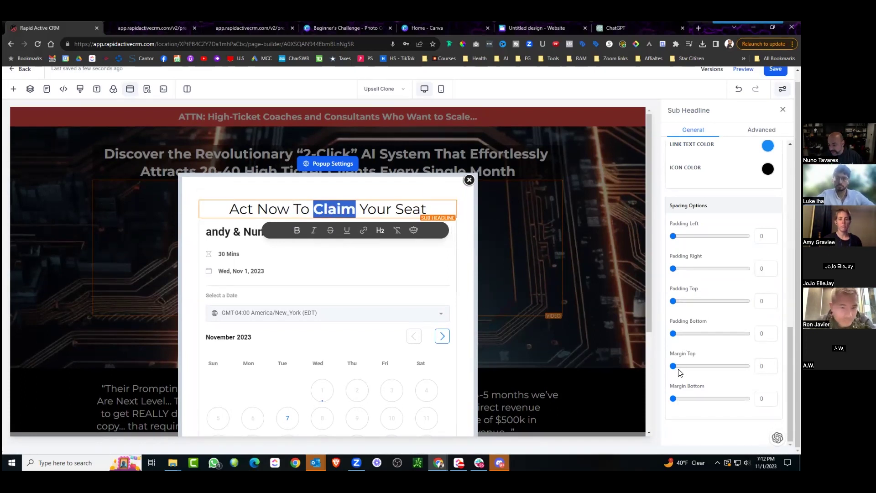
drag(673, 399, 685, 399)
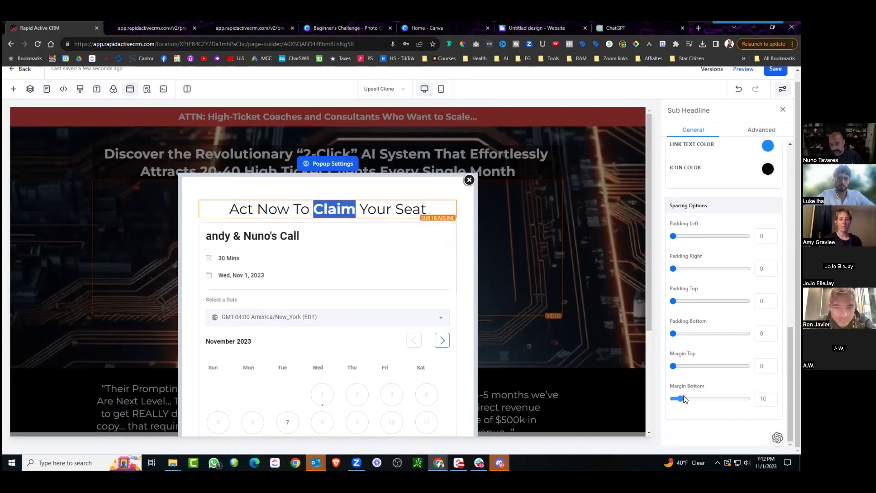
drag(428, 210, 394, 208)
click(382, 231)
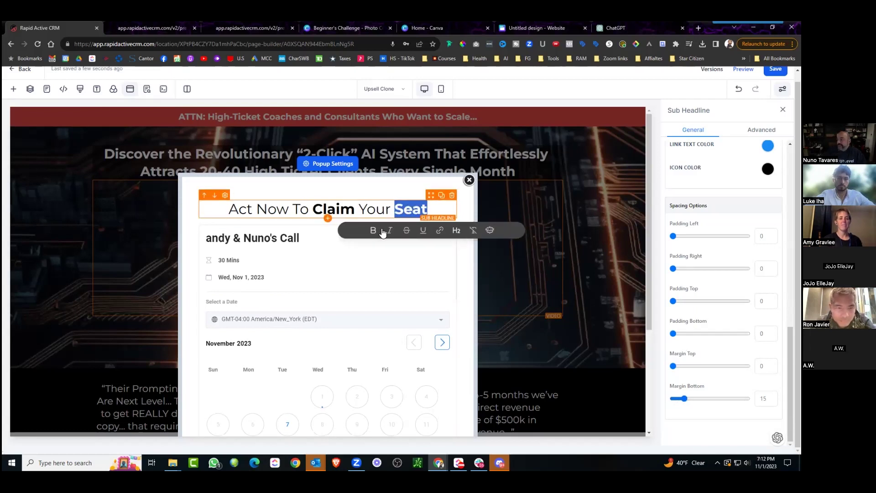
Set the sub headline's bold text color to bright red and close the popup
scroll(724, 274, up, 3)
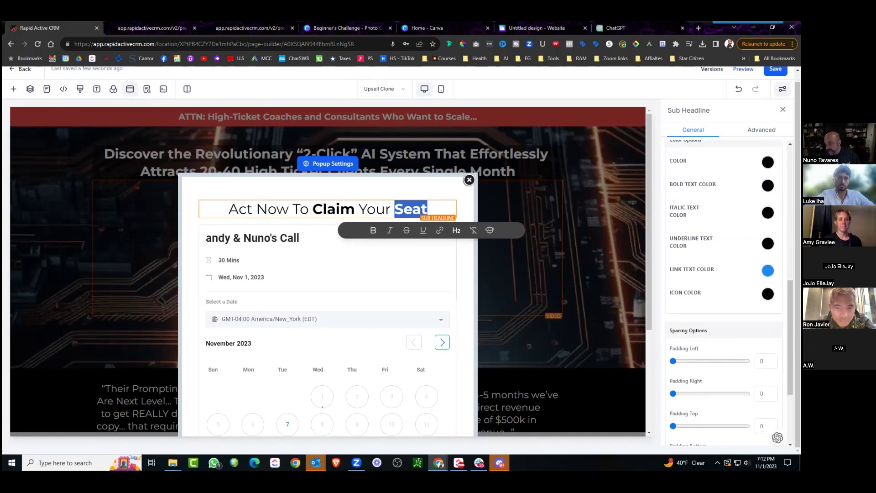
click(768, 185)
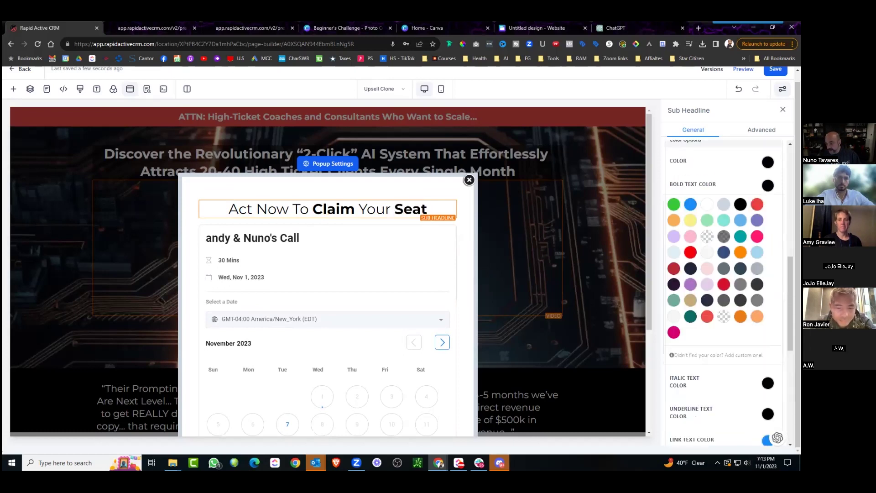
click(691, 252)
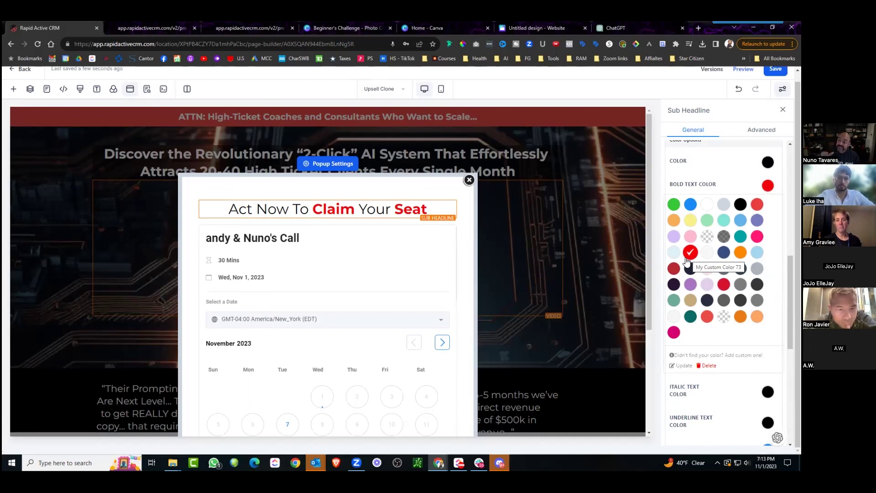
click(468, 179)
Bold "$500k" in the third testimonial and set that testimonial's bold text color to bright red
click(432, 240)
scroll(320, 320, down, 2)
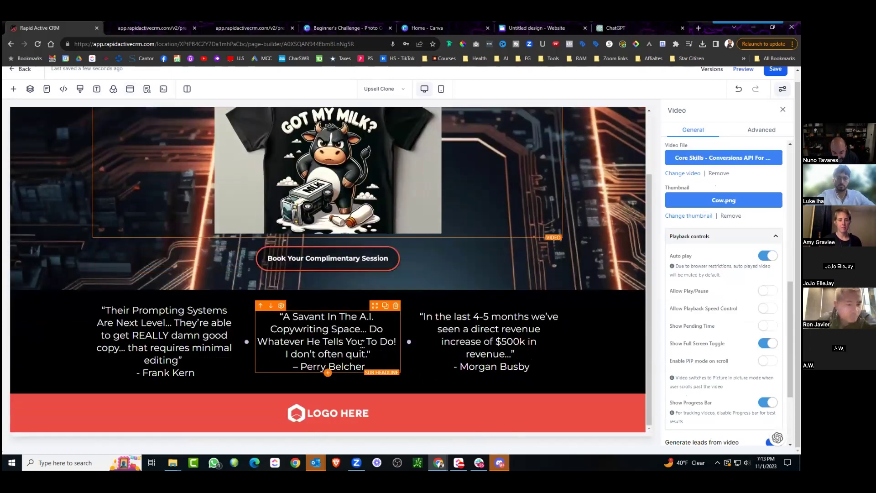
double_click(513, 340)
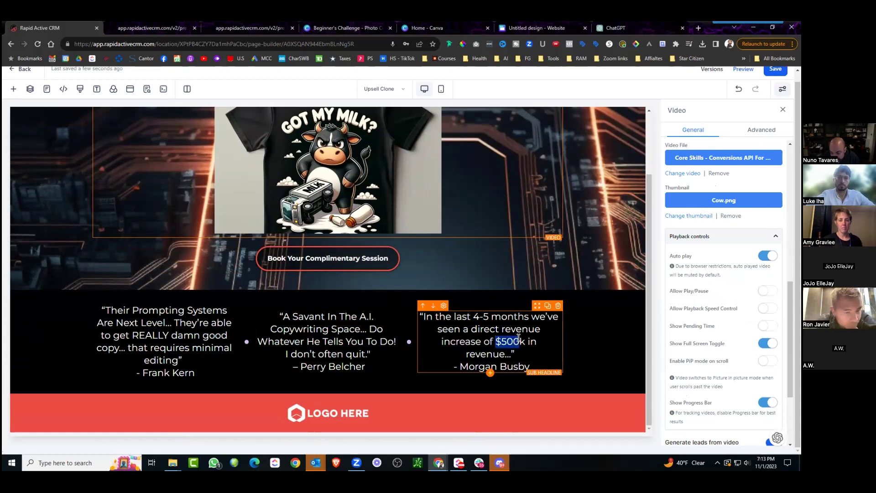
drag(525, 341, 496, 342)
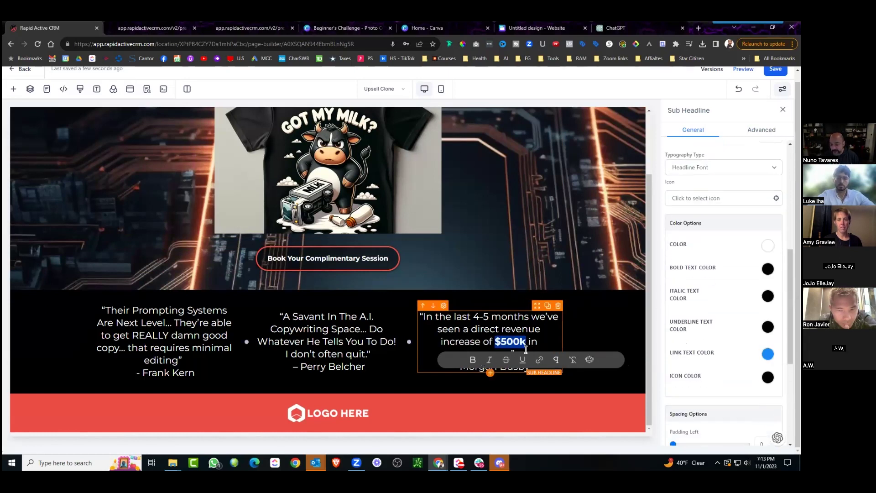
click(473, 360)
click(769, 269)
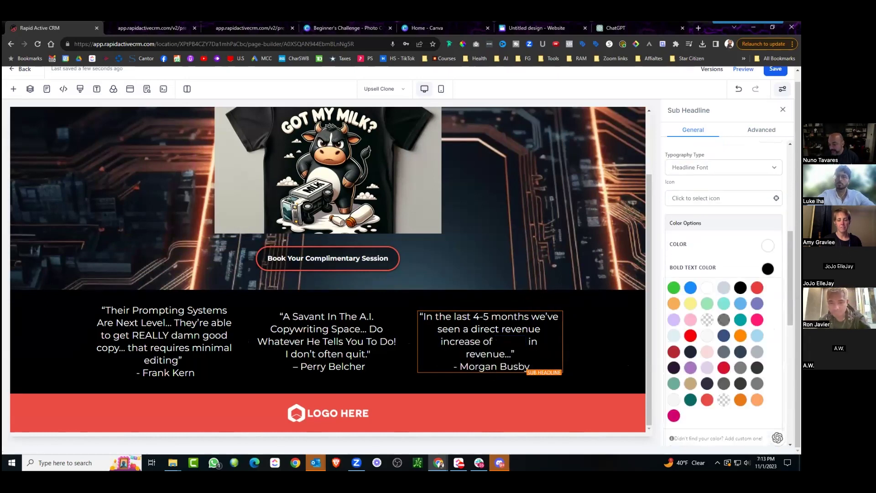
click(691, 336)
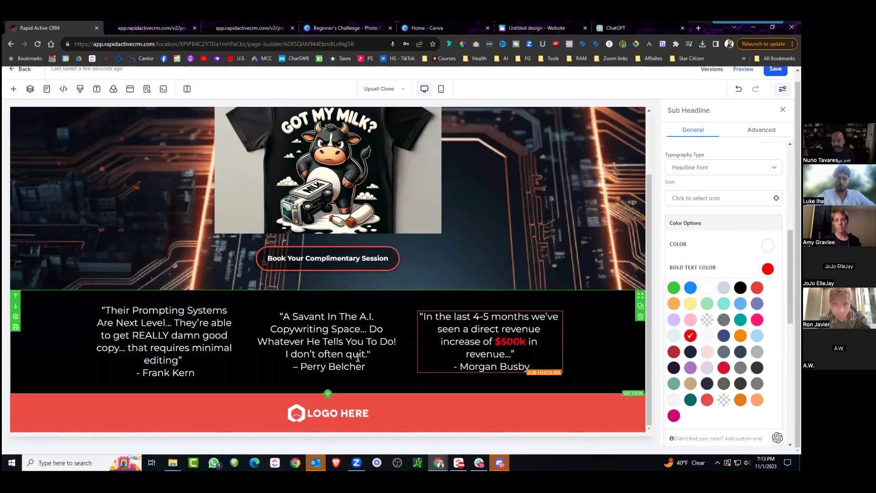
Bold "Savant" and "A.I." in the middle testimonial and set its bold text color to bright red
click(303, 357)
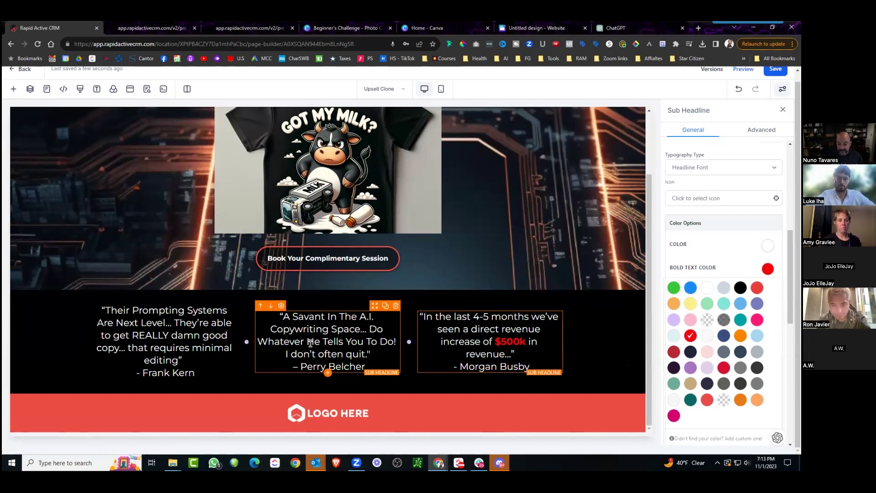
double_click(320, 316)
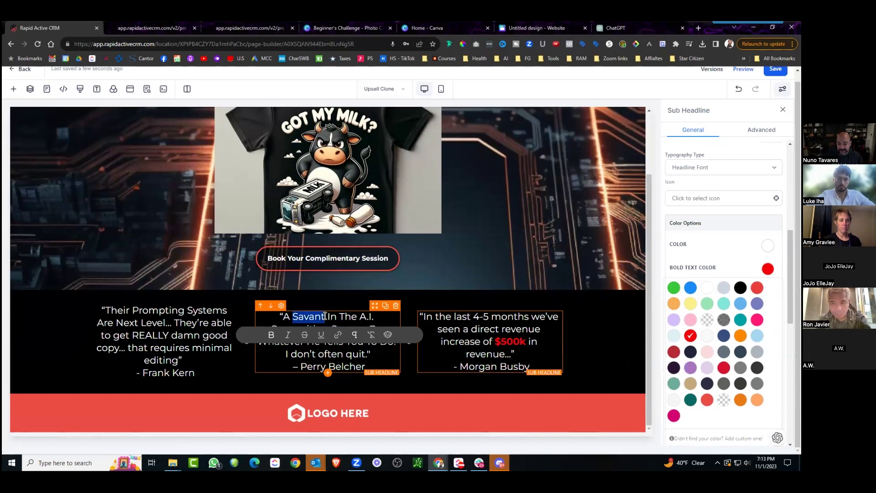
click(316, 317)
double_click(316, 316)
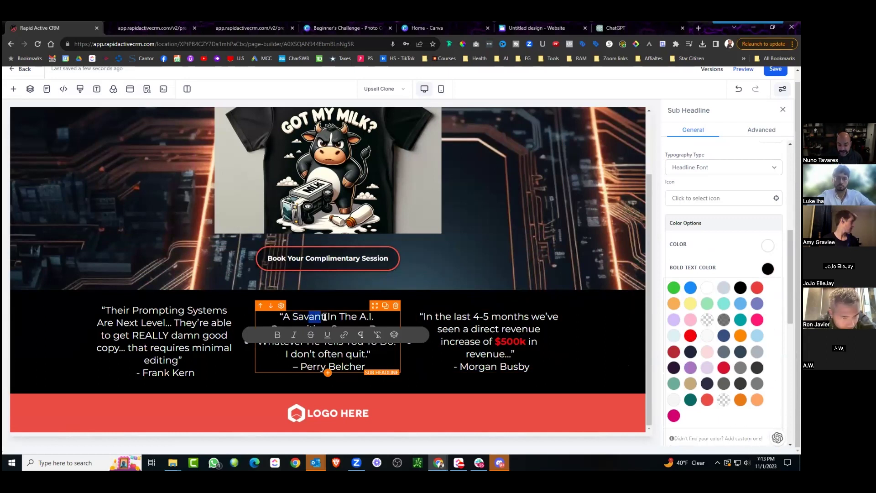
click(271, 335)
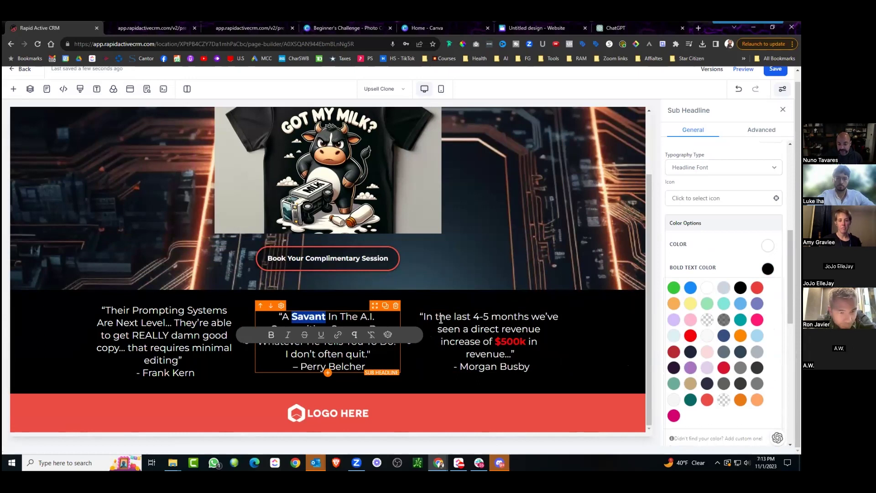
drag(377, 317, 364, 317)
click(332, 334)
click(694, 338)
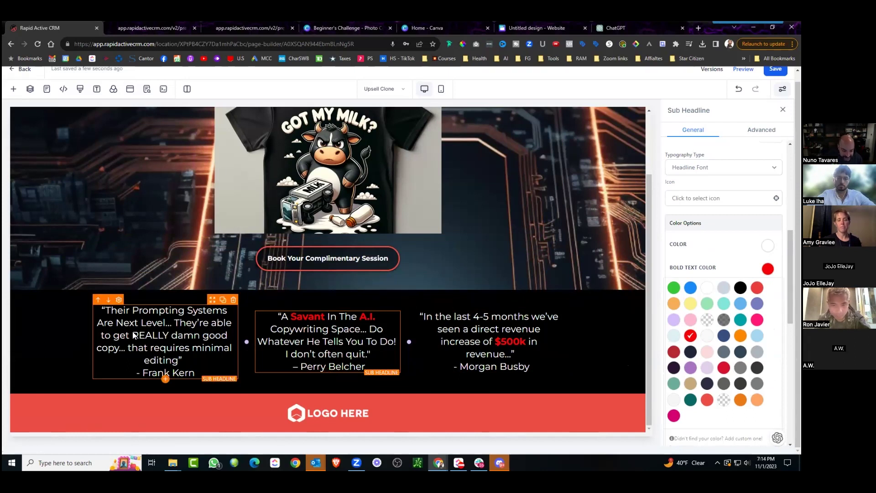
Bold "REALLY damn good" in the first testimonial and set its bold text color to red
shift+click(226, 336)
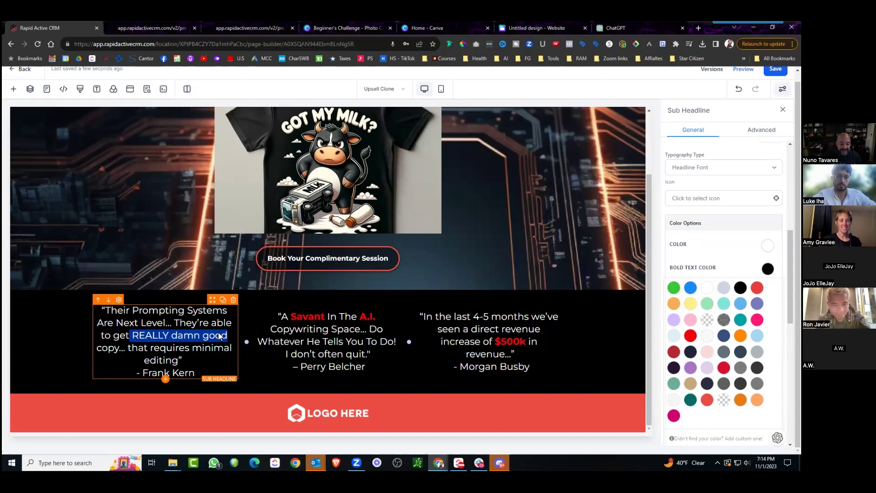
drag(229, 336, 131, 337)
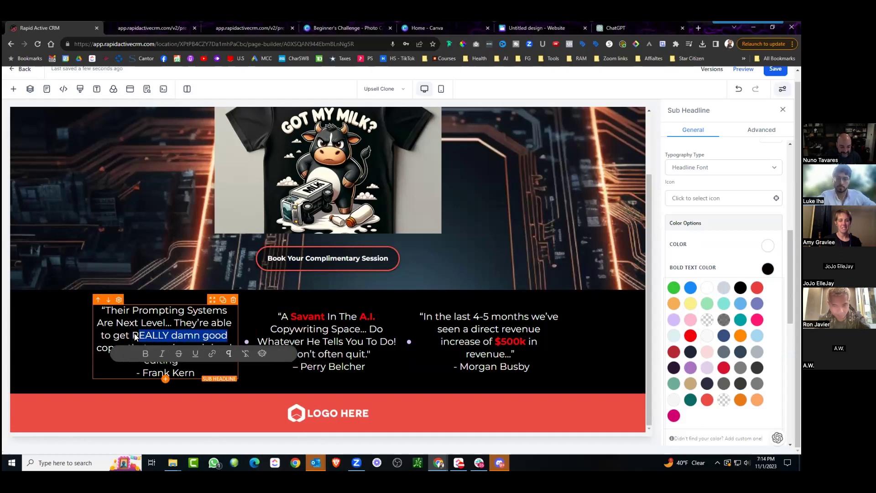
click(142, 354)
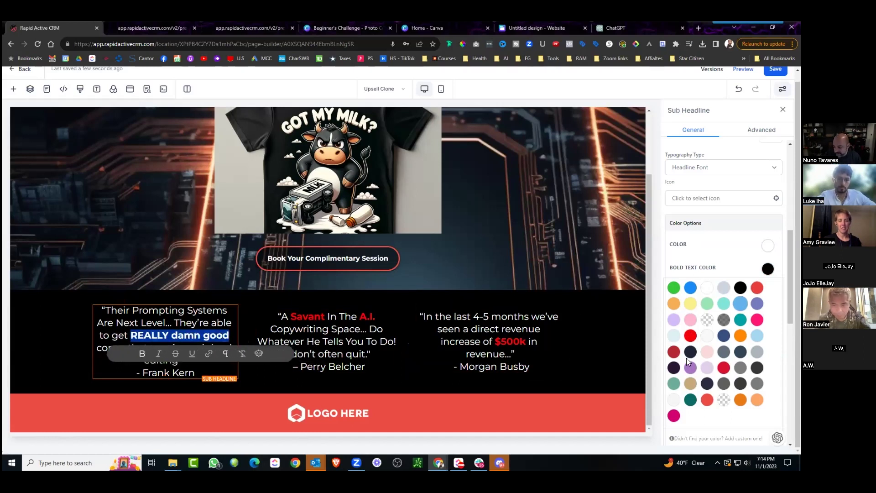
click(691, 335)
click(501, 312)
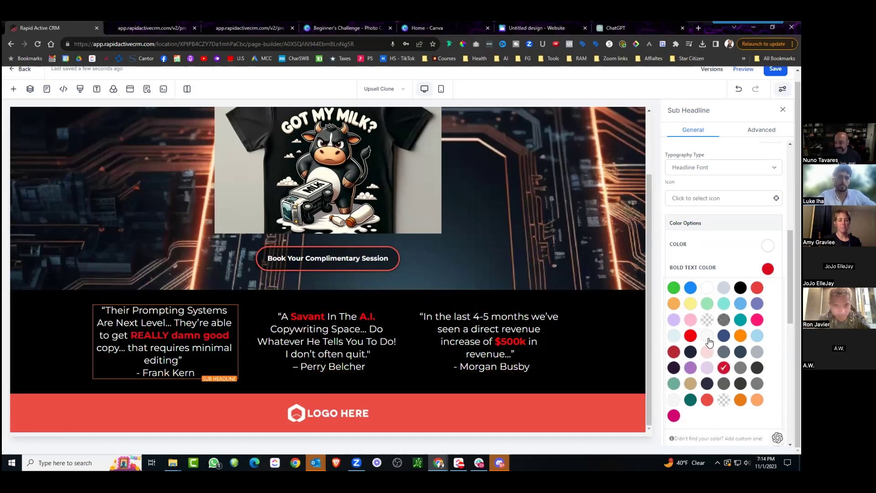
Add a minute timer element directly below the Book Your Complimentary Session button
scroll(601, 310, up, 2)
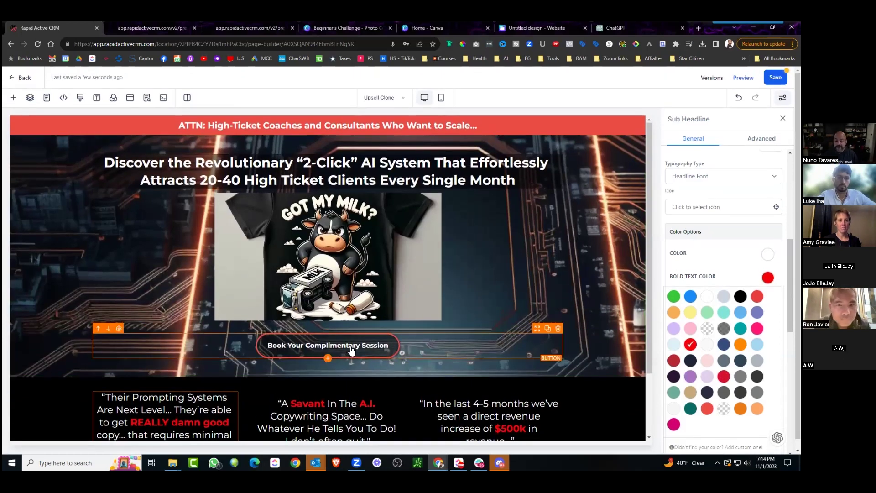
click(328, 358)
scroll(176, 271, down, 10)
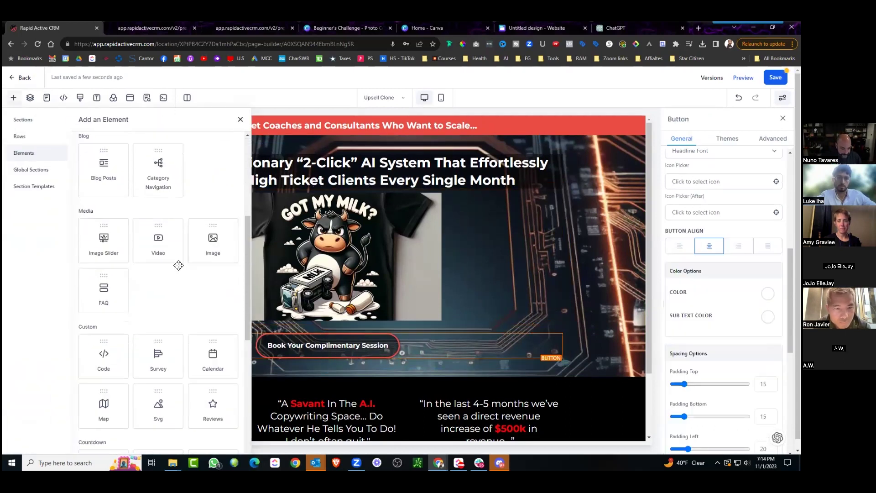
scroll(177, 271, down, 3)
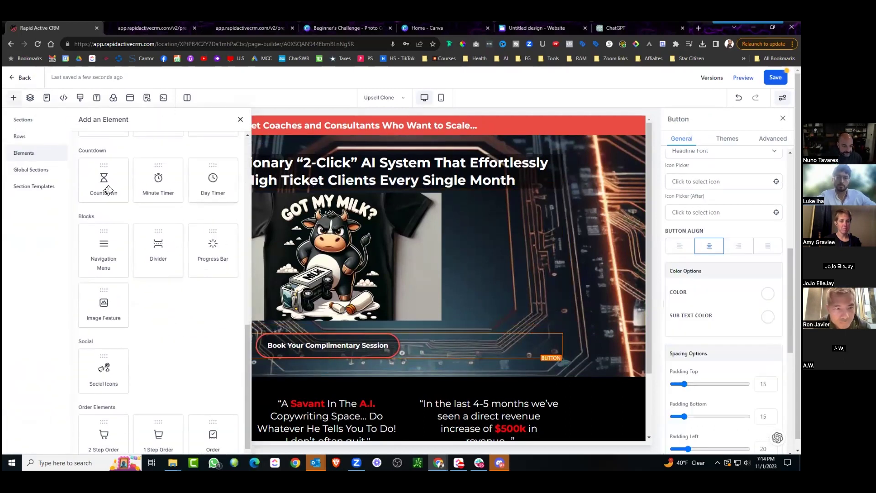
drag(170, 185, 347, 379)
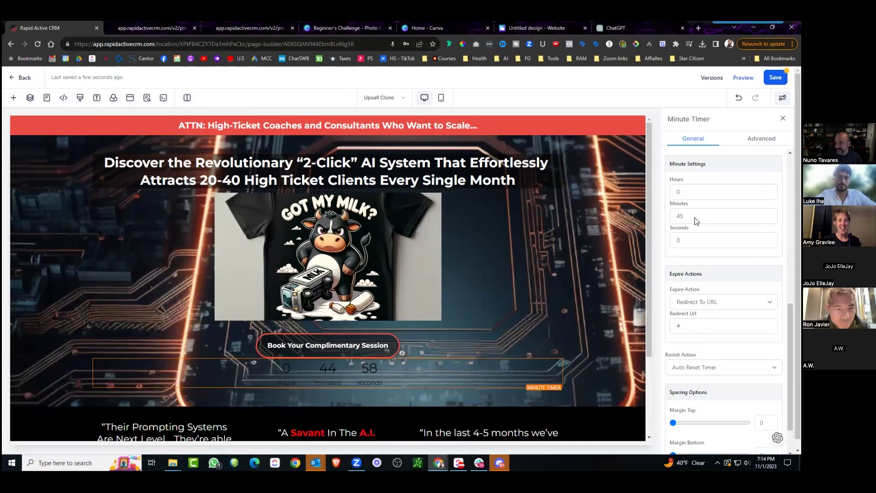
Set the minute timer's countdown to 0 minutes and 05 seconds
double_click(681, 217)
text(0)
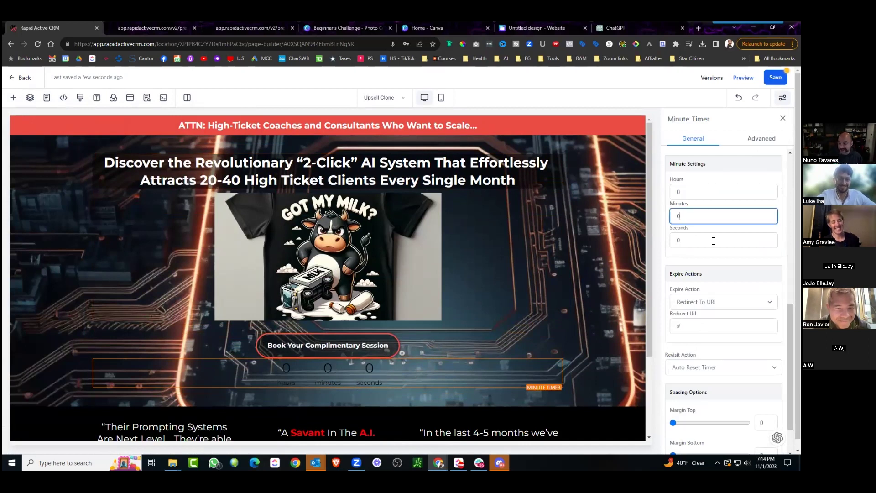
click(707, 239)
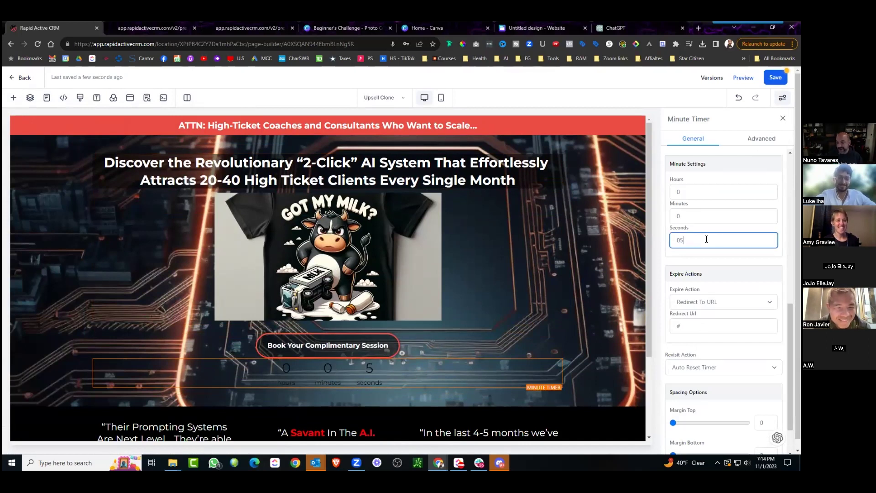
Set the minute timer's expire action to Show & Hide Element and choose the button as the element to show
scroll(706, 240, down, 4)
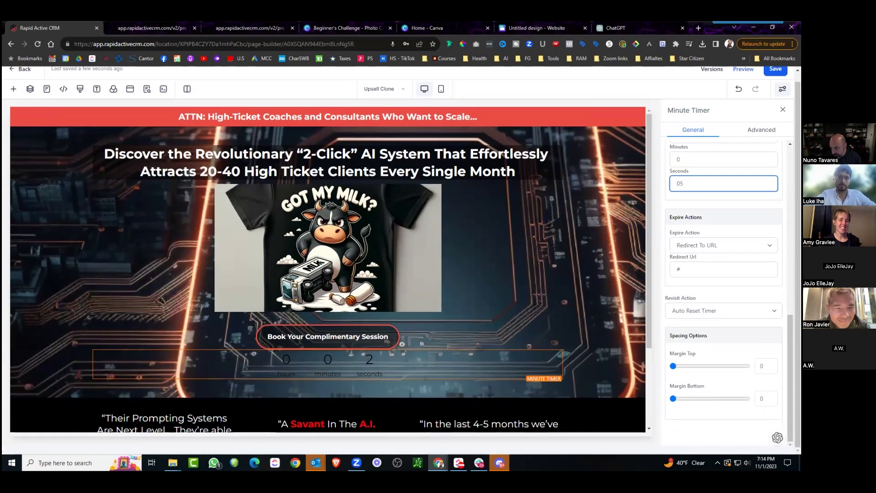
click(724, 245)
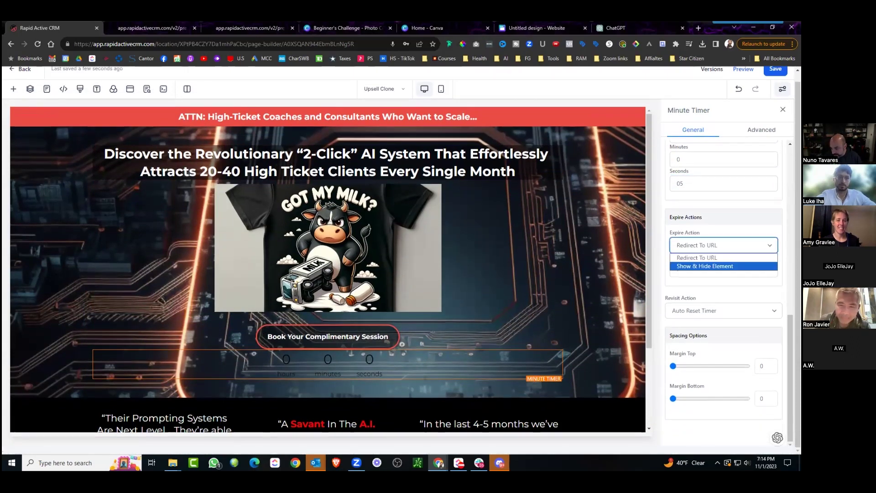
click(699, 264)
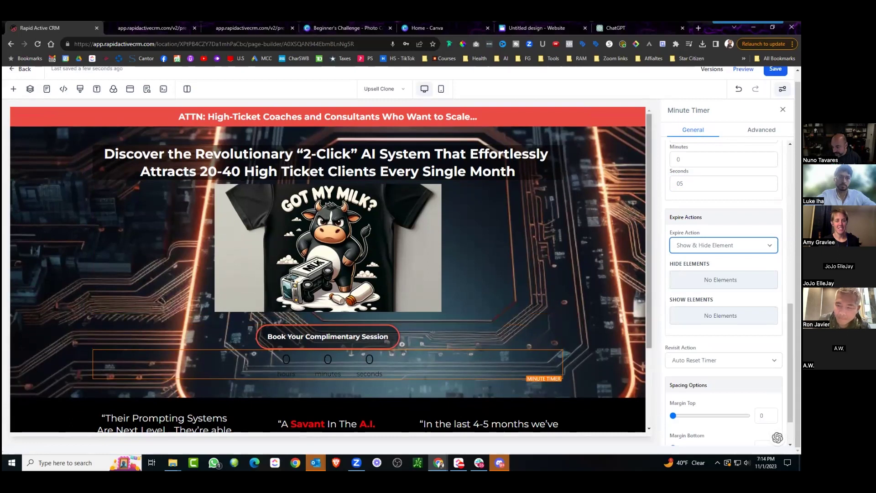
click(703, 315)
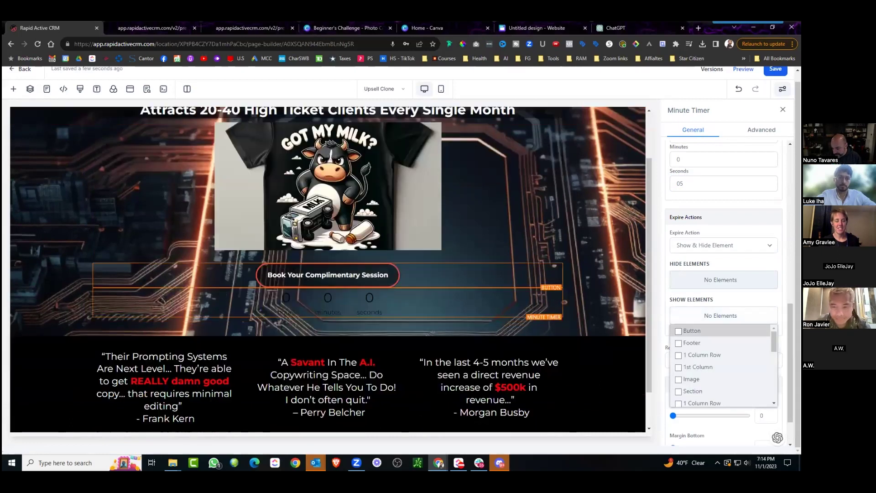
click(679, 331)
scroll(675, 319, up, 2)
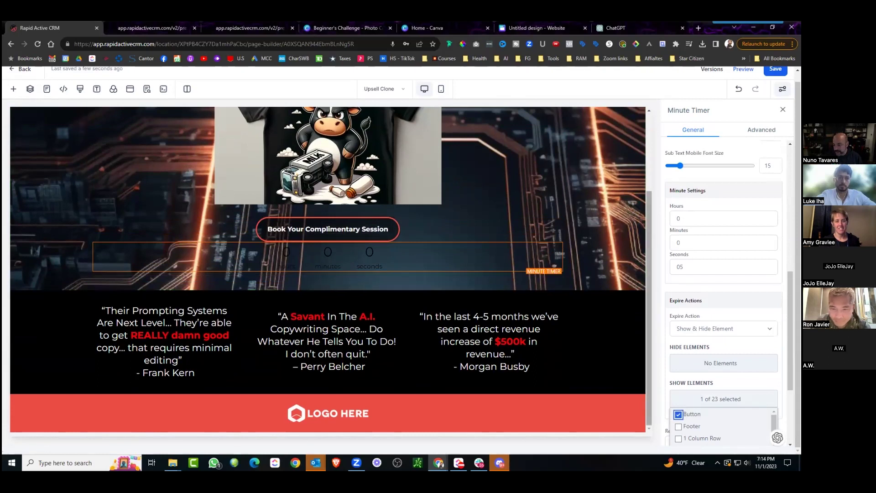
scroll(723, 274, up, 1)
scroll(724, 274, up, 5)
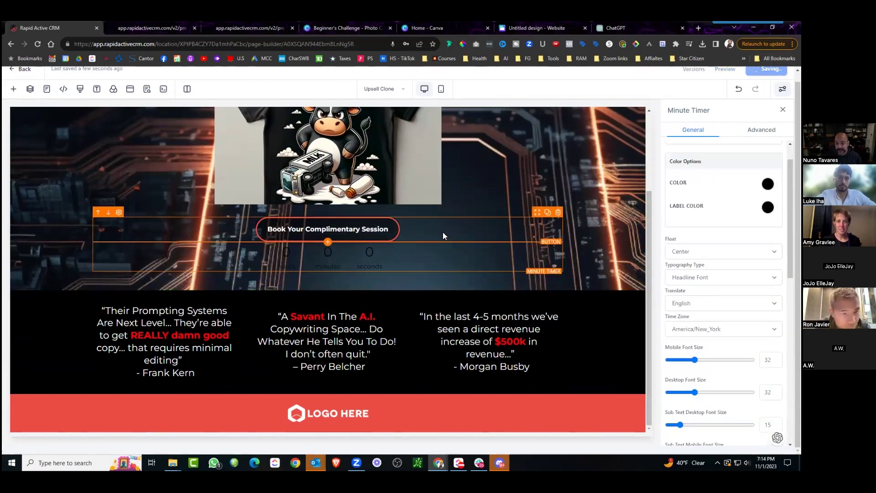
Turn off the minute timer's desktop visibility
click(454, 230)
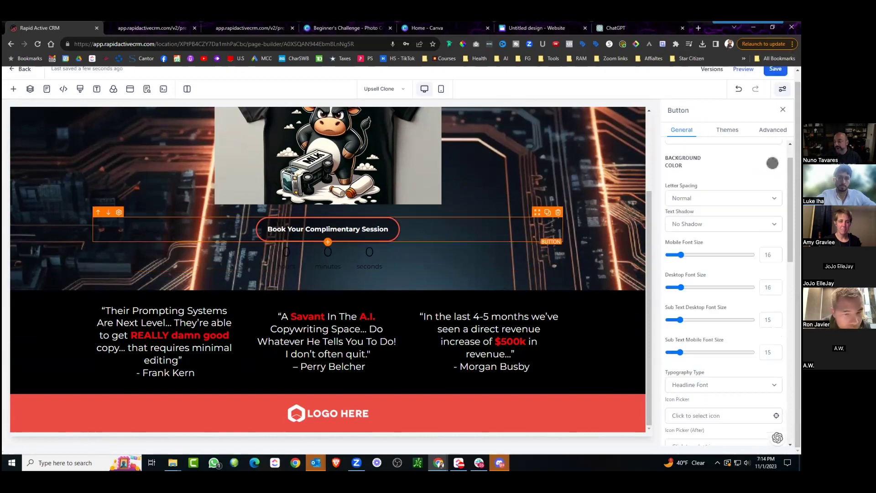
click(486, 260)
click(762, 130)
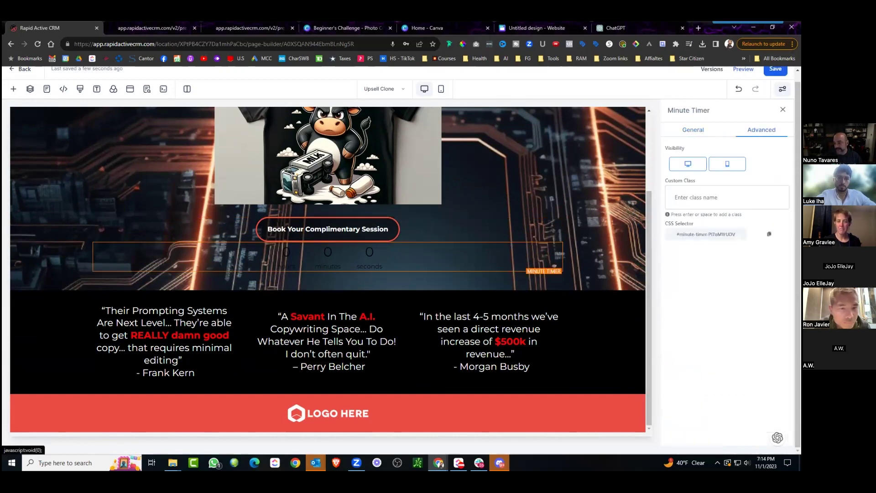
click(688, 164)
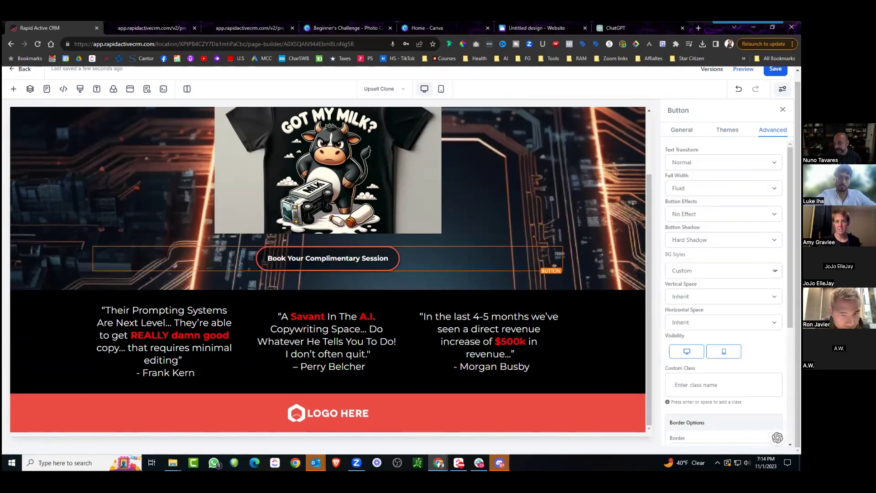
scroll(723, 319, down, 1)
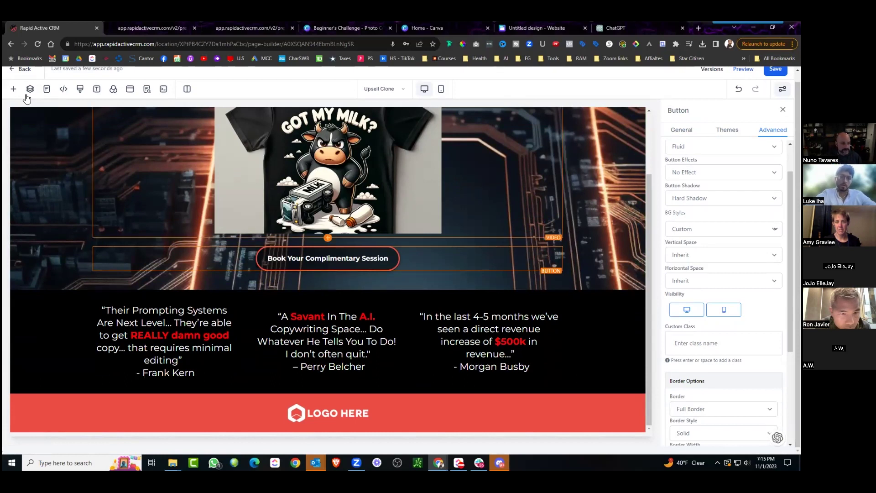
click(13, 88)
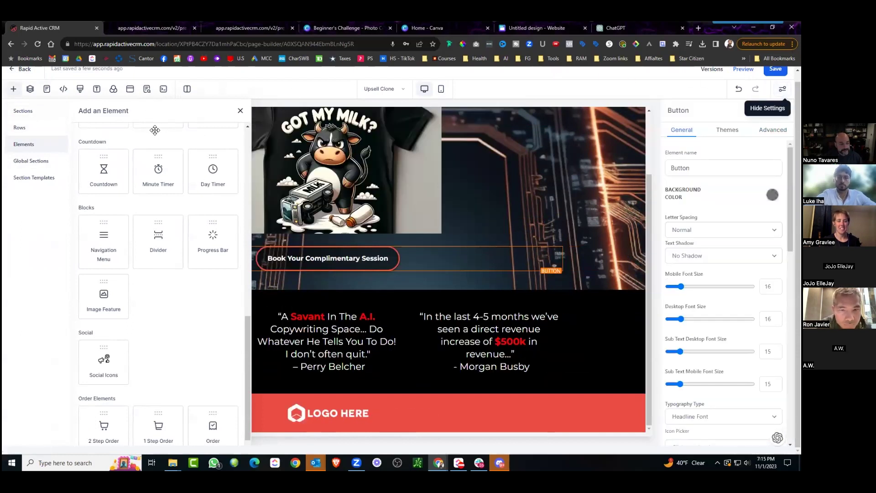
scroll(150, 180, up, 10)
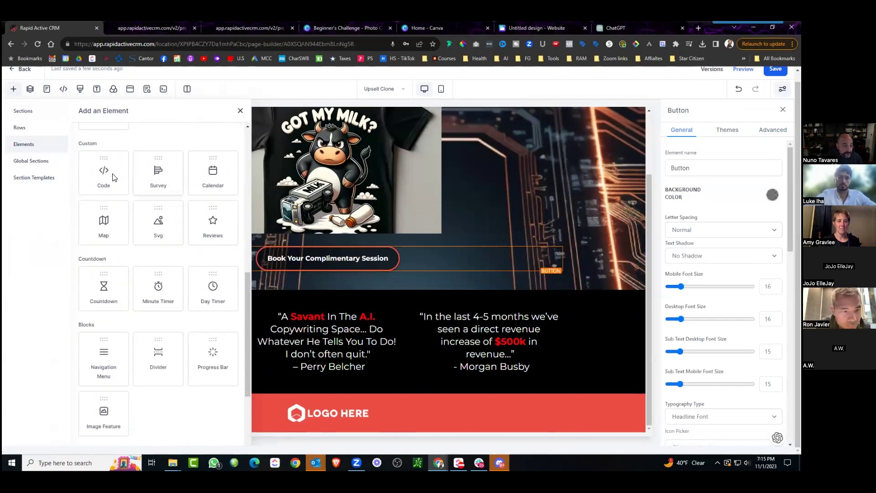
click(21, 112)
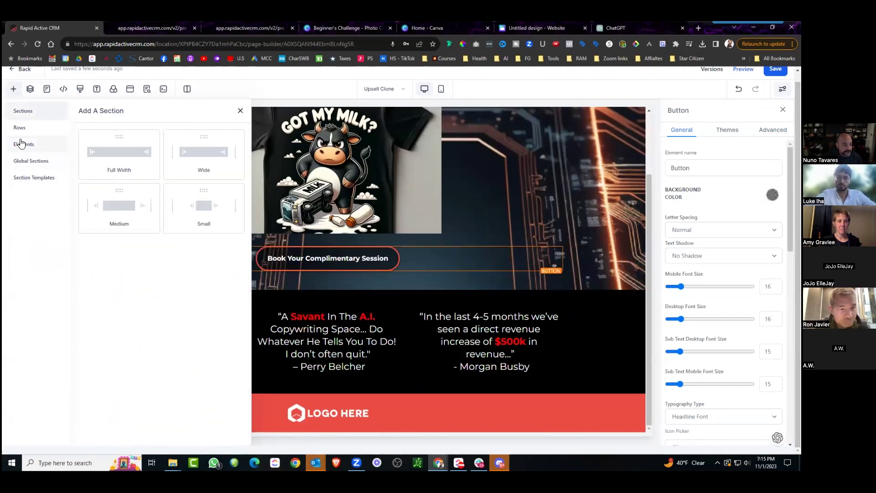
Locate the booking button in the second section's column of the page's layer tree and hide it
click(30, 90)
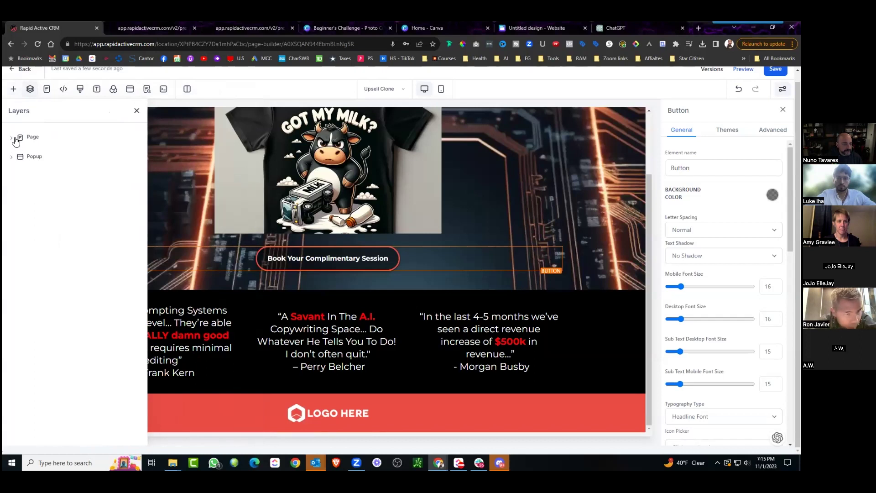
click(16, 170)
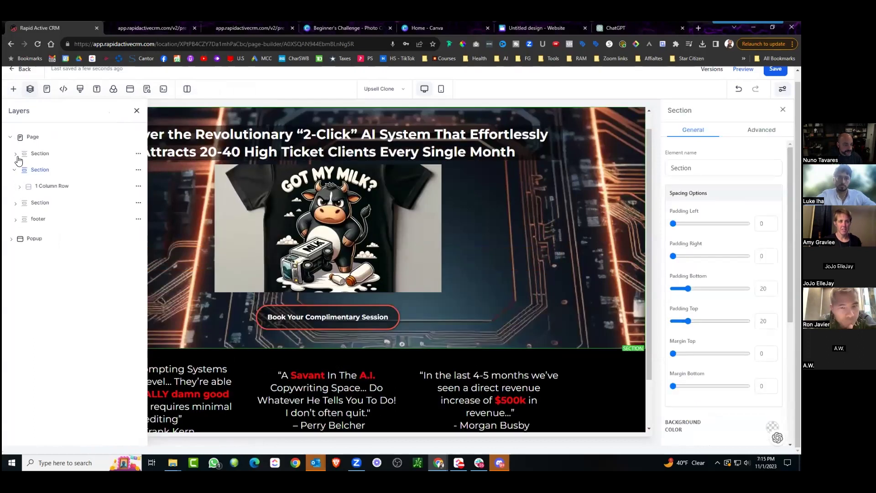
click(26, 201)
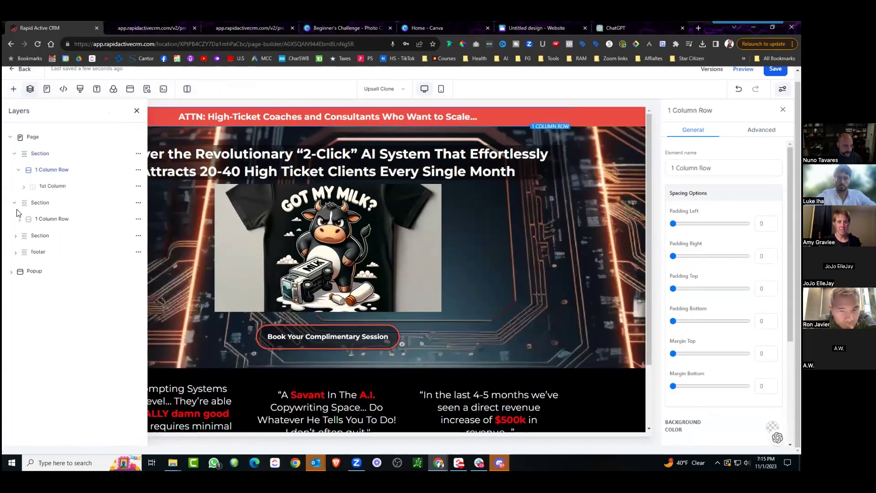
click(17, 235)
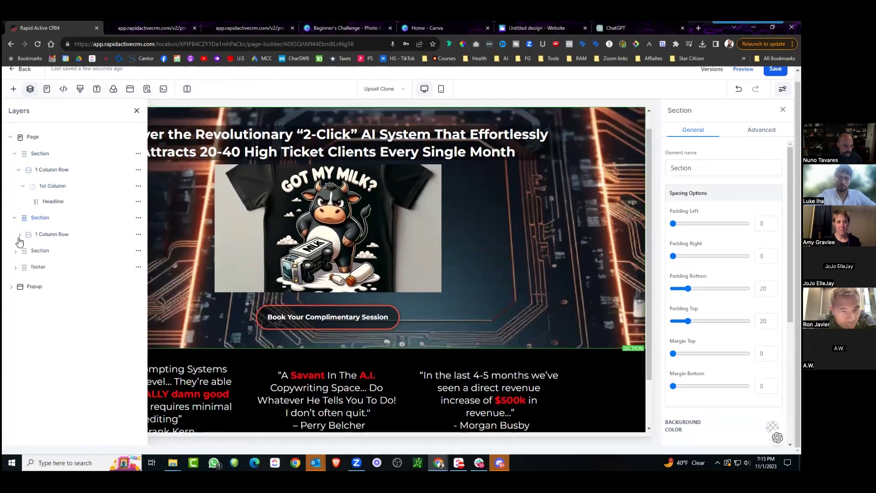
click(22, 251)
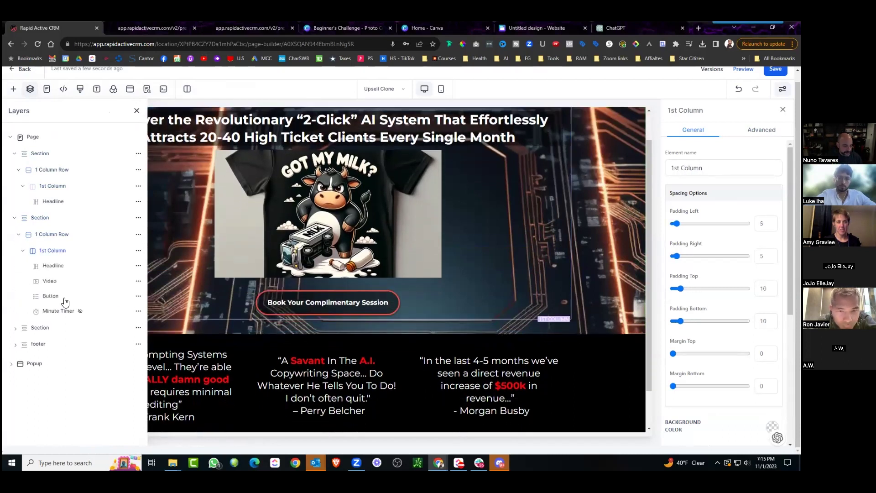
click(139, 297)
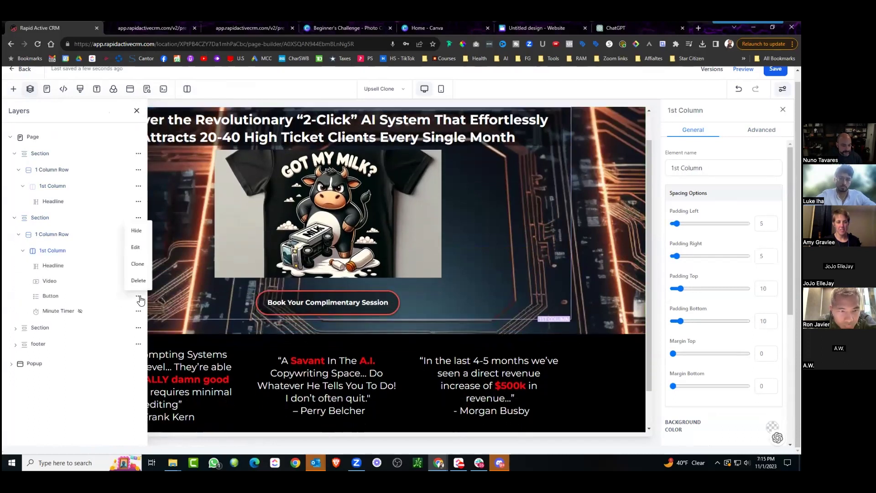
click(139, 233)
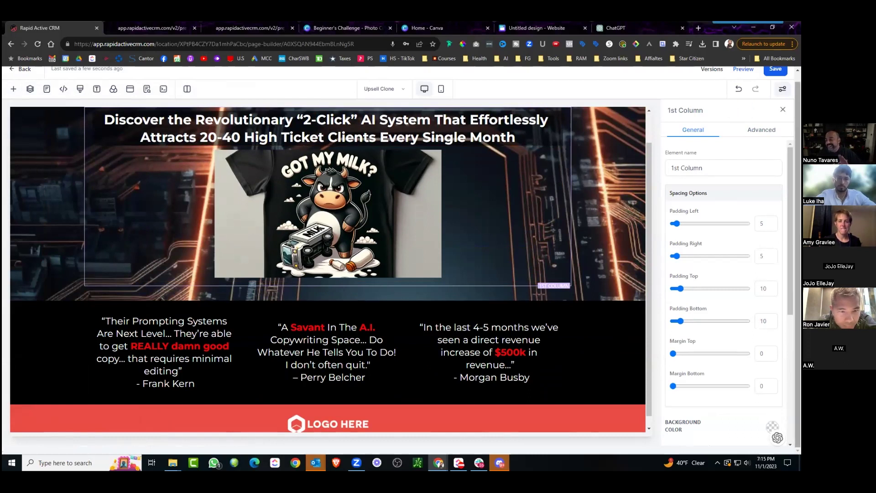
Save the page and submit the video's lead form in the preview with the contact's saved name and e-mail
key(ctrl+s)
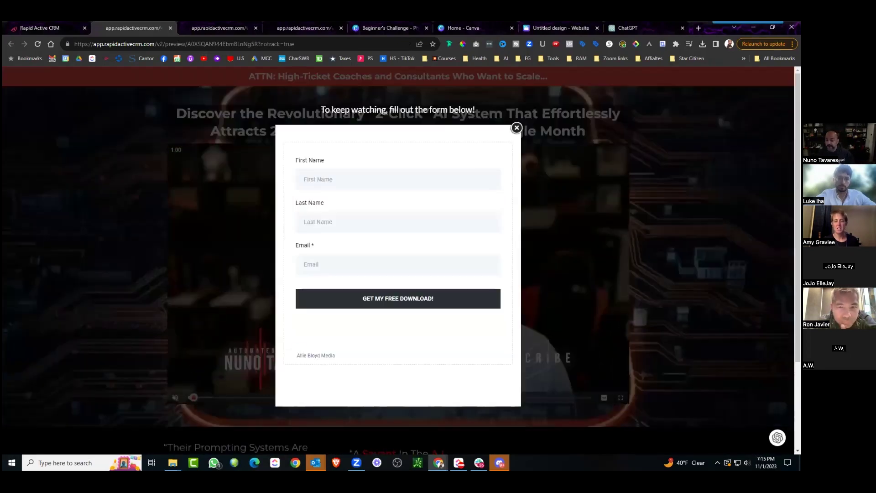
click(433, 175)
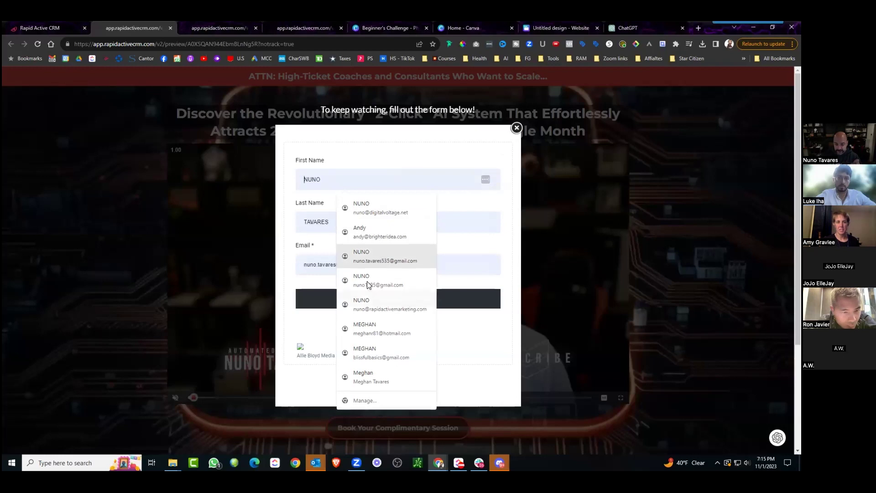
click(385, 256)
click(389, 301)
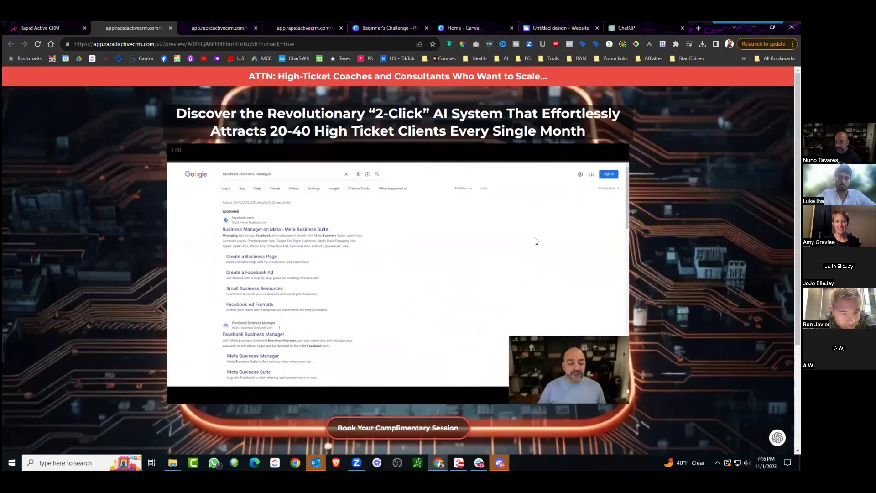
Mute the preview video and try the booking popup with the Nov 16, 2023 03:00 PM slot, closing it without booking
mouse_move(191, 403)
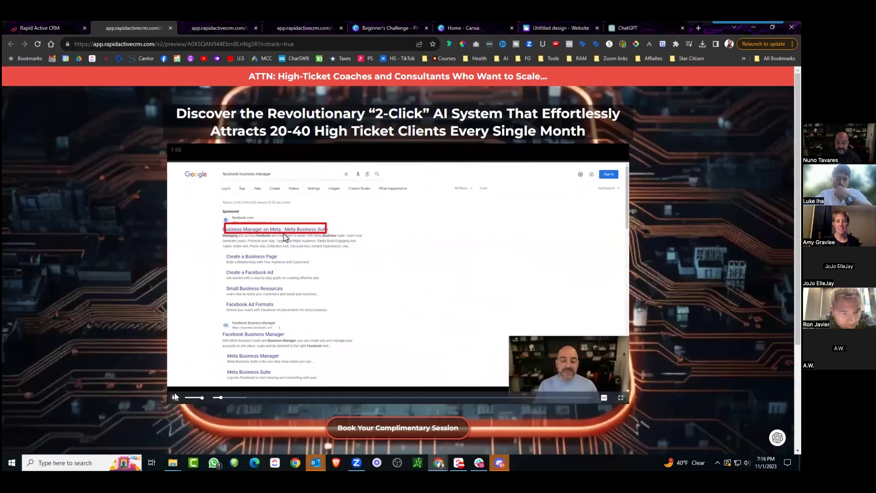
click(174, 398)
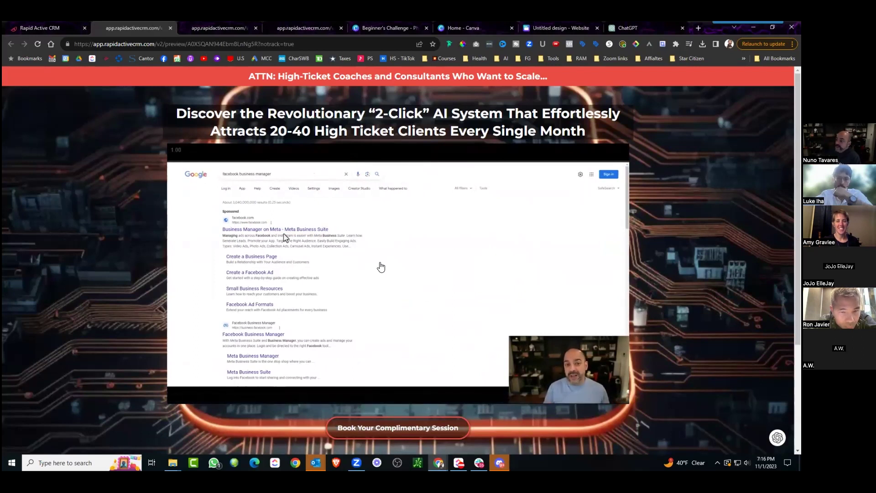
click(413, 428)
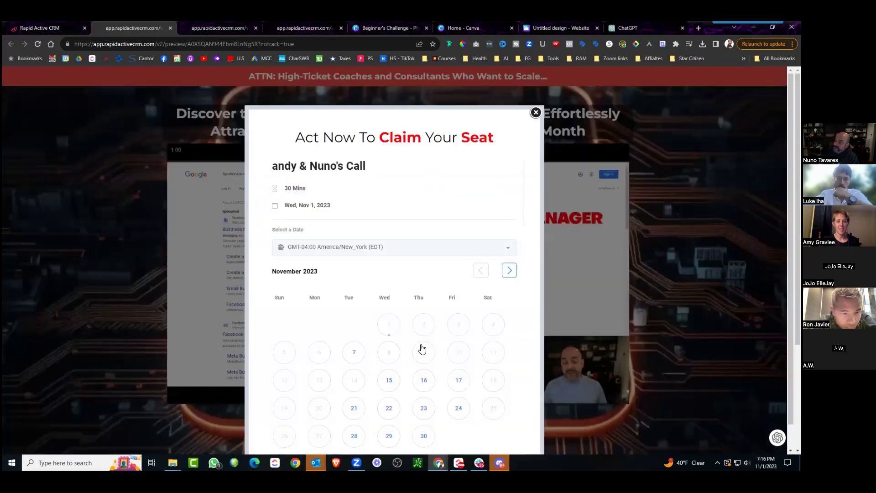
click(424, 352)
click(431, 279)
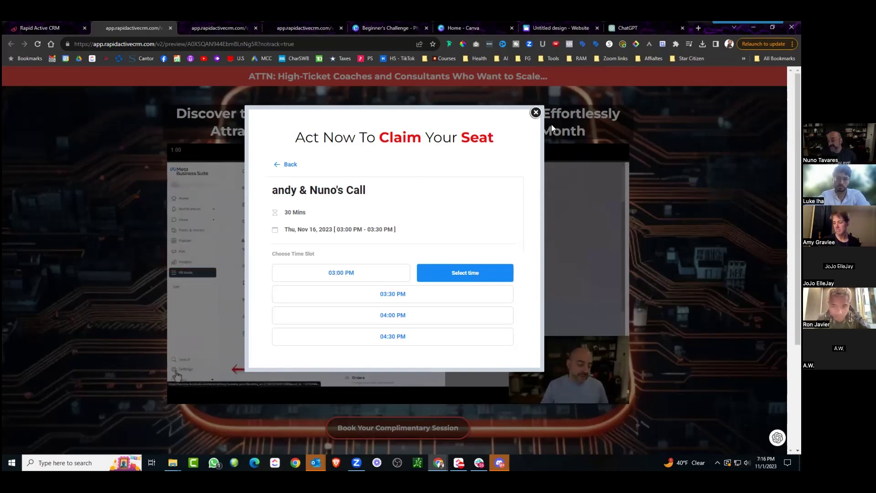
click(537, 113)
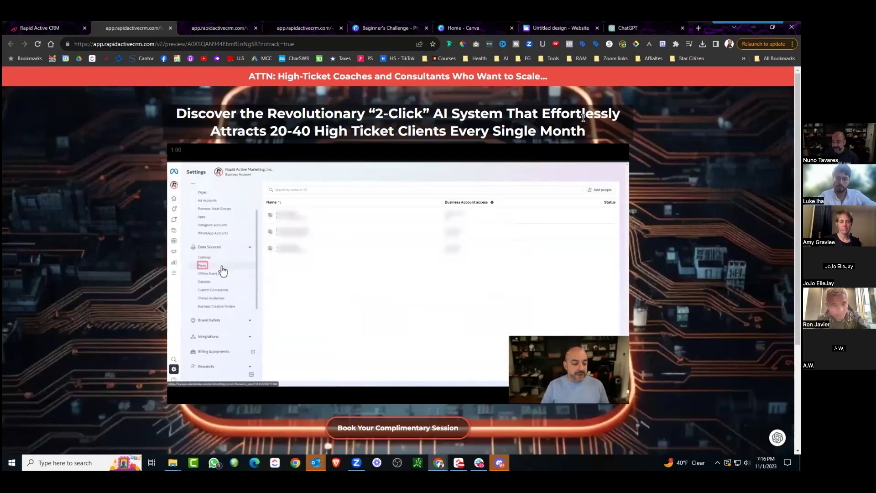
scroll(452, 84, down, 3)
scroll(452, 84, up, 3)
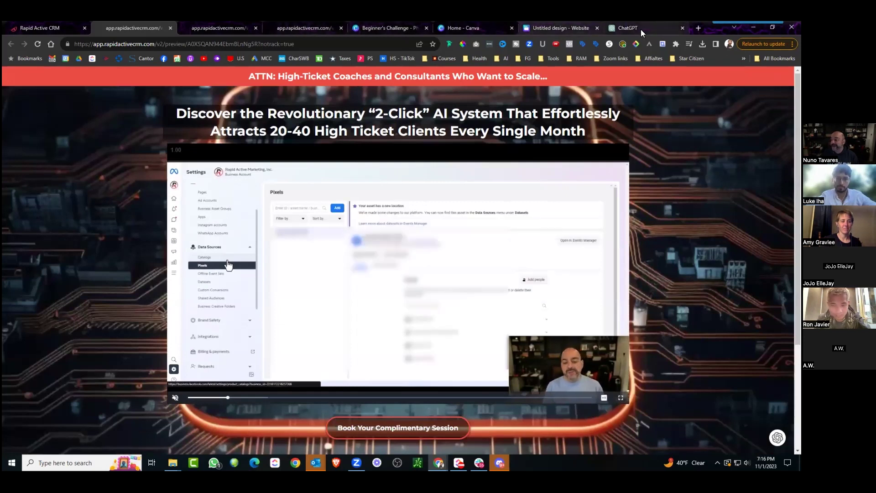
Switch to ChatGPT and send the DALL-E 3 chat the prompt "Create a logo Of Mad cow That does salsa"
click(628, 28)
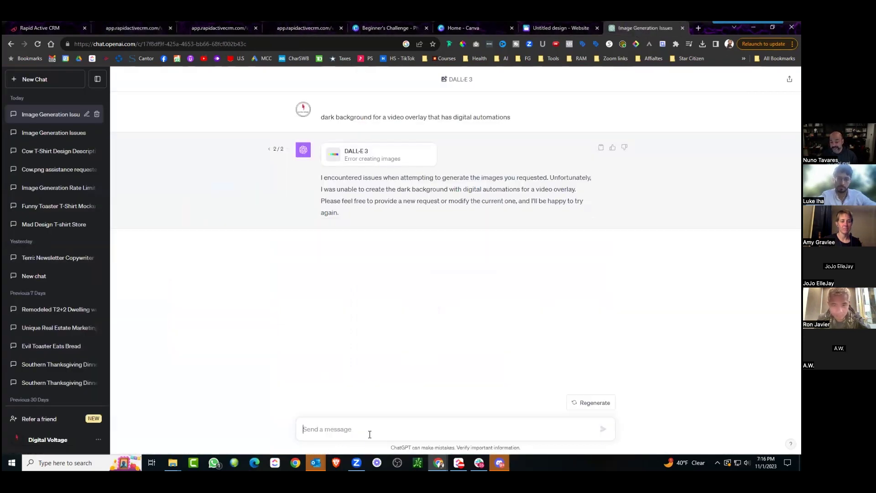
text(Credate)
key(BackSpace)
key(BackSpace)
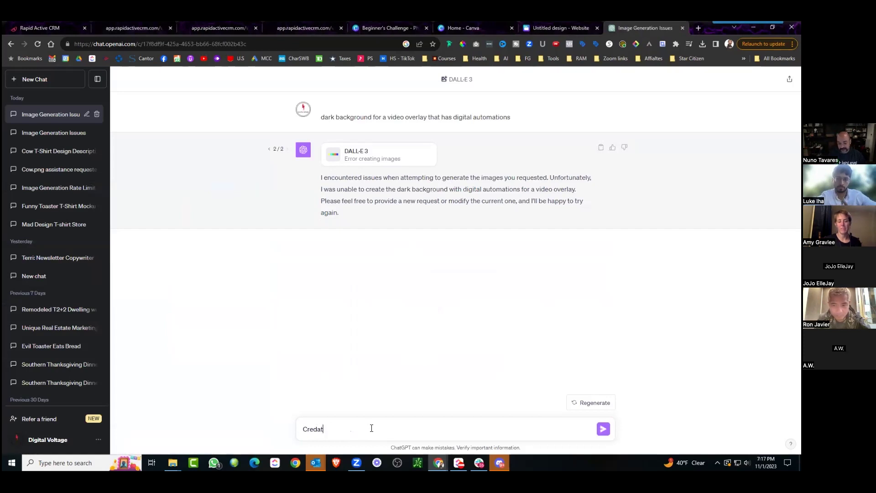
text(te a logo Of Mad )
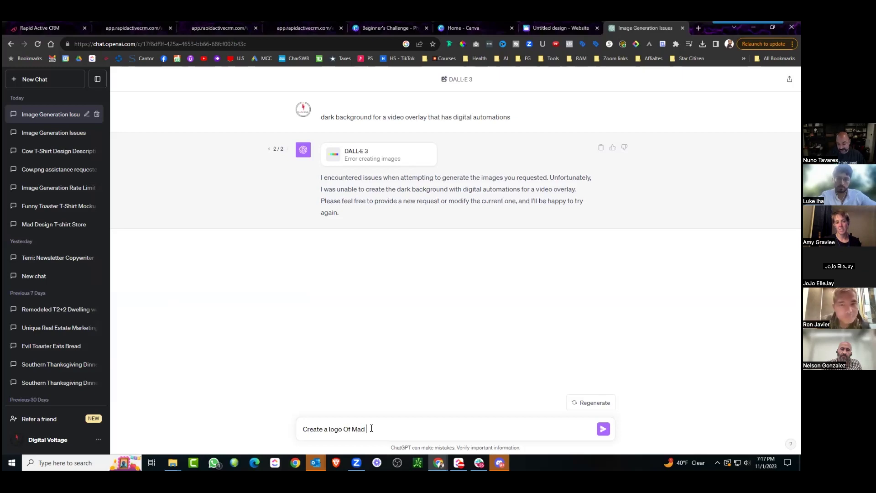
text(cow)
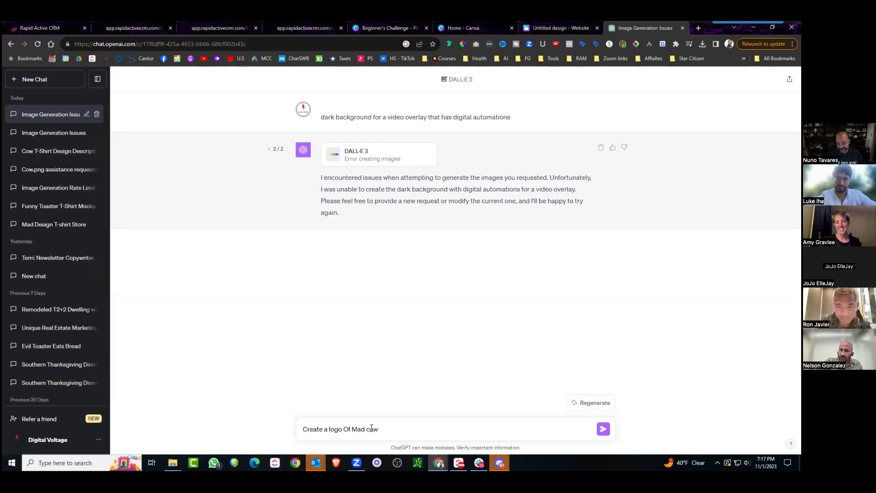
text( That does slasa)
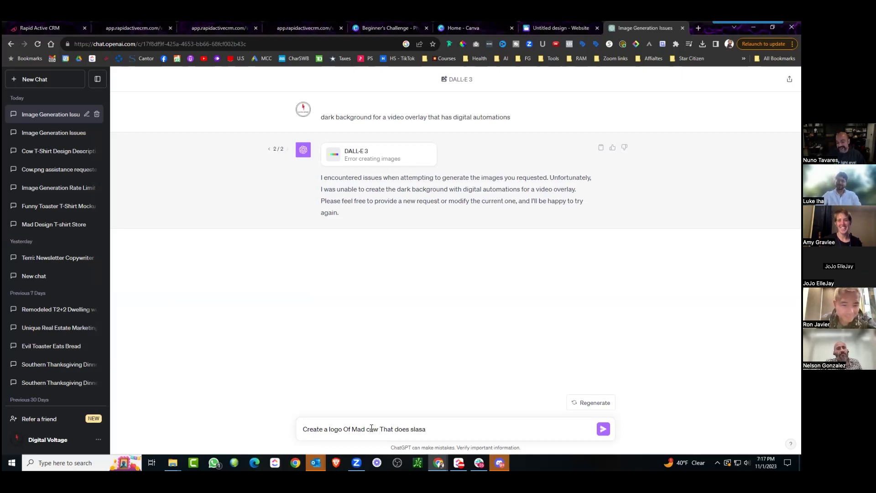
text(l)
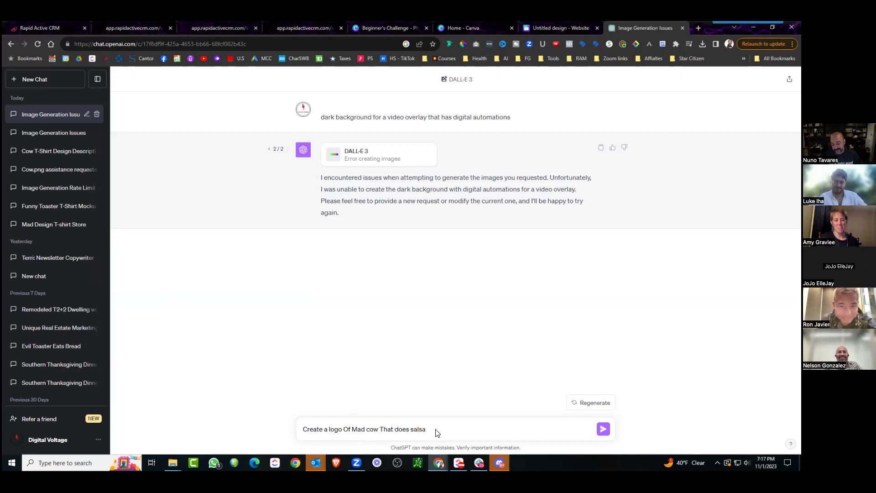
text(sa)
key(Return)
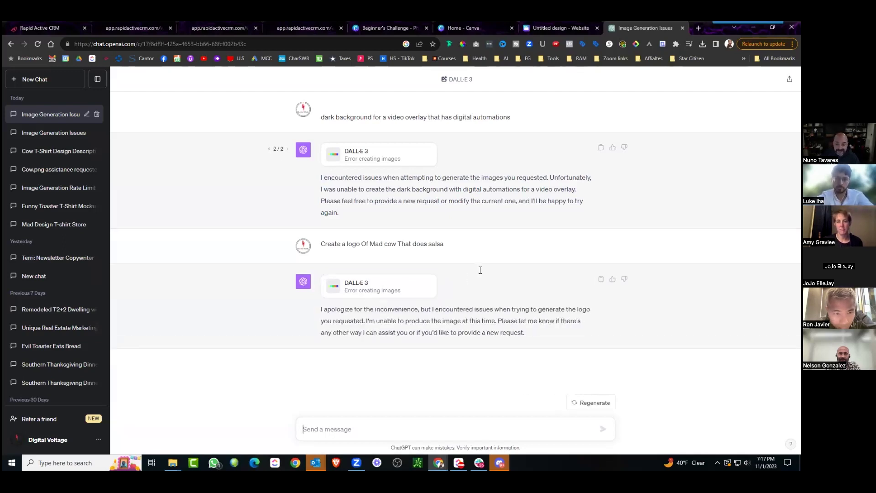
Resend the copied mad cow logo prompt in a new GPT-4 DALL-E 3 chat and regenerate the response
drag(466, 245, 336, 243)
right_click(355, 243)
click(365, 251)
click(50, 82)
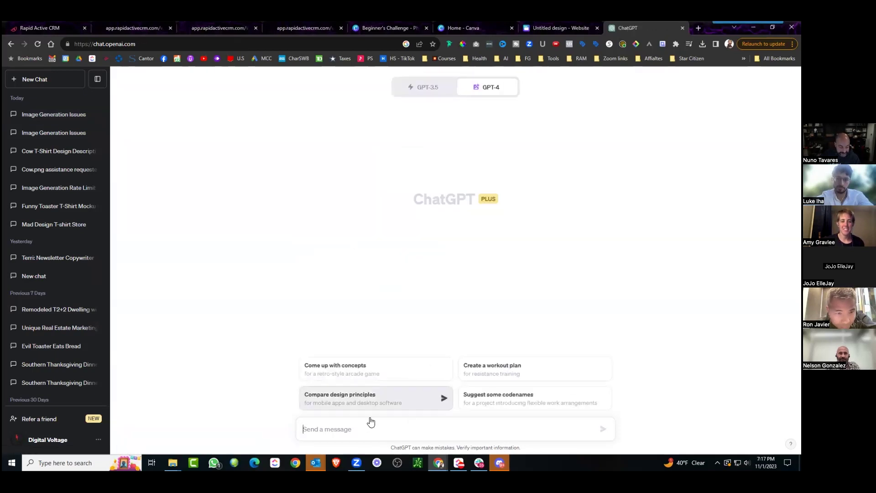
click(495, 86)
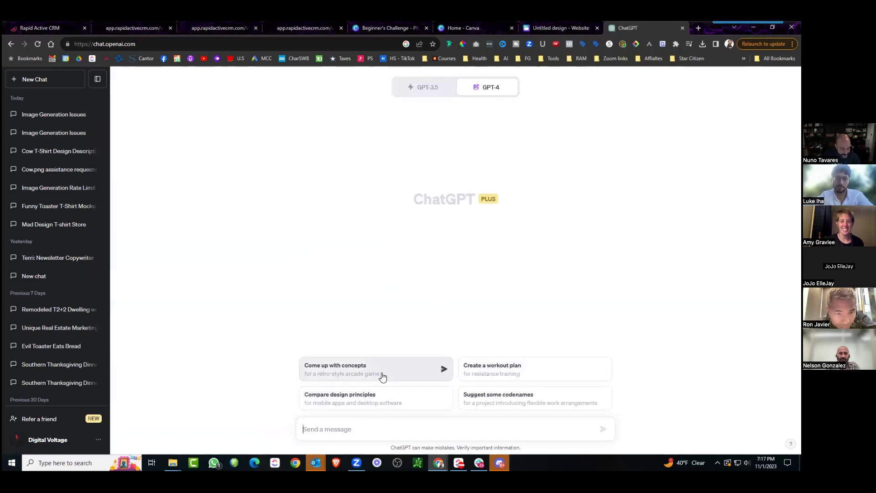
key(ctrl+v)
key(Return)
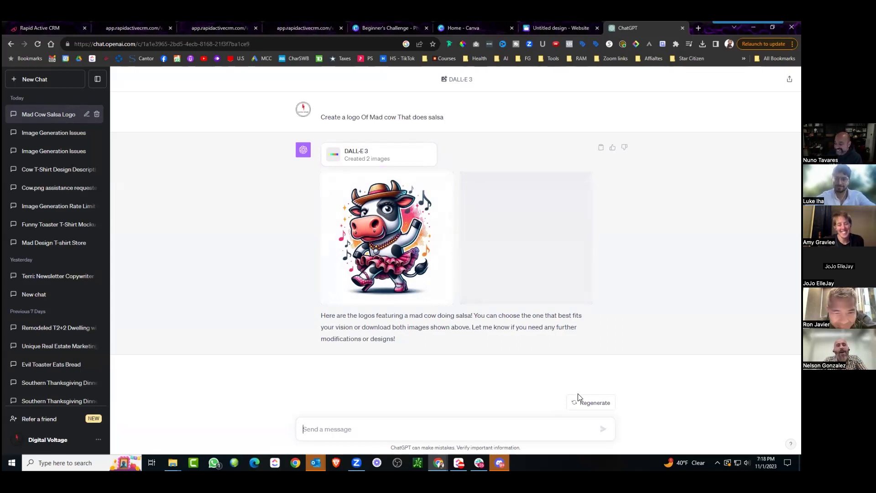
click(601, 405)
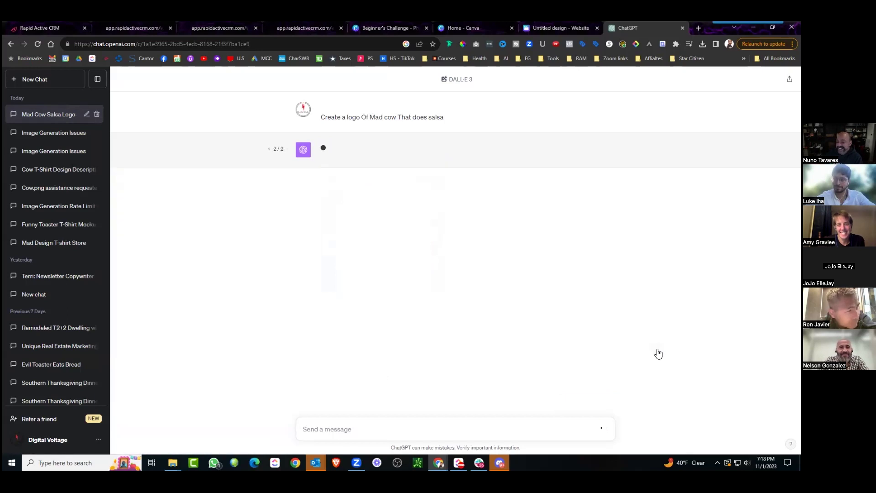